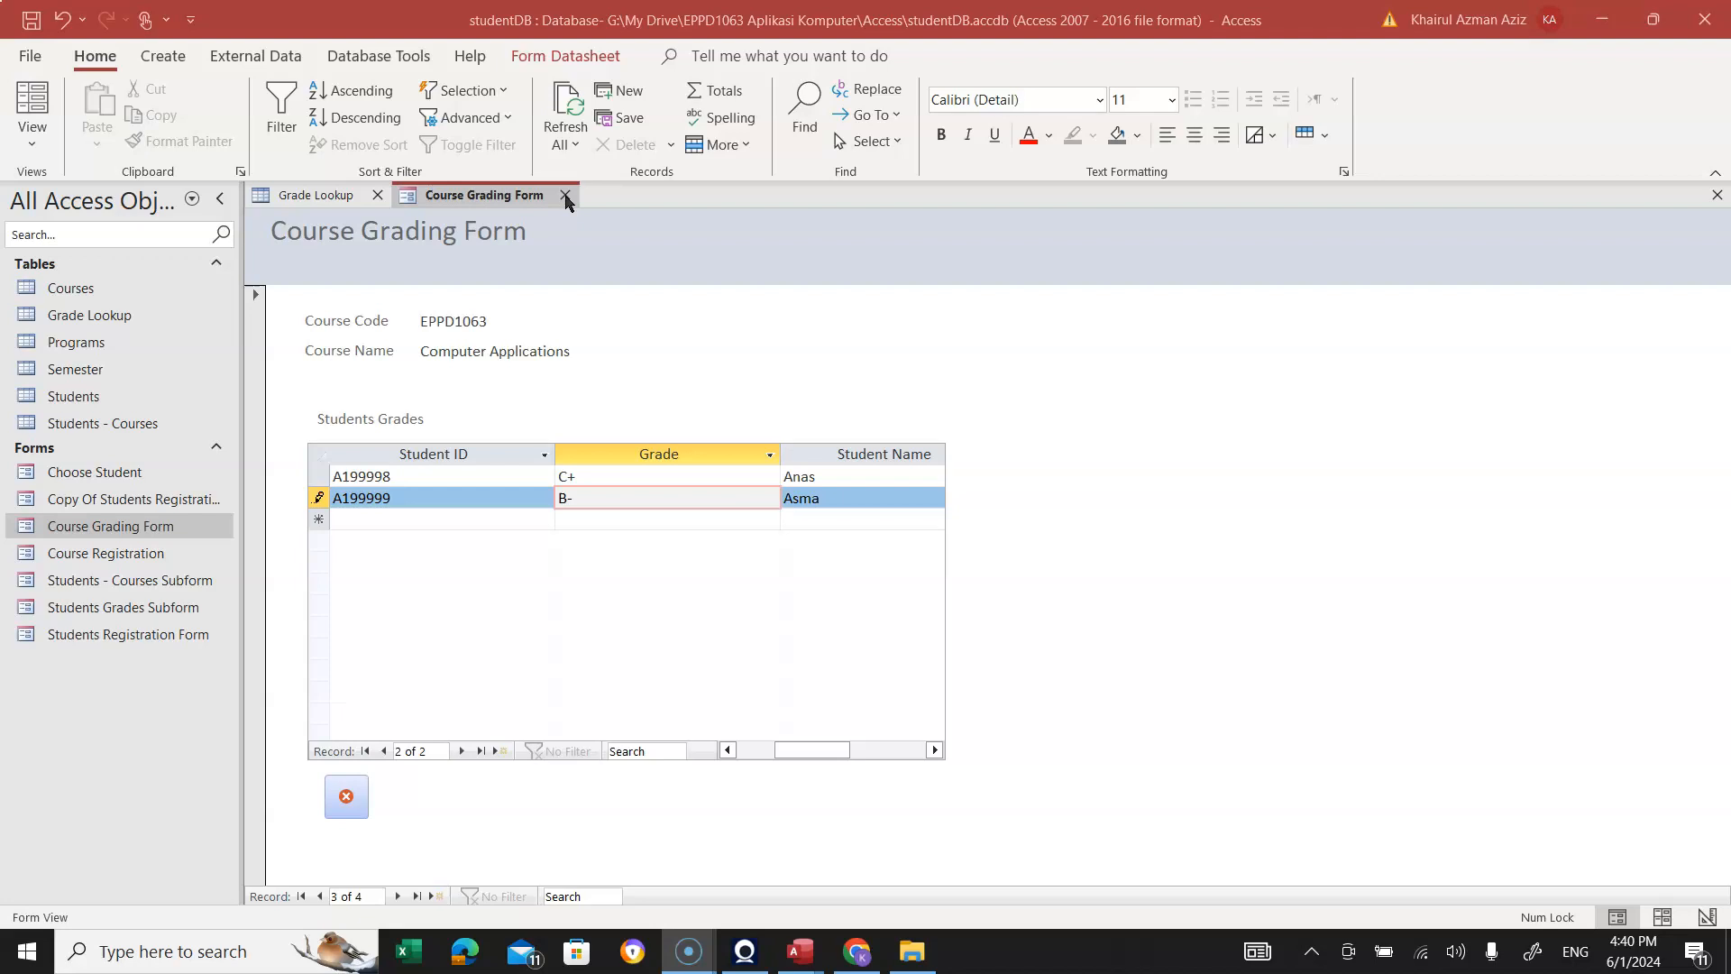
Close the Course Grading Form and the Grade Lookup table.
{"action": "left_click", "coordinate": [565, 195]}
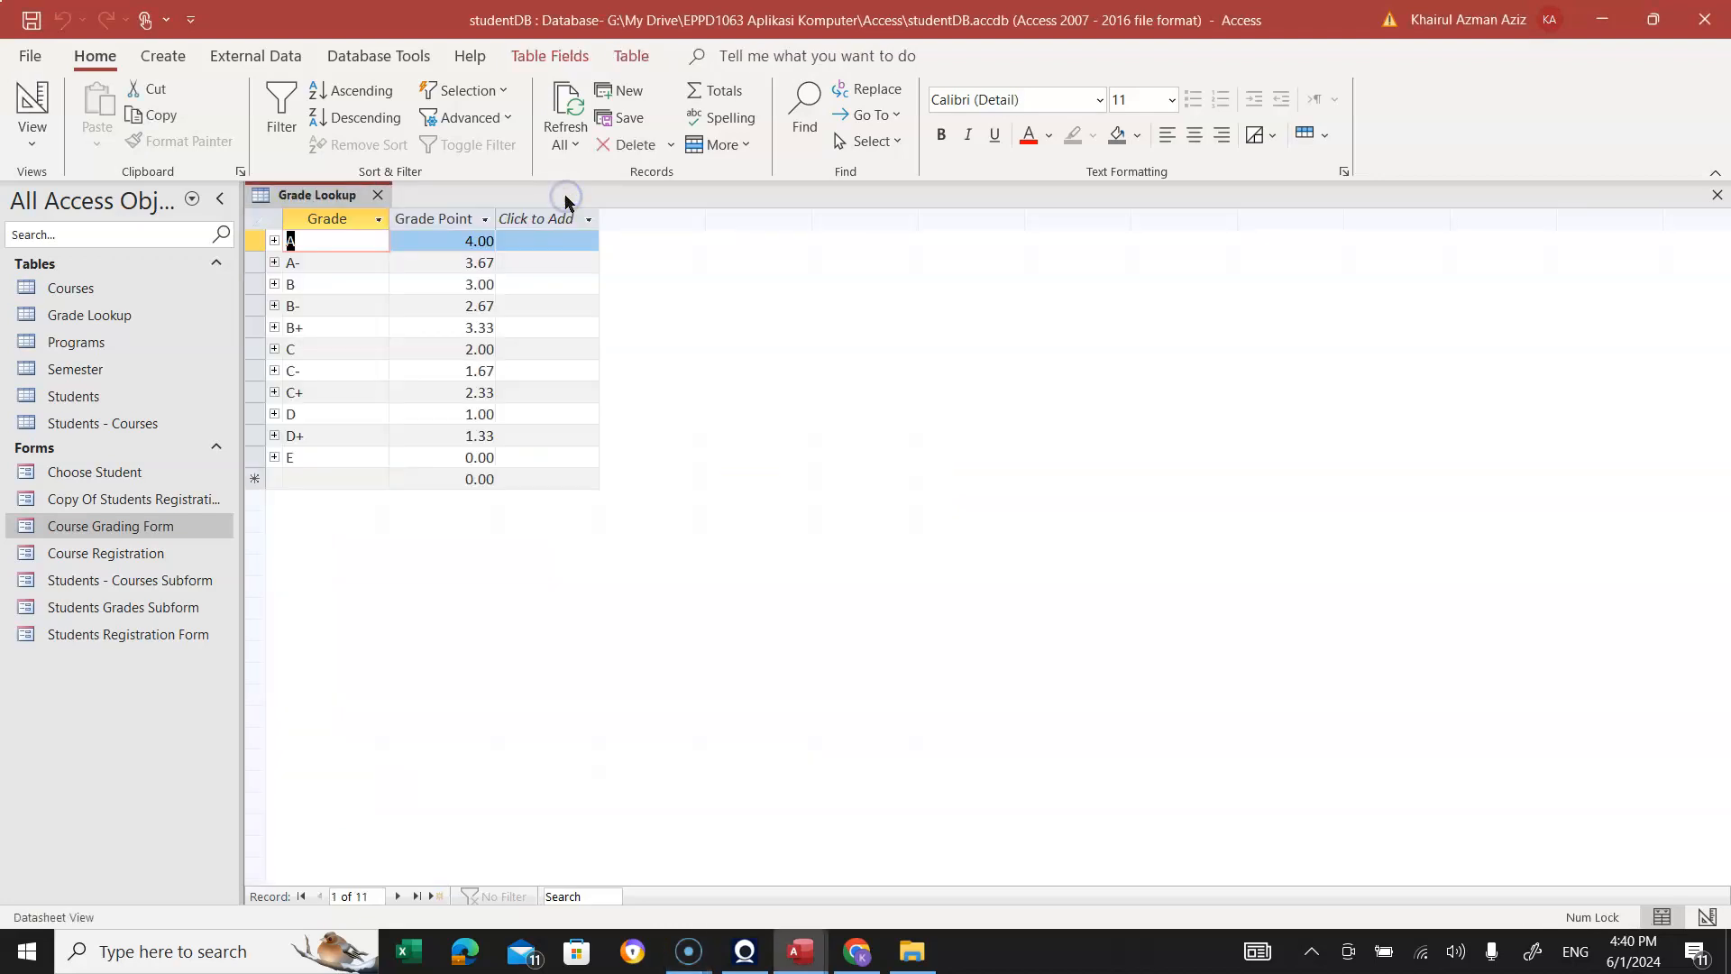
{"action": "left_click", "coordinate": [379, 196]}
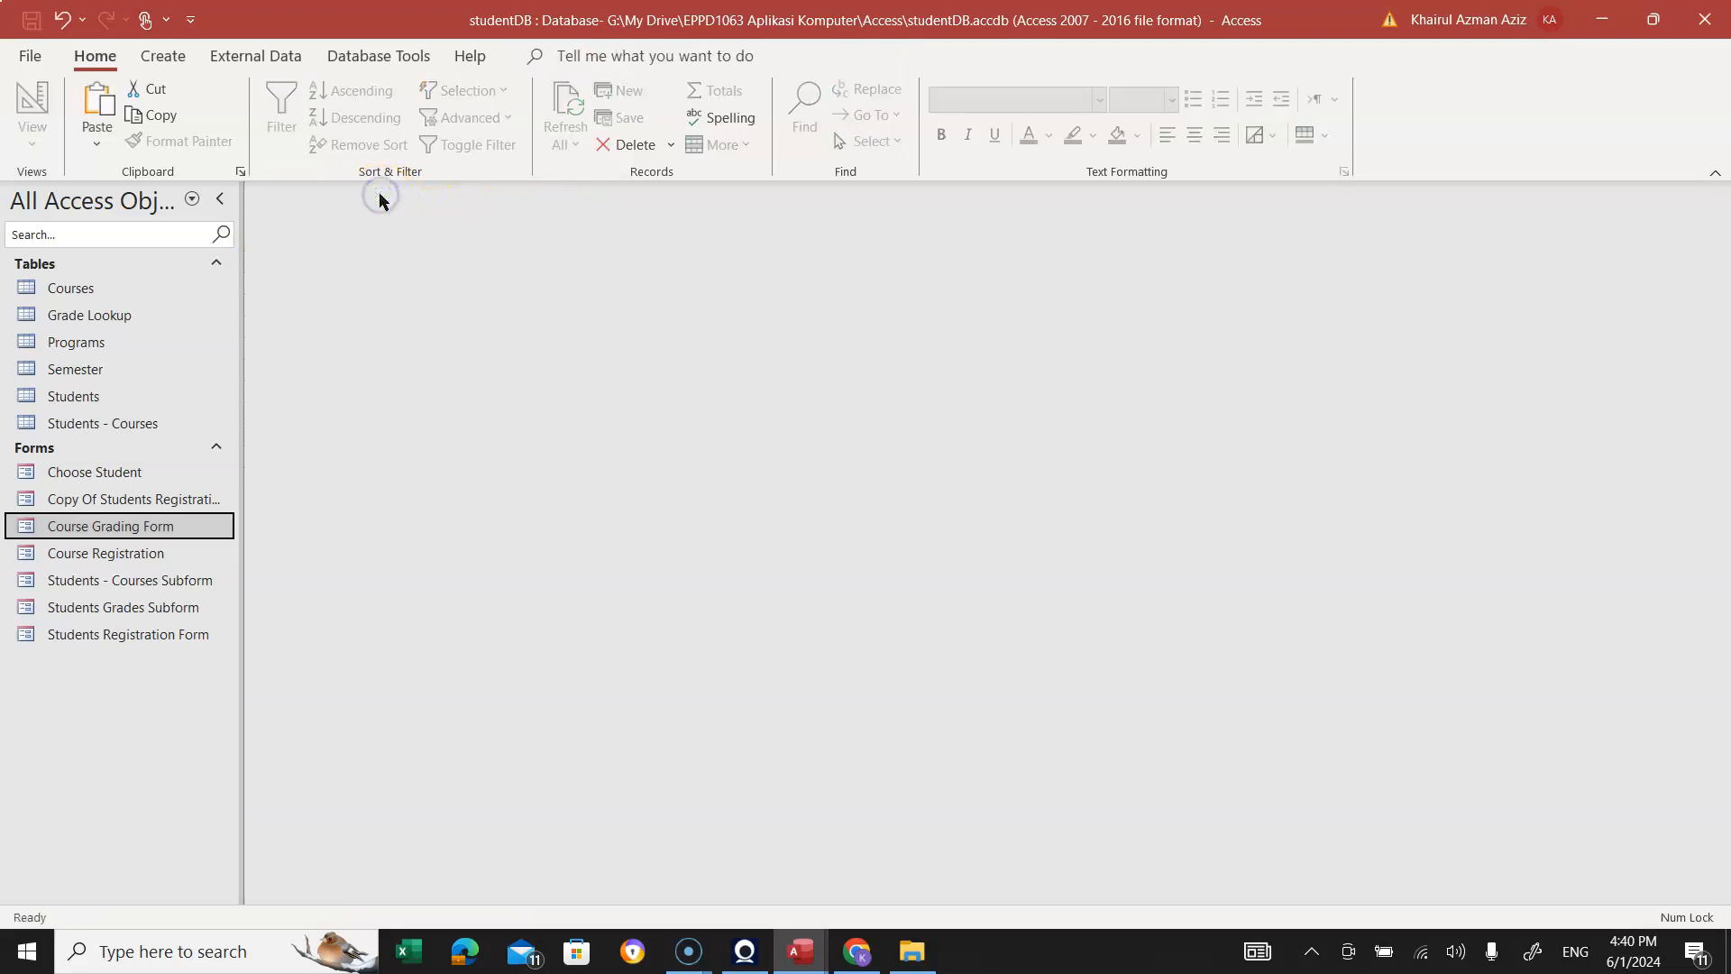
{"action": "left_click", "coordinate": [242, 376]}
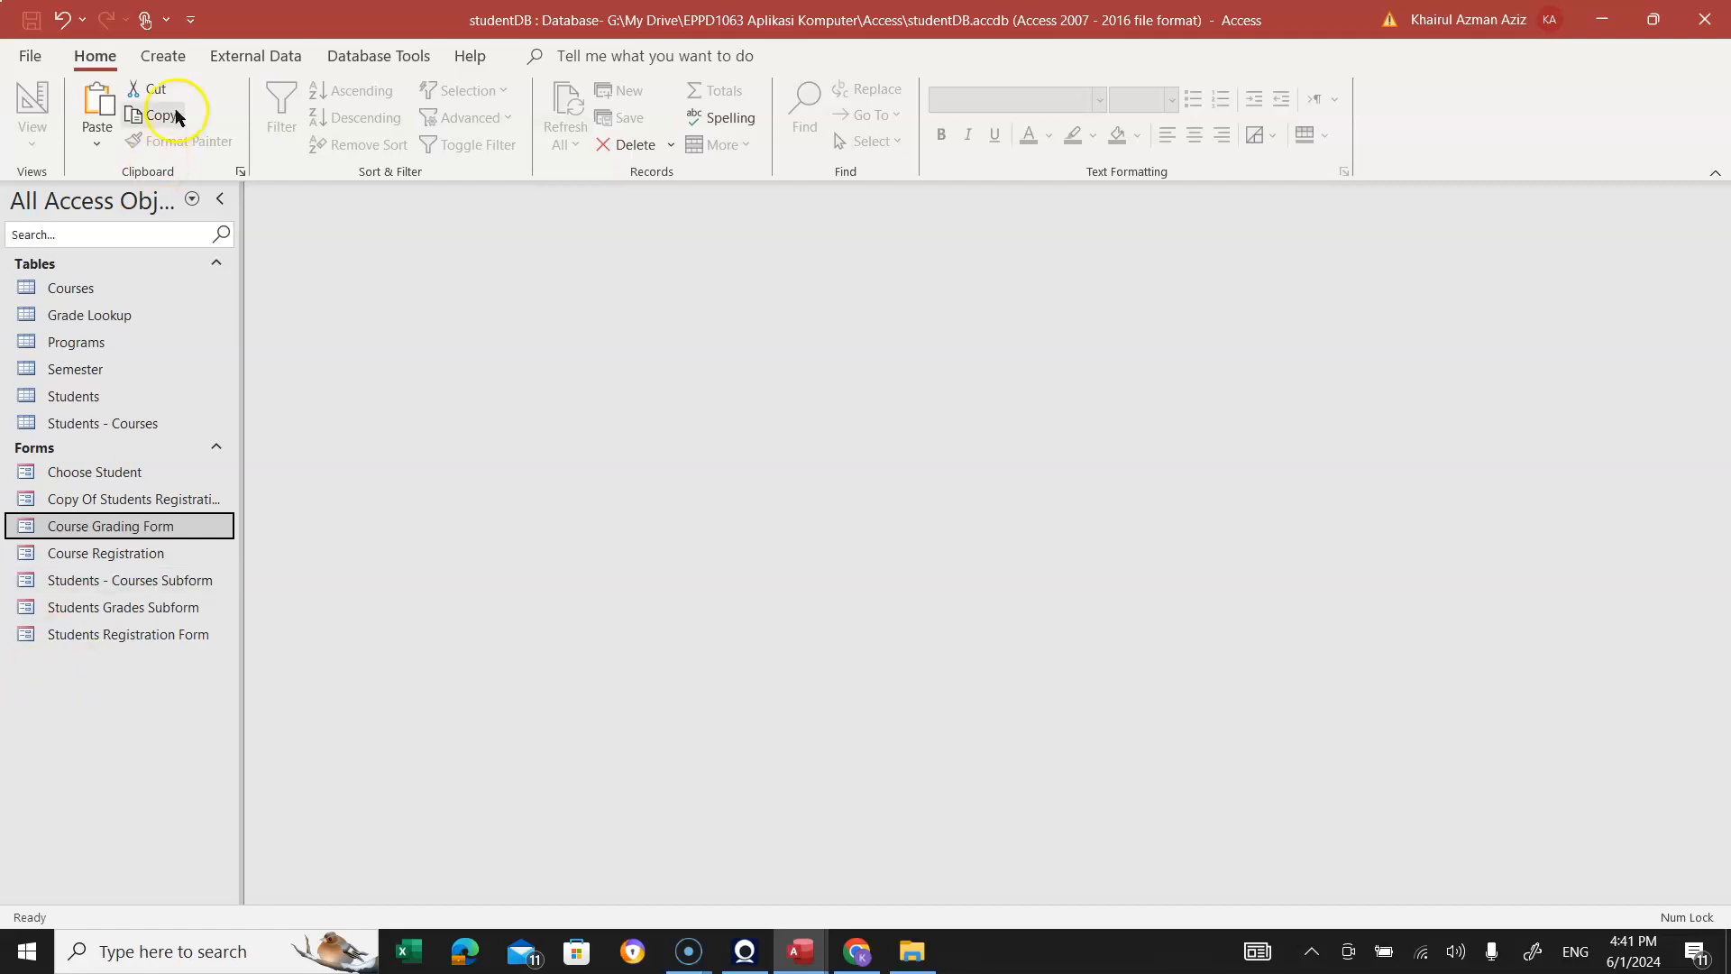
Start a new query with the Simple Query Wizard.
{"action": "left_click", "coordinate": [175, 61]}
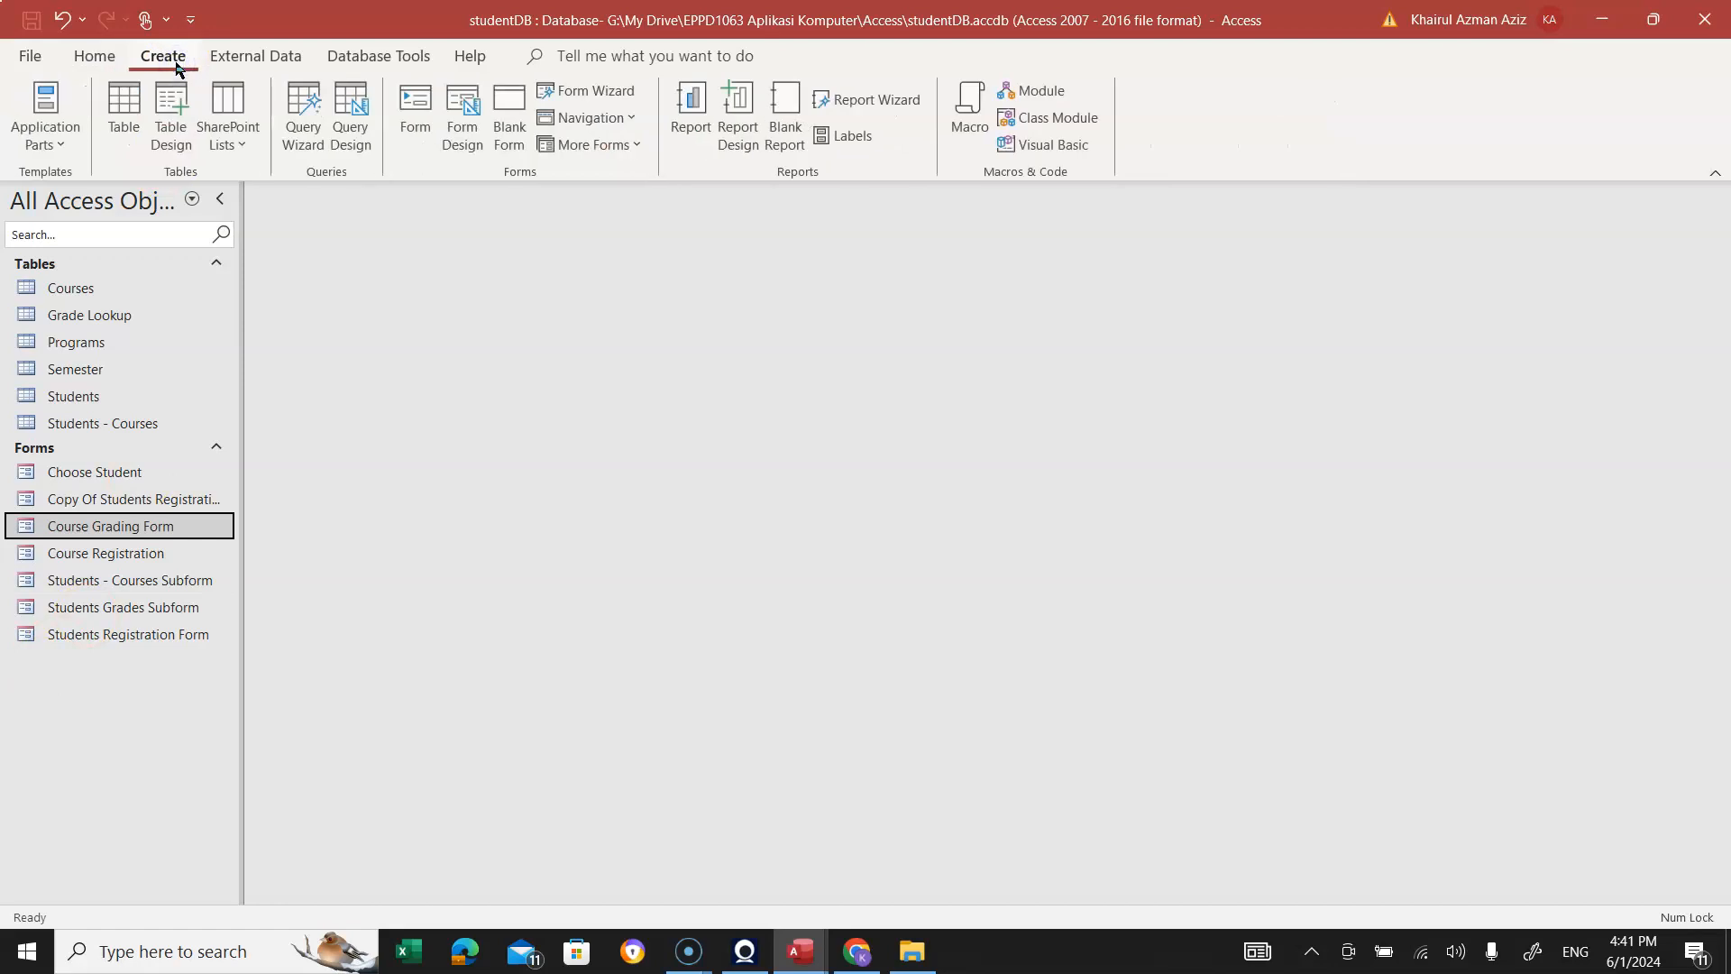
{"action": "left_click", "coordinate": [171, 61]}
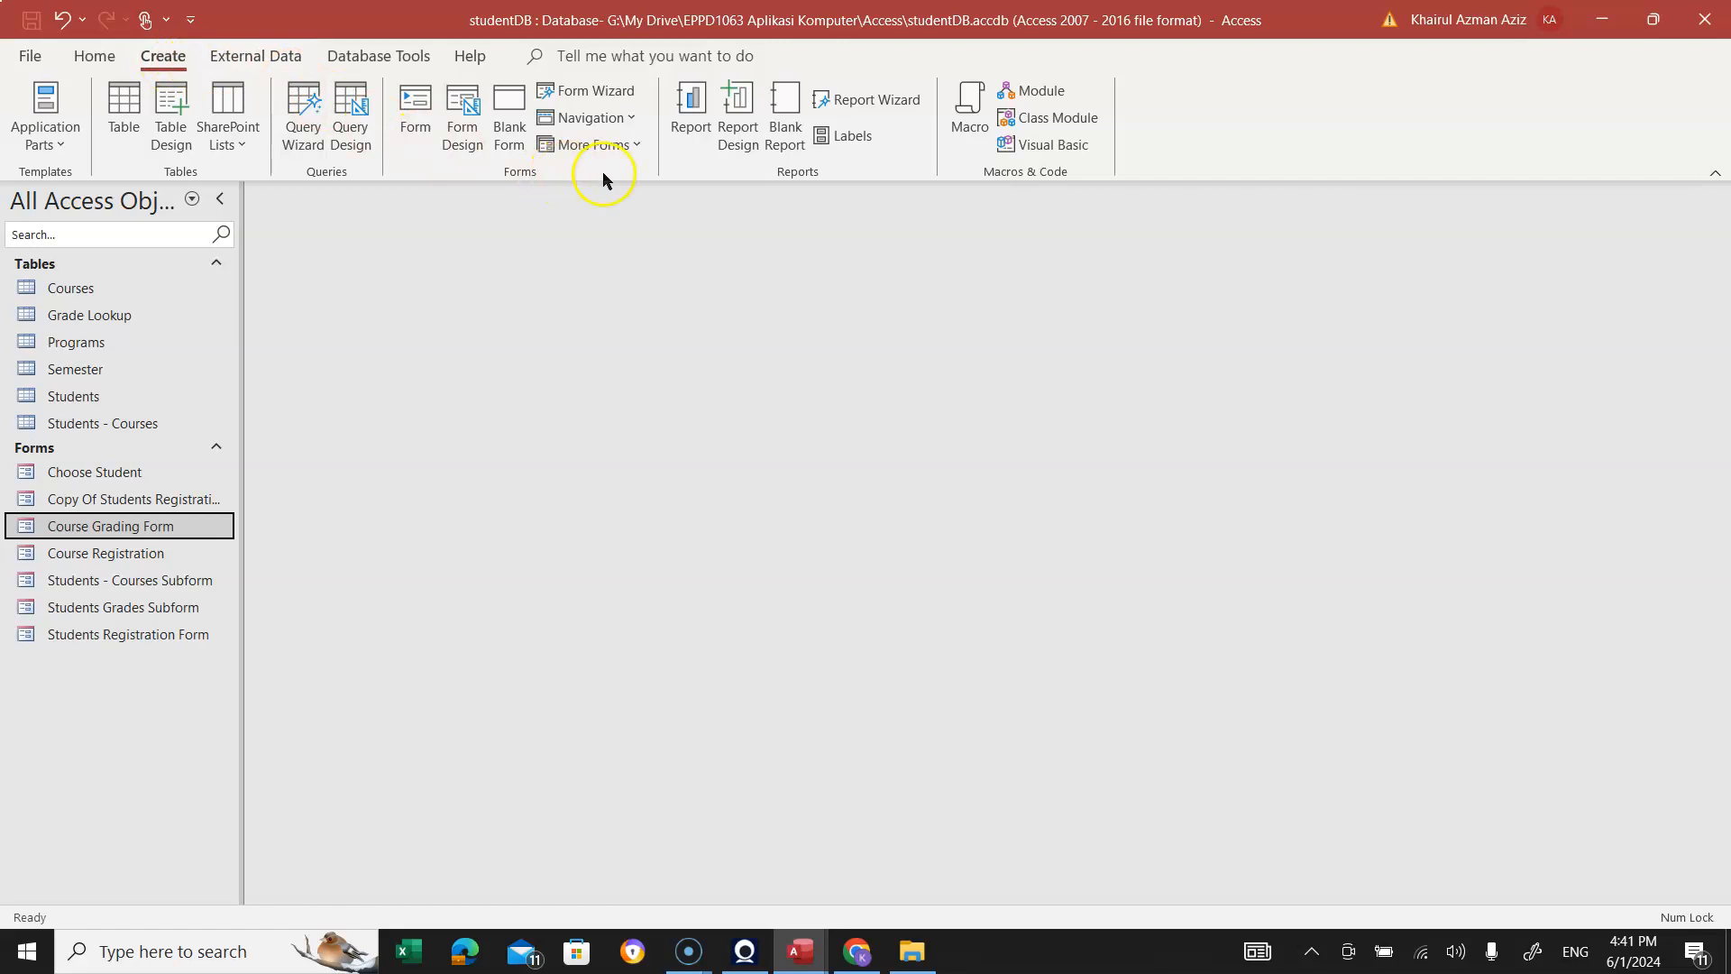
{"action": "left_click", "coordinate": [310, 123]}
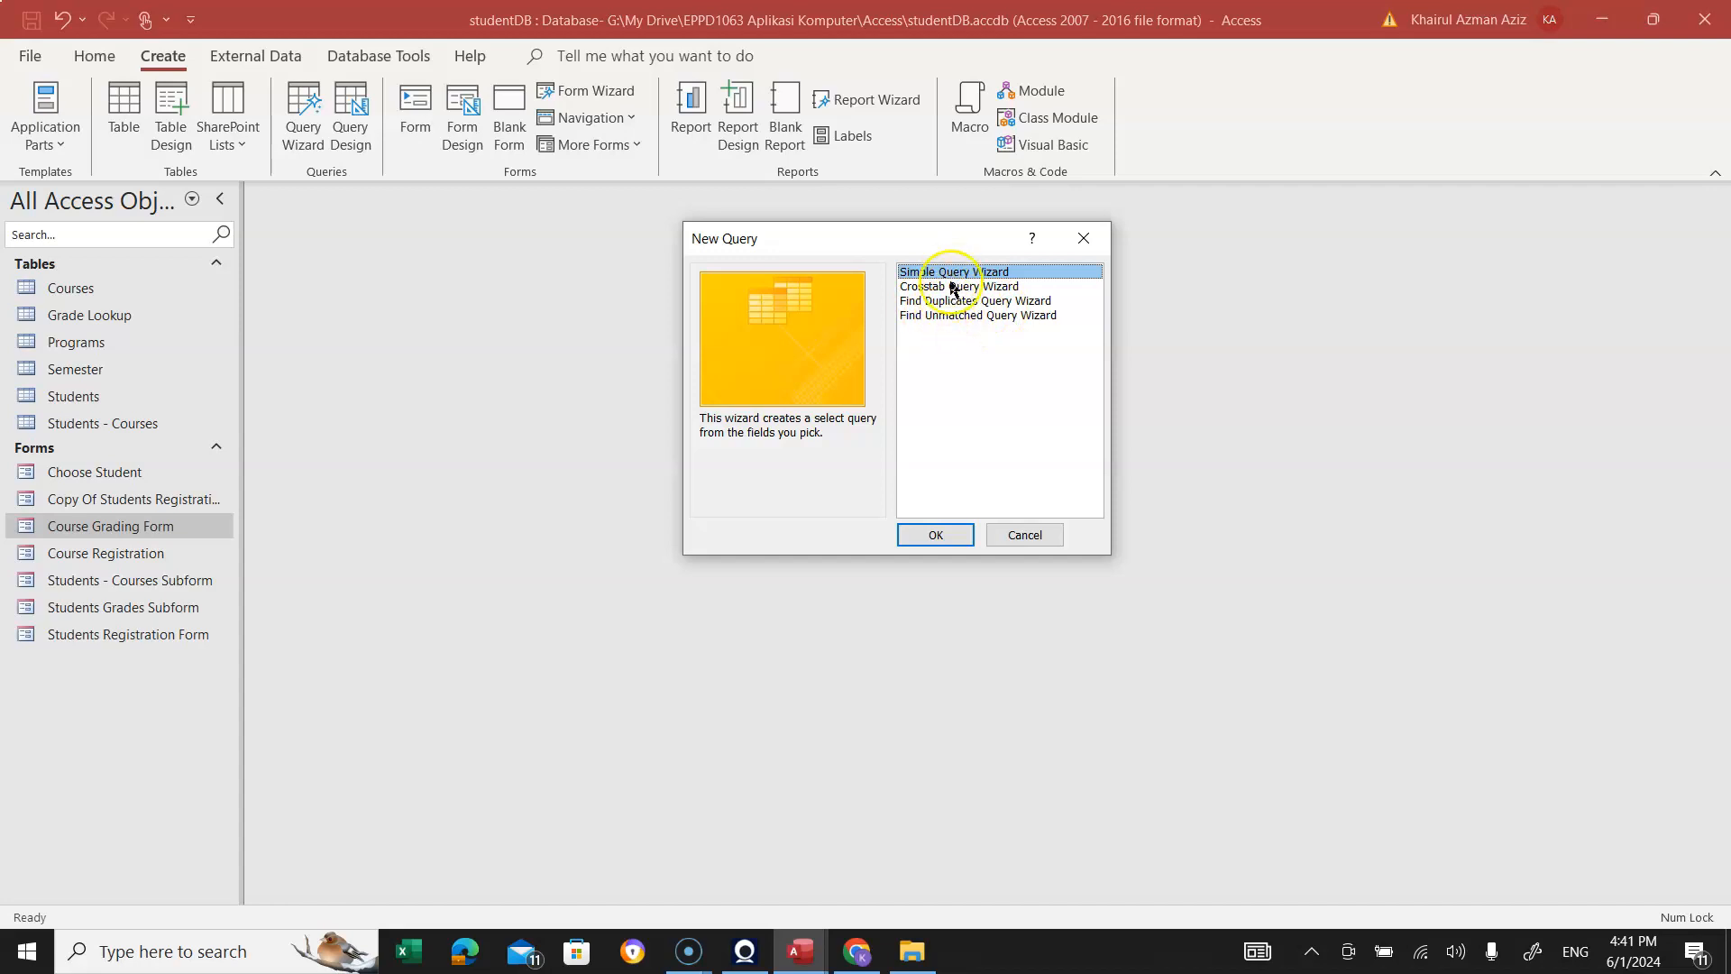
{"action": "left_click", "coordinate": [933, 537]}
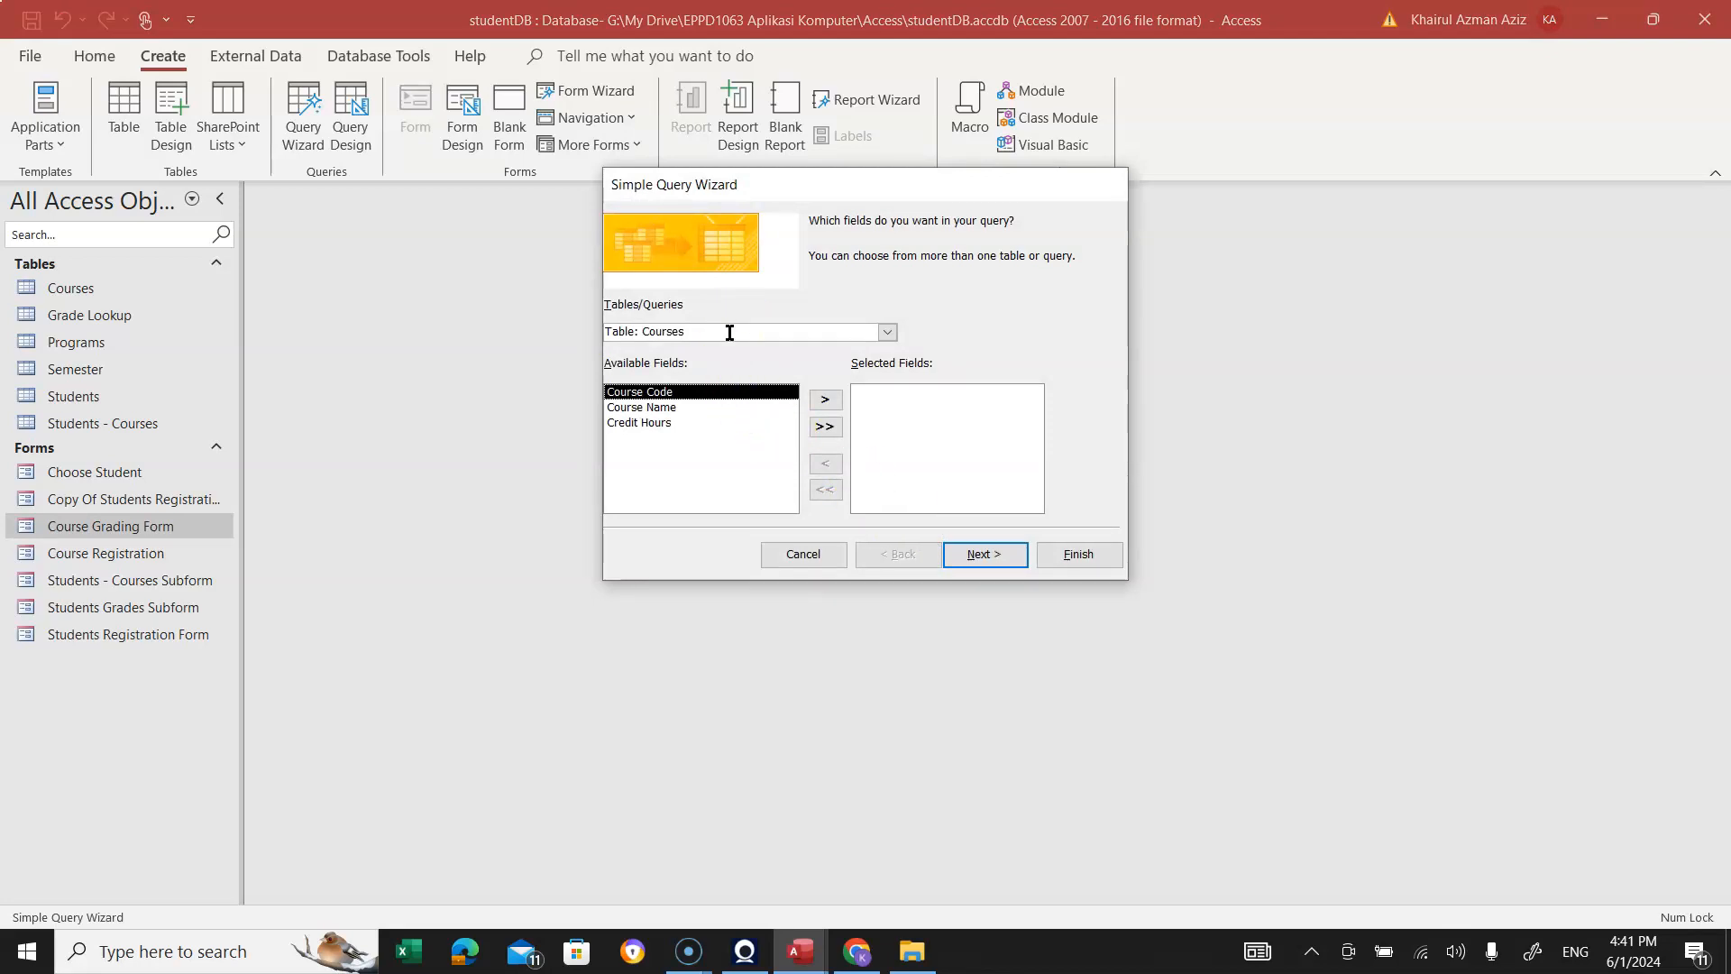
Add the Program Code and Program Name fields from the Programs table to the query.
{"action": "left_click", "coordinate": [887, 333]}
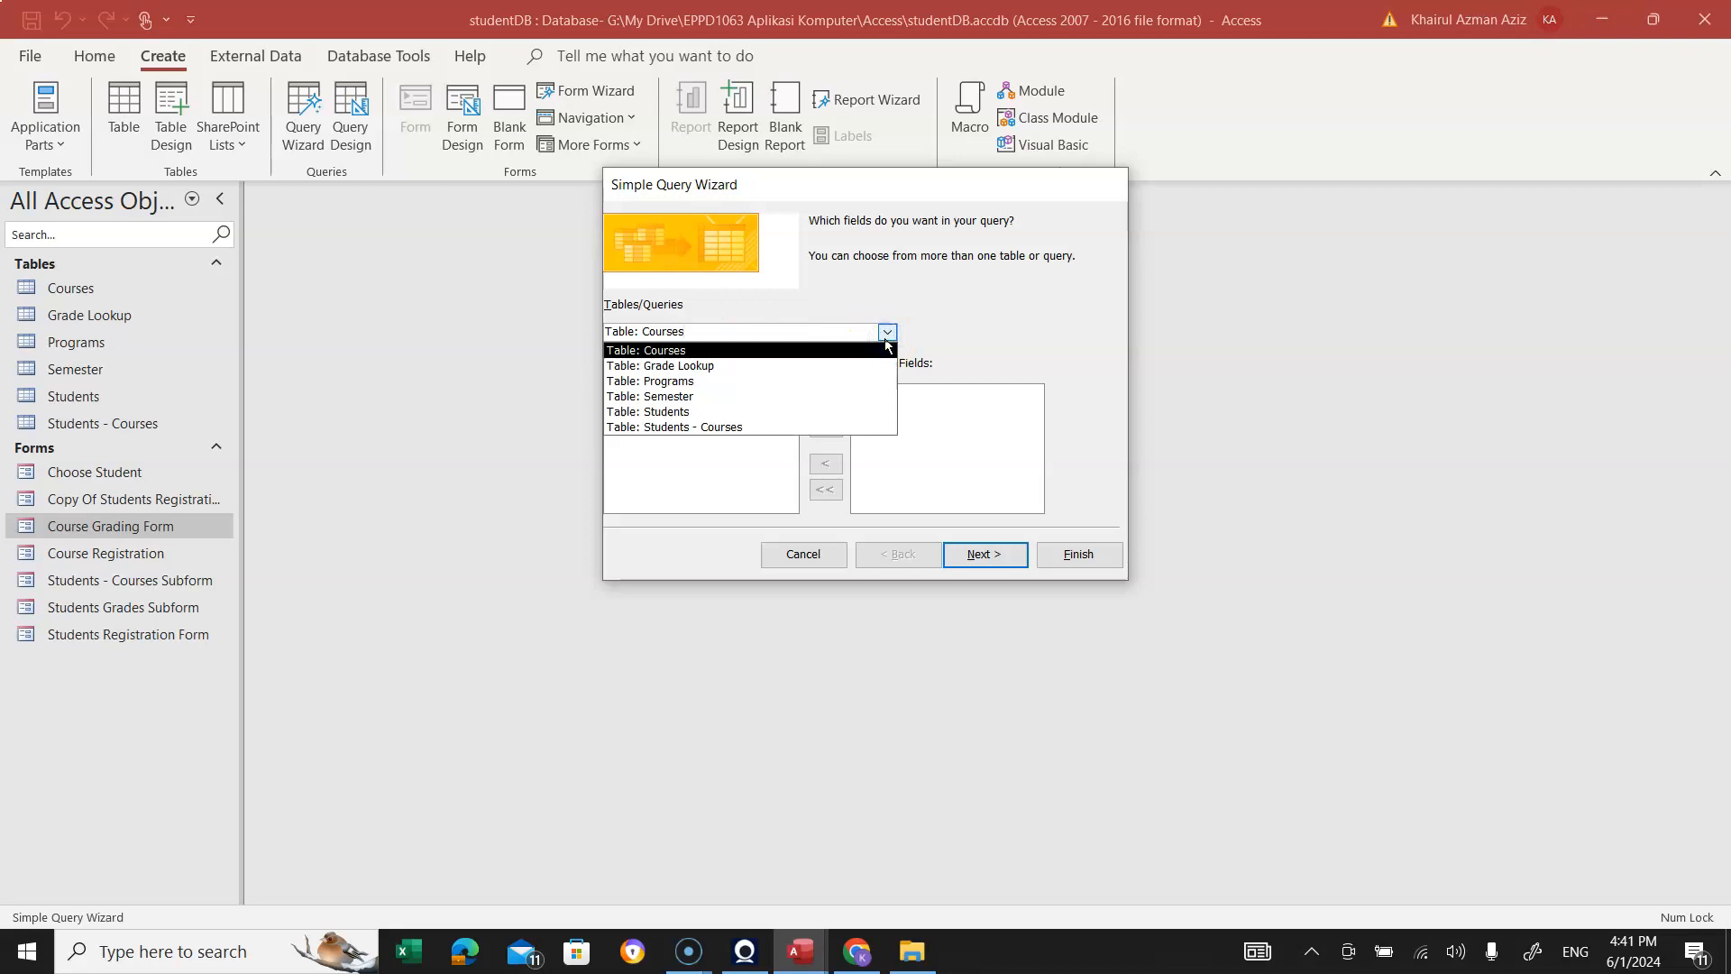
{"action": "left_click", "coordinate": [677, 380]}
{"action": "left_click", "coordinate": [665, 397]}
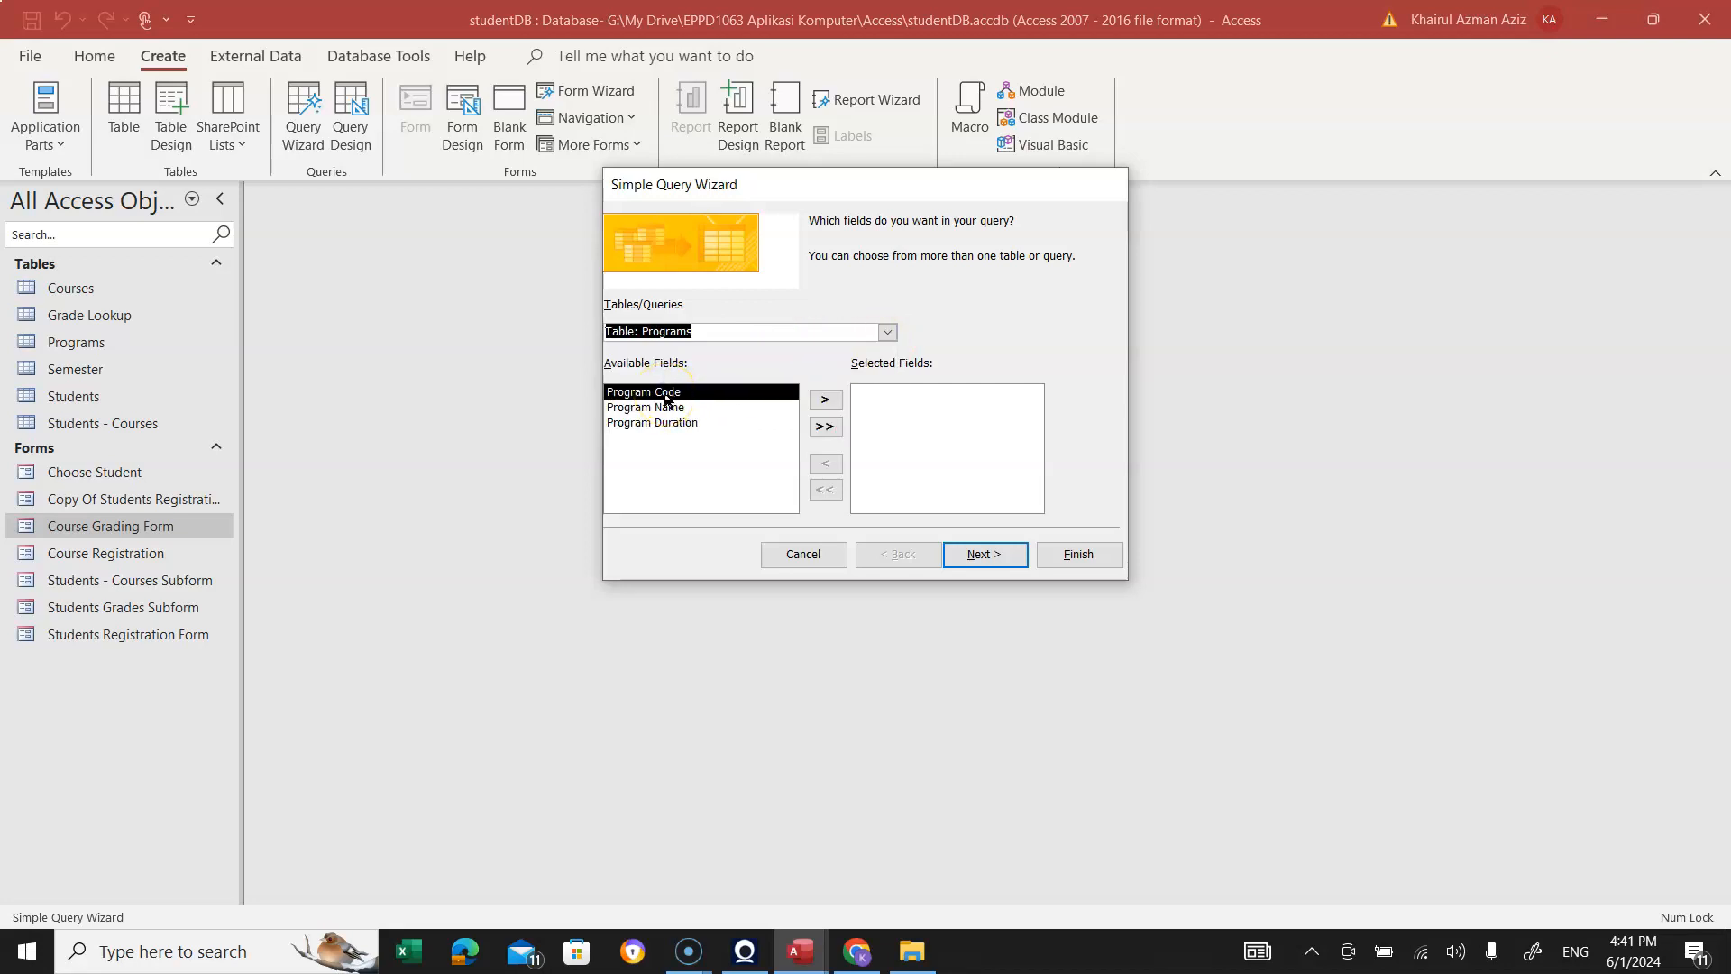
{"action": "left_click", "coordinate": [824, 400]}
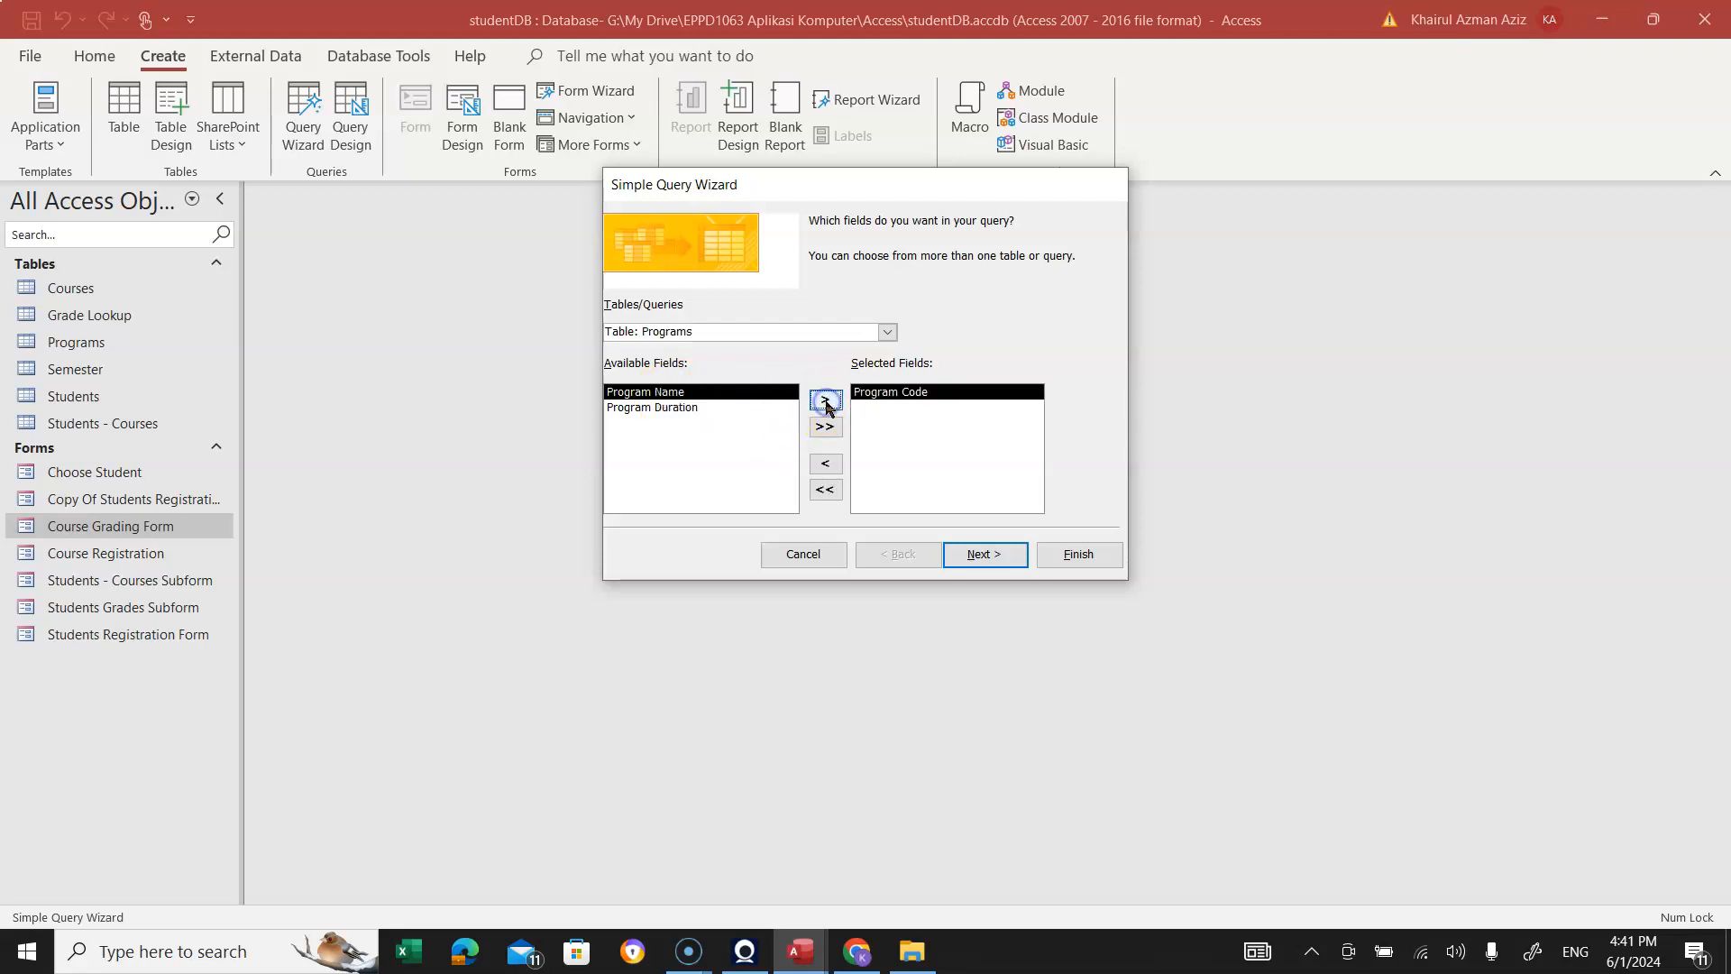
{"action": "left_click", "coordinate": [826, 399]}
Add the Semester, Session and Semester Code fields from the Semester table, in that order.
{"action": "left_click", "coordinate": [887, 332]}
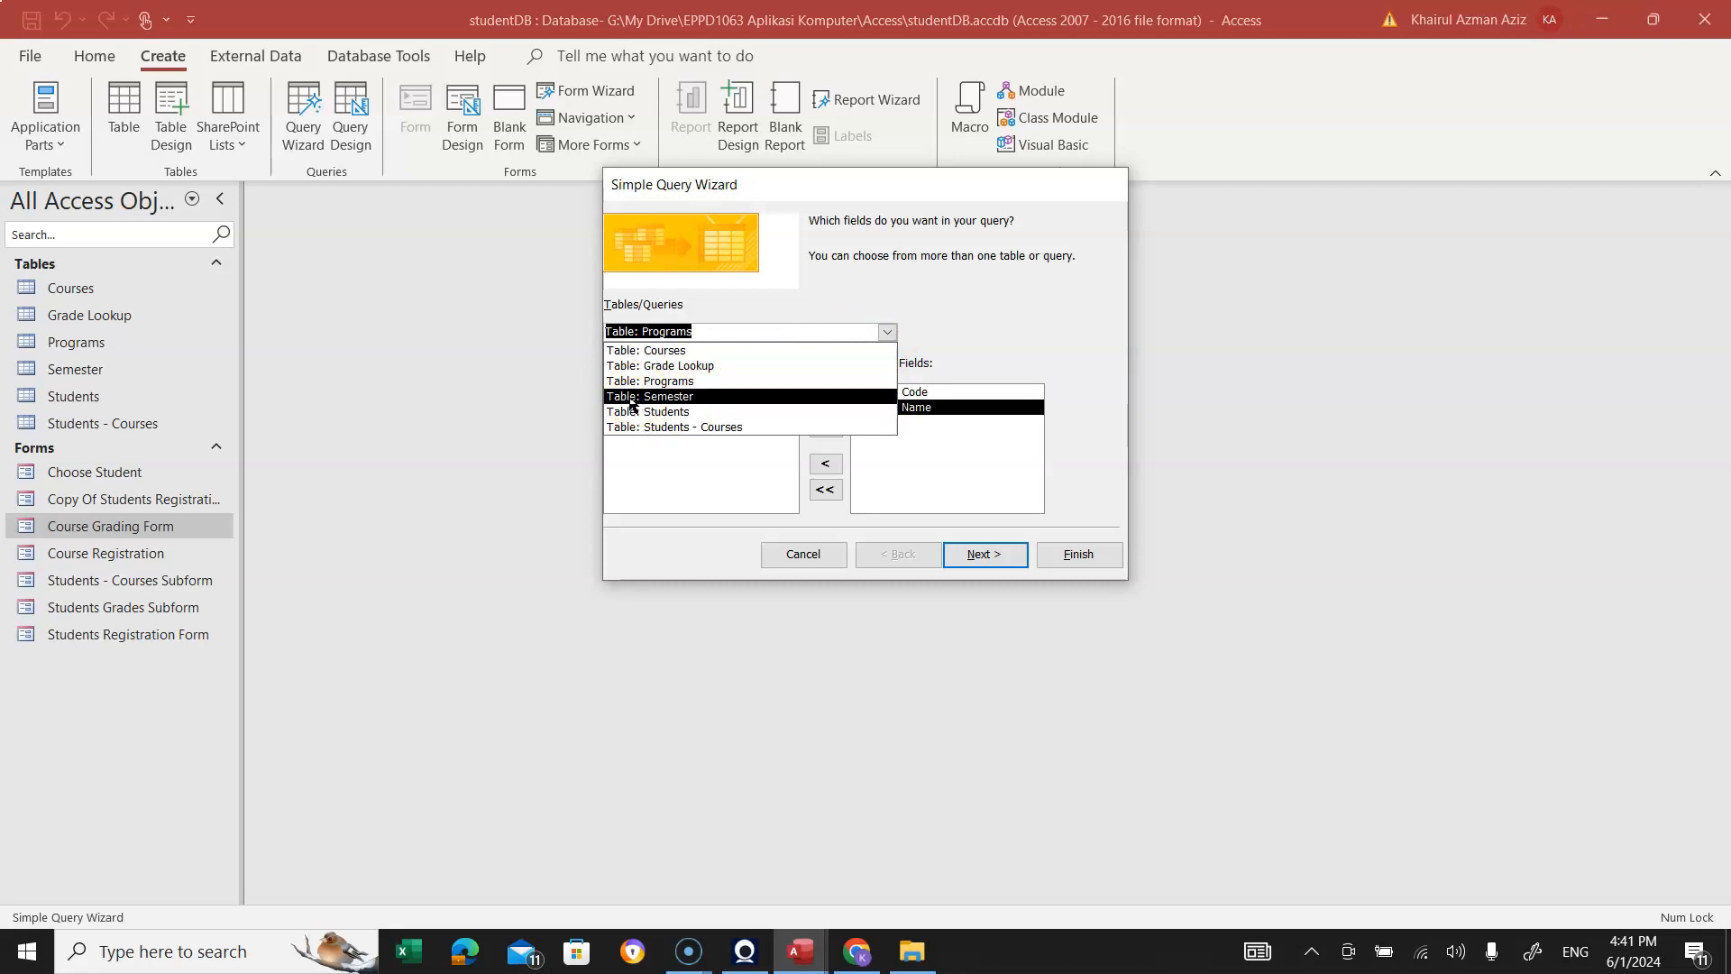
{"action": "left_click", "coordinate": [637, 399]}
{"action": "left_click", "coordinate": [678, 395]}
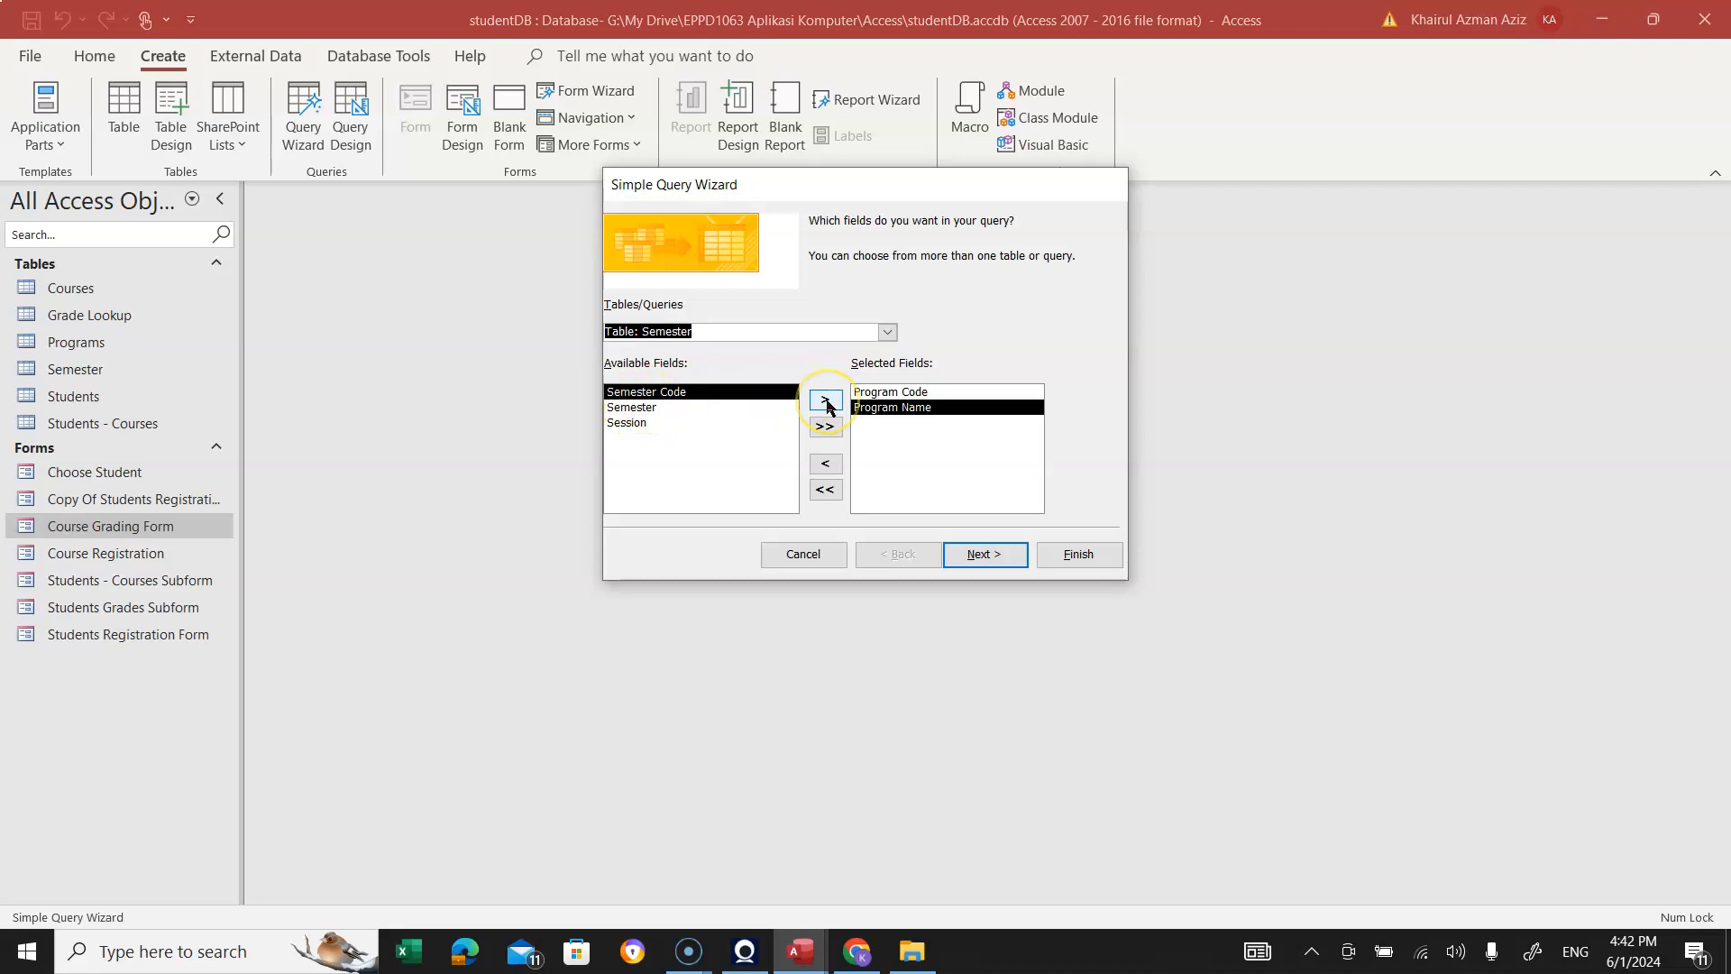
{"action": "left_click", "coordinate": [657, 408]}
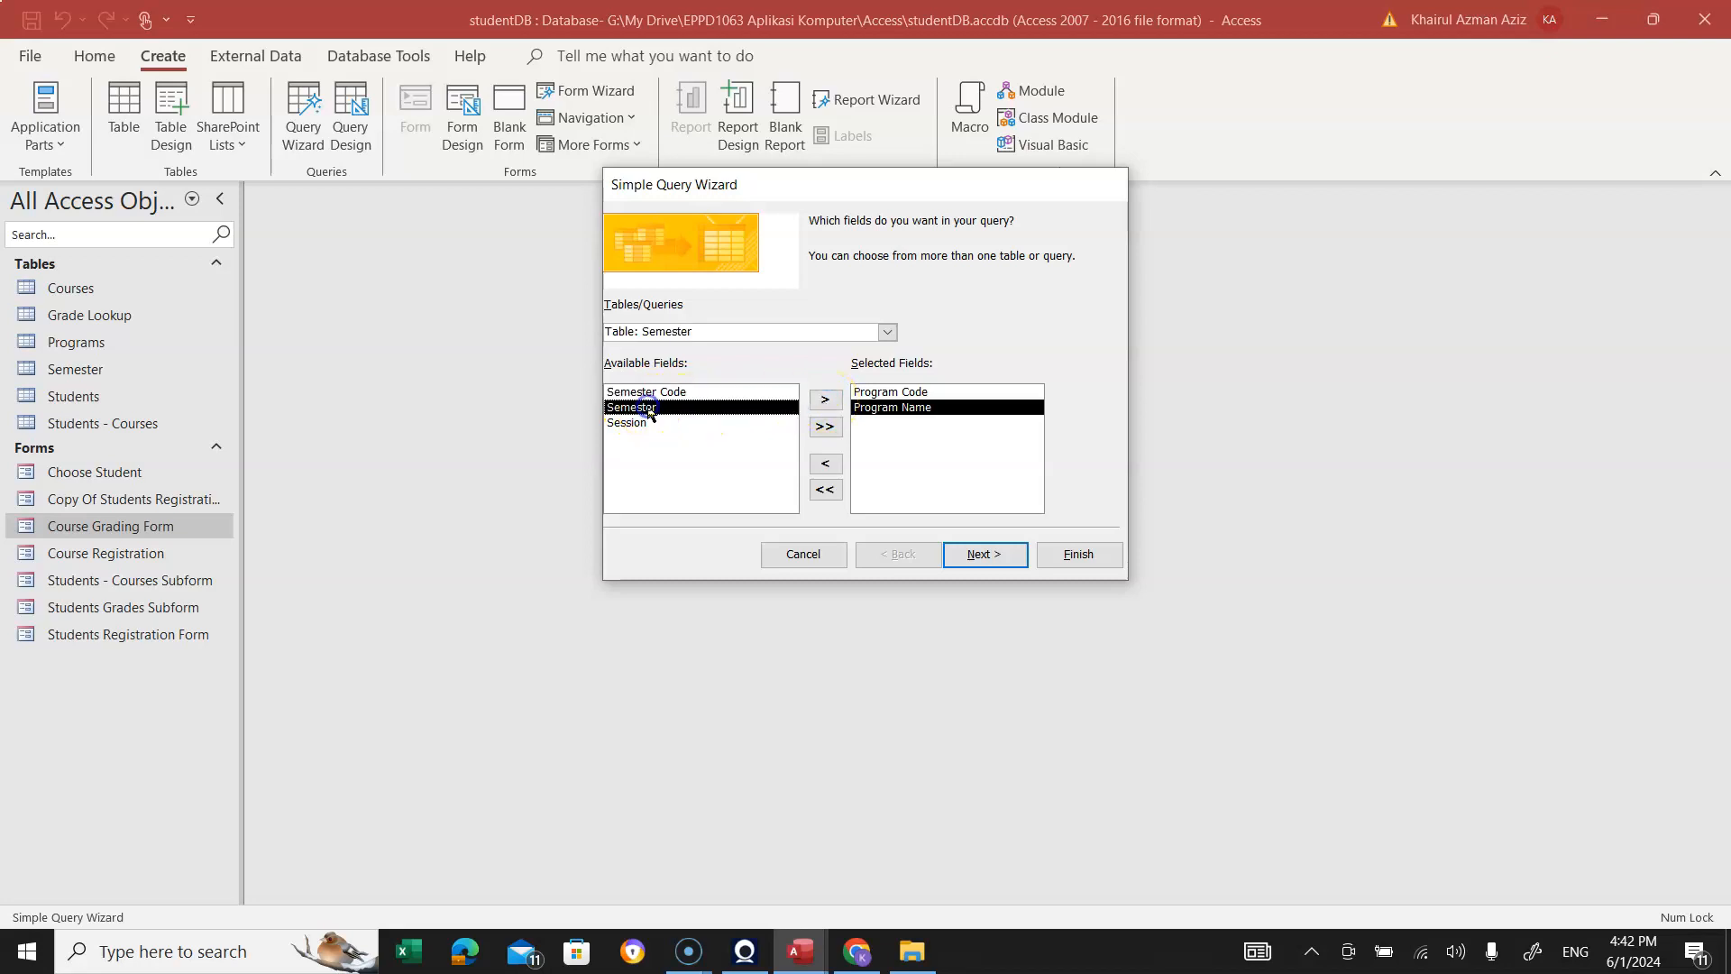
{"action": "left_click", "coordinate": [837, 407]}
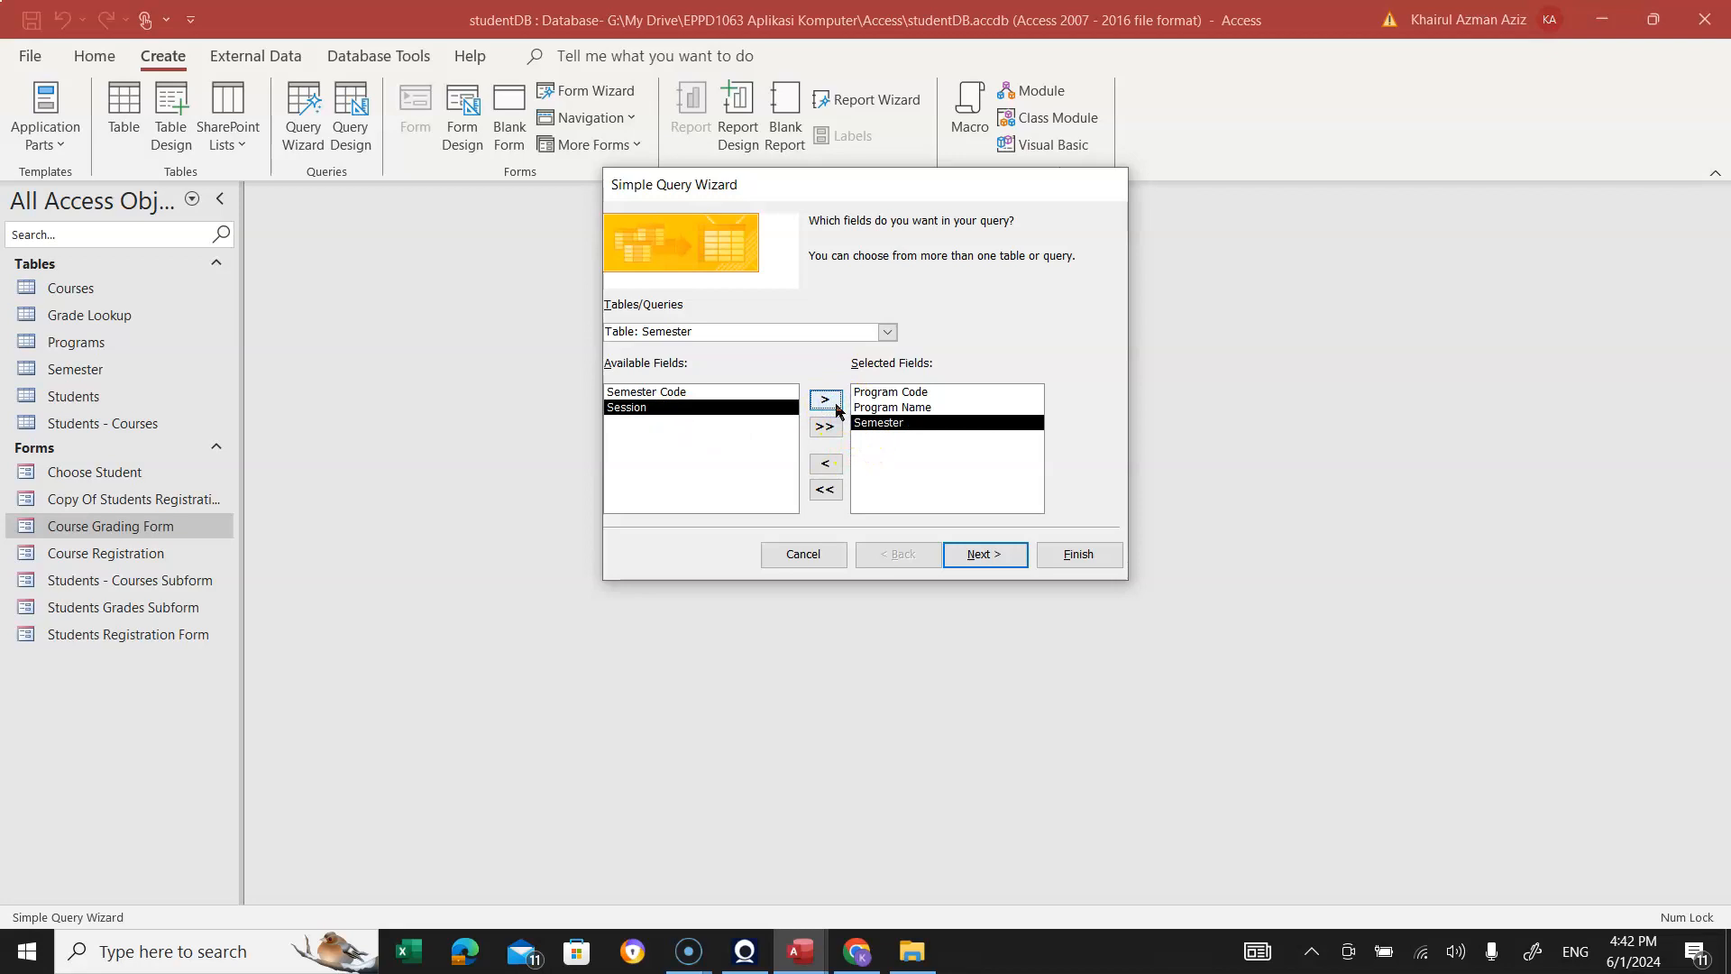
{"action": "left_click", "coordinate": [837, 407]}
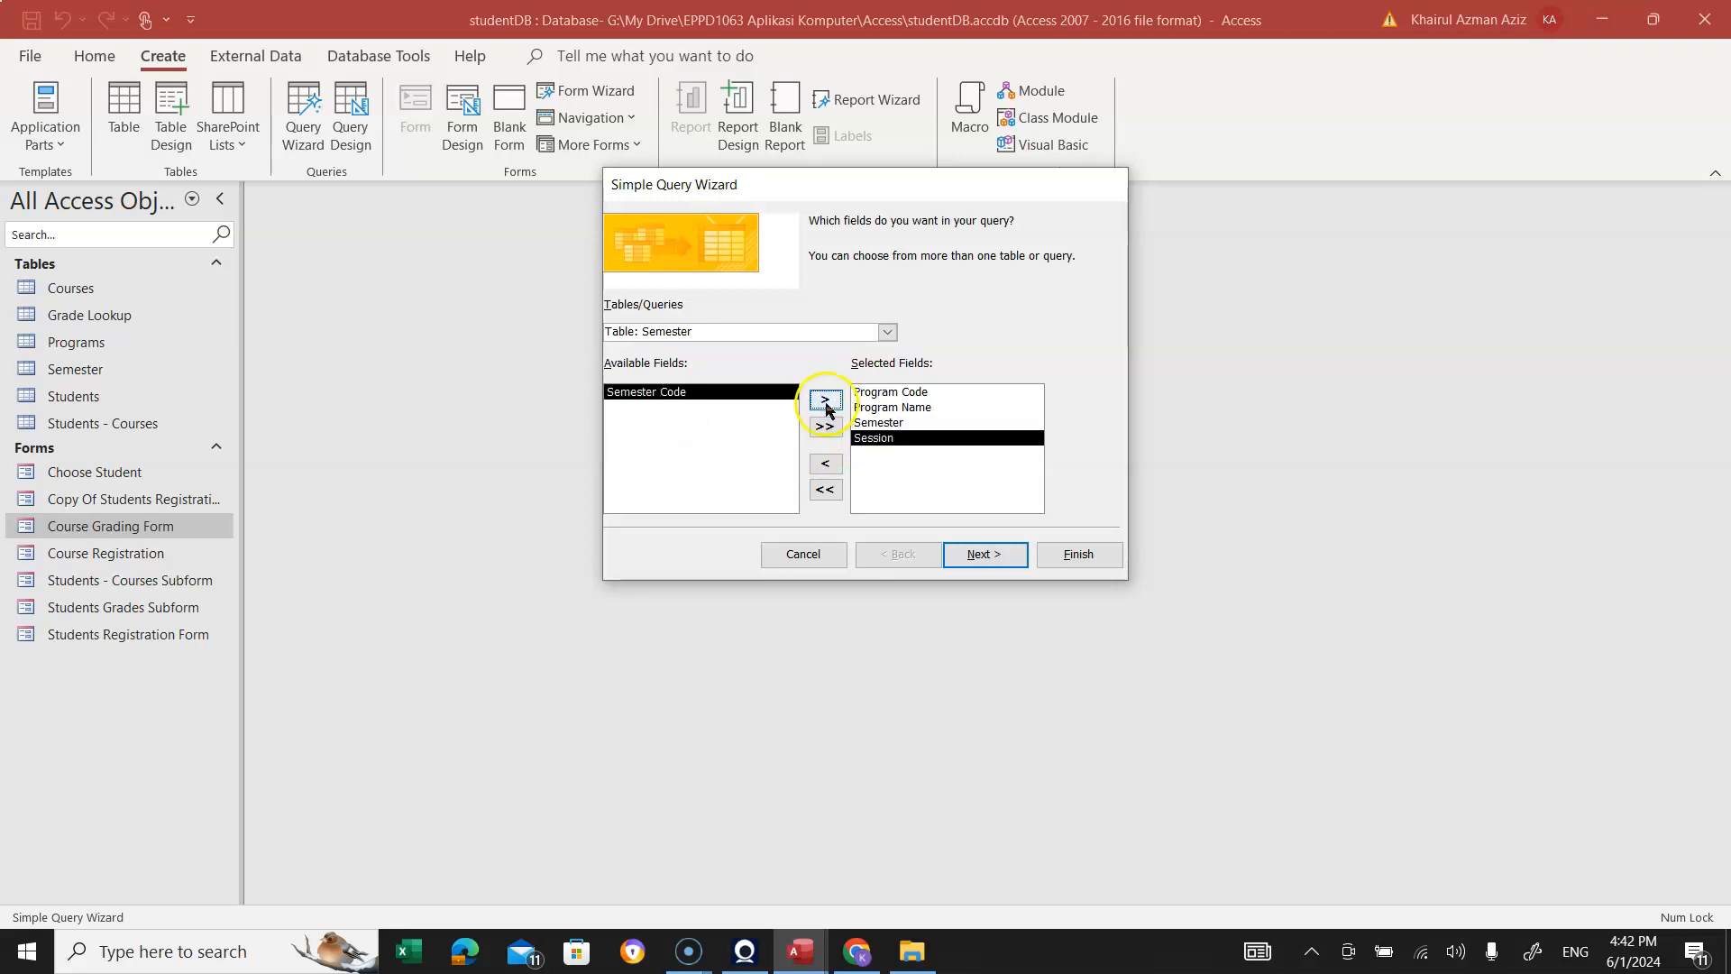
{"action": "left_click", "coordinate": [826, 404]}
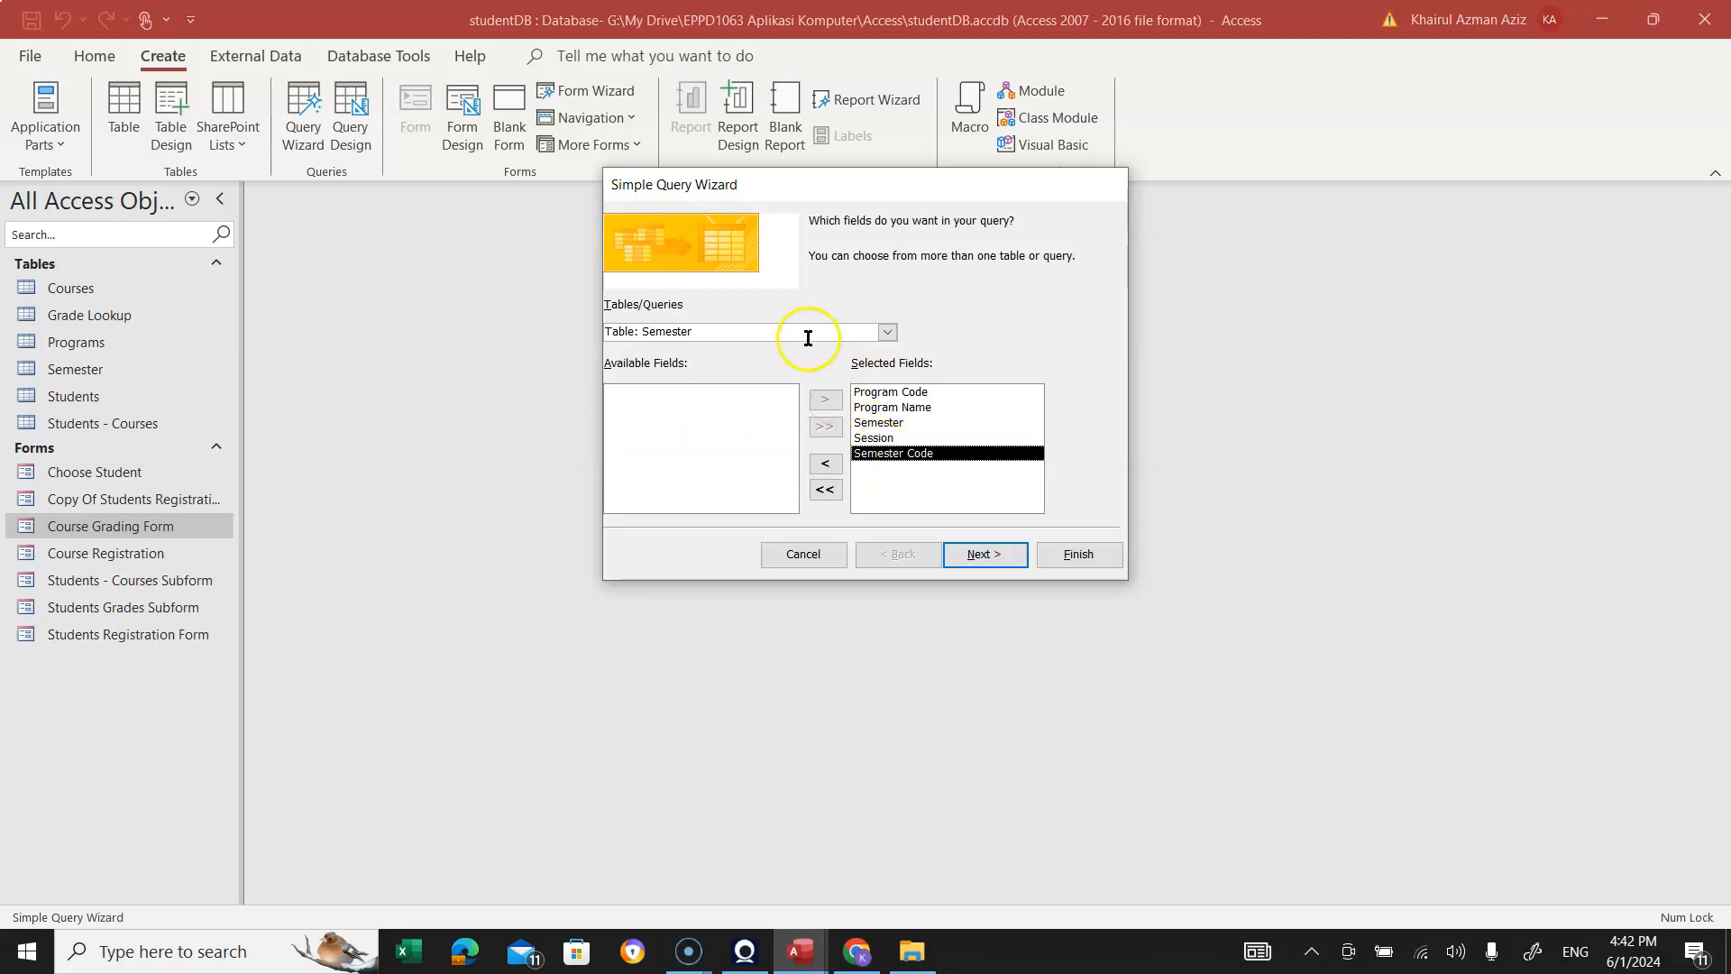
Add the Student ID and Student Name fields from the Students table to the query.
{"action": "left_click", "coordinate": [887, 332]}
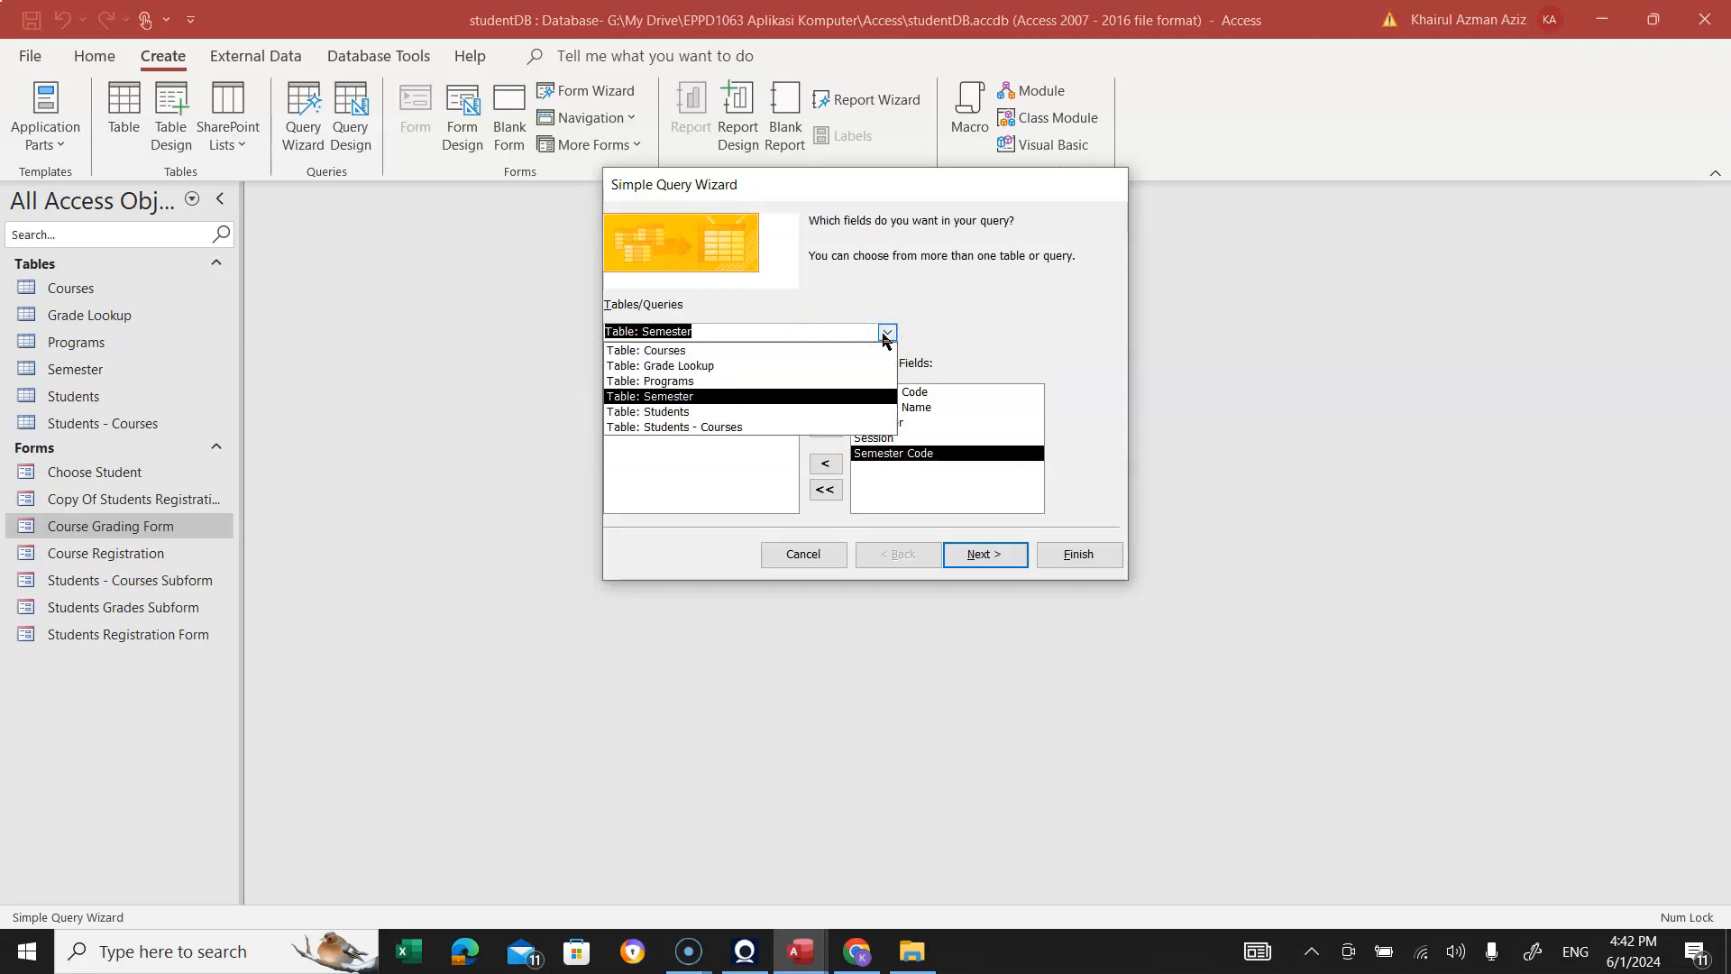
{"action": "left_click", "coordinate": [678, 412]}
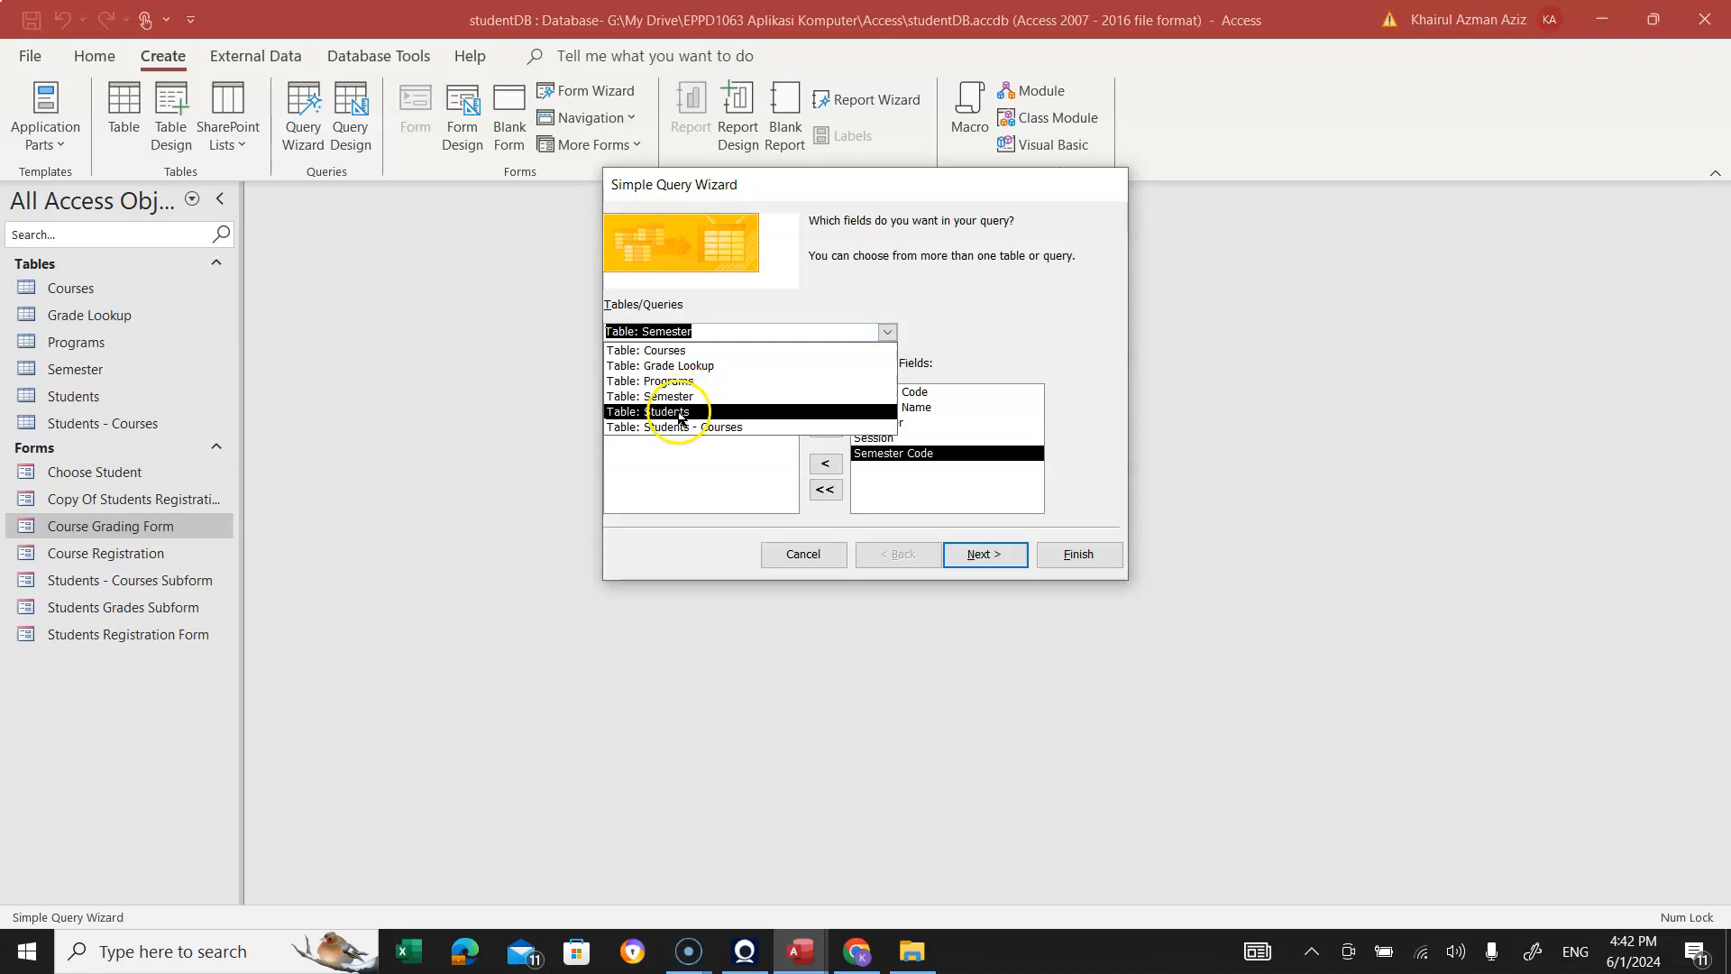
{"action": "left_click", "coordinate": [678, 412]}
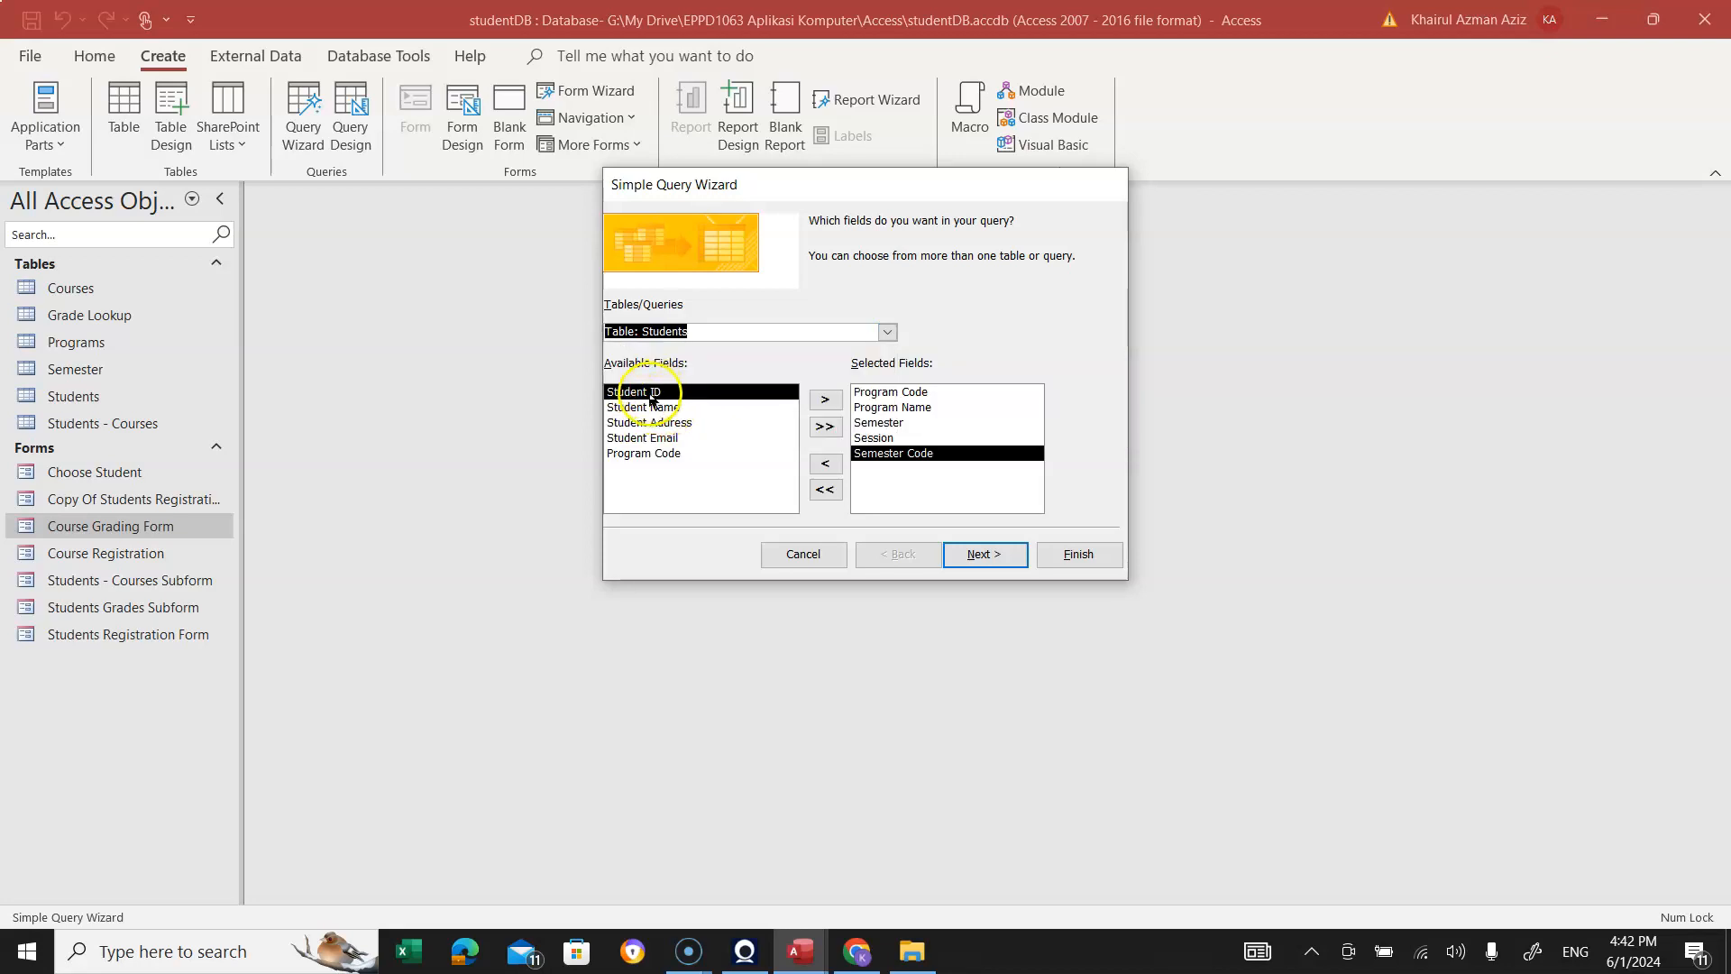
{"action": "left_click", "coordinate": [830, 403]}
{"action": "left_click", "coordinate": [831, 404]}
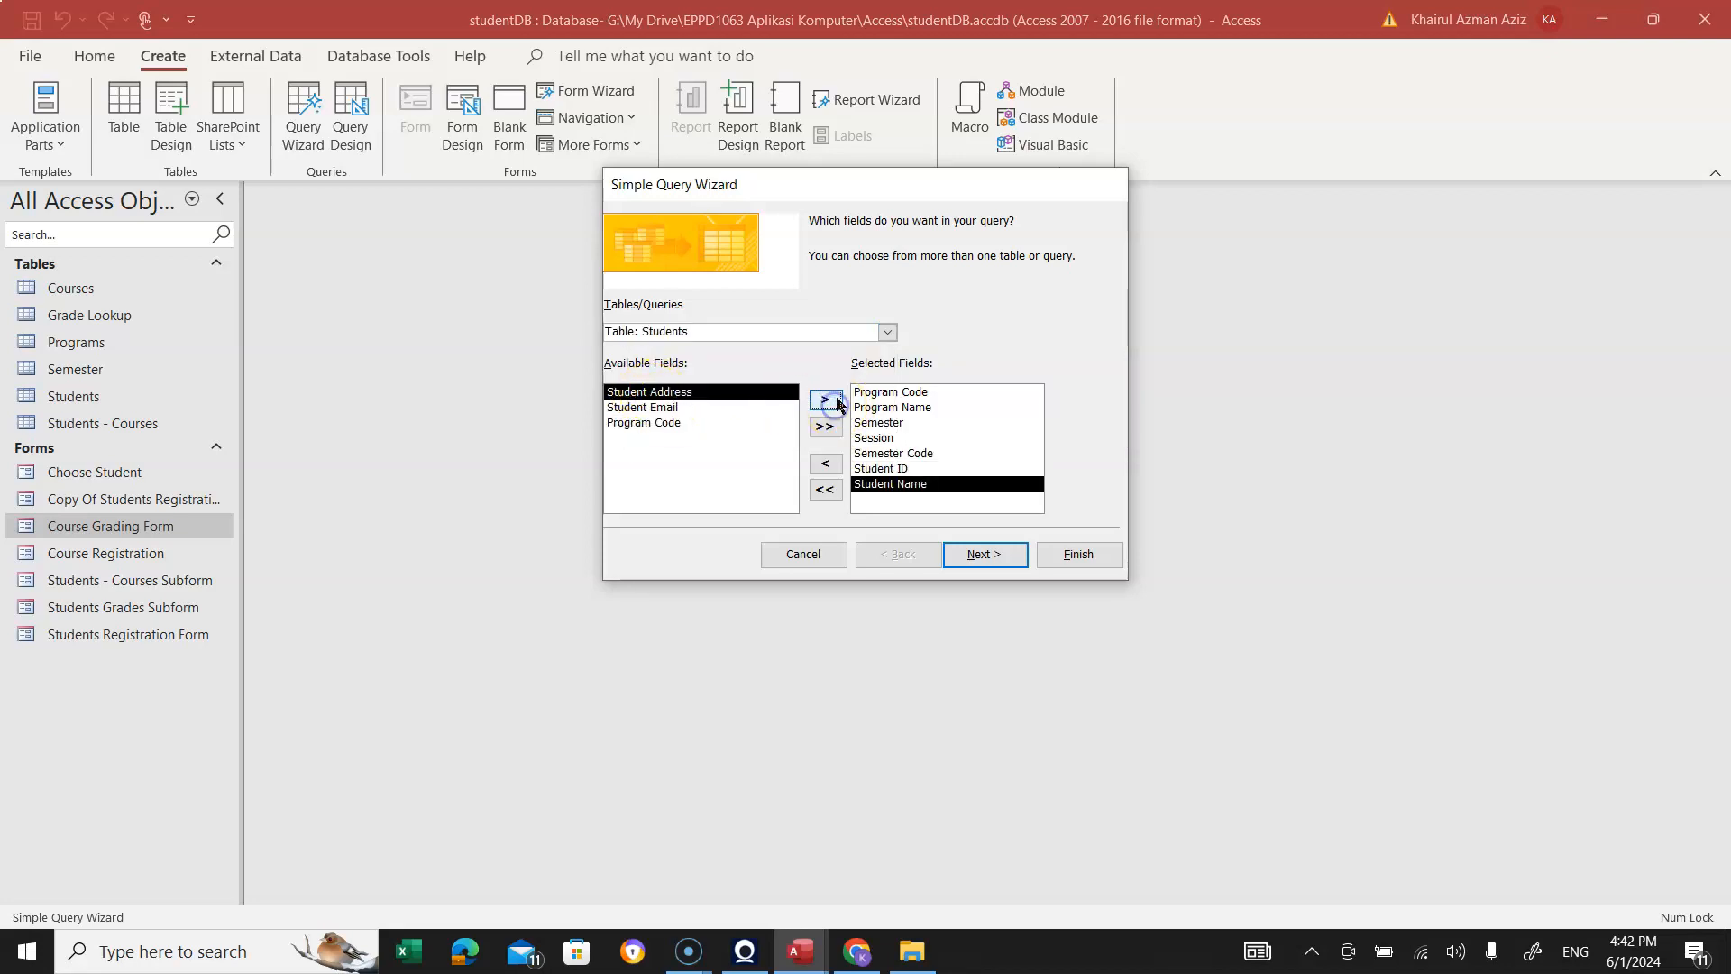
Add the Course Code and Grade fields from the Students - Courses table to the query.
{"action": "left_click", "coordinate": [887, 332]}
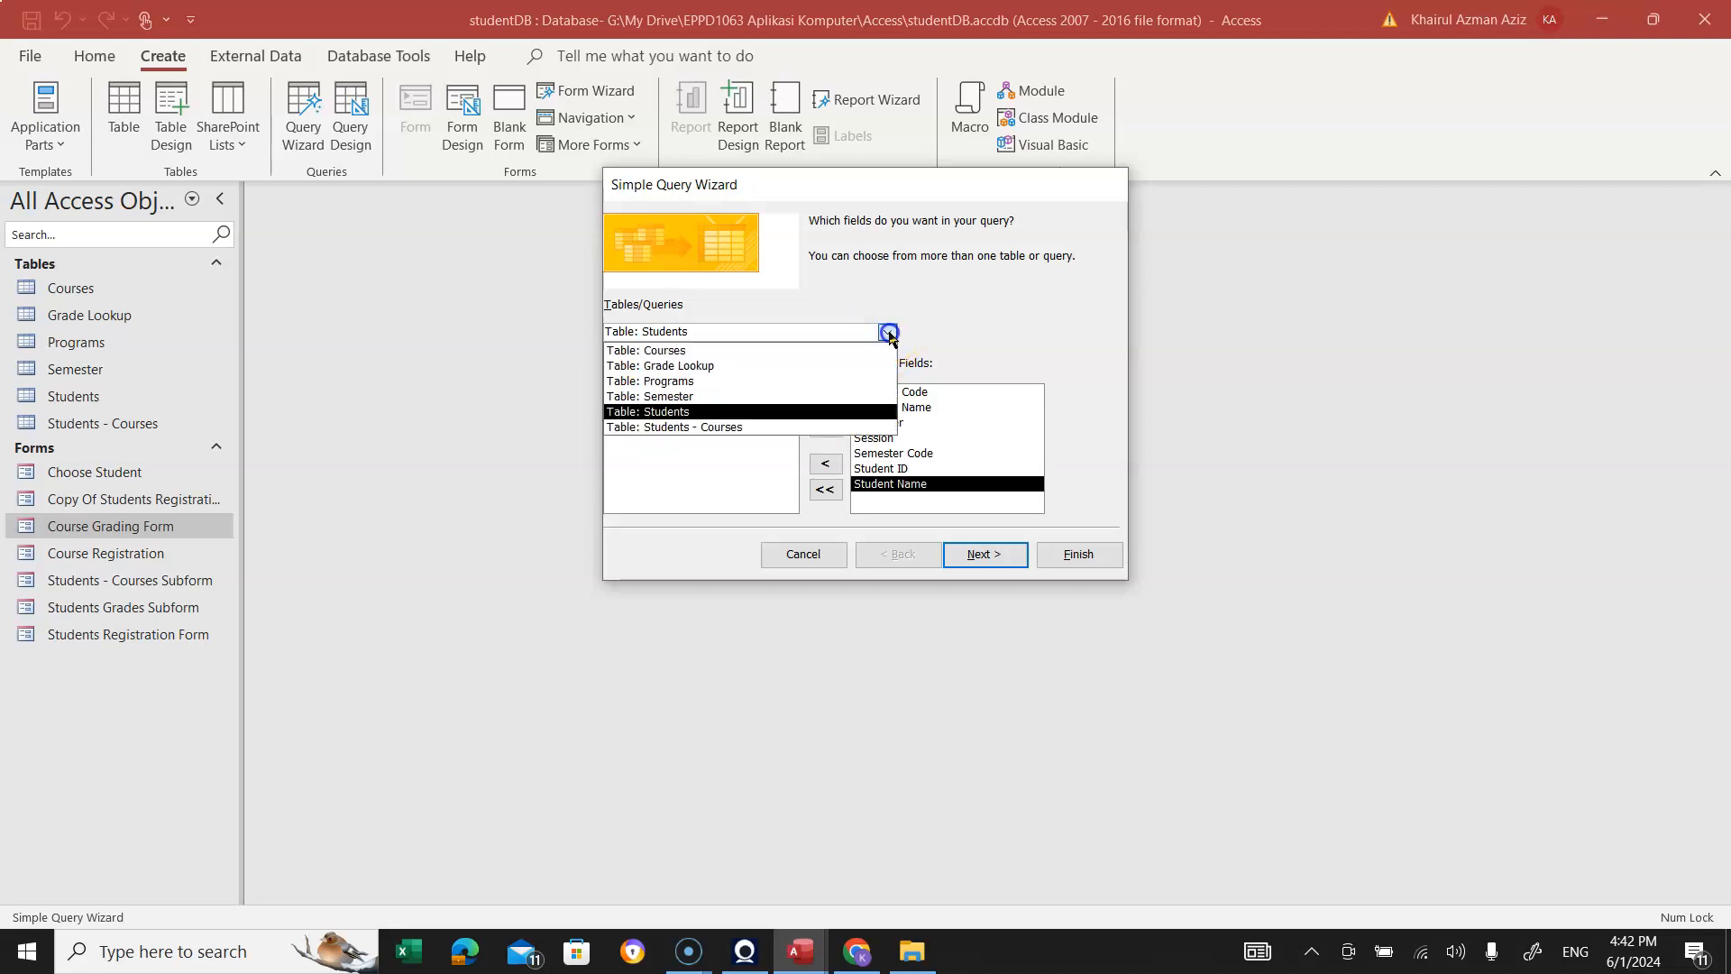
{"action": "left_click", "coordinate": [681, 429]}
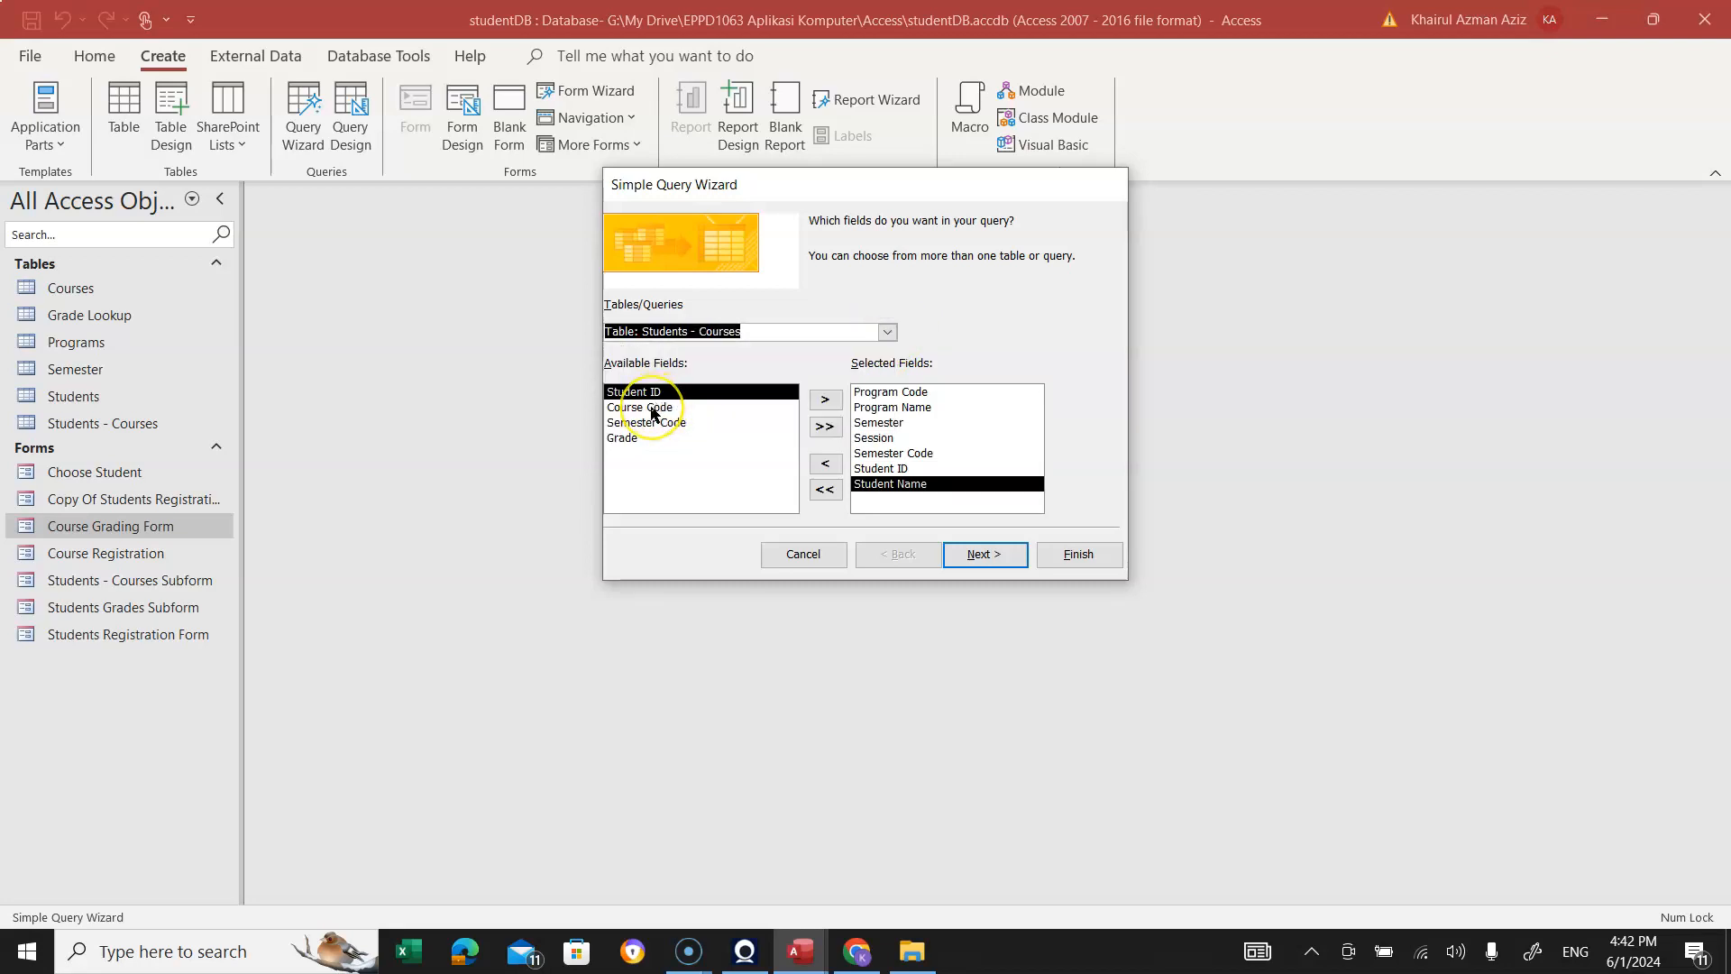
{"action": "left_click", "coordinate": [653, 409]}
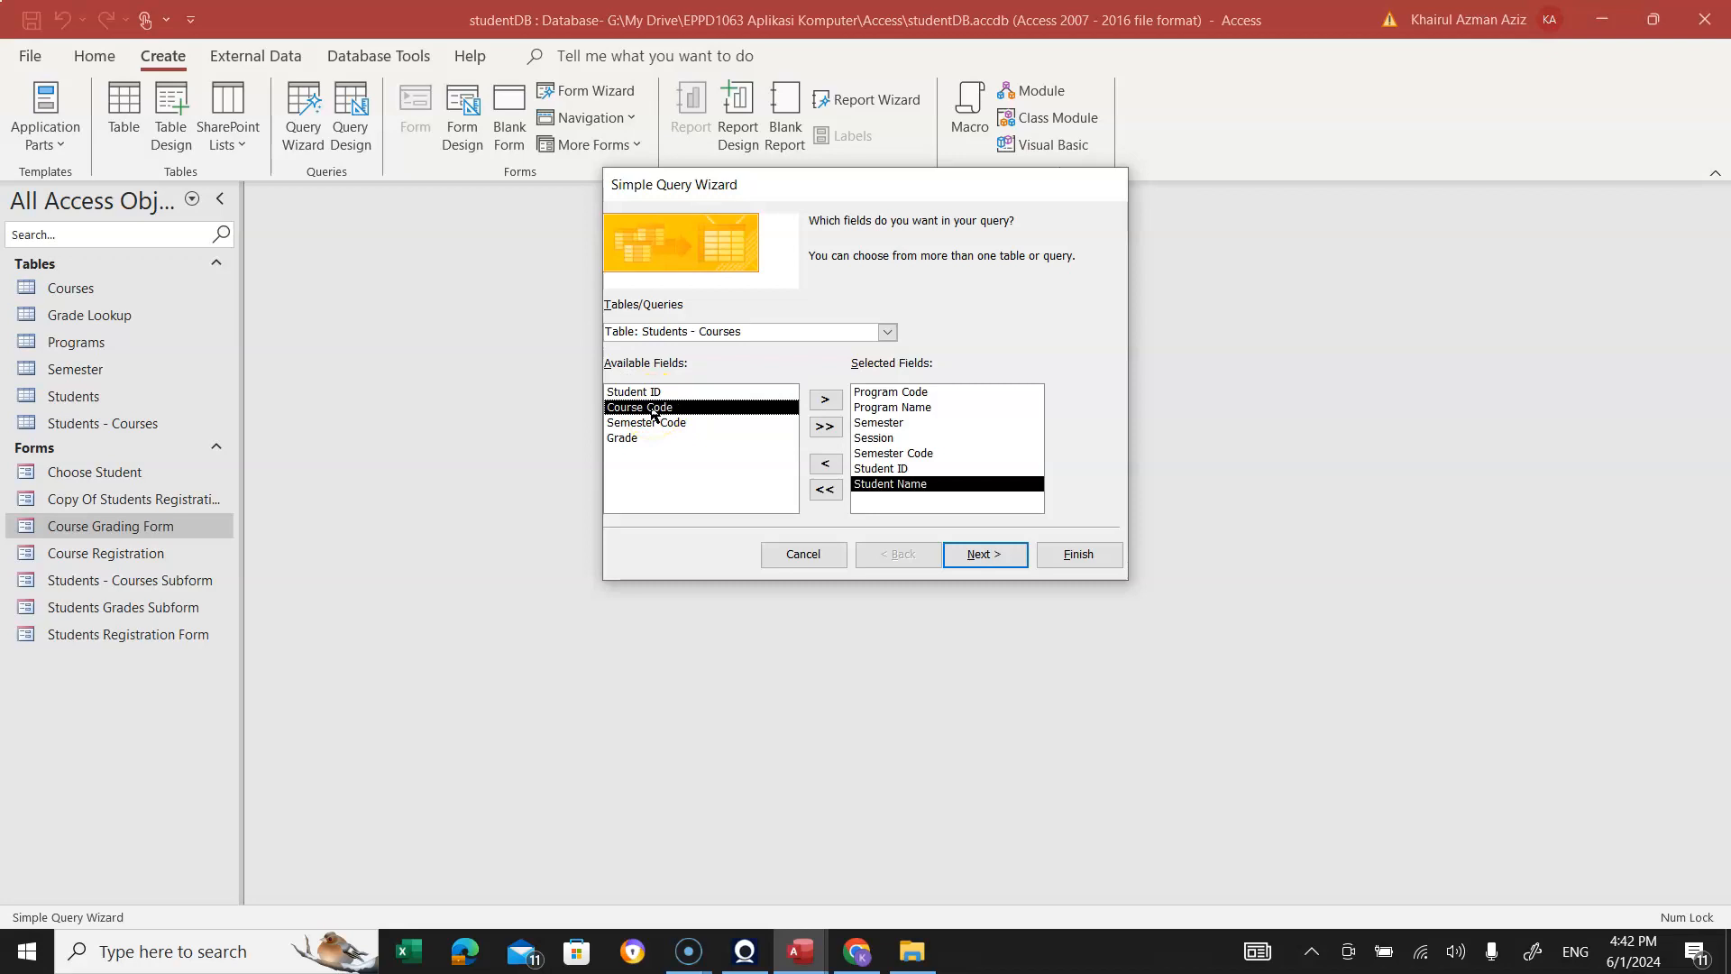
{"action": "double_click", "coordinate": [653, 408]}
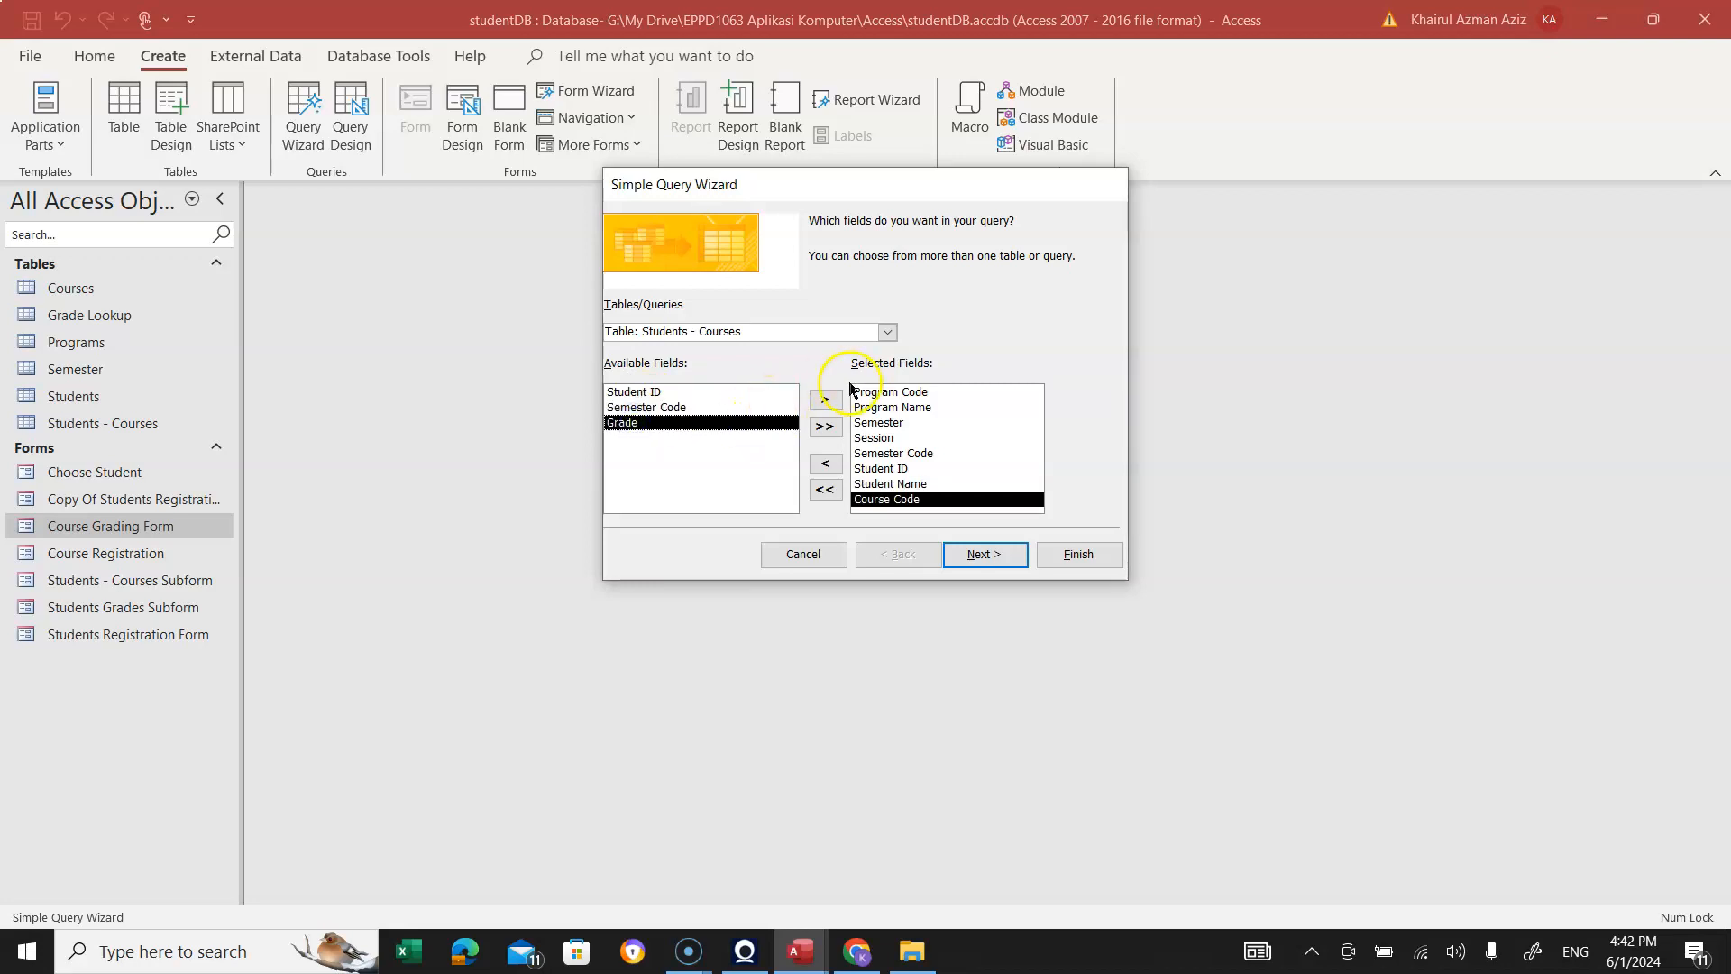
{"action": "left_click", "coordinate": [826, 400]}
Add the Course Name field from the Courses table to the query.
{"action": "left_click", "coordinate": [888, 331]}
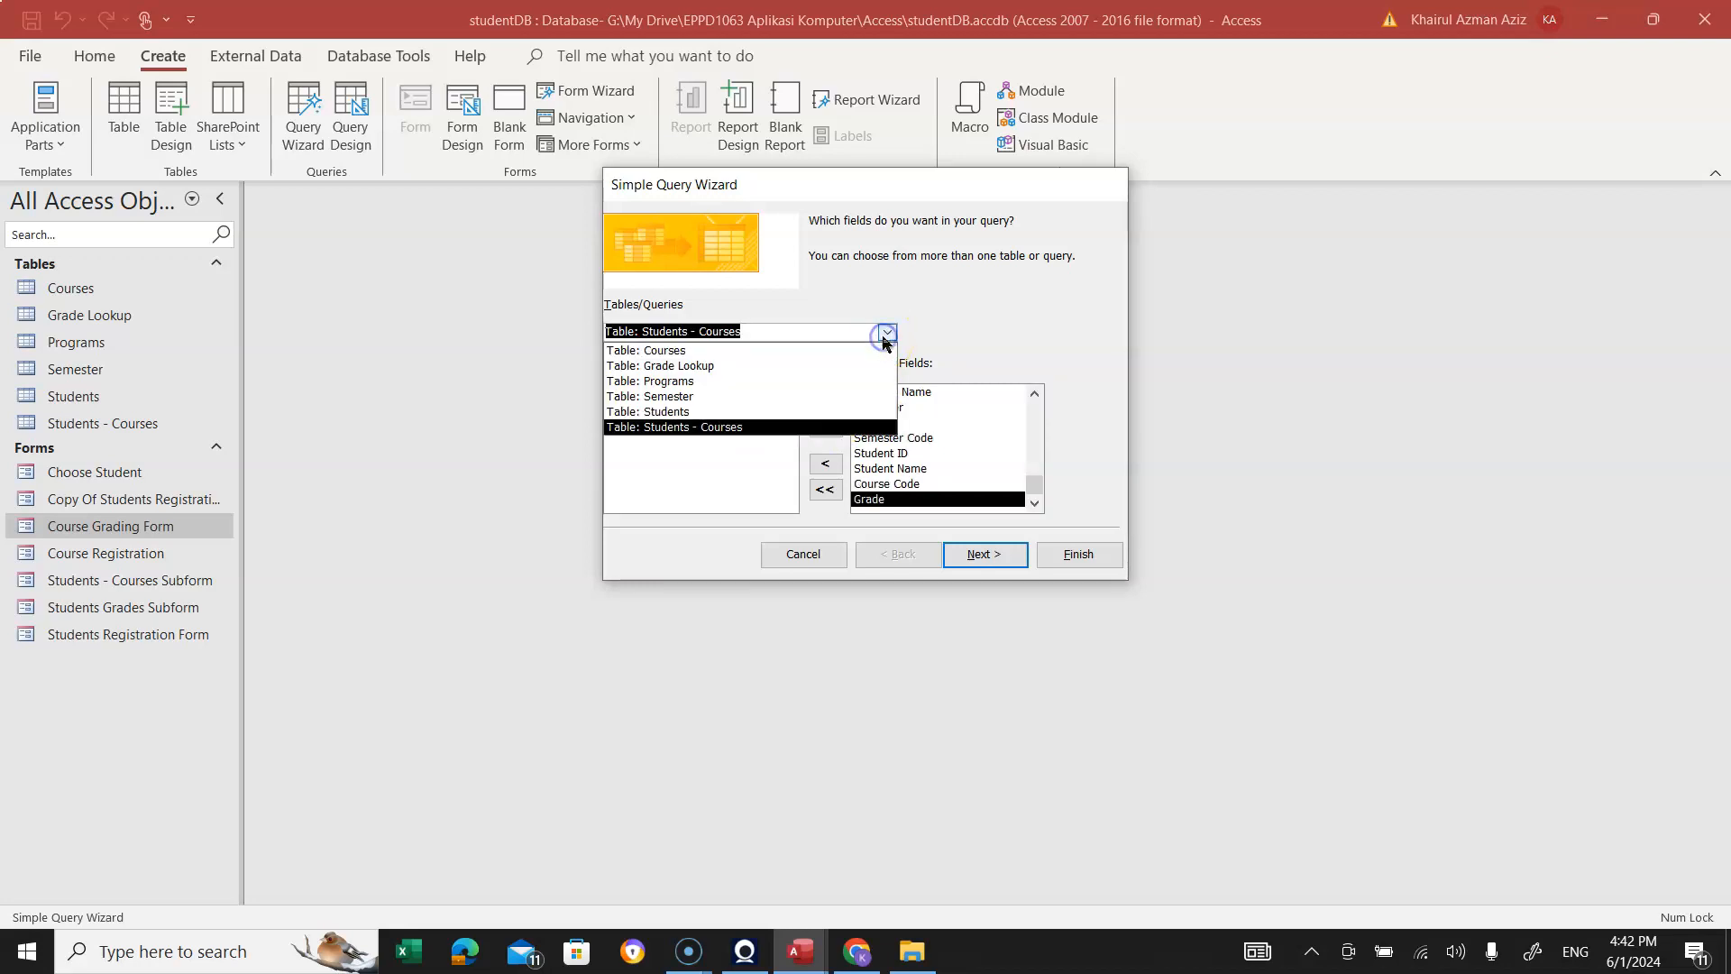
{"action": "left_click", "coordinate": [665, 349]}
{"action": "left_click", "coordinate": [653, 406]}
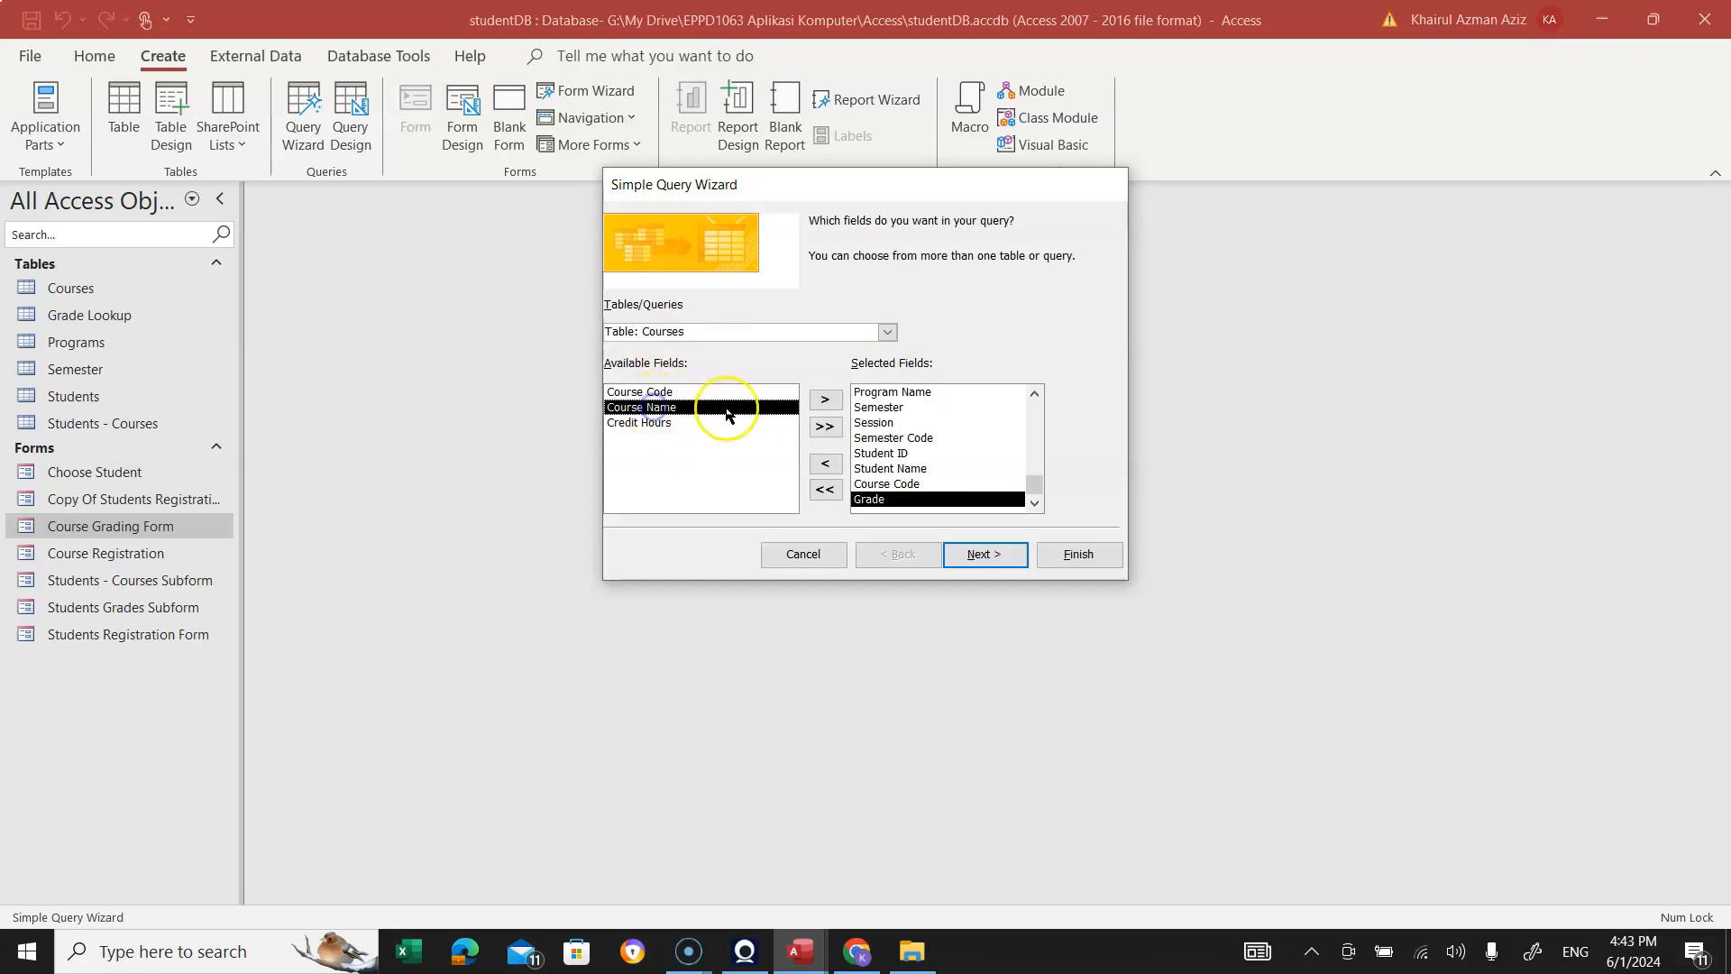
{"action": "left_click", "coordinate": [824, 403]}
Add the Grade Point field from the Grade Lookup table and review the list of selected fields.
{"action": "left_click", "coordinate": [887, 332]}
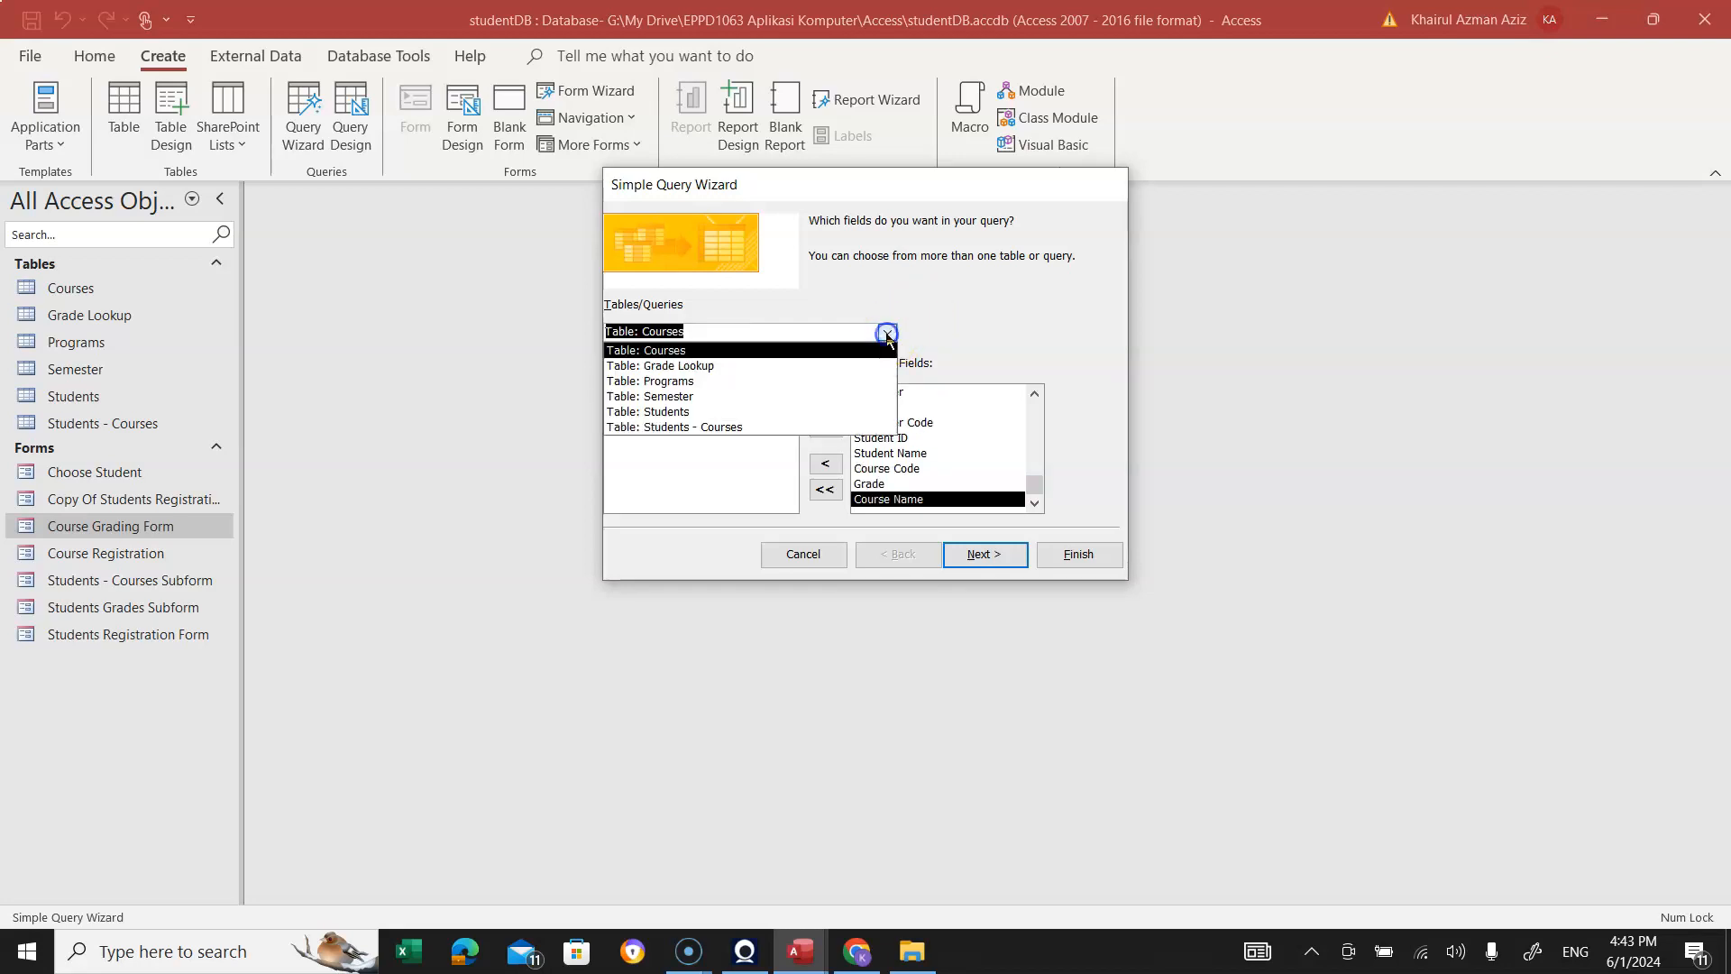
{"action": "left_click", "coordinate": [657, 365]}
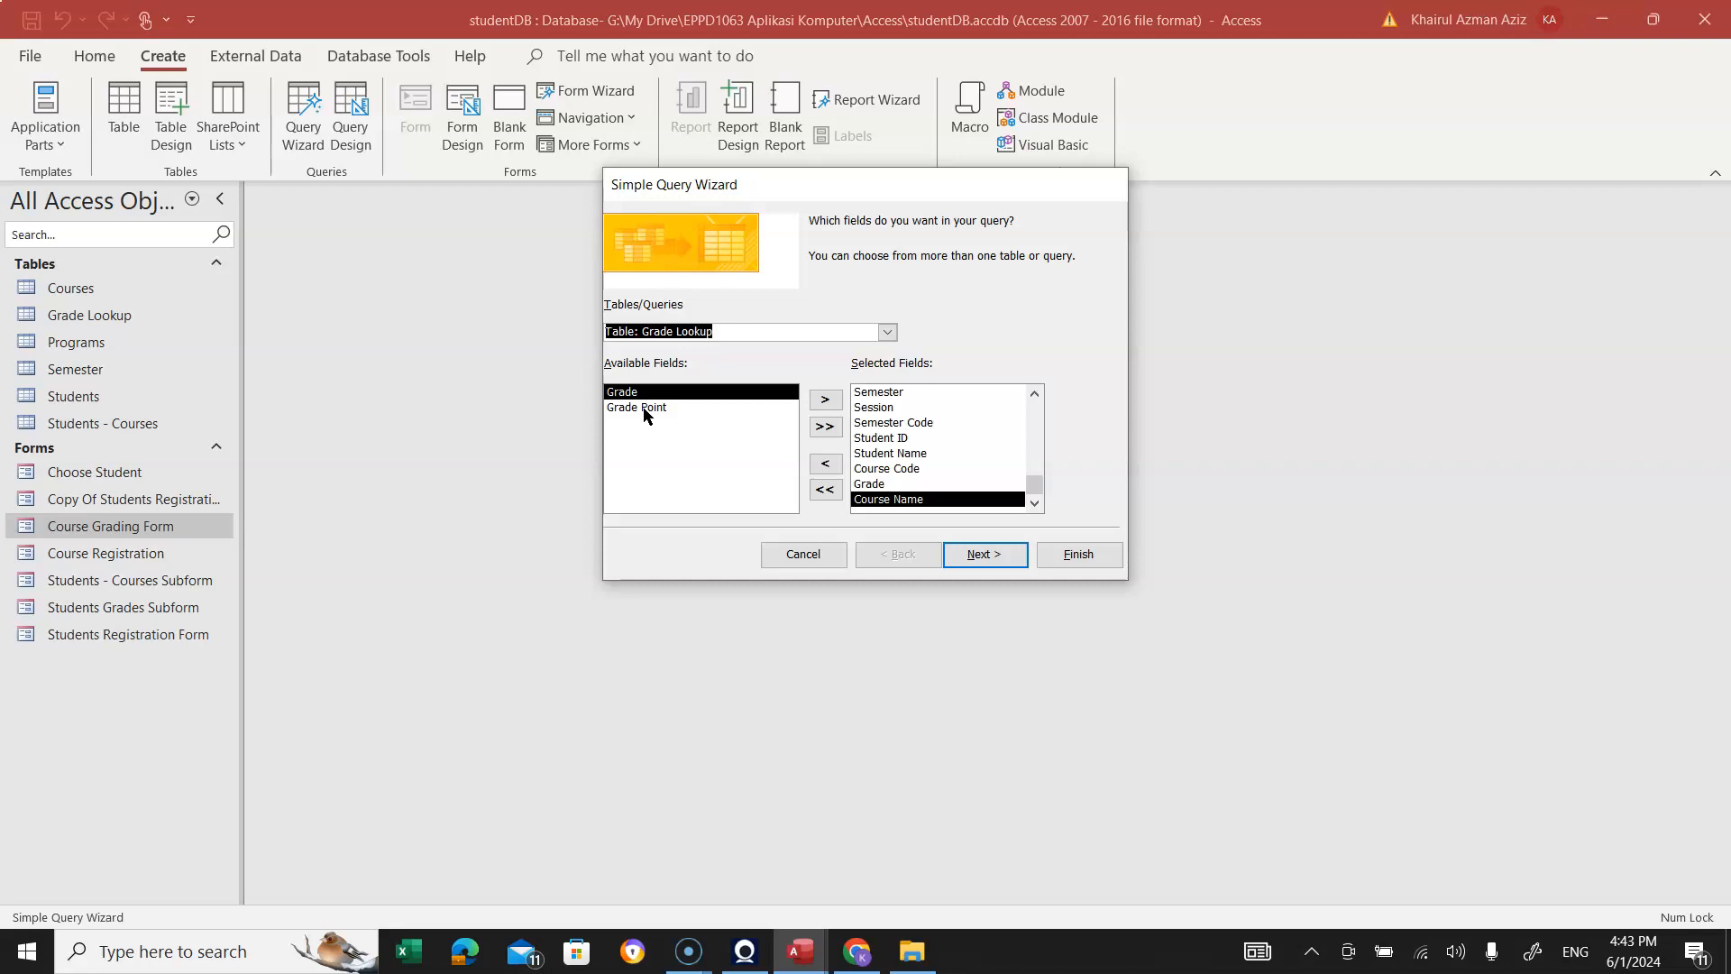
{"action": "left_click", "coordinate": [646, 408]}
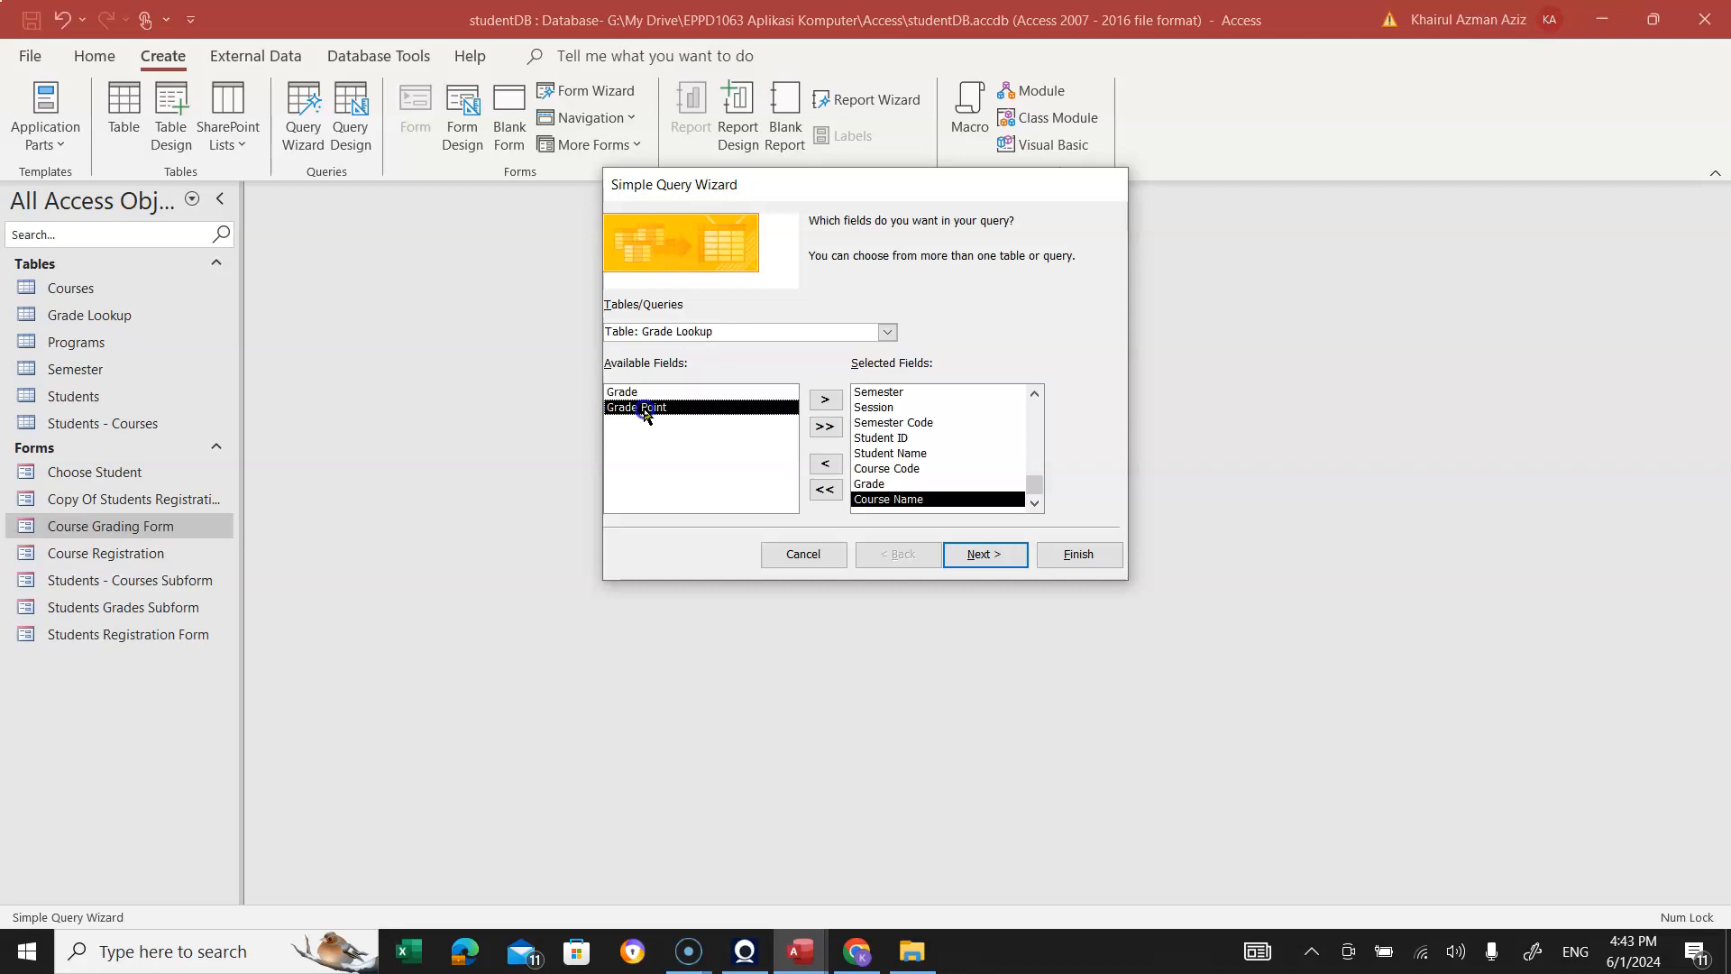
{"action": "left_click", "coordinate": [825, 399]}
{"action": "left_click_drag", "start_coordinate": [1034, 485], "coordinate": [1035, 389]}
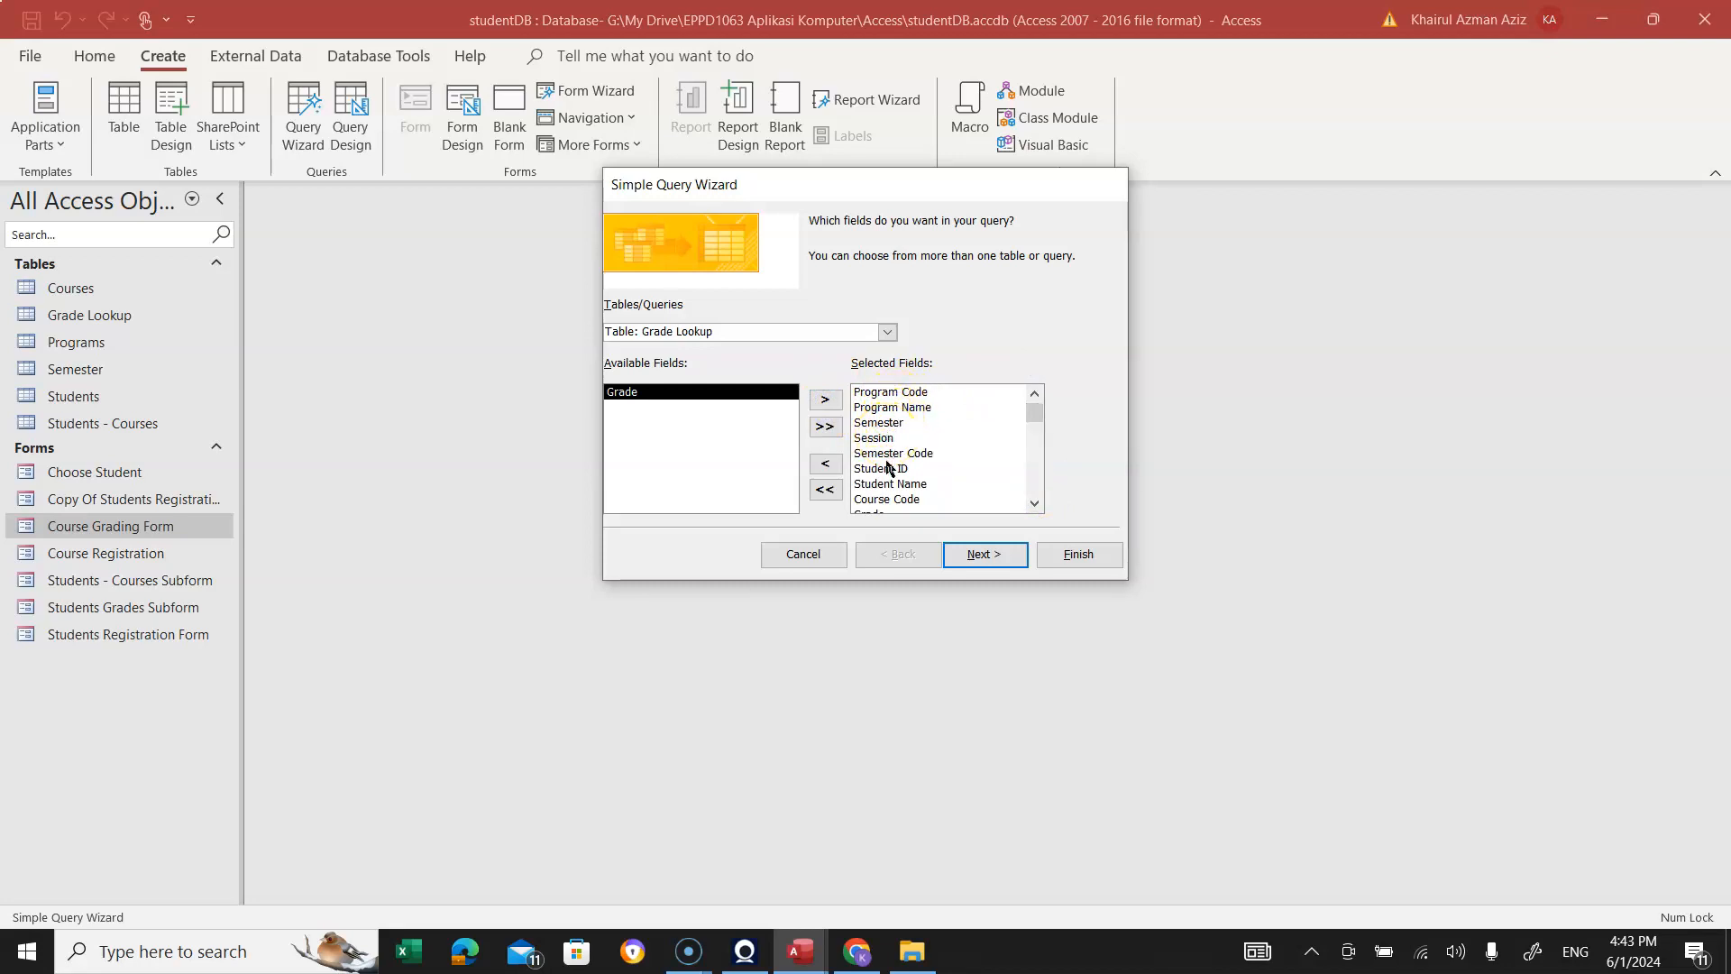
{"action": "left_click_drag", "start_coordinate": [1028, 422], "coordinate": [1039, 480]}
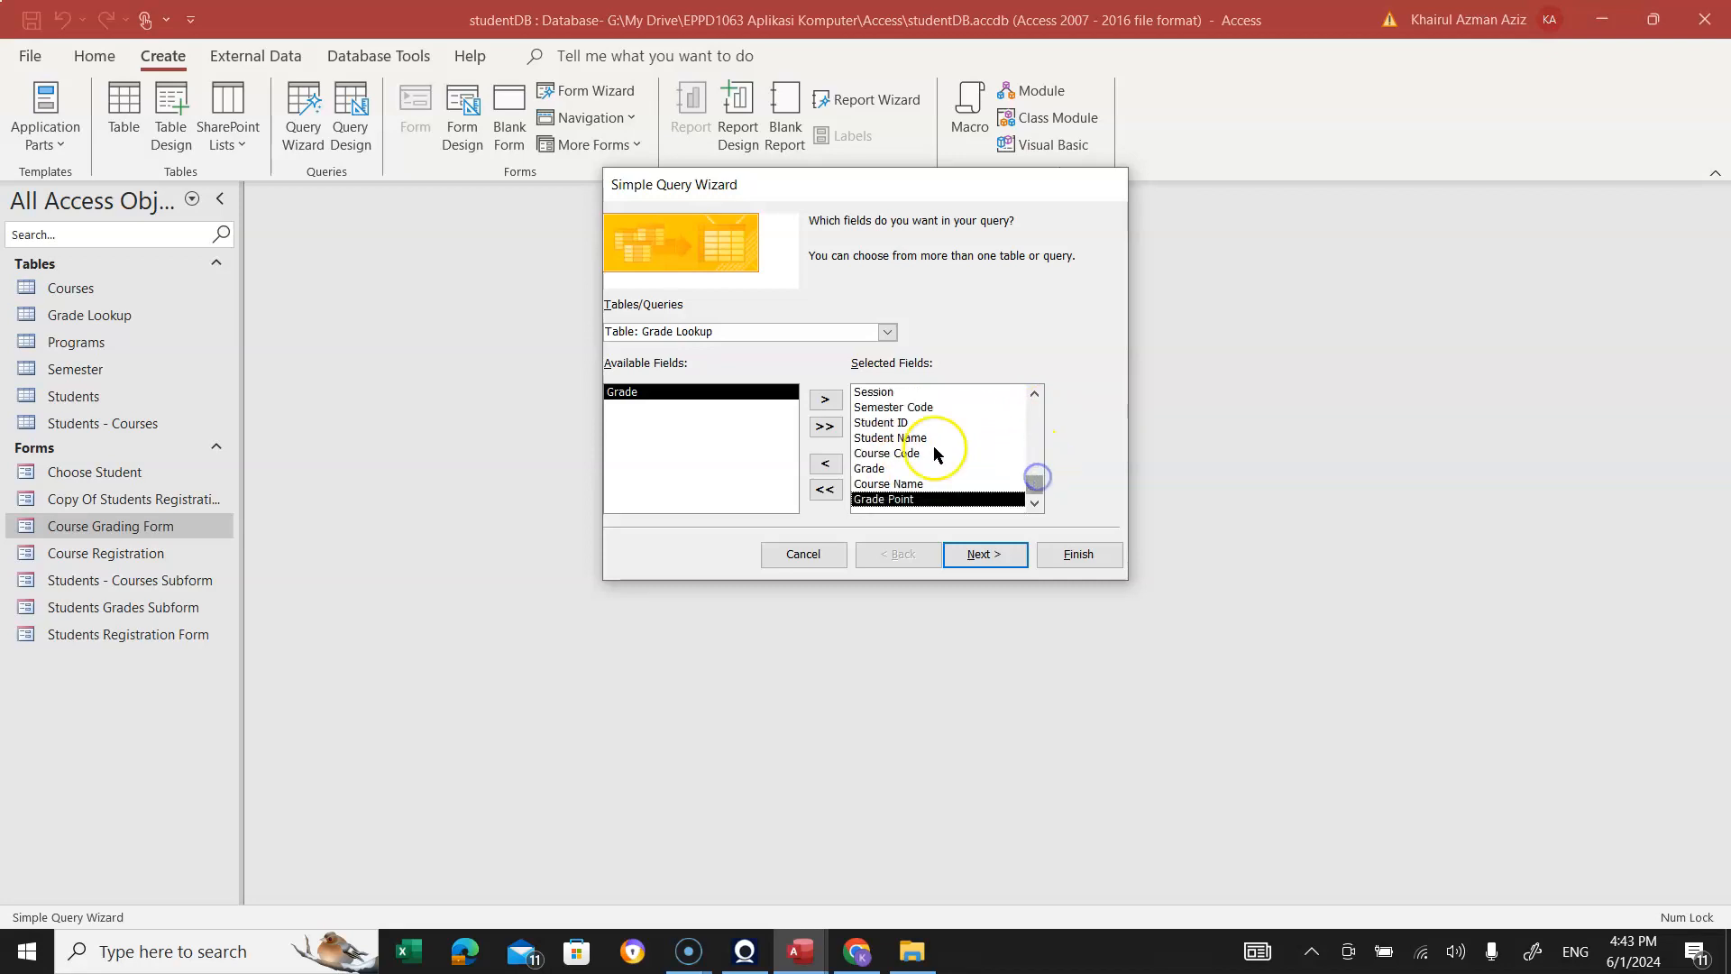
Keep the detail query type, title the query Results Query, and finish the wizard to open its records.
{"action": "left_click", "coordinate": [982, 561]}
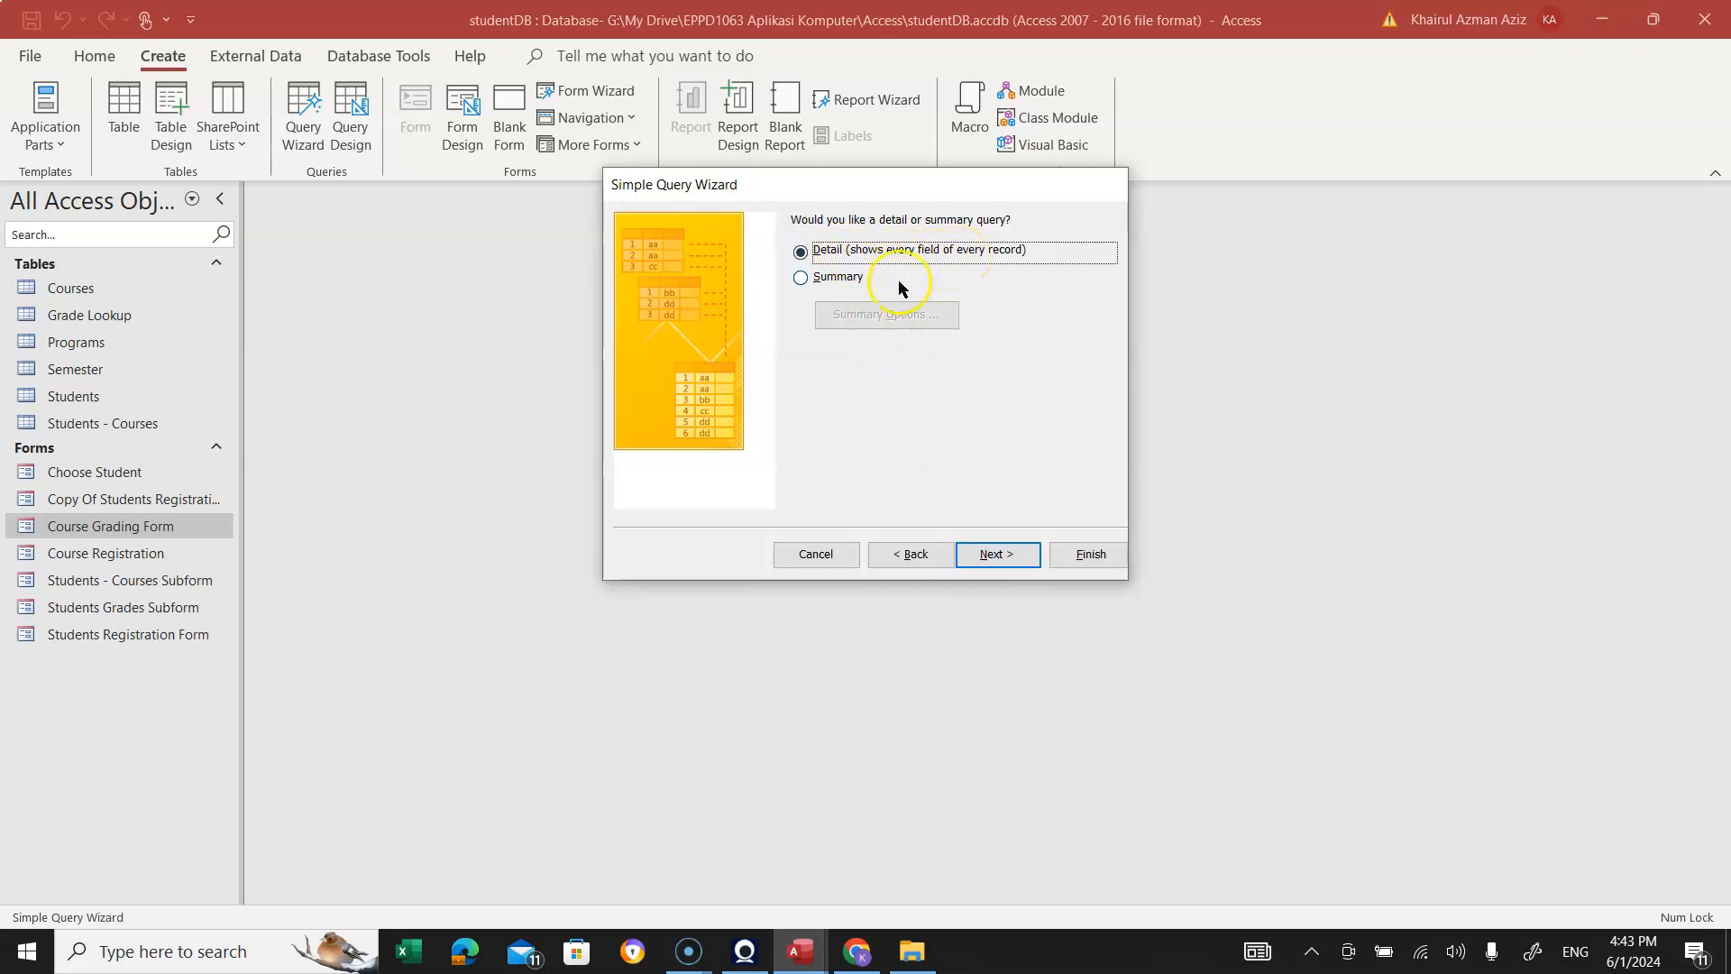
{"action": "left_click", "coordinate": [991, 555]}
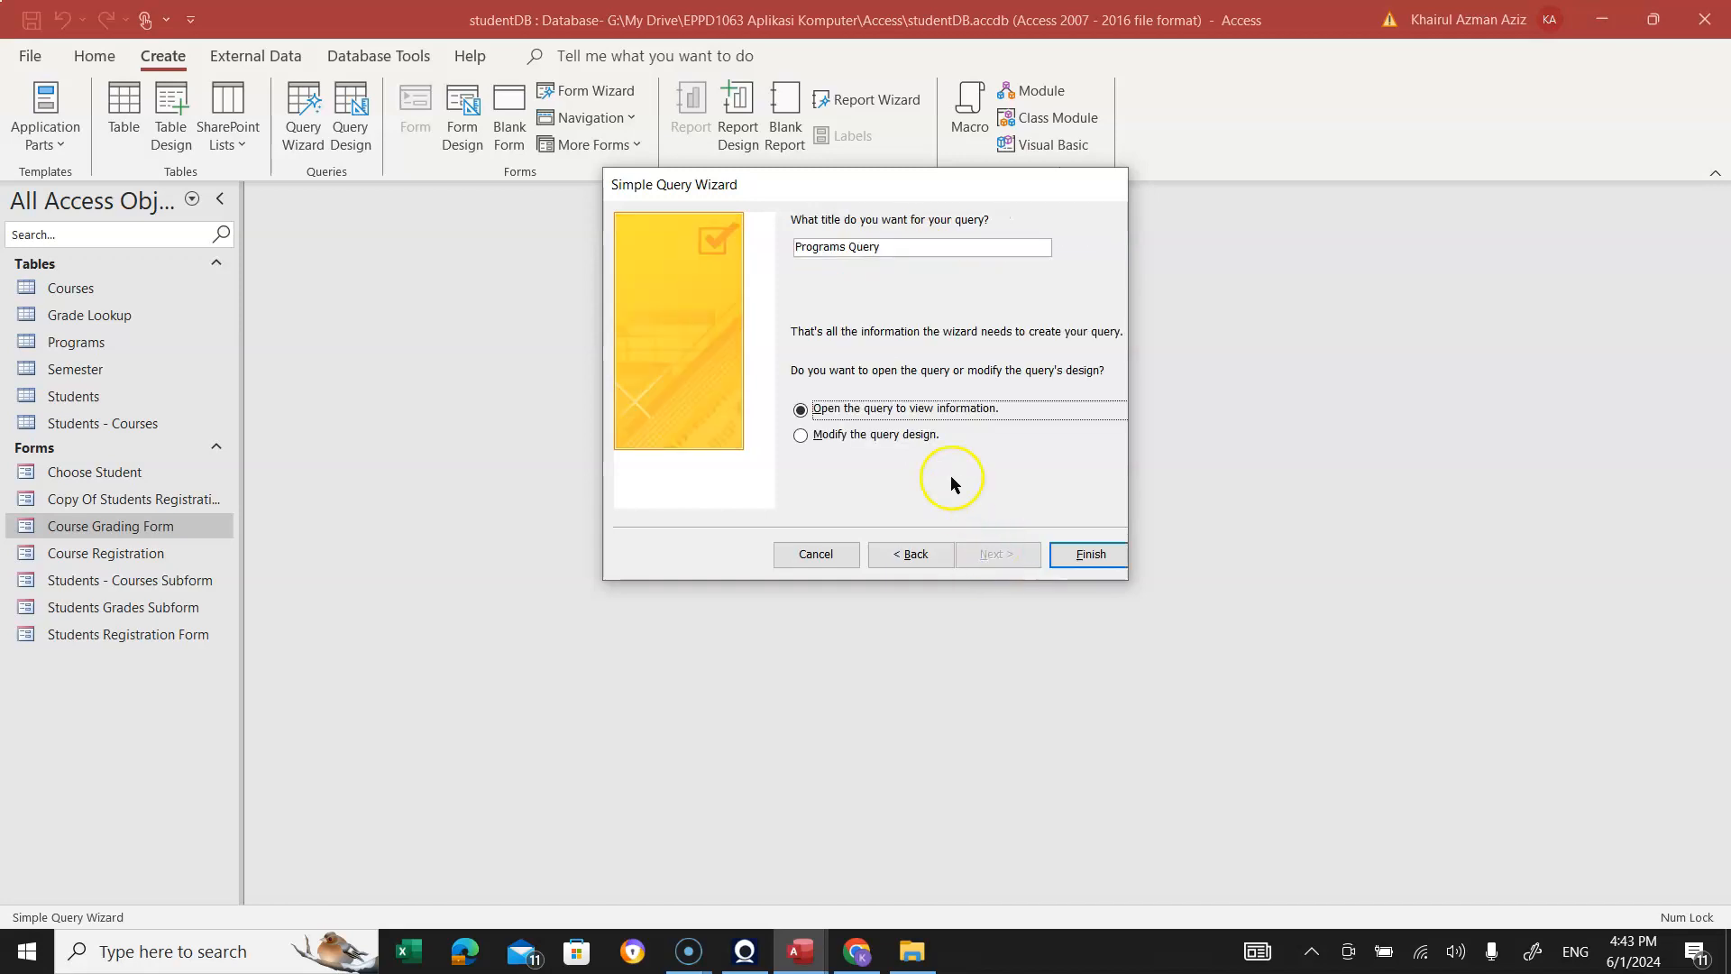
{"action": "left_click_drag", "start_coordinate": [849, 248], "coordinate": [771, 243]}
{"action": "type", "text": "Resdult"}
{"action": "key", "text": "BackSpace"}
{"action": "key", "text": "BackSpace"}
{"action": "key", "text": "BackSpace"}
{"action": "key", "text": "BackSpace"}
{"action": "type", "text": "ults"}
{"action": "left_click", "coordinate": [1084, 558]}
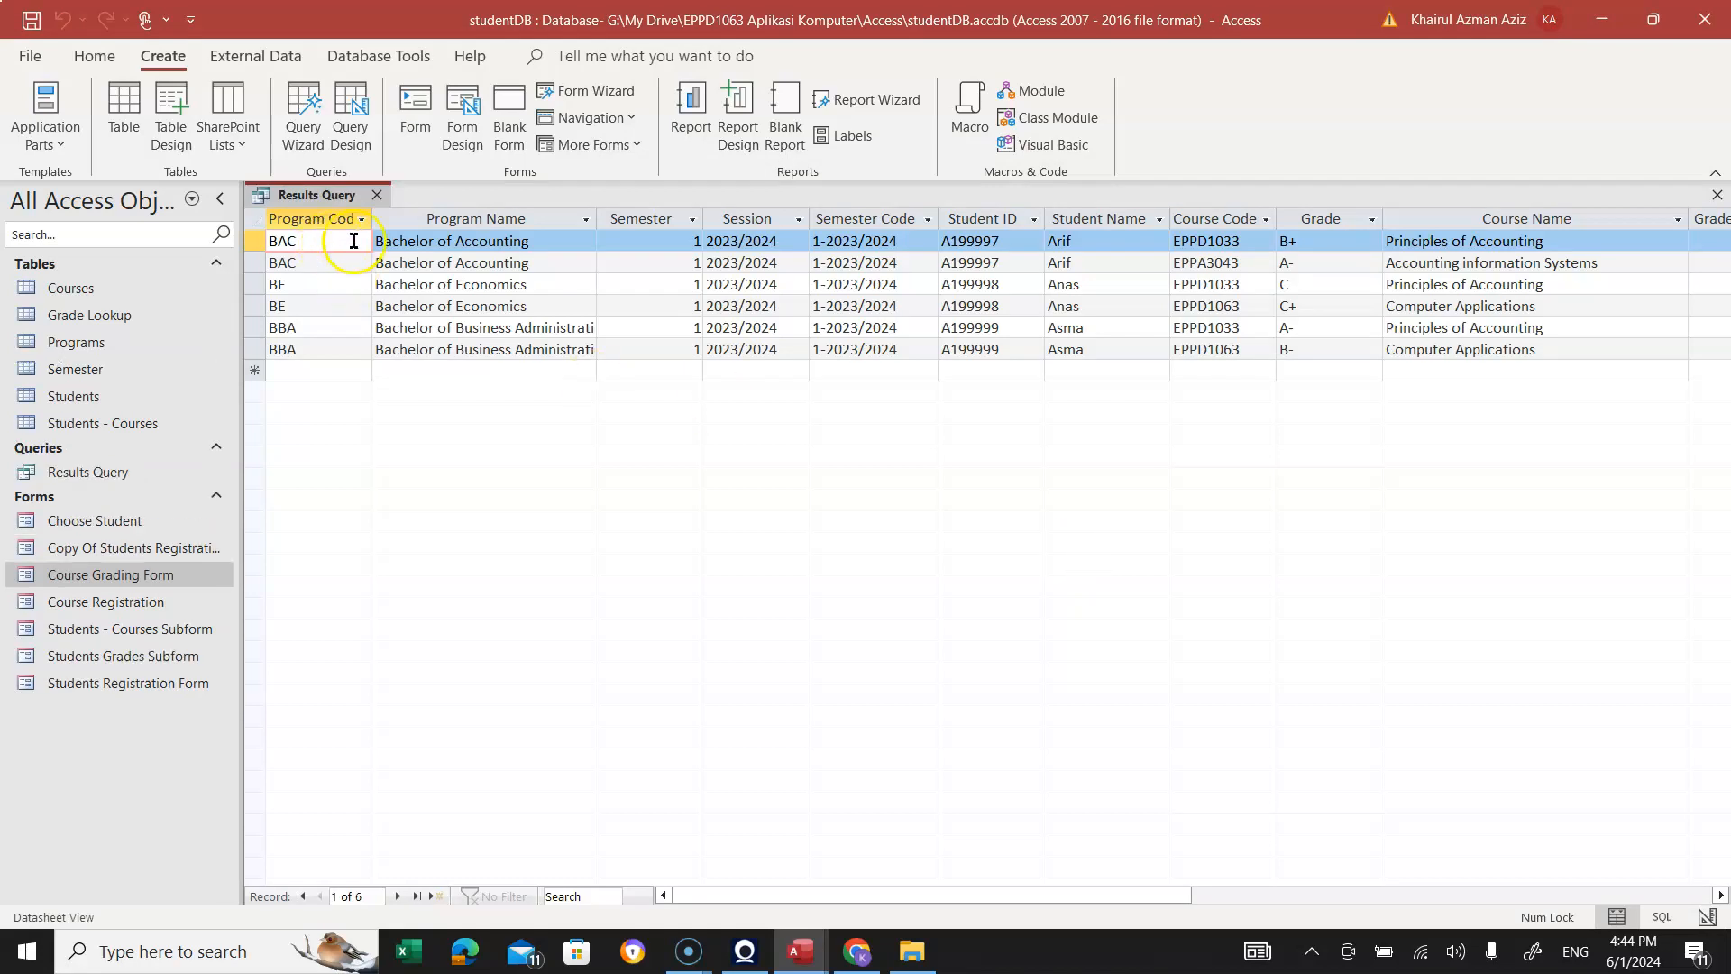
{"action": "left_click", "coordinate": [1094, 239]}
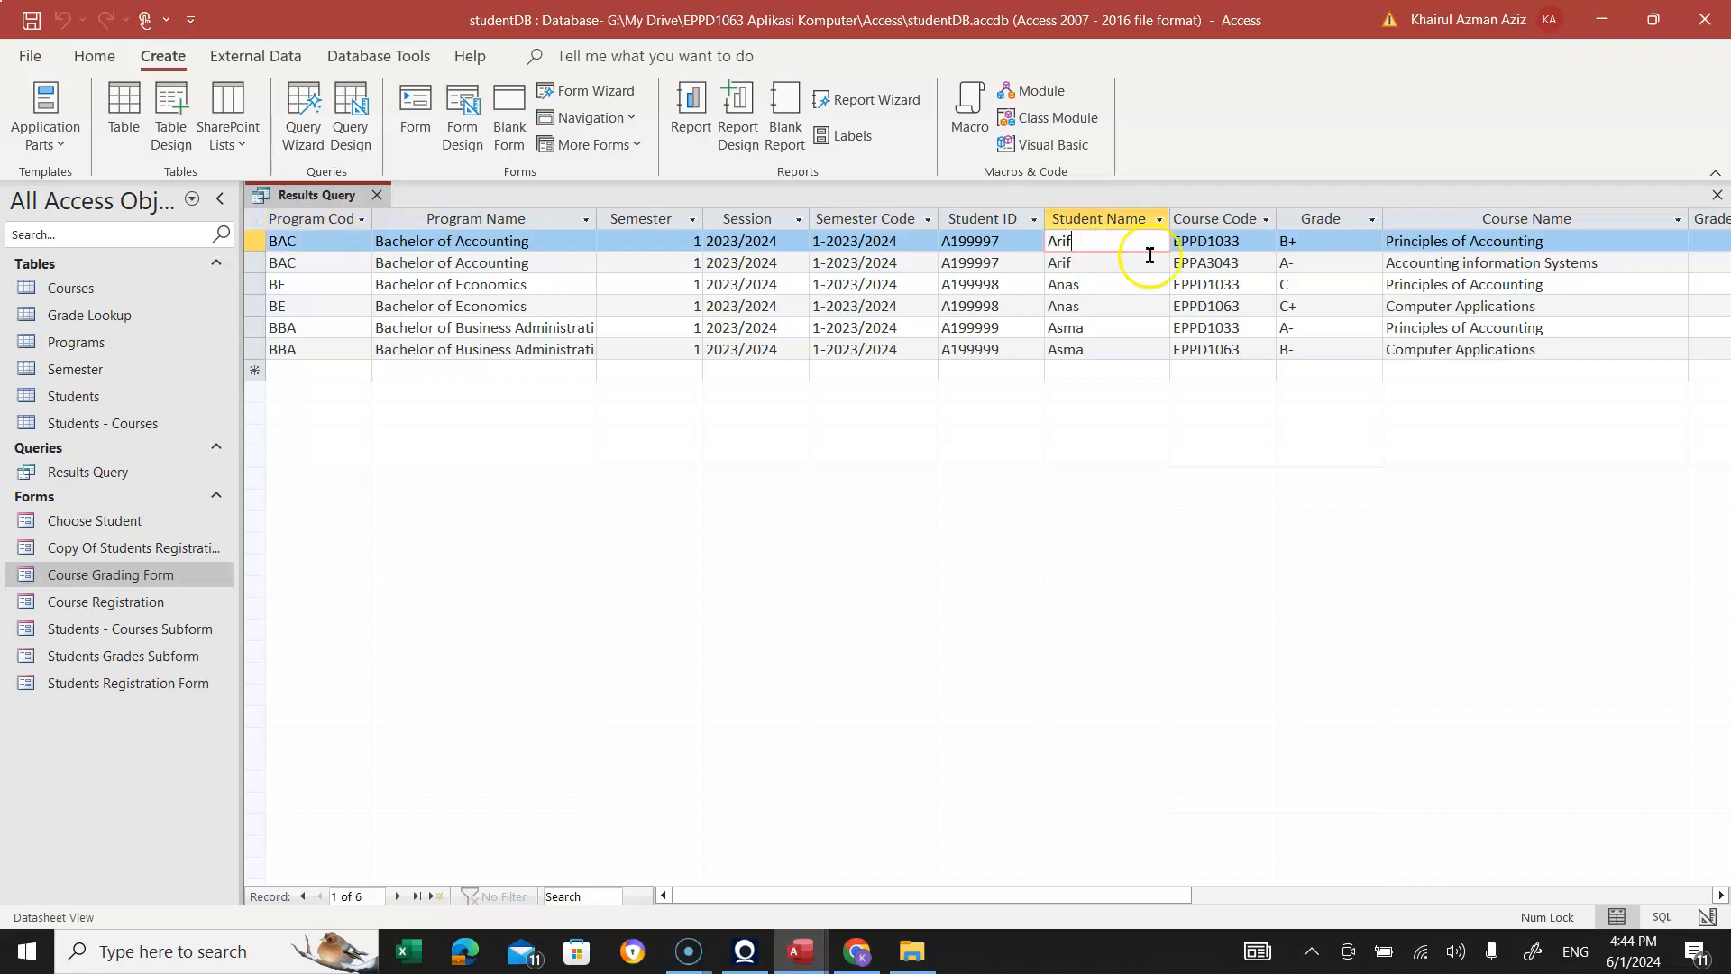
Examine the Results Query records across all columns, from program and semester details to each student's courses, grades and grade points.
{"action": "left_click", "coordinate": [1239, 239]}
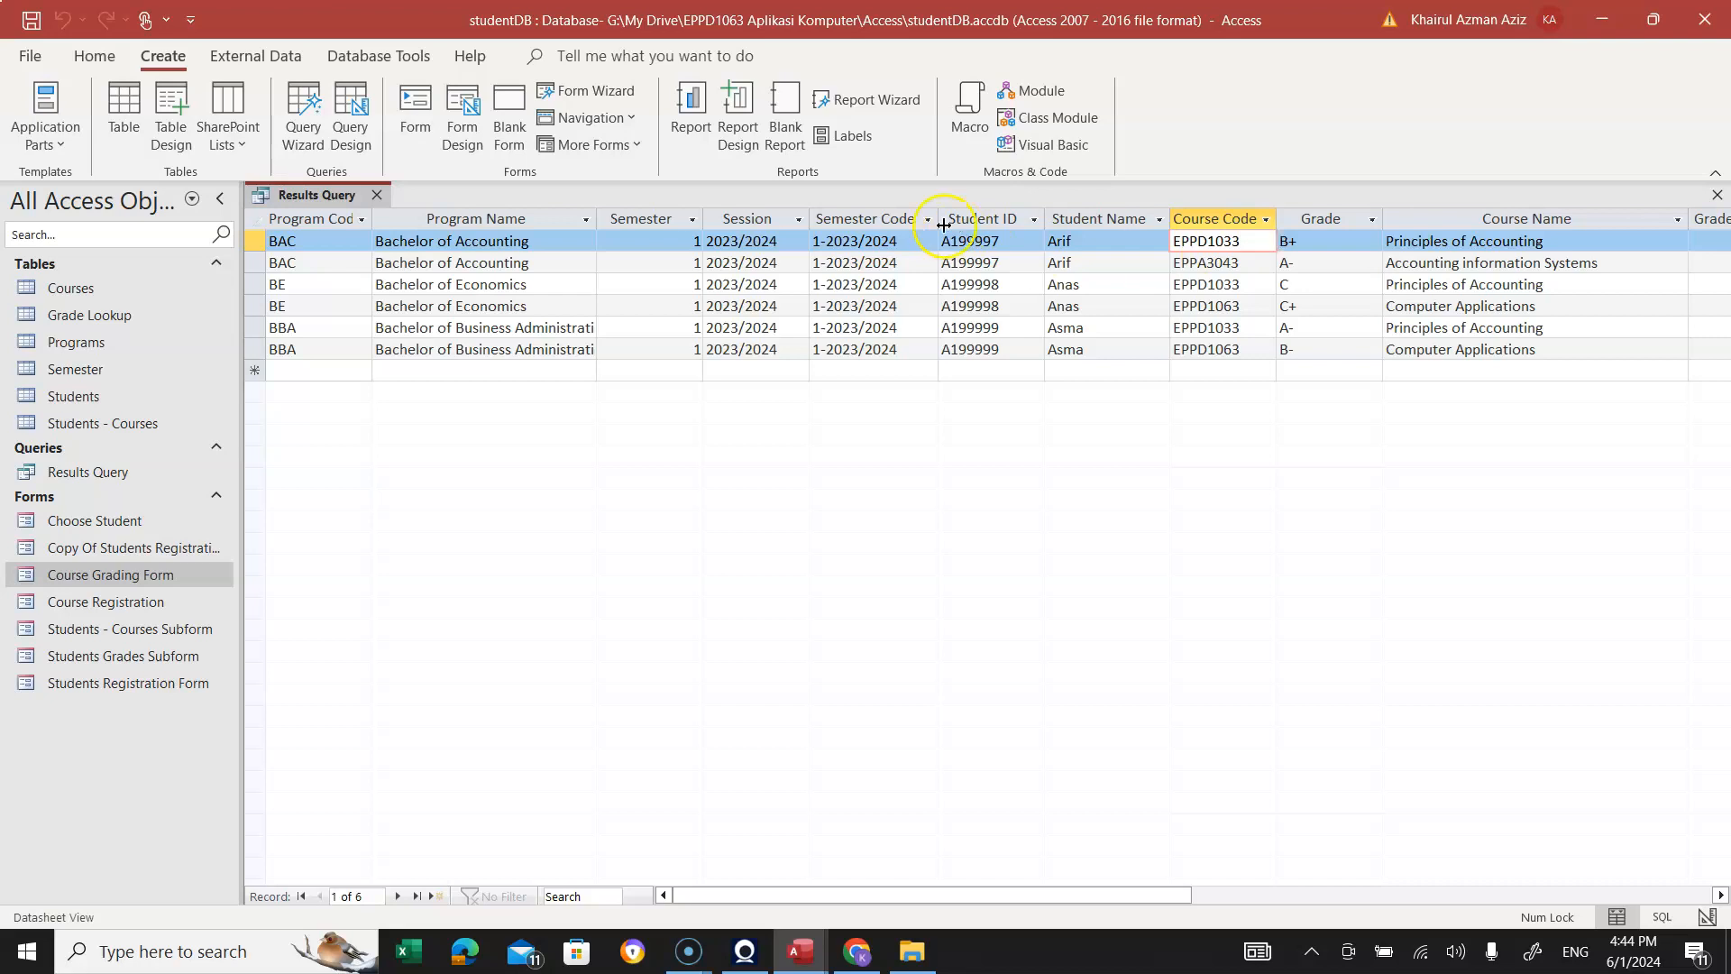
{"action": "left_click", "coordinate": [899, 241]}
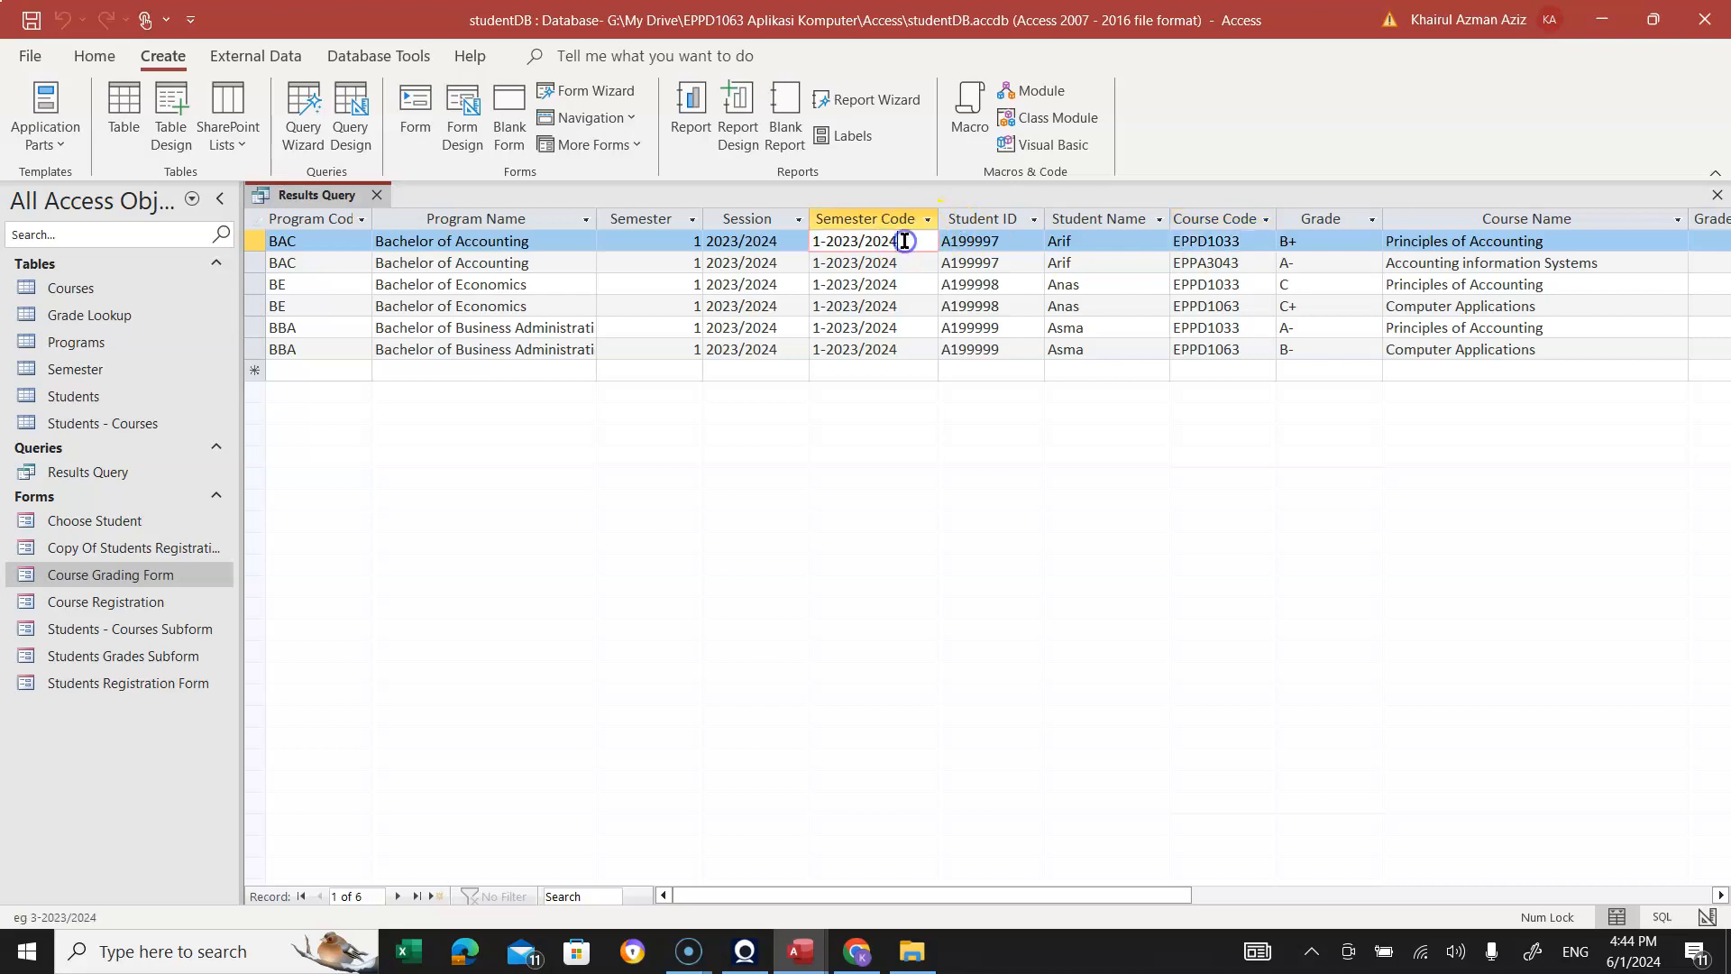
{"action": "left_click", "coordinate": [1081, 241]}
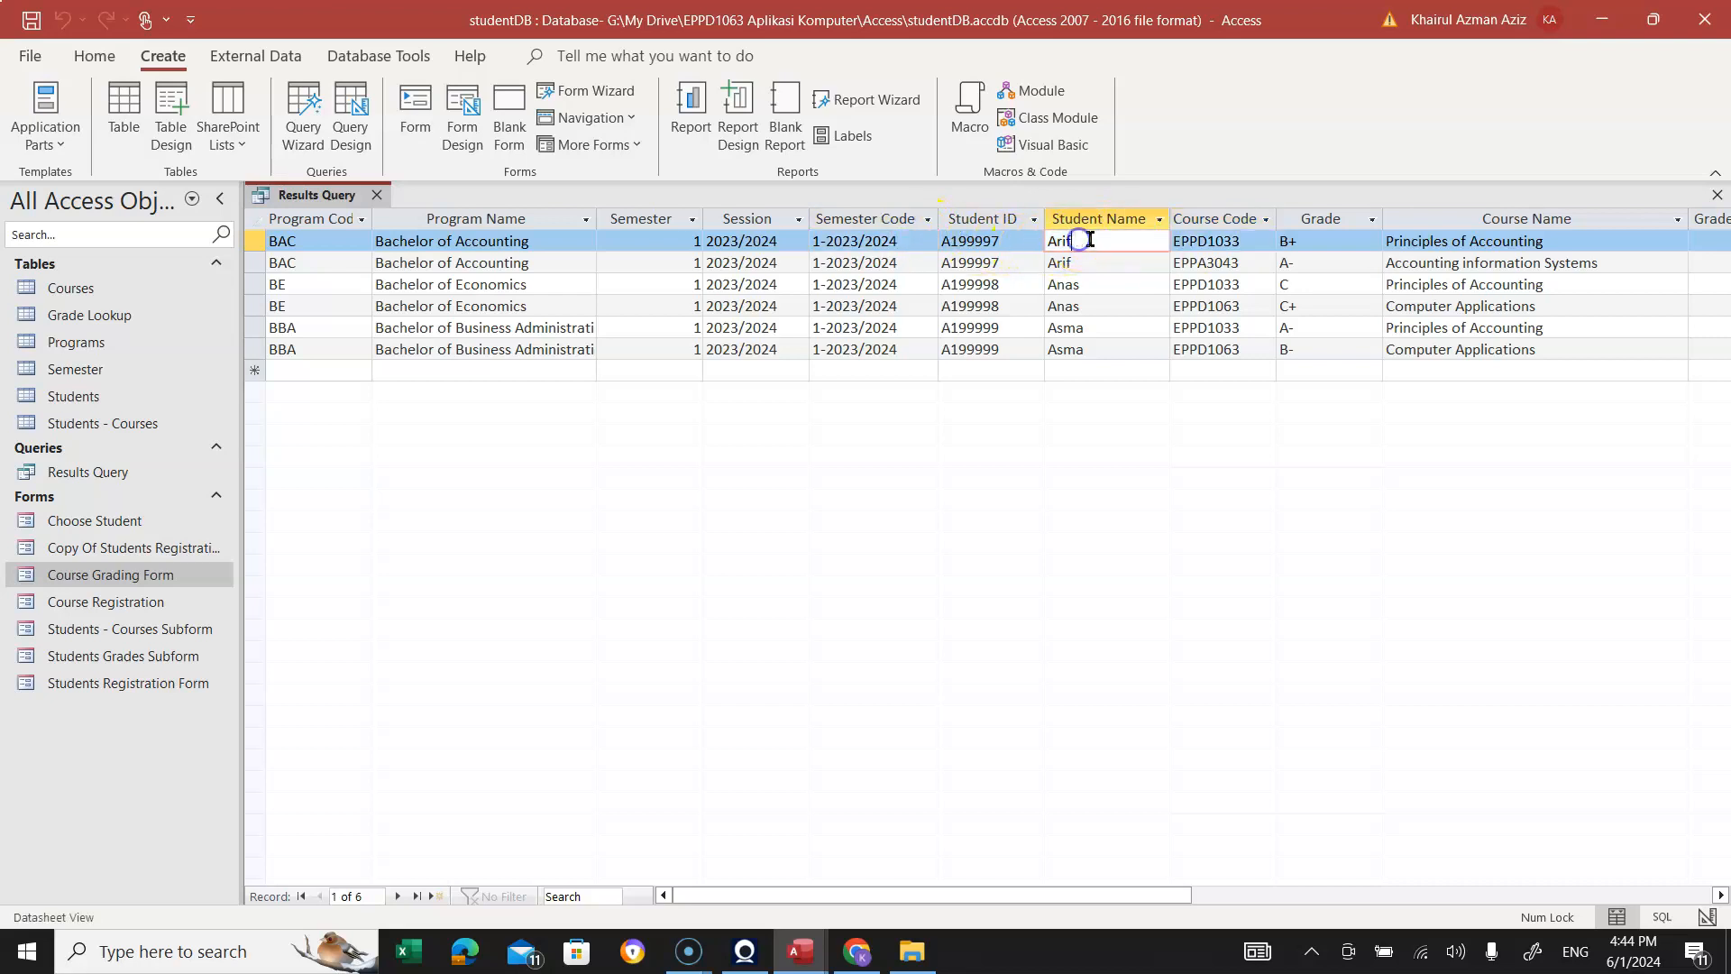
{"action": "left_click", "coordinate": [1213, 240]}
{"action": "left_click", "coordinate": [1314, 242]}
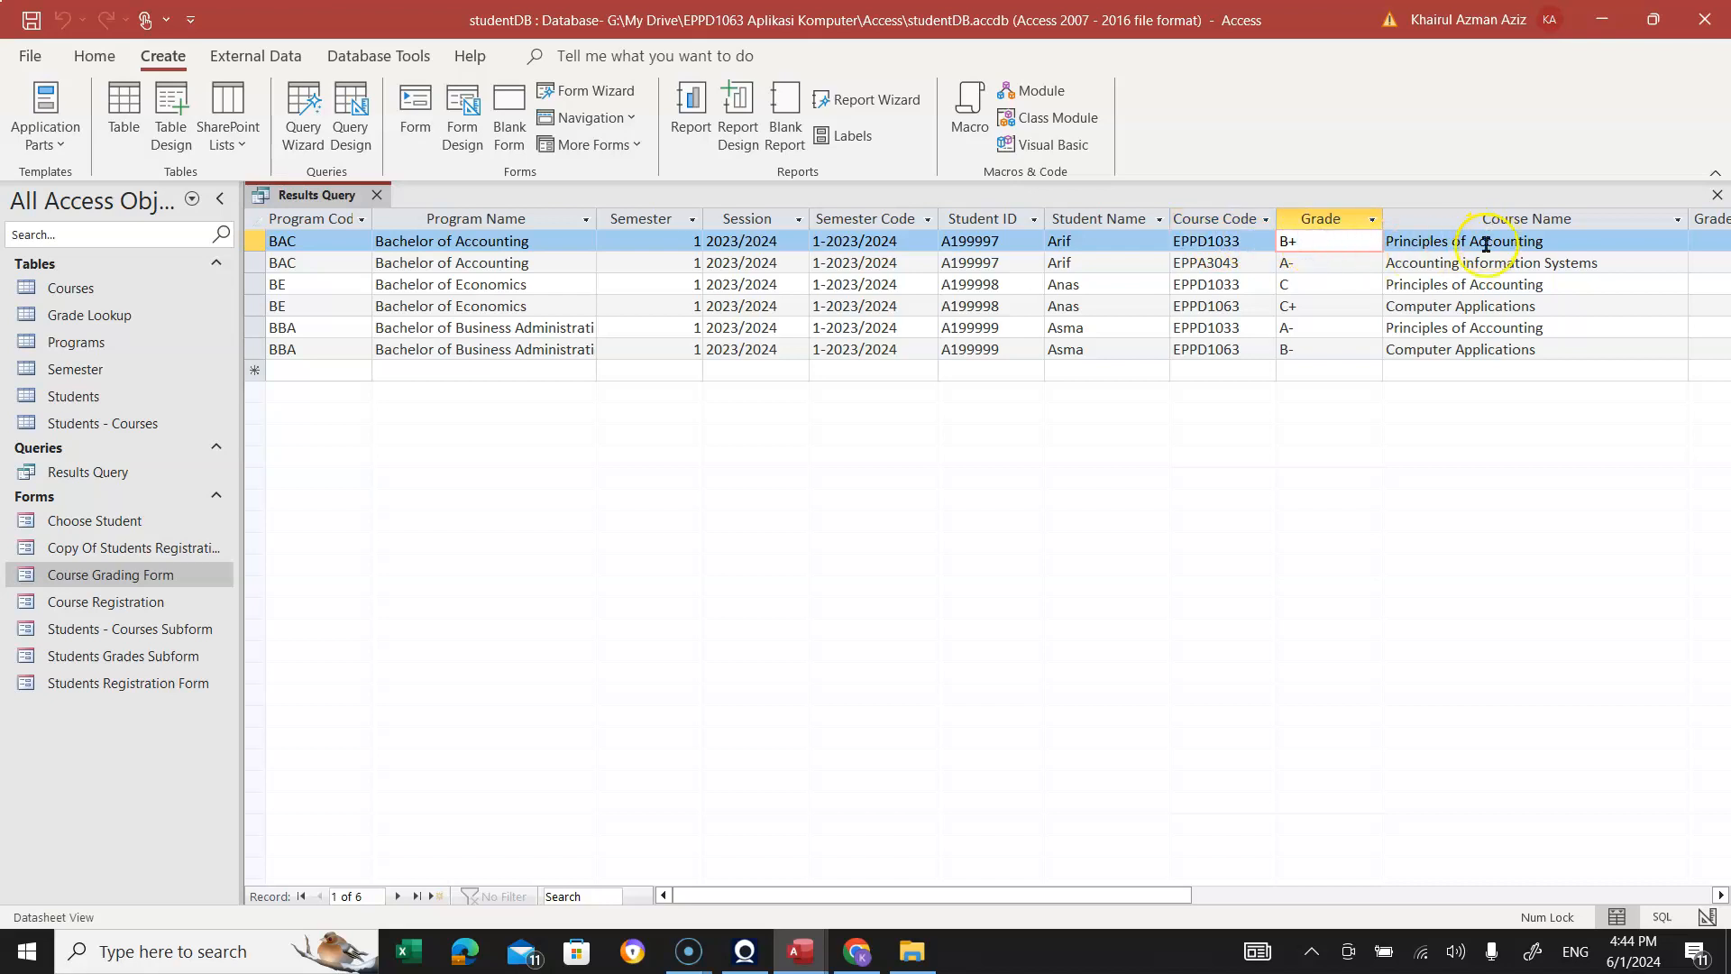
{"action": "left_click_drag", "start_coordinate": [1128, 902], "coordinate": [1232, 894]}
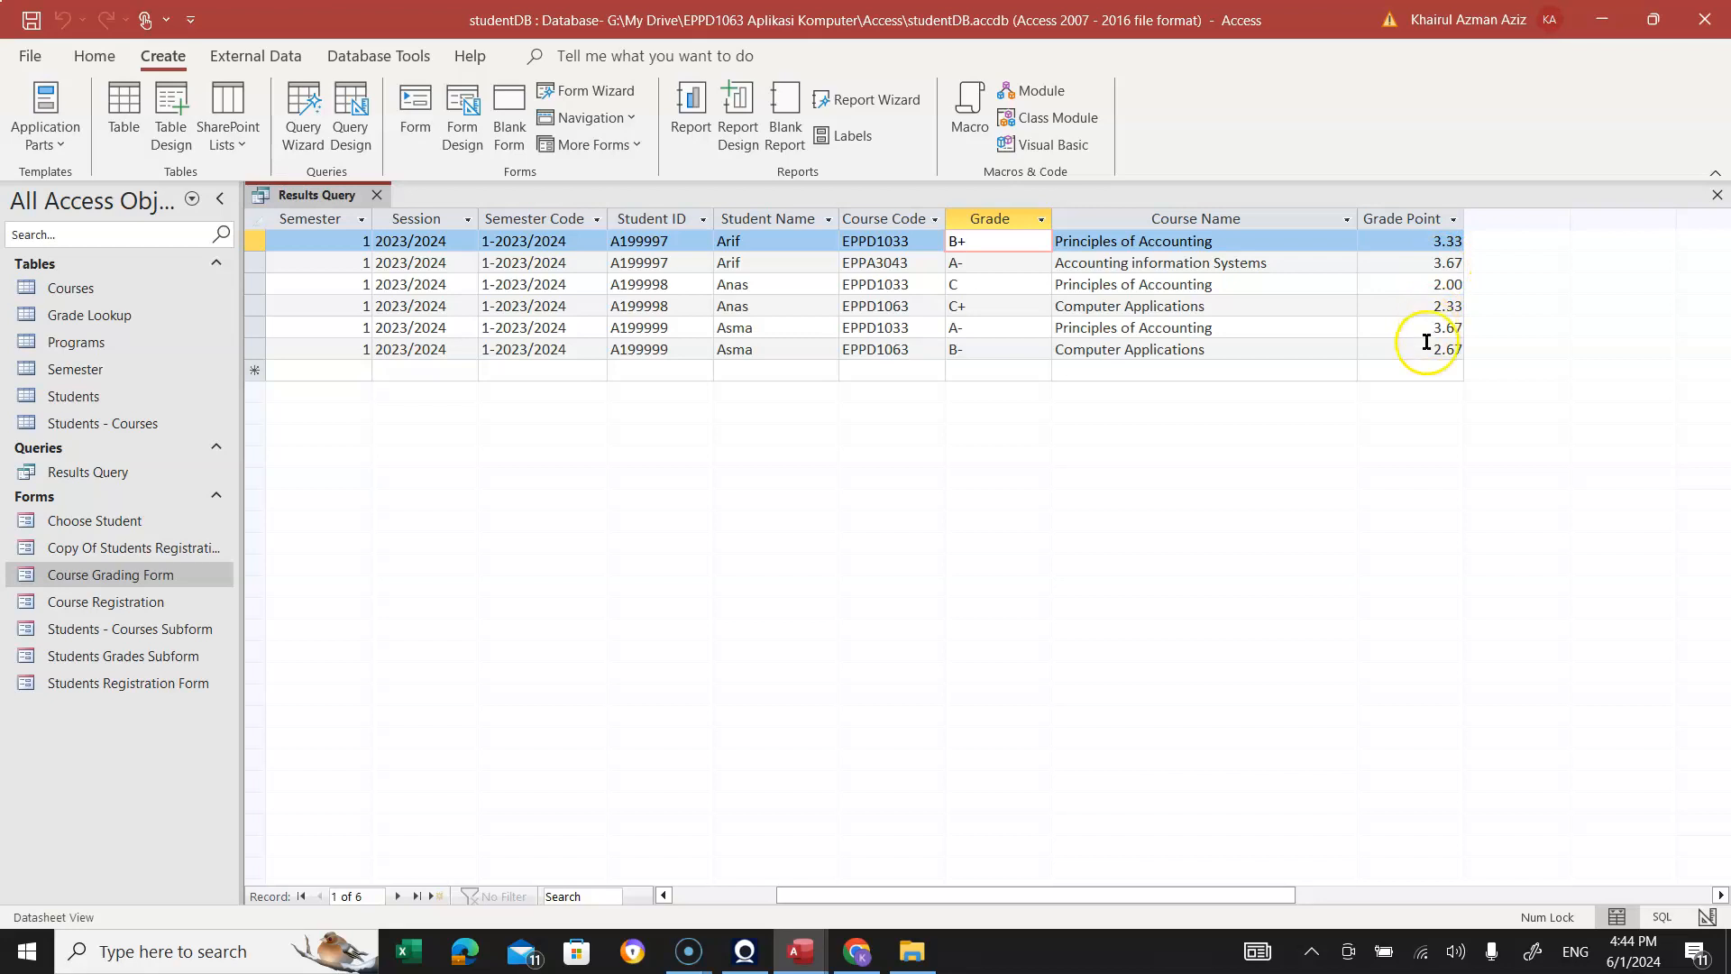
{"action": "left_click_drag", "start_coordinate": [1177, 897], "coordinate": [1052, 899]}
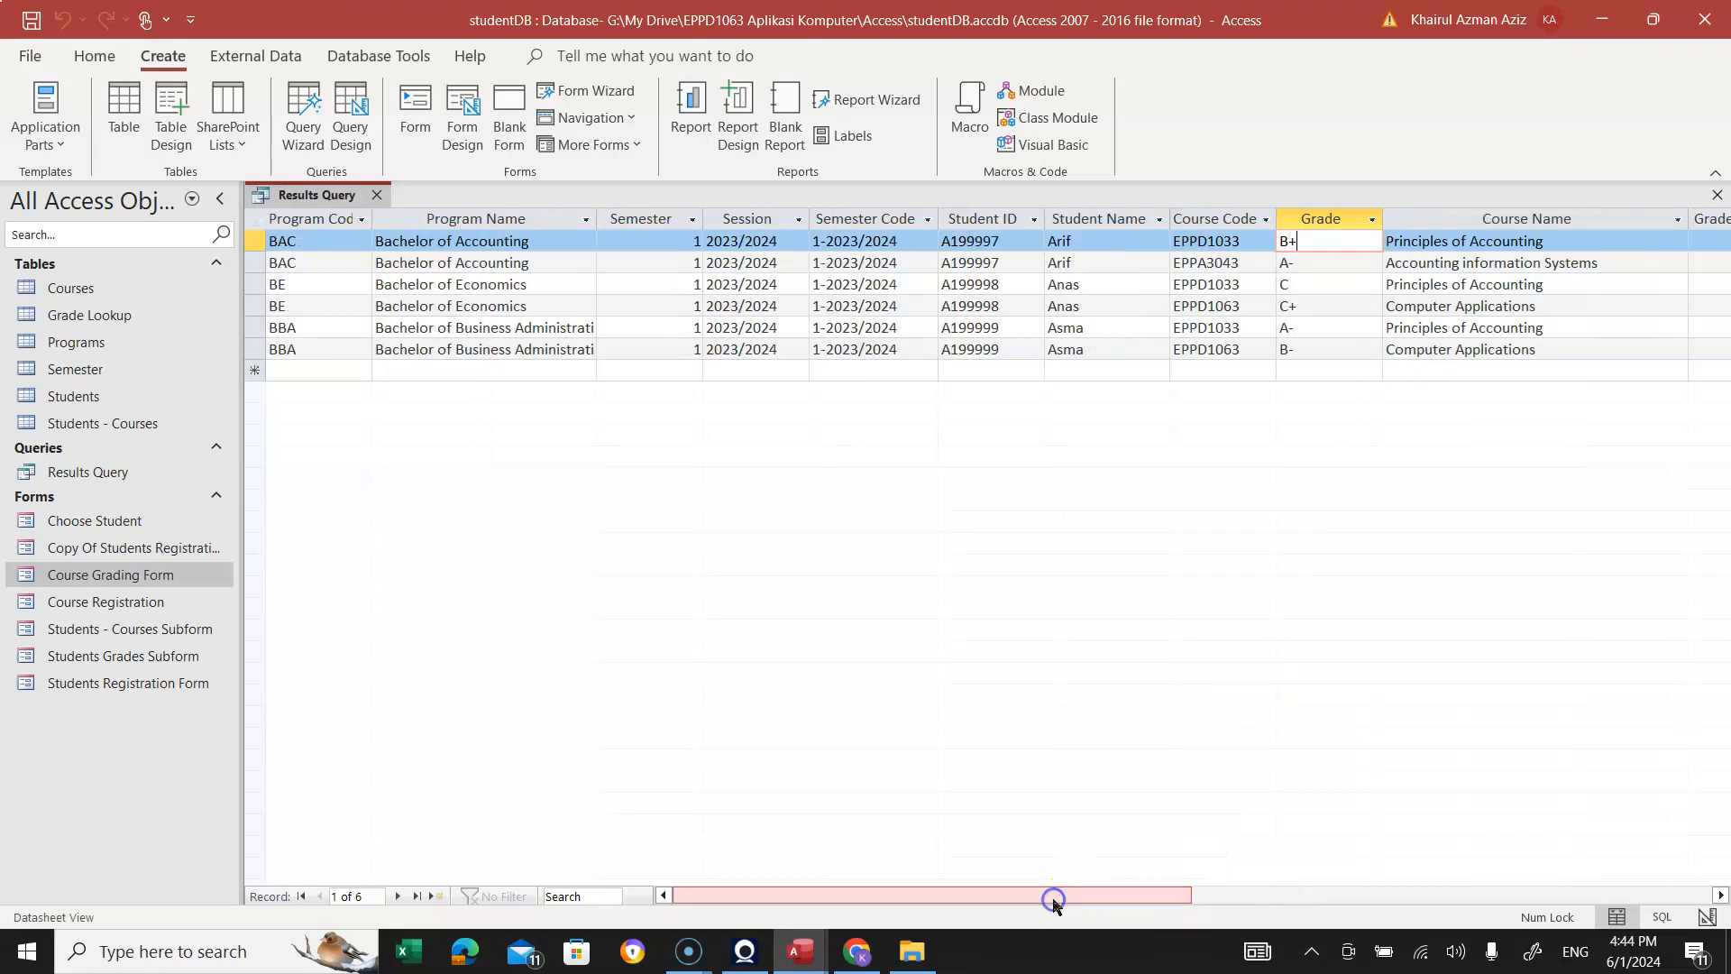
{"action": "left_click", "coordinate": [1093, 285]}
{"action": "left_click", "coordinate": [1094, 306]}
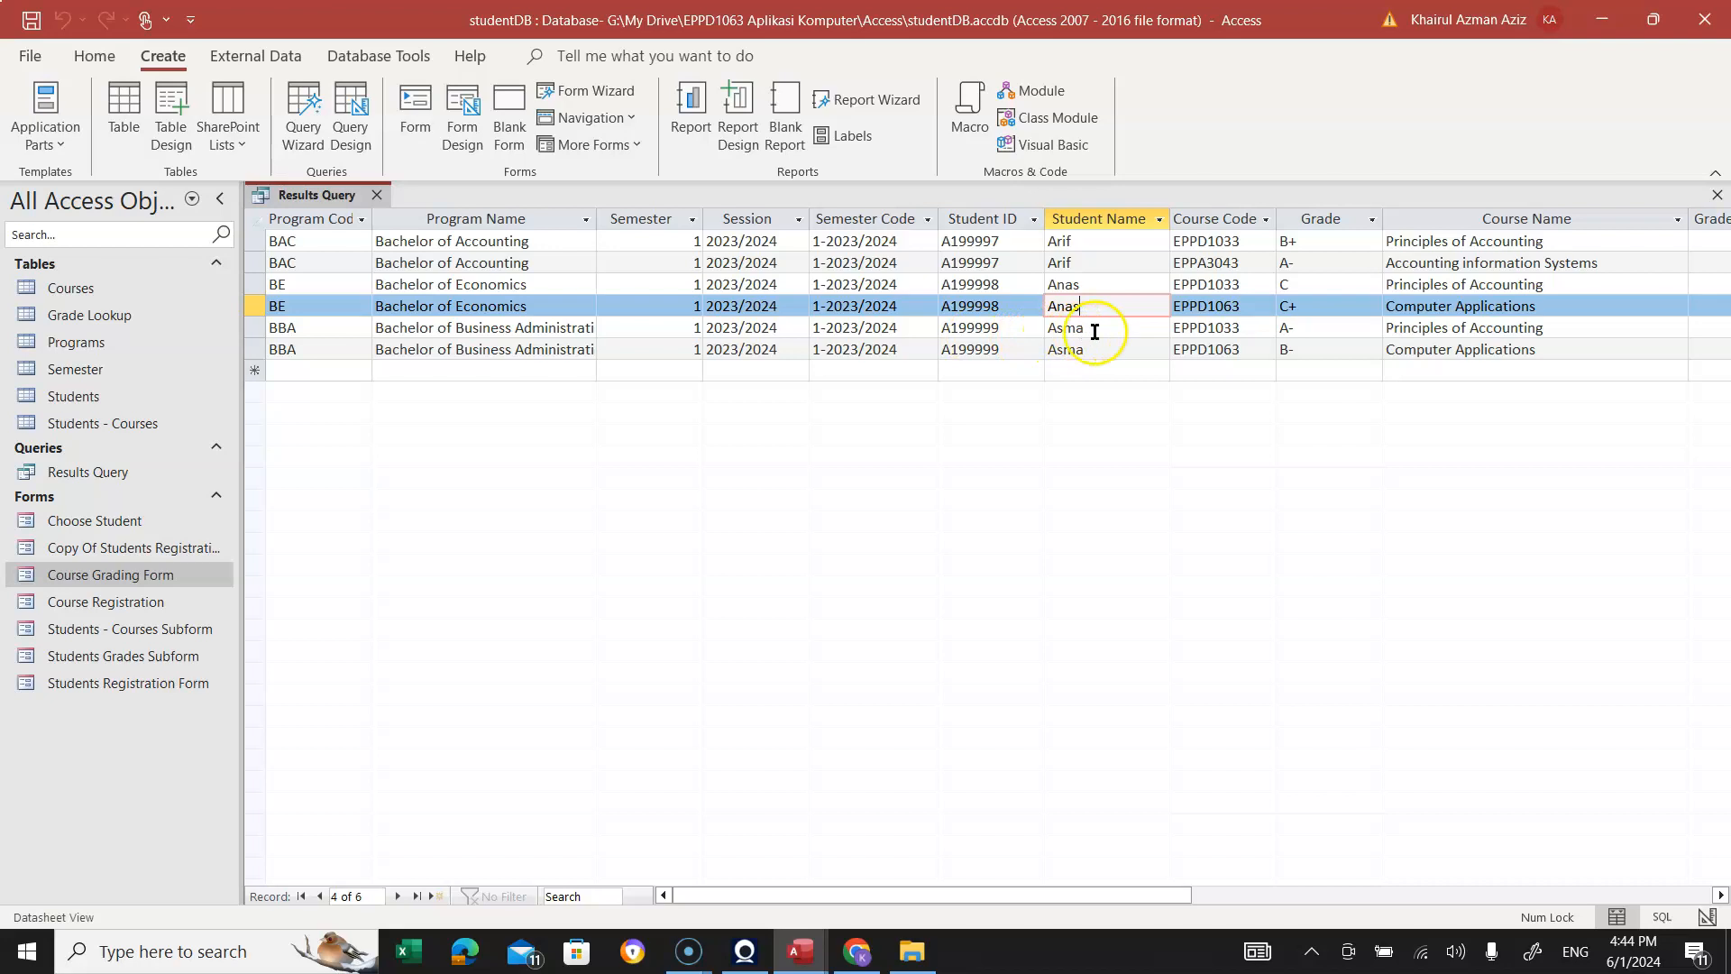
{"action": "left_click", "coordinate": [1105, 329]}
{"action": "left_click", "coordinate": [1104, 350]}
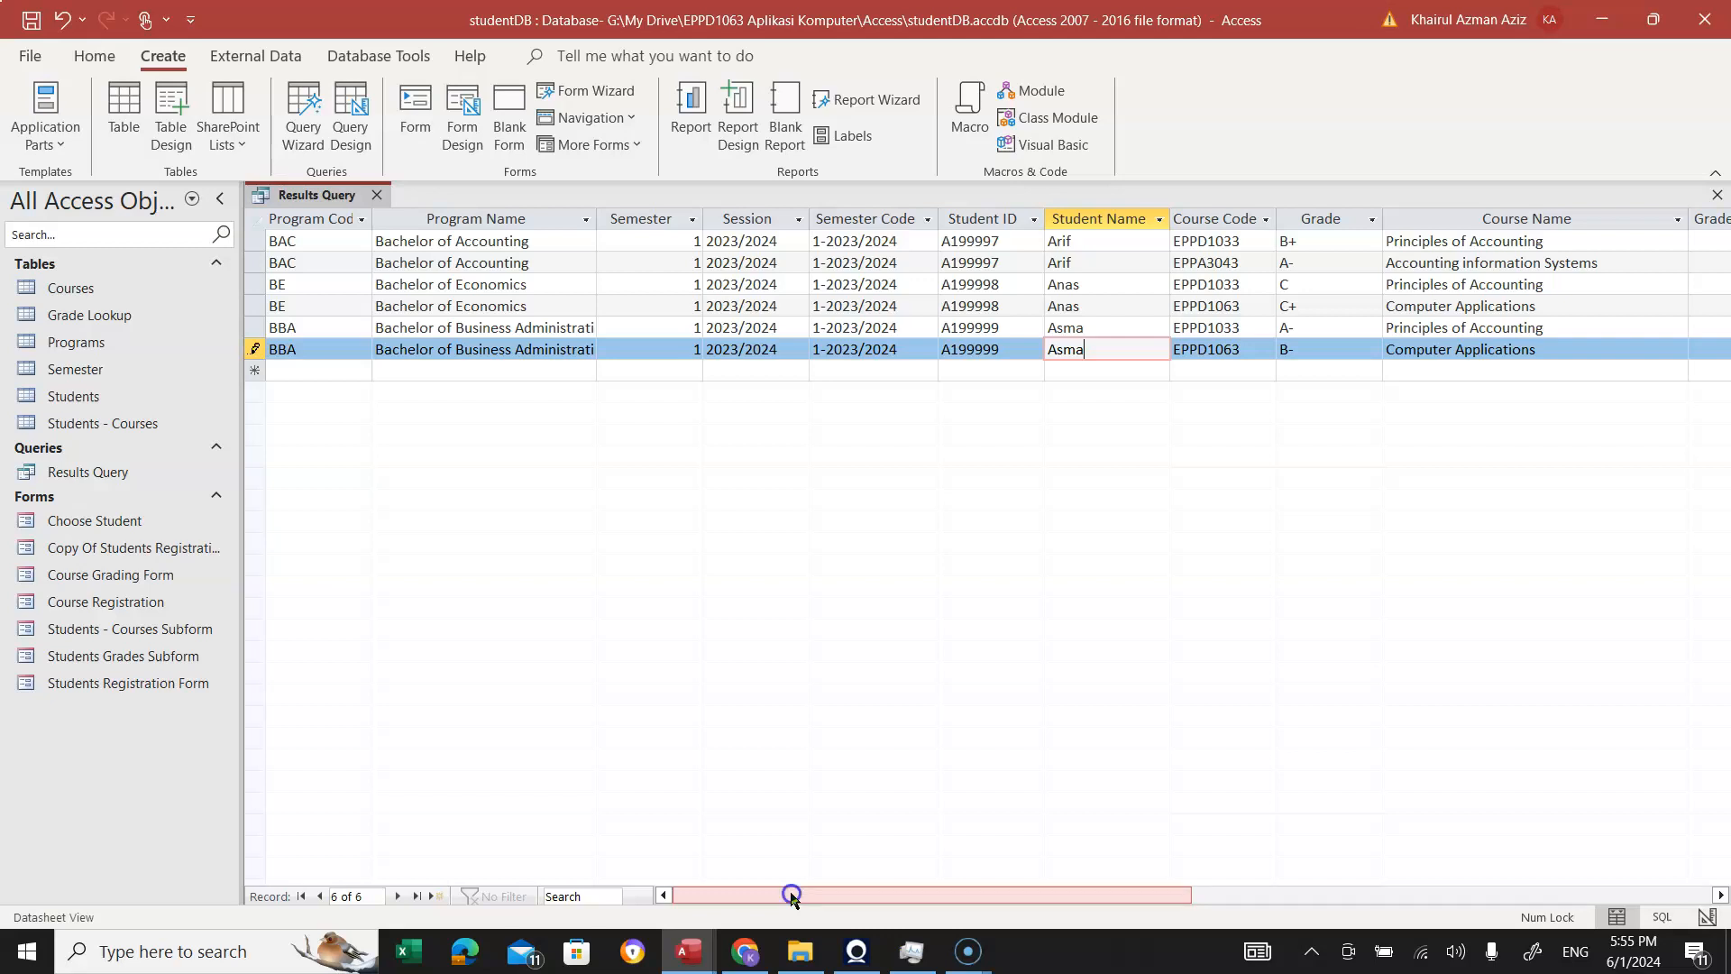
{"action": "left_click_drag", "start_coordinate": [792, 894], "coordinate": [825, 896]}
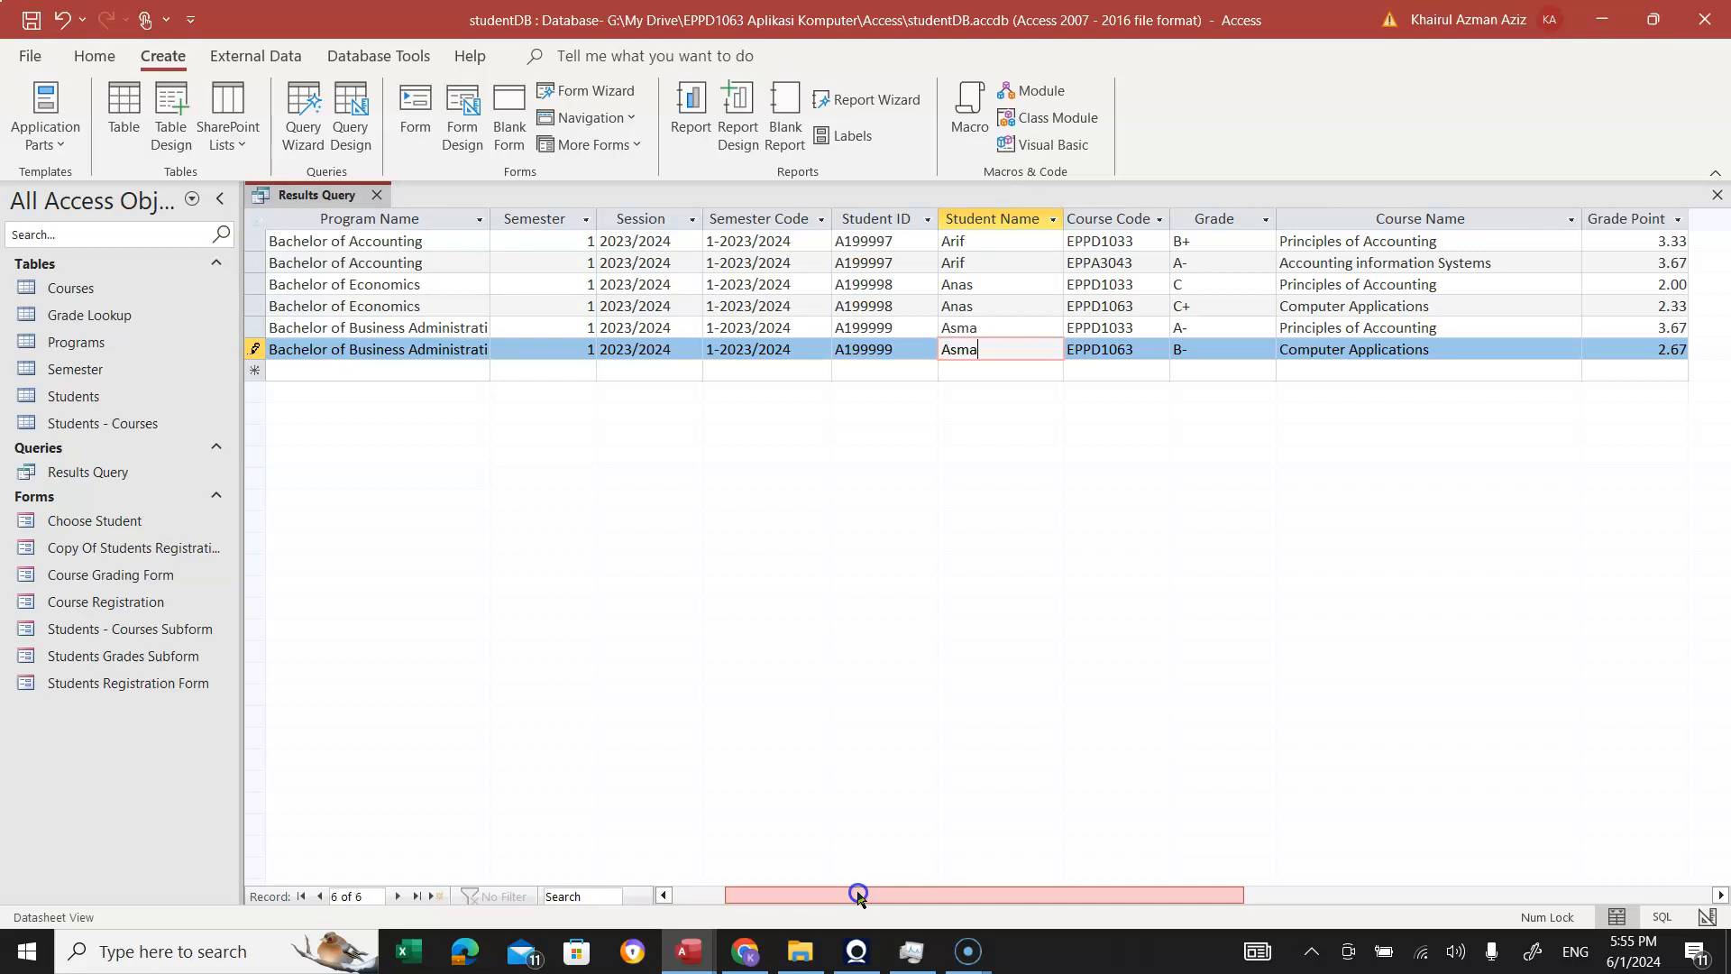
{"action": "left_click_drag", "start_coordinate": [857, 896], "coordinate": [692, 897]}
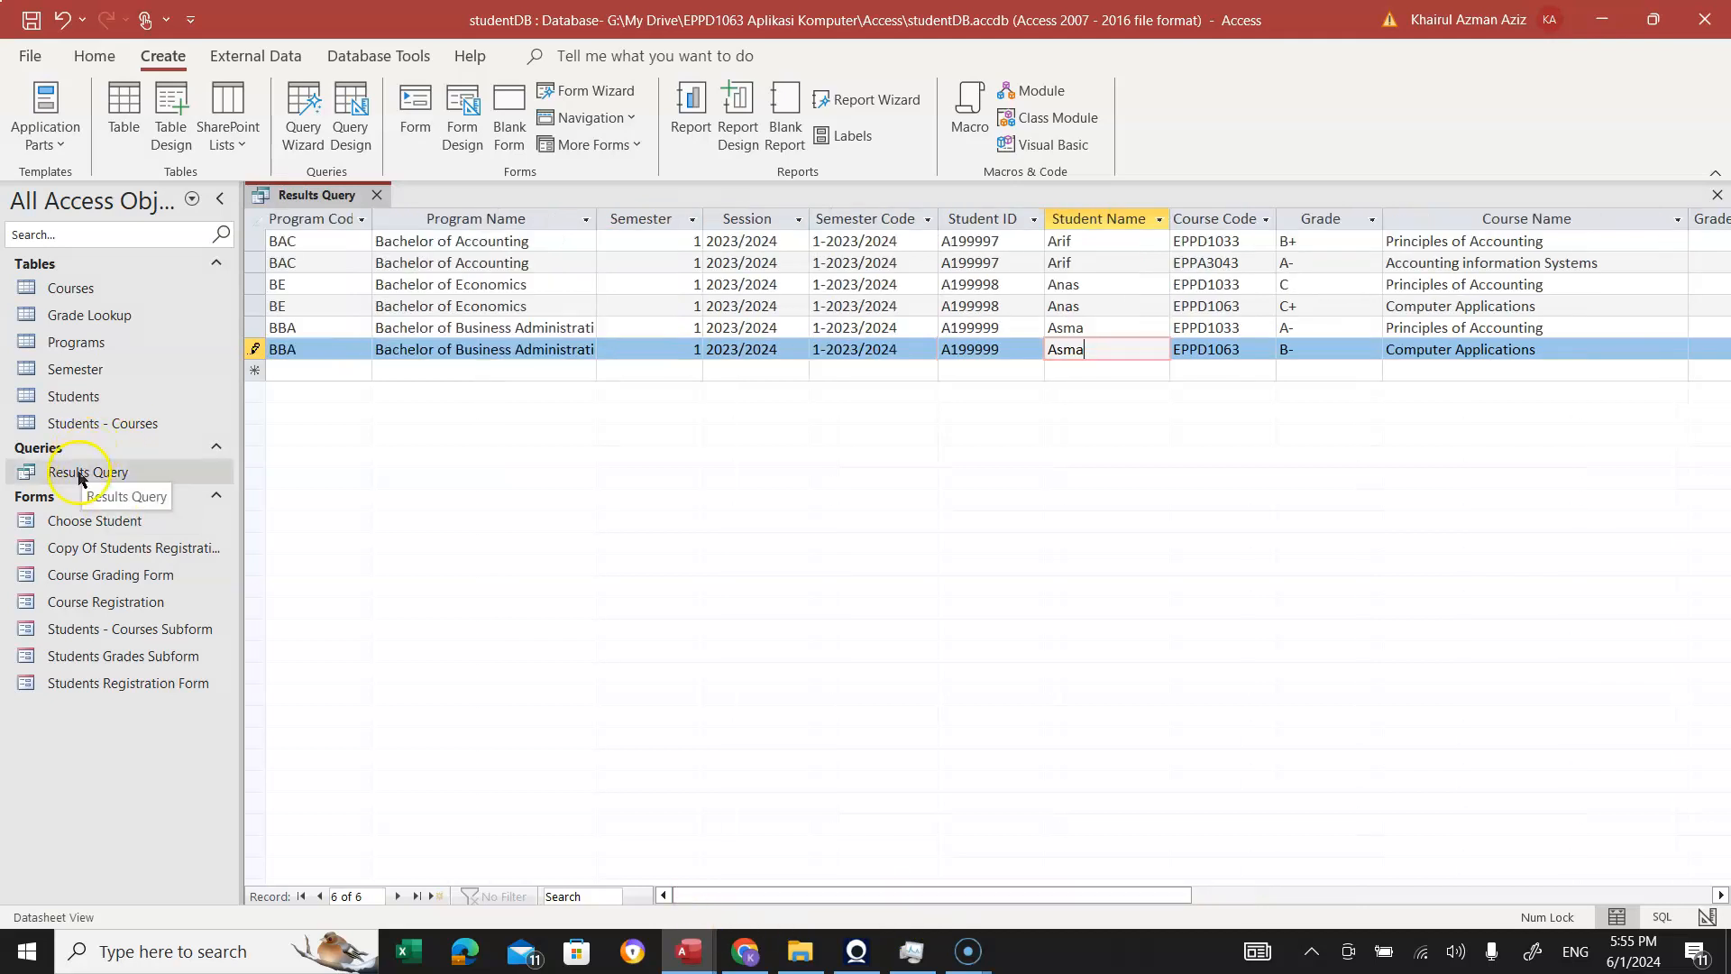
Open Results Query in Design View and look over its joined tables and field grid.
{"action": "right_click", "coordinate": [79, 478]}
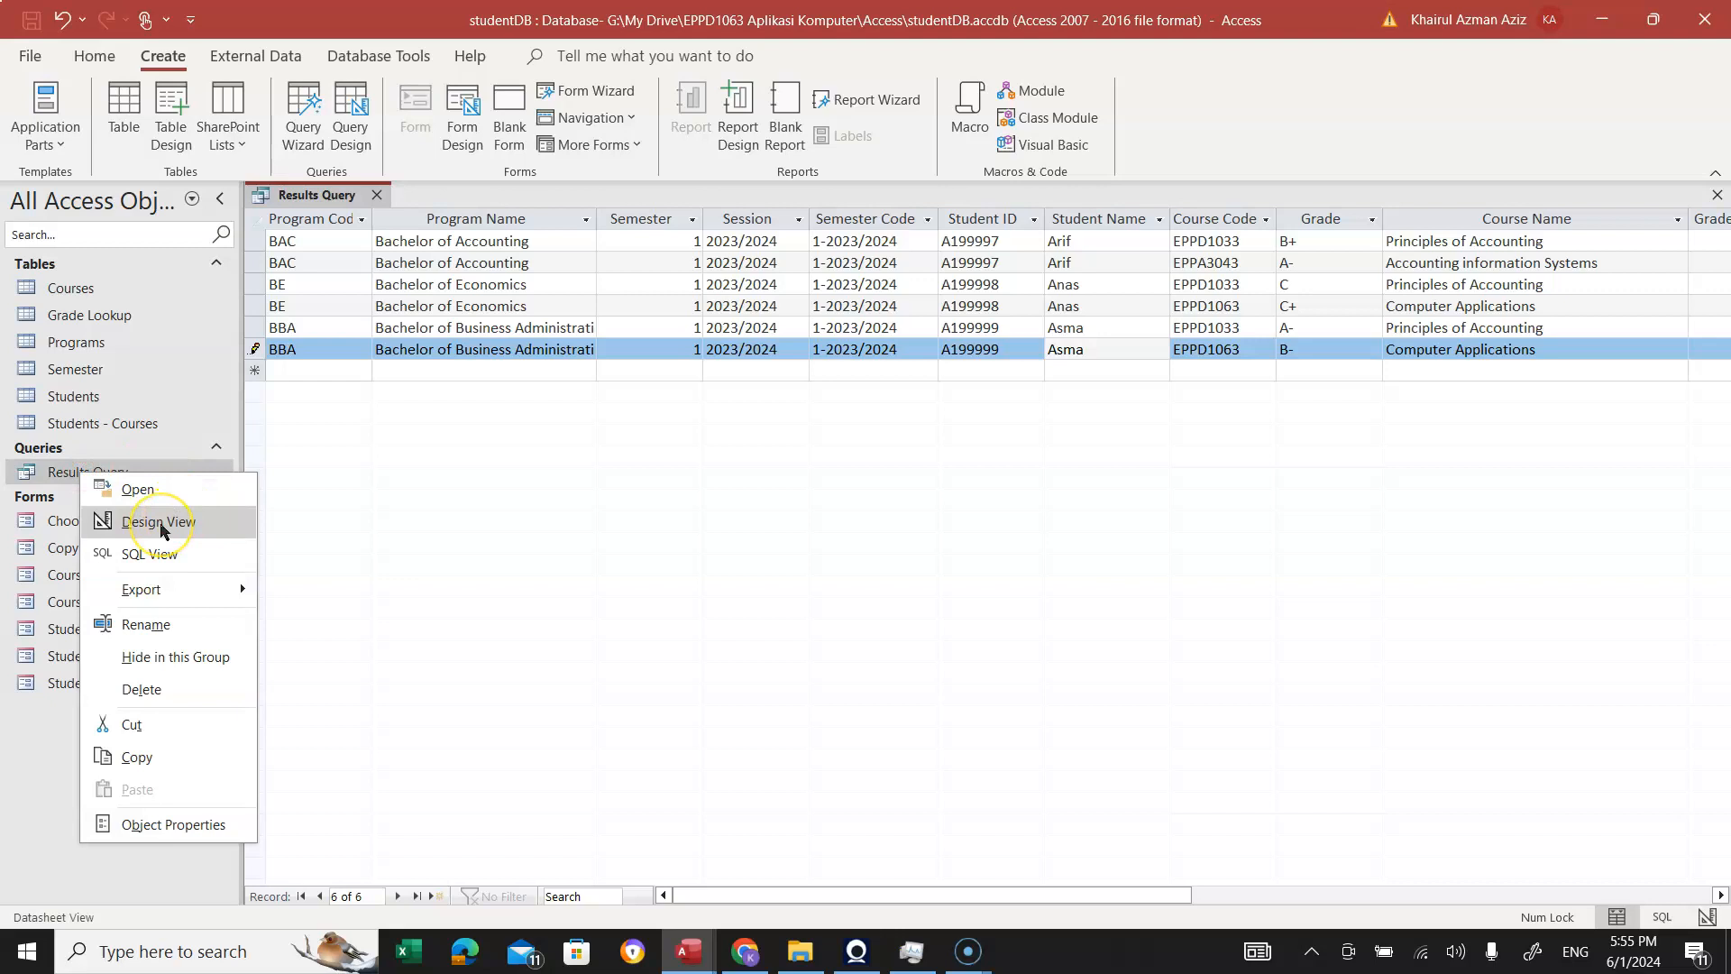
{"action": "right_click", "coordinate": [66, 475]}
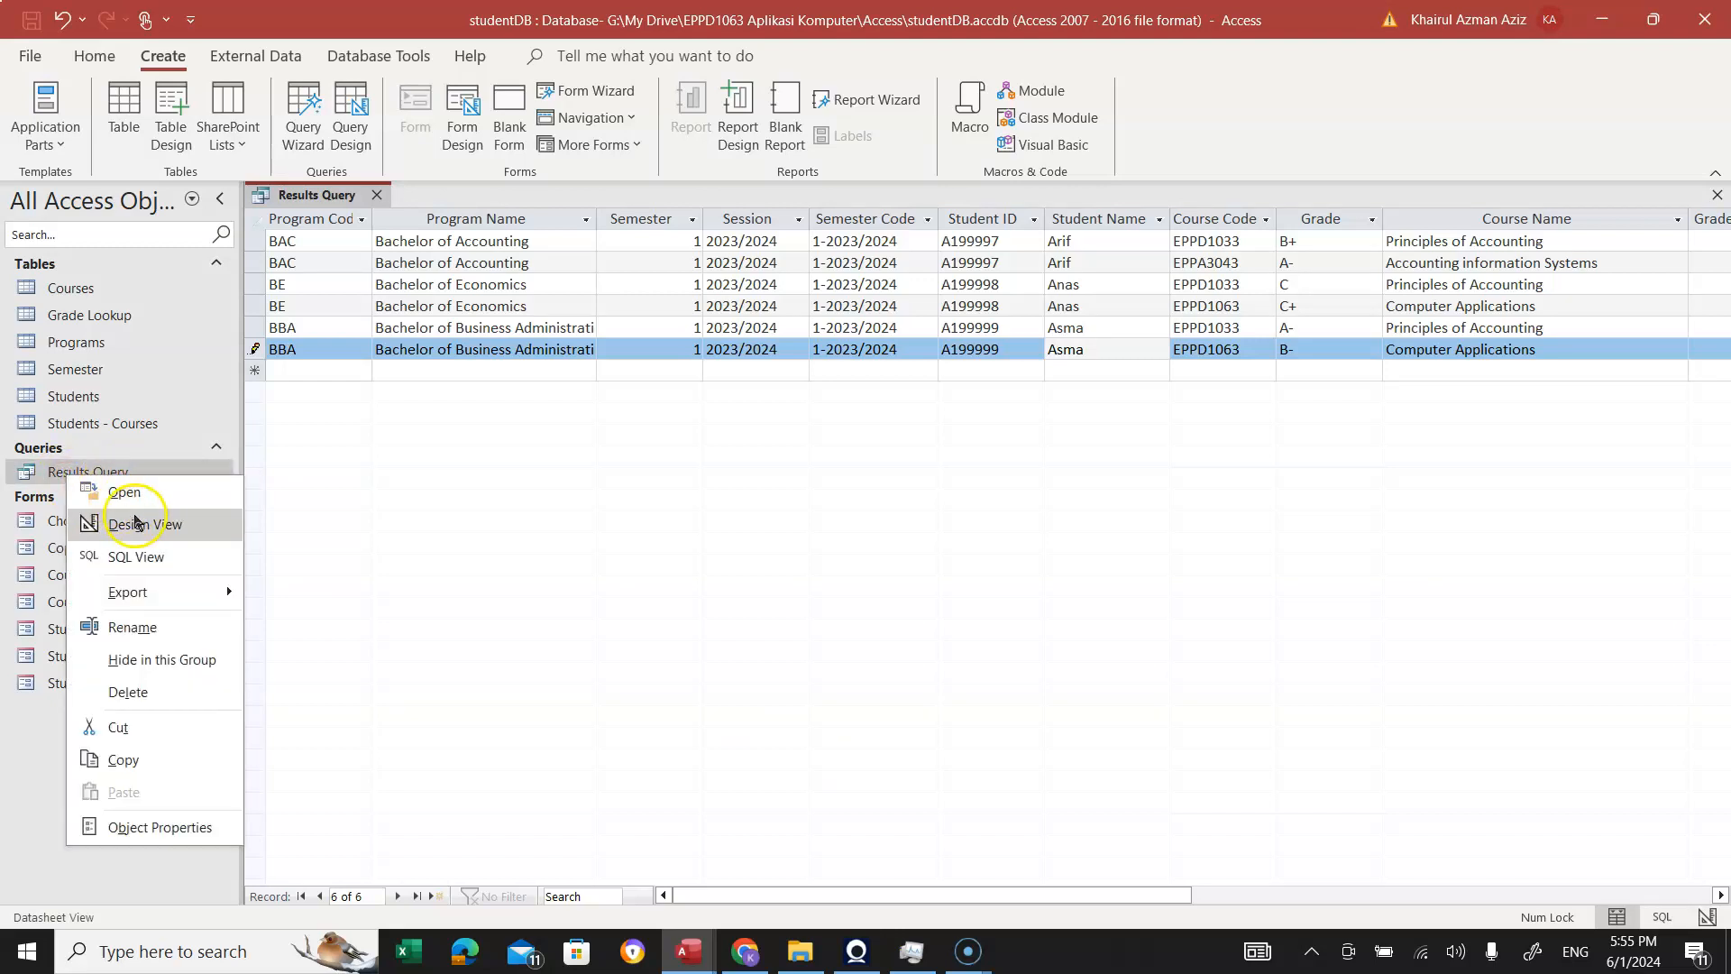
{"action": "left_click", "coordinate": [135, 523]}
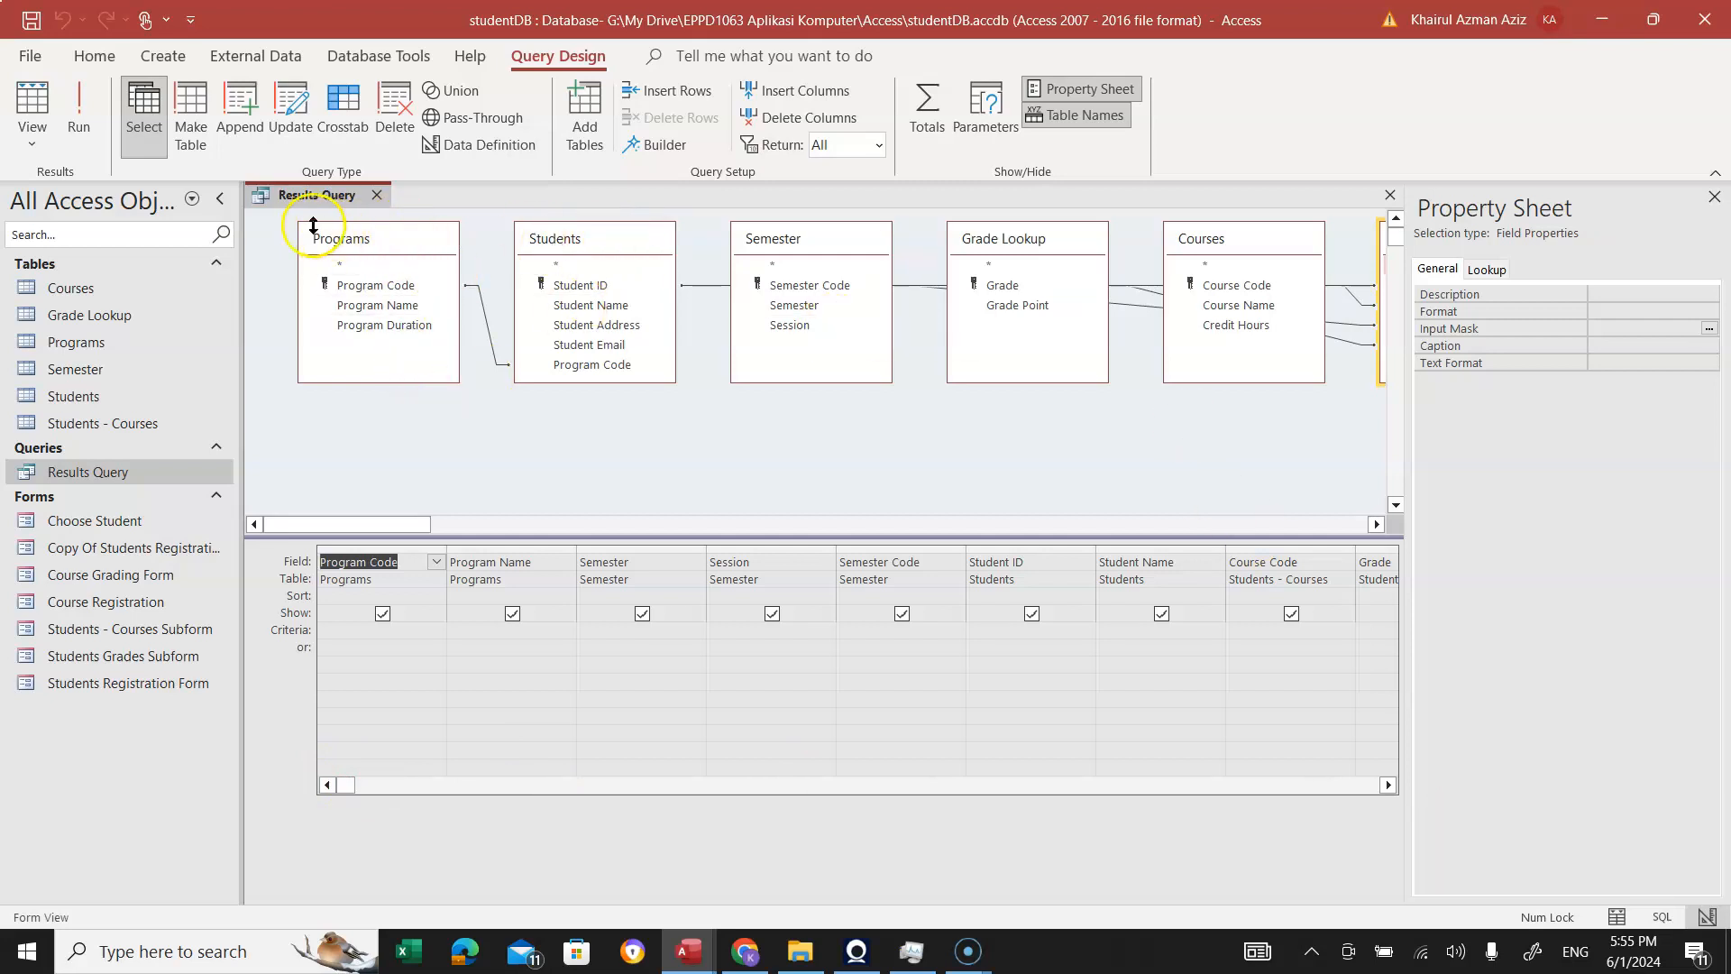
{"action": "mouse_move", "coordinate": [427, 526]}
{"action": "left_mouse_down"}
{"action": "mouse_move", "coordinate": [714, 491]}
{"action": "mouse_move", "coordinate": [418, 533]}
{"action": "left_mouse_up"}
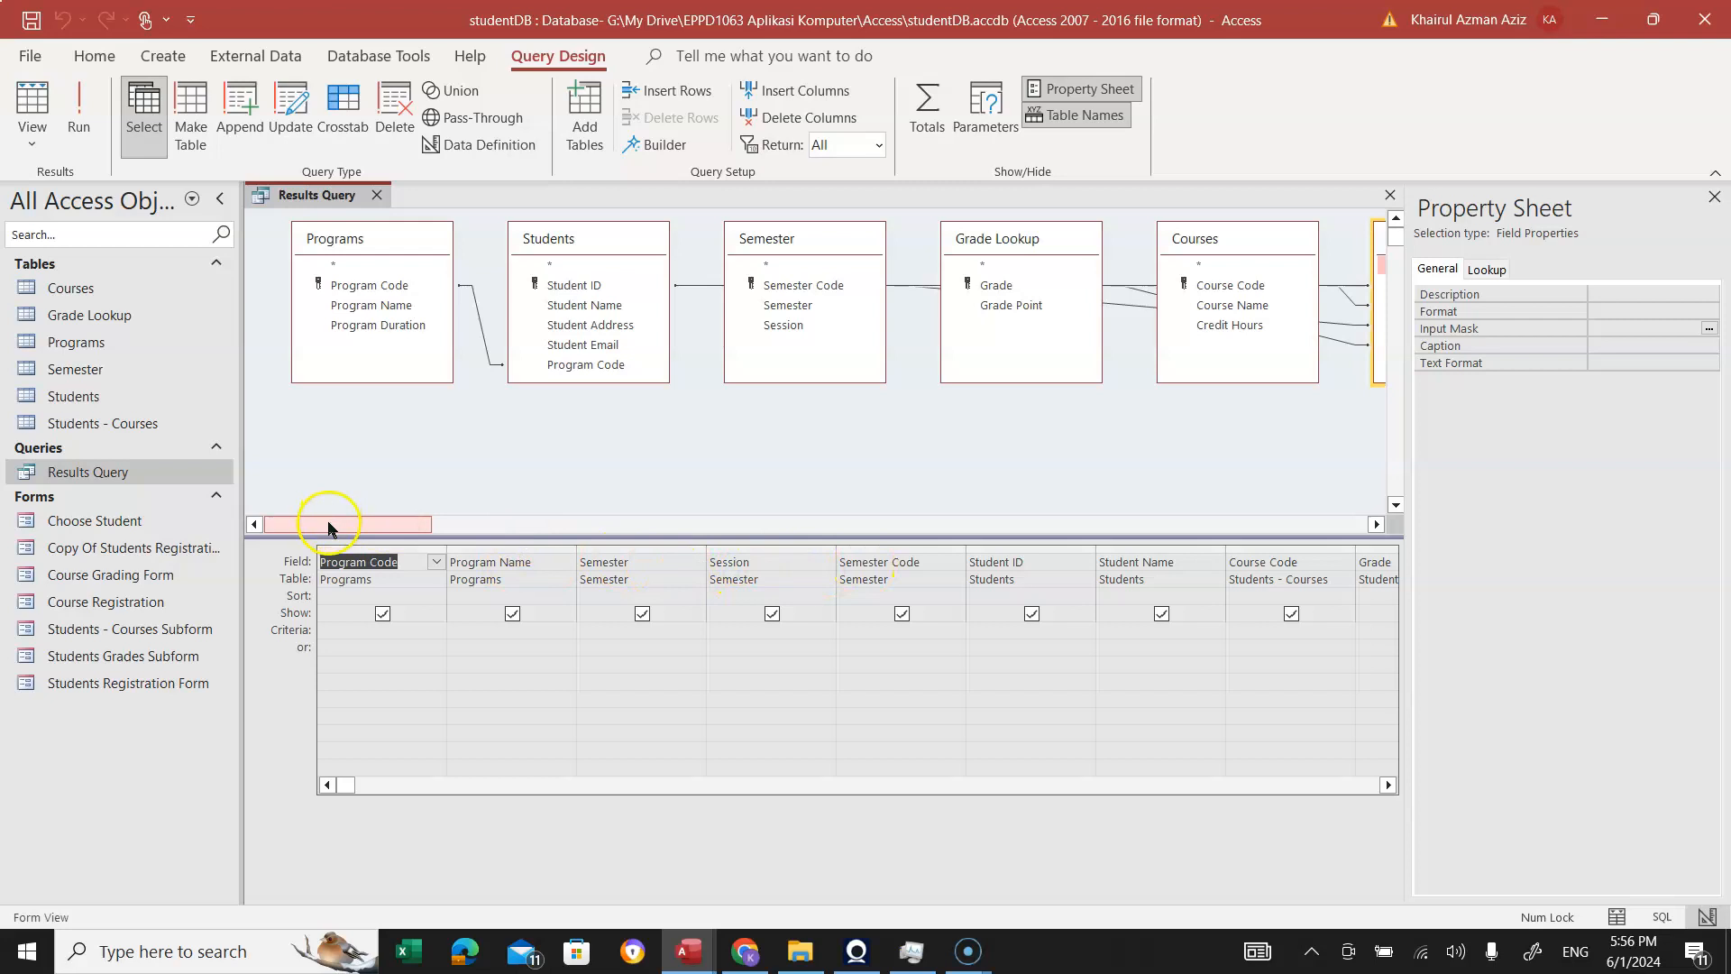
{"action": "mouse_move", "coordinate": [328, 527]}
{"action": "left_mouse_down"}
{"action": "mouse_move", "coordinate": [345, 528]}
{"action": "mouse_move", "coordinate": [330, 524]}
{"action": "left_mouse_up"}
{"action": "left_click_drag", "start_coordinate": [344, 783], "coordinate": [346, 784]}
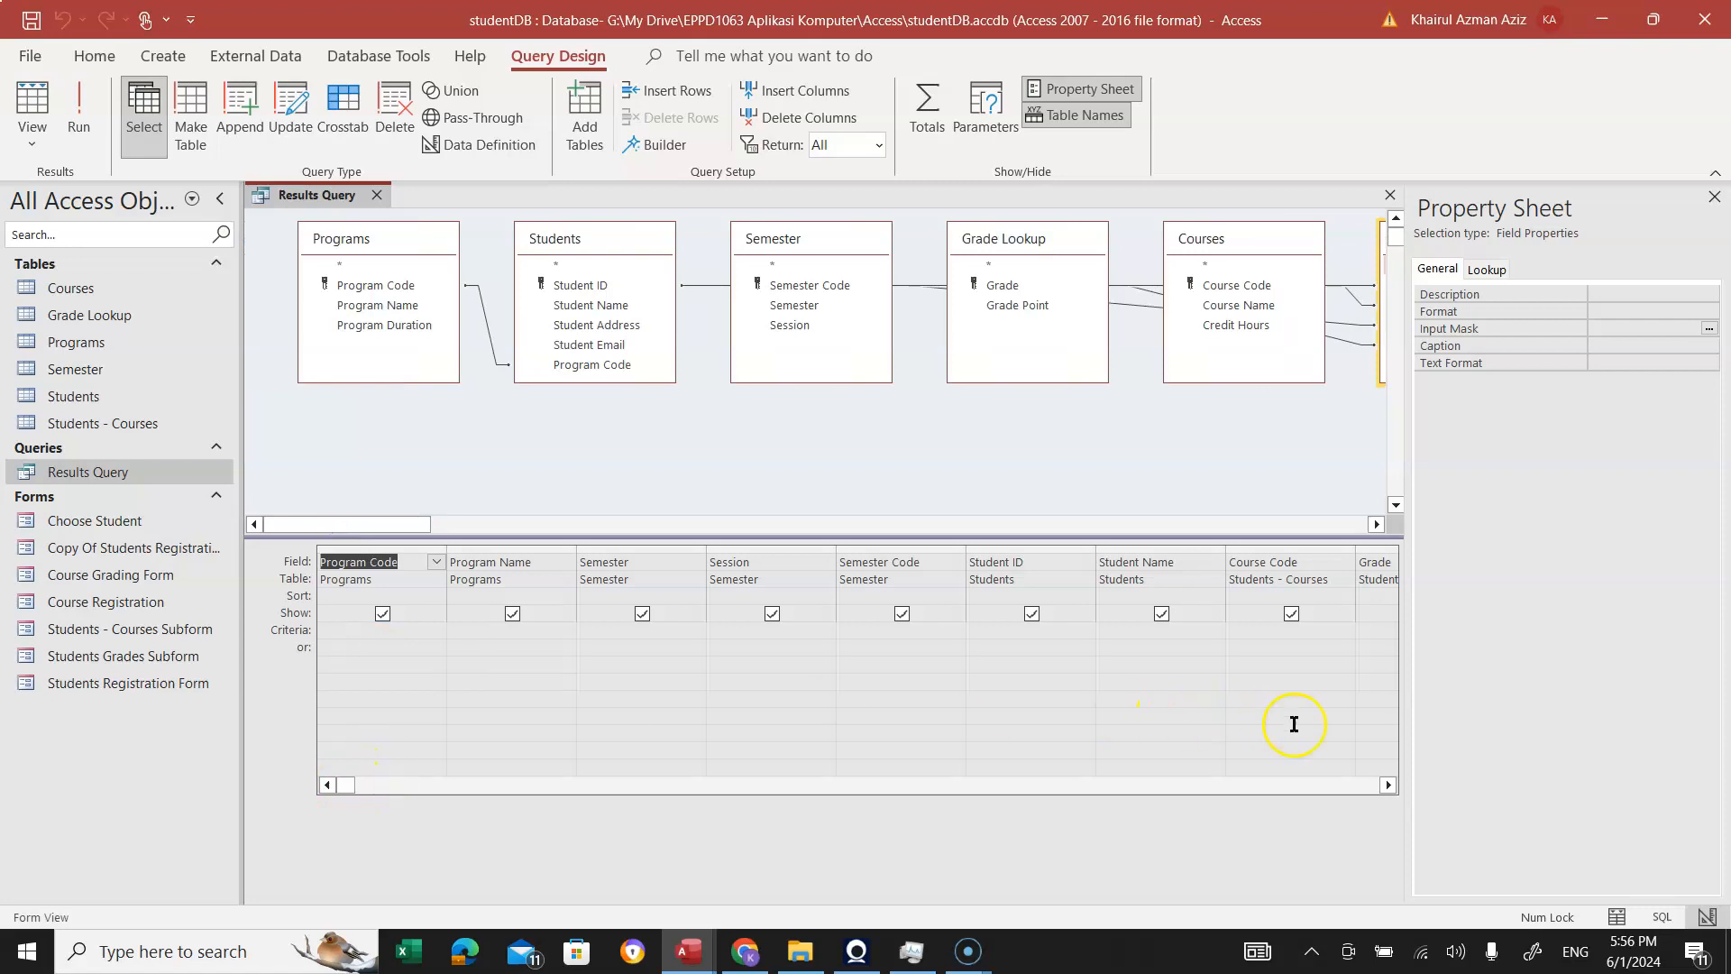
Insert the Courses table's Credit Hours field between Course Code and Grade in the query grid, and close the query design.
{"action": "left_click", "coordinate": [1387, 786]}
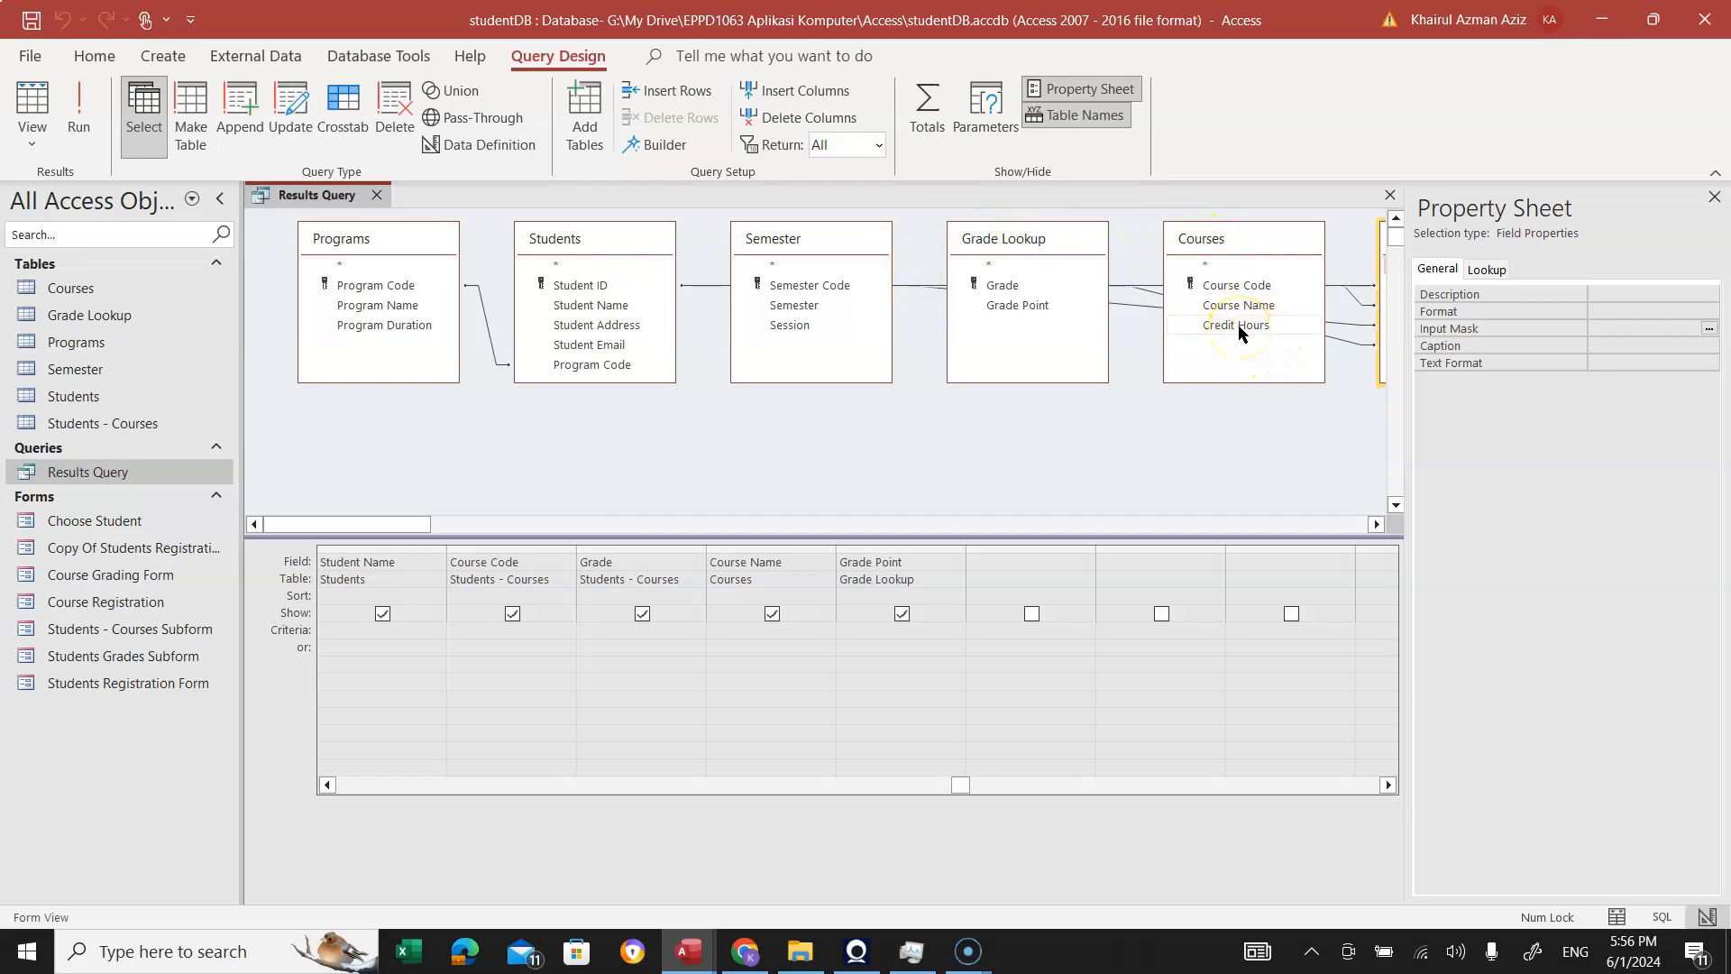
{"action": "left_click_drag", "start_coordinate": [1235, 325], "coordinate": [629, 566]}
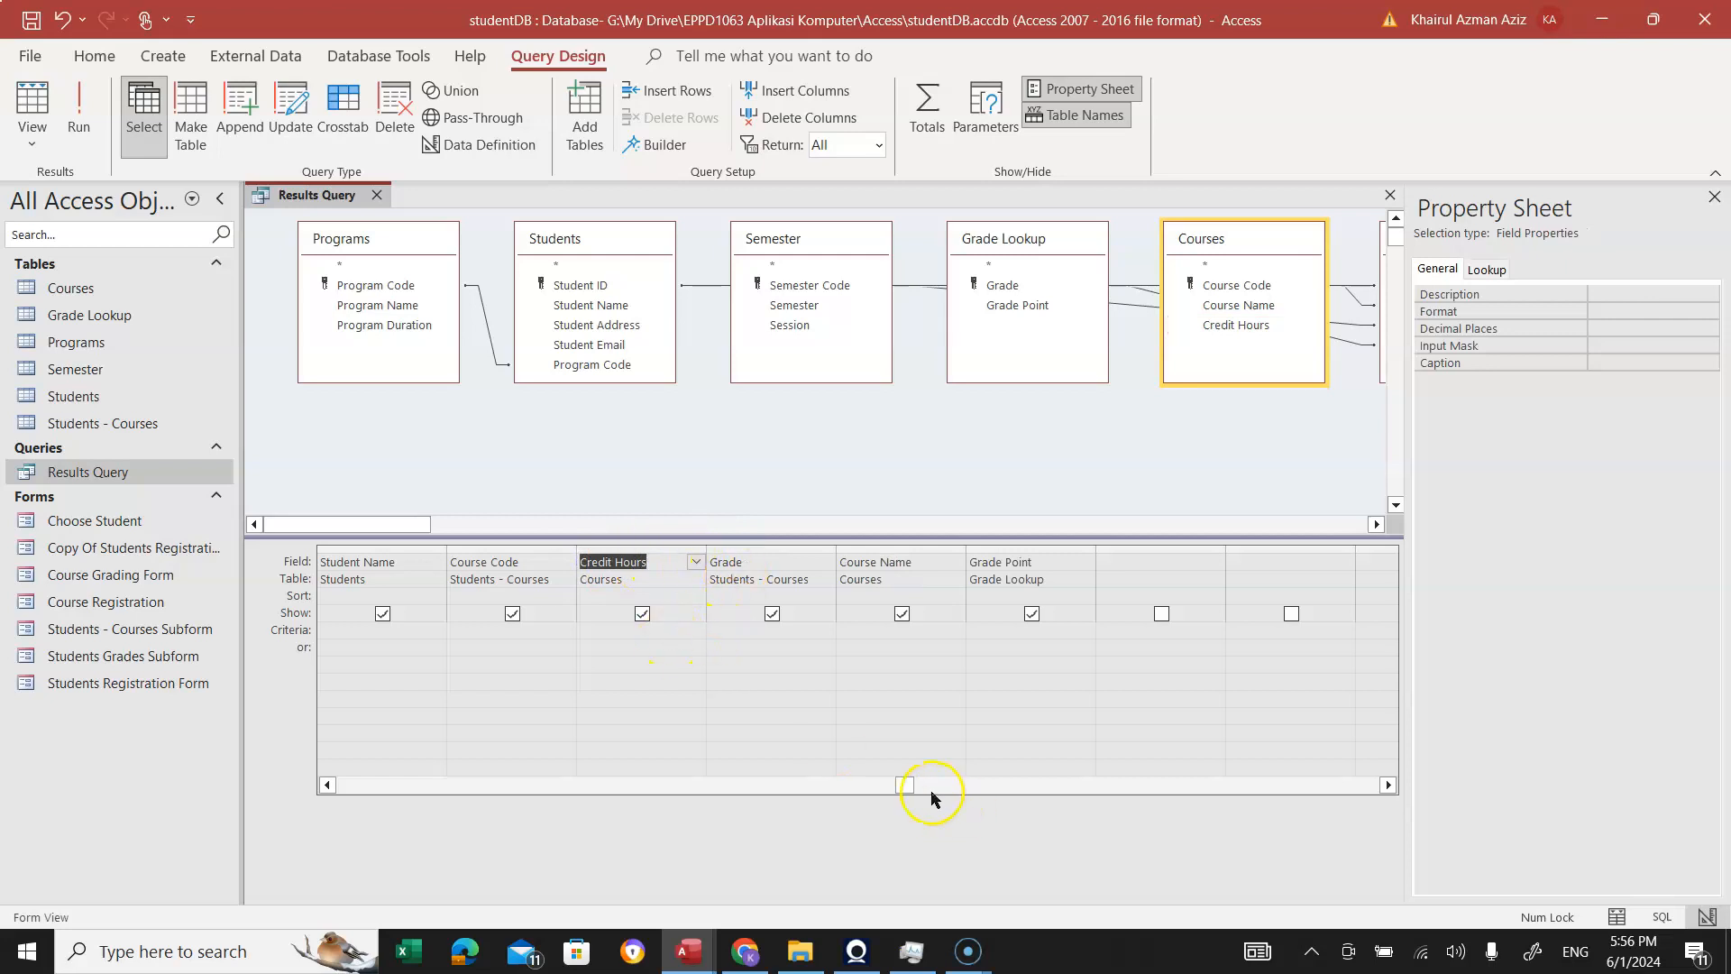
{"action": "left_click_drag", "start_coordinate": [902, 785], "coordinate": [347, 782]}
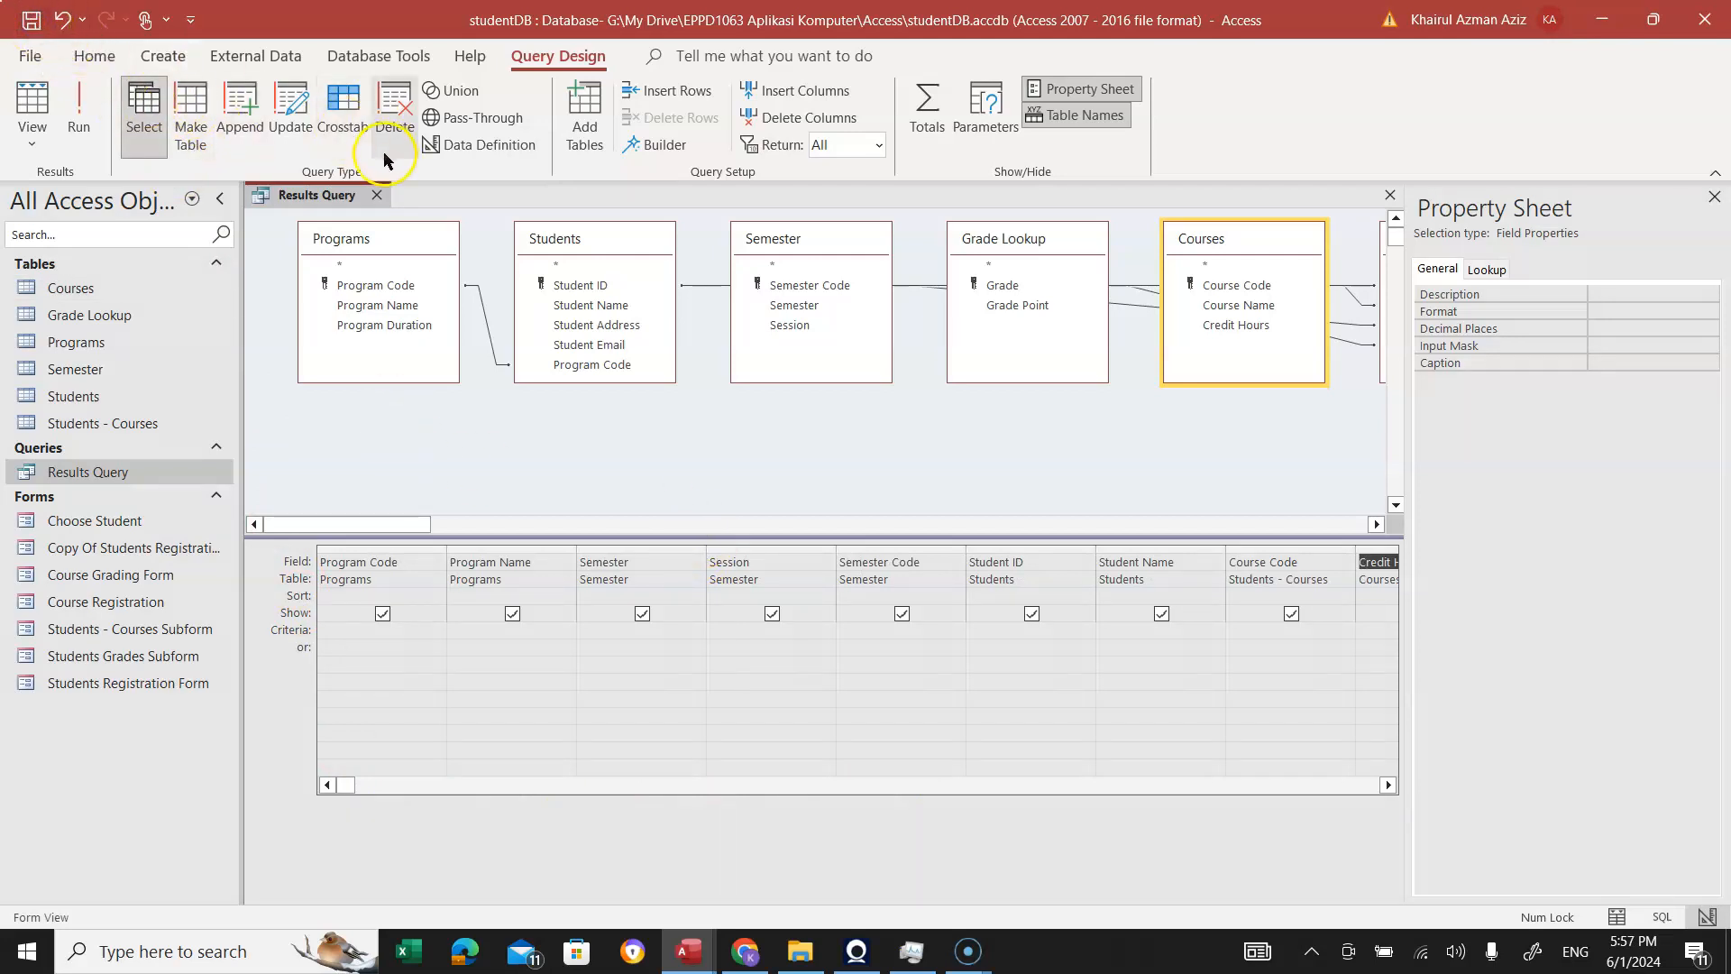
{"action": "left_click", "coordinate": [376, 195]}
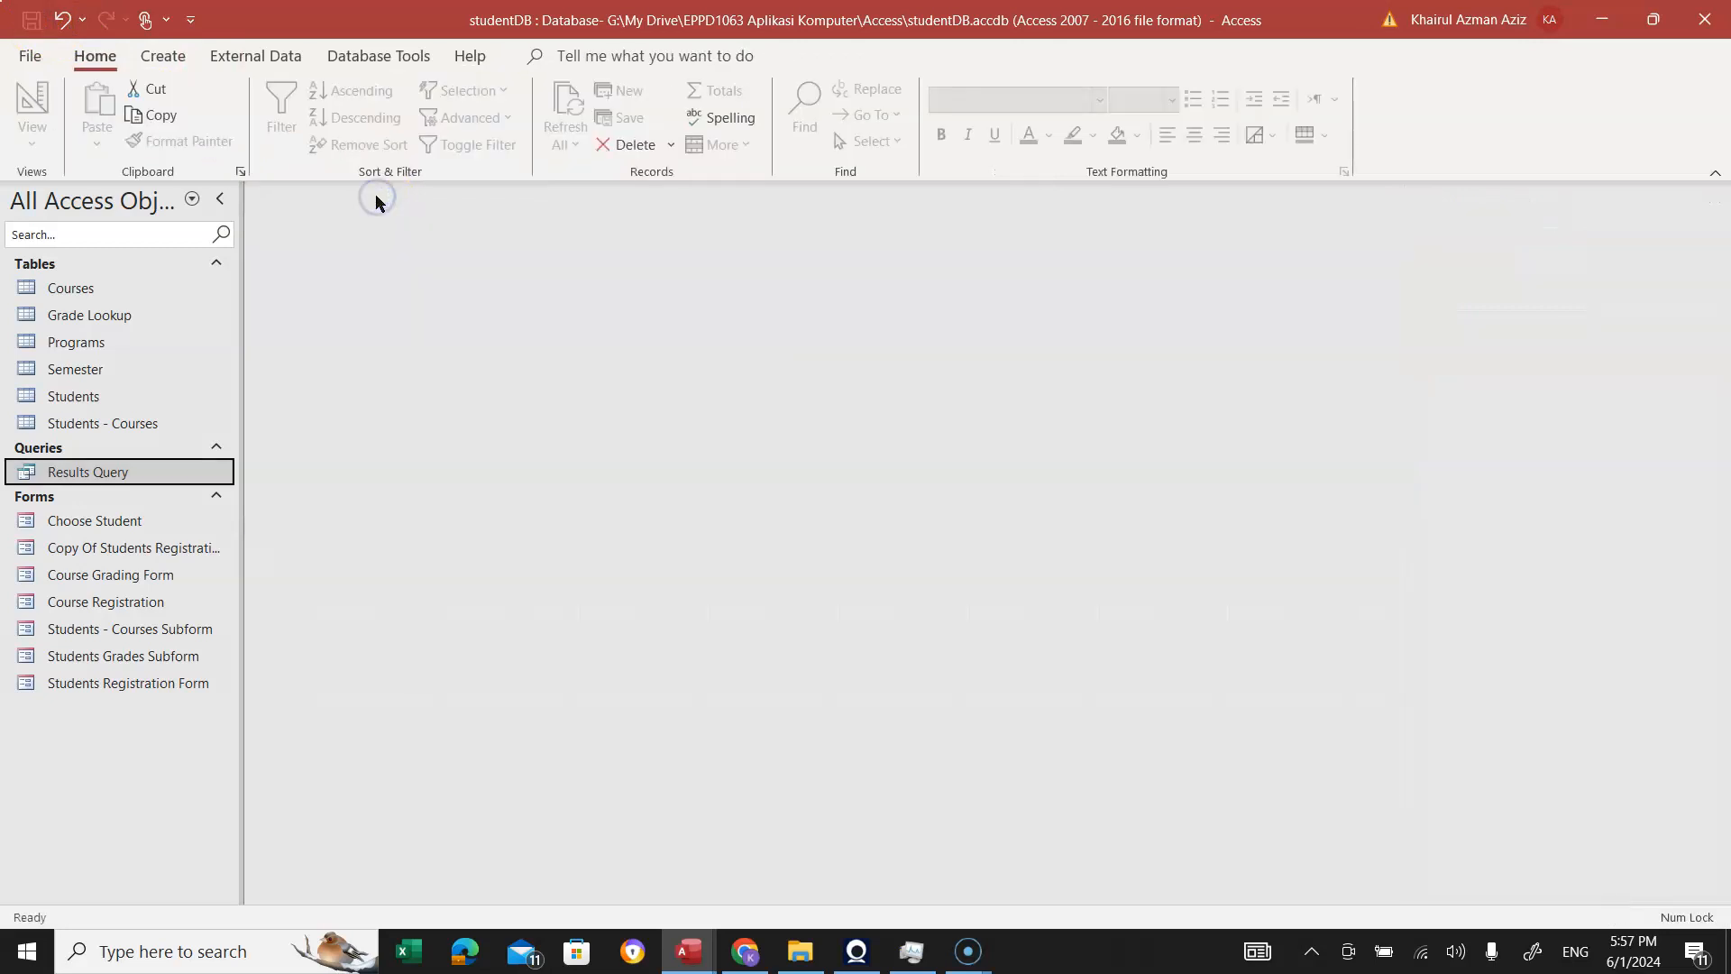
Reopen Results Query to check its Credit Hours column, and close it.
{"action": "key", "text": "Return"}
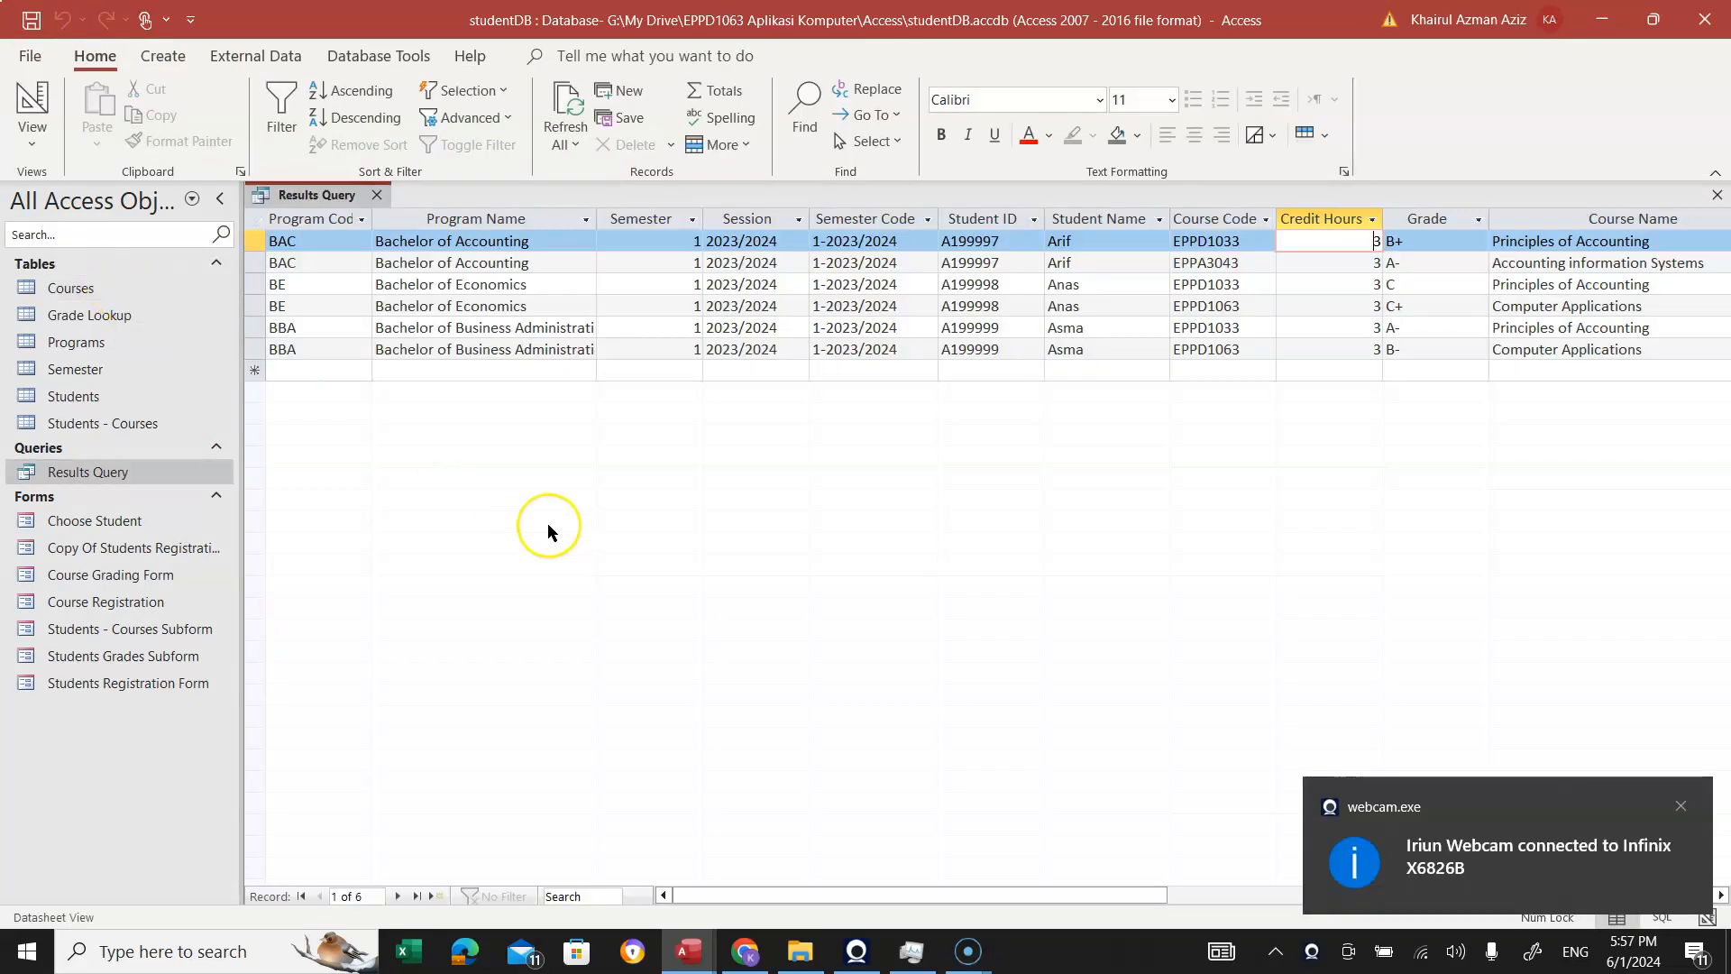
{"action": "left_click", "coordinate": [1716, 196]}
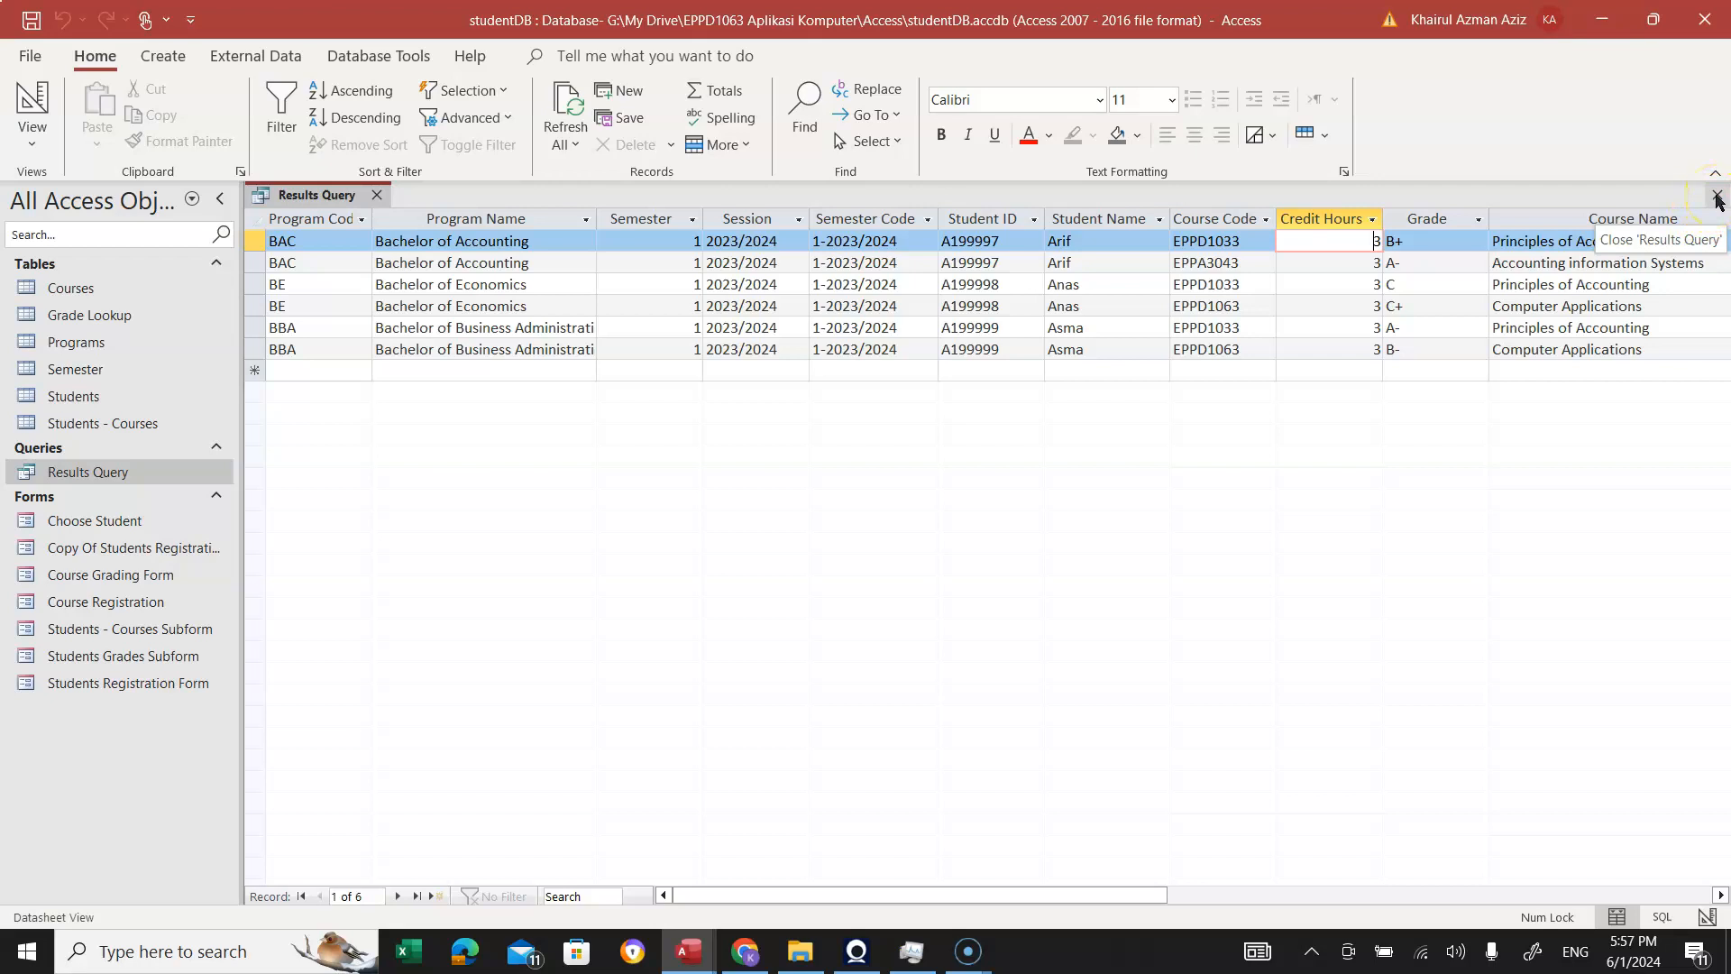
{"action": "left_click", "coordinate": [1716, 196]}
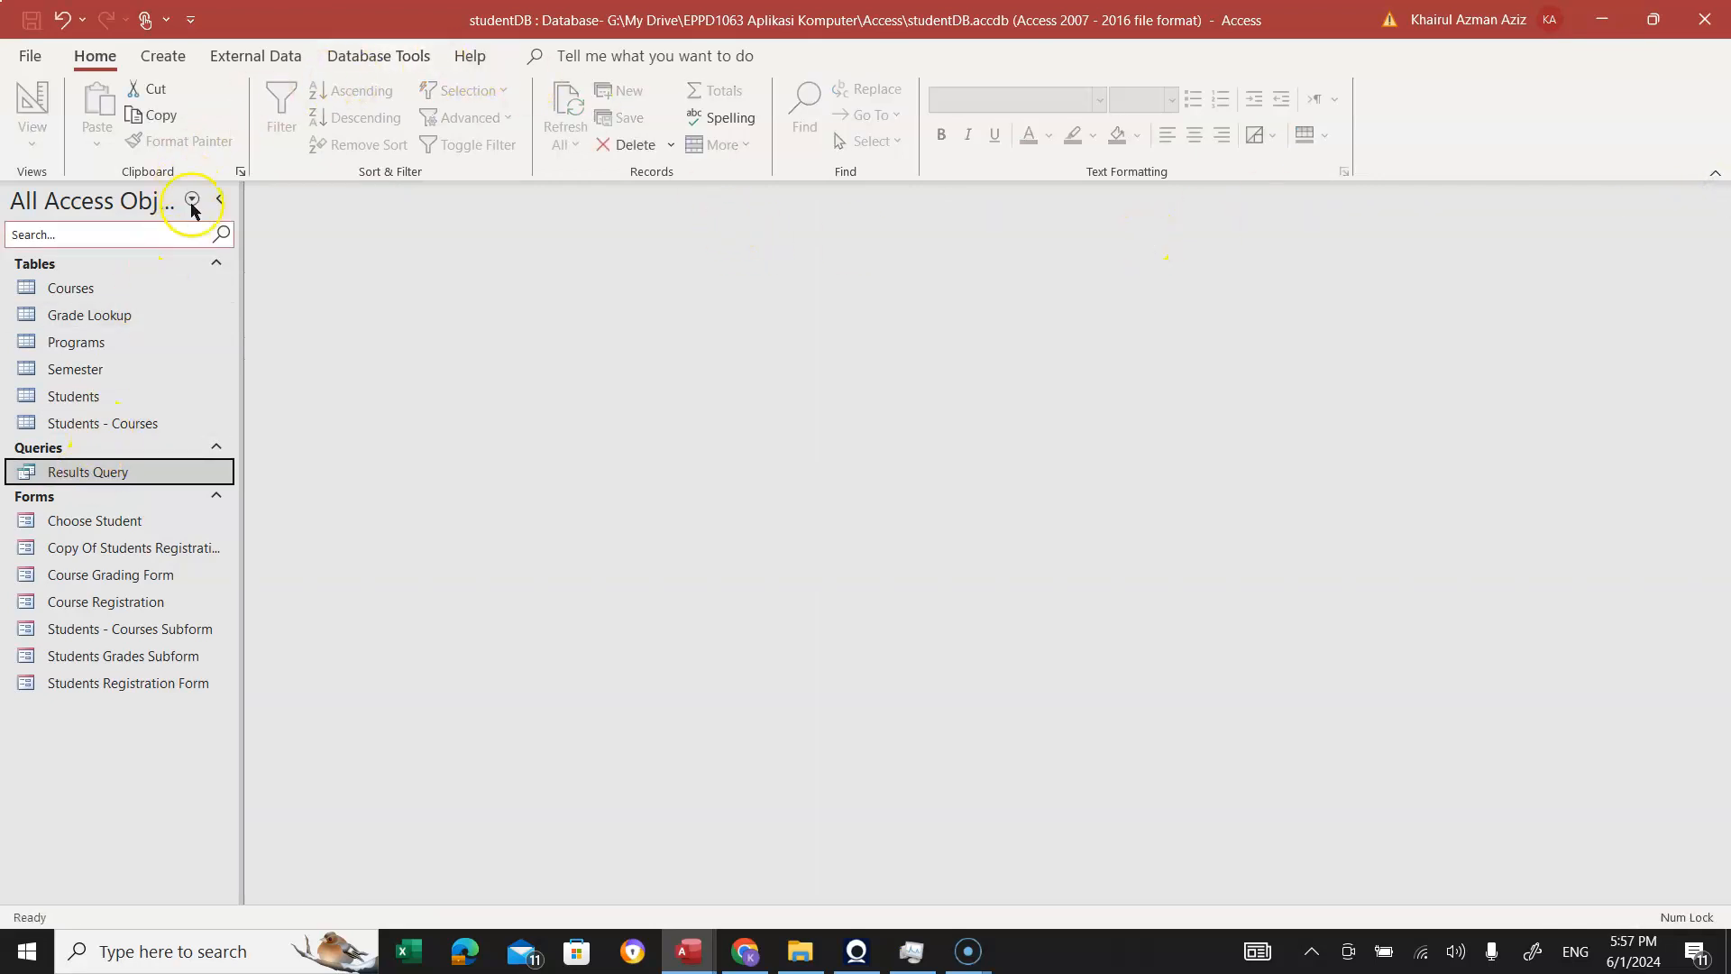
Start a new report with the Report Wizard, using Results Query as the field source.
{"action": "left_click", "coordinate": [163, 60]}
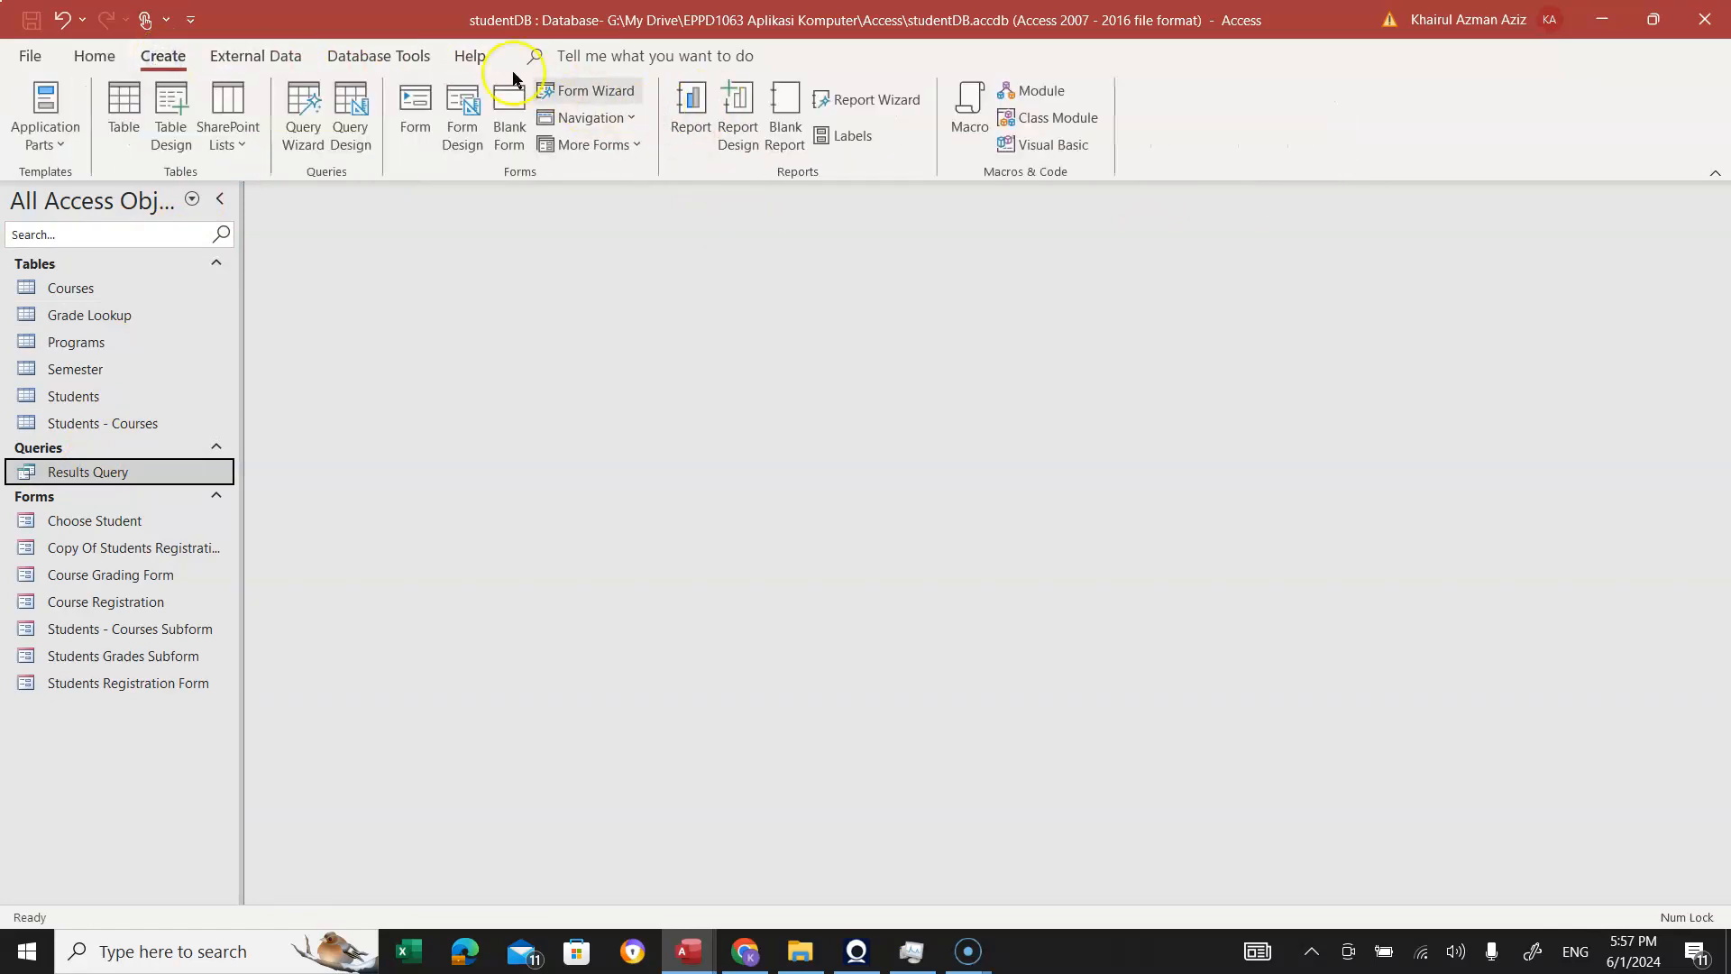
{"action": "left_click", "coordinate": [872, 105]}
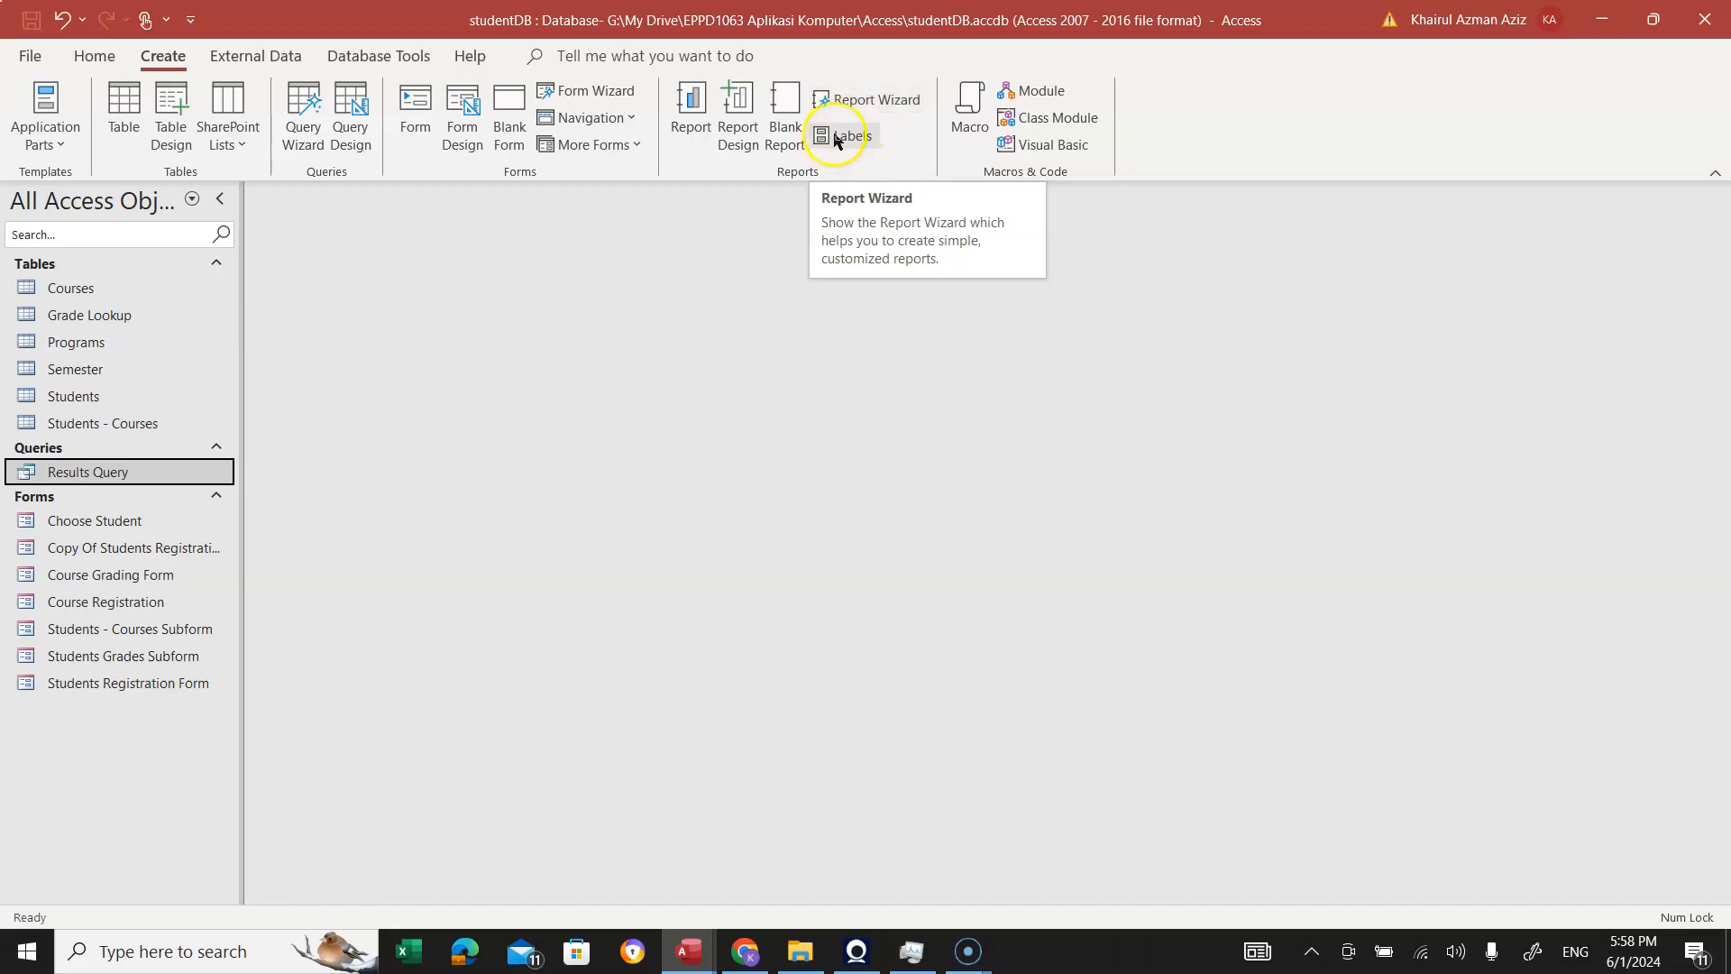
{"action": "left_click", "coordinate": [851, 105]}
{"action": "left_click", "coordinate": [851, 104]}
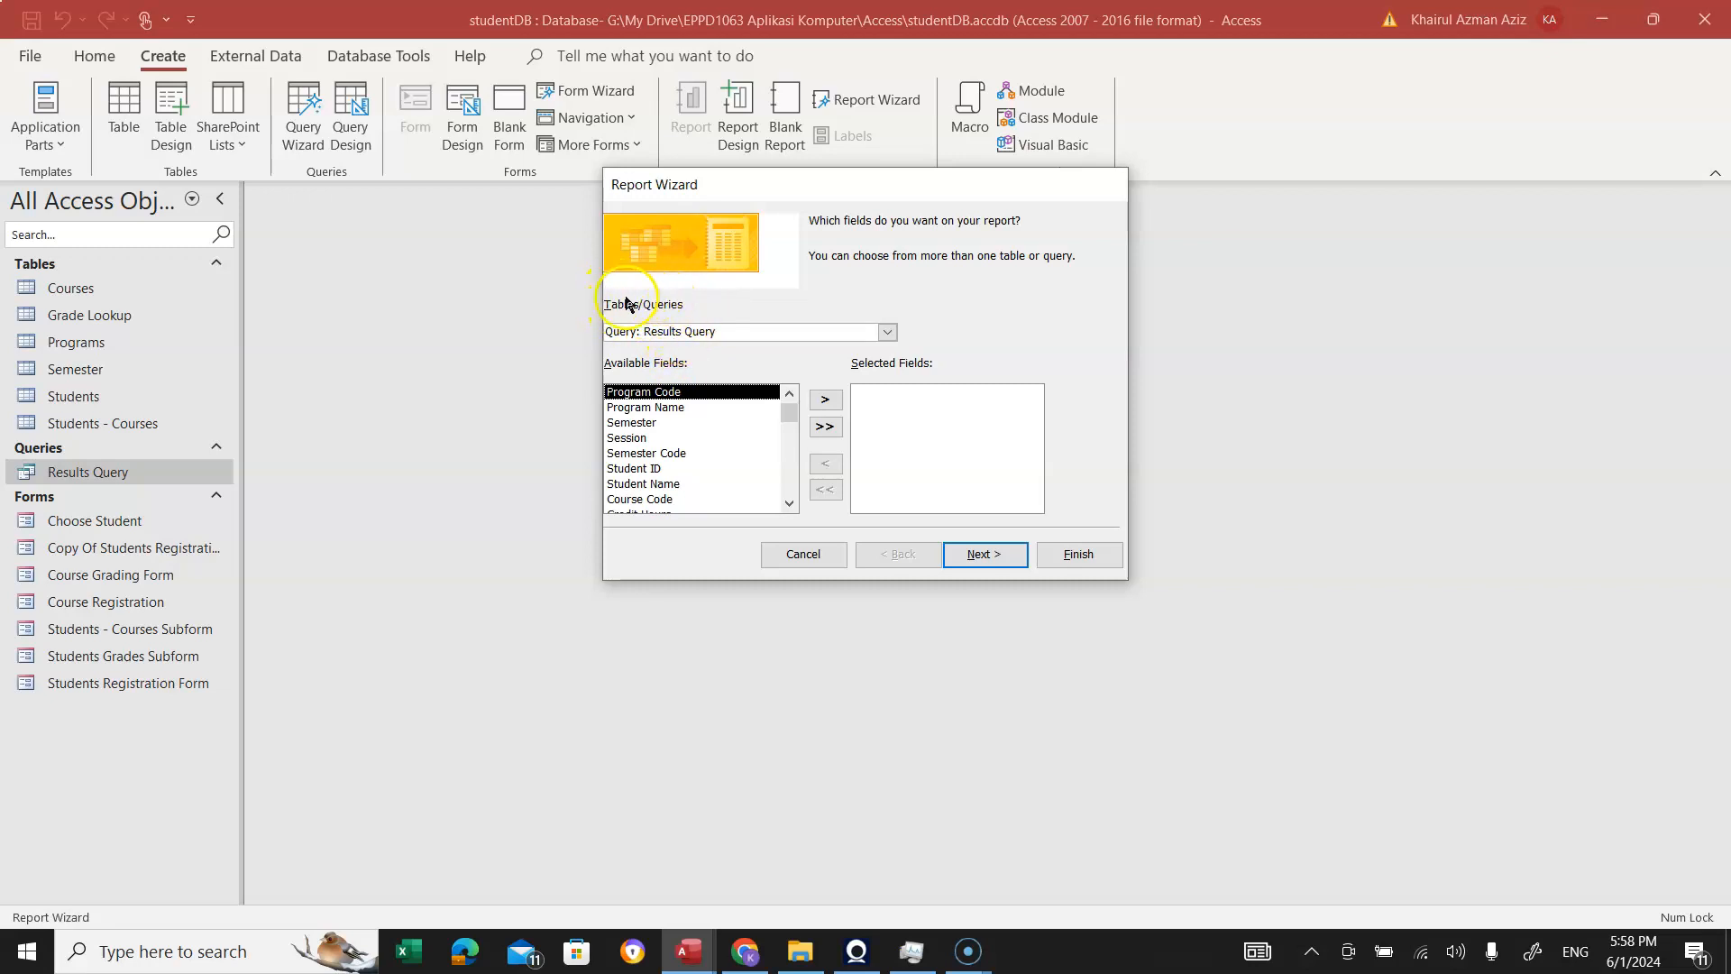
{"action": "left_click", "coordinate": [887, 332]}
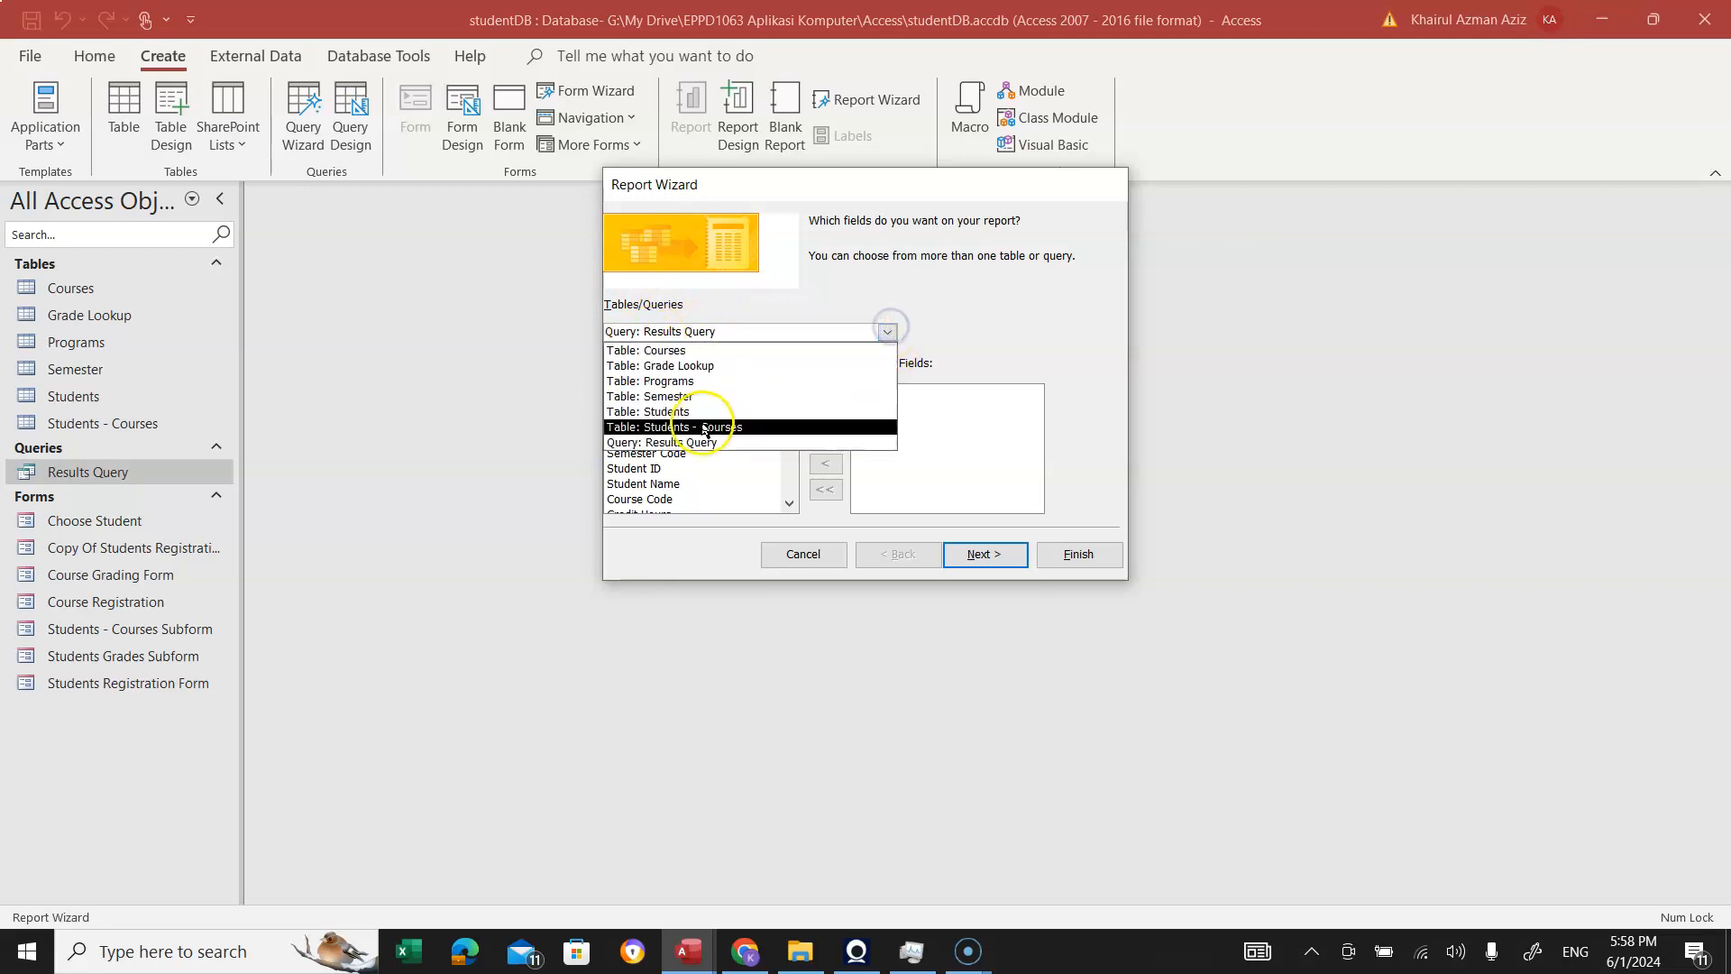
{"action": "left_click", "coordinate": [695, 442]}
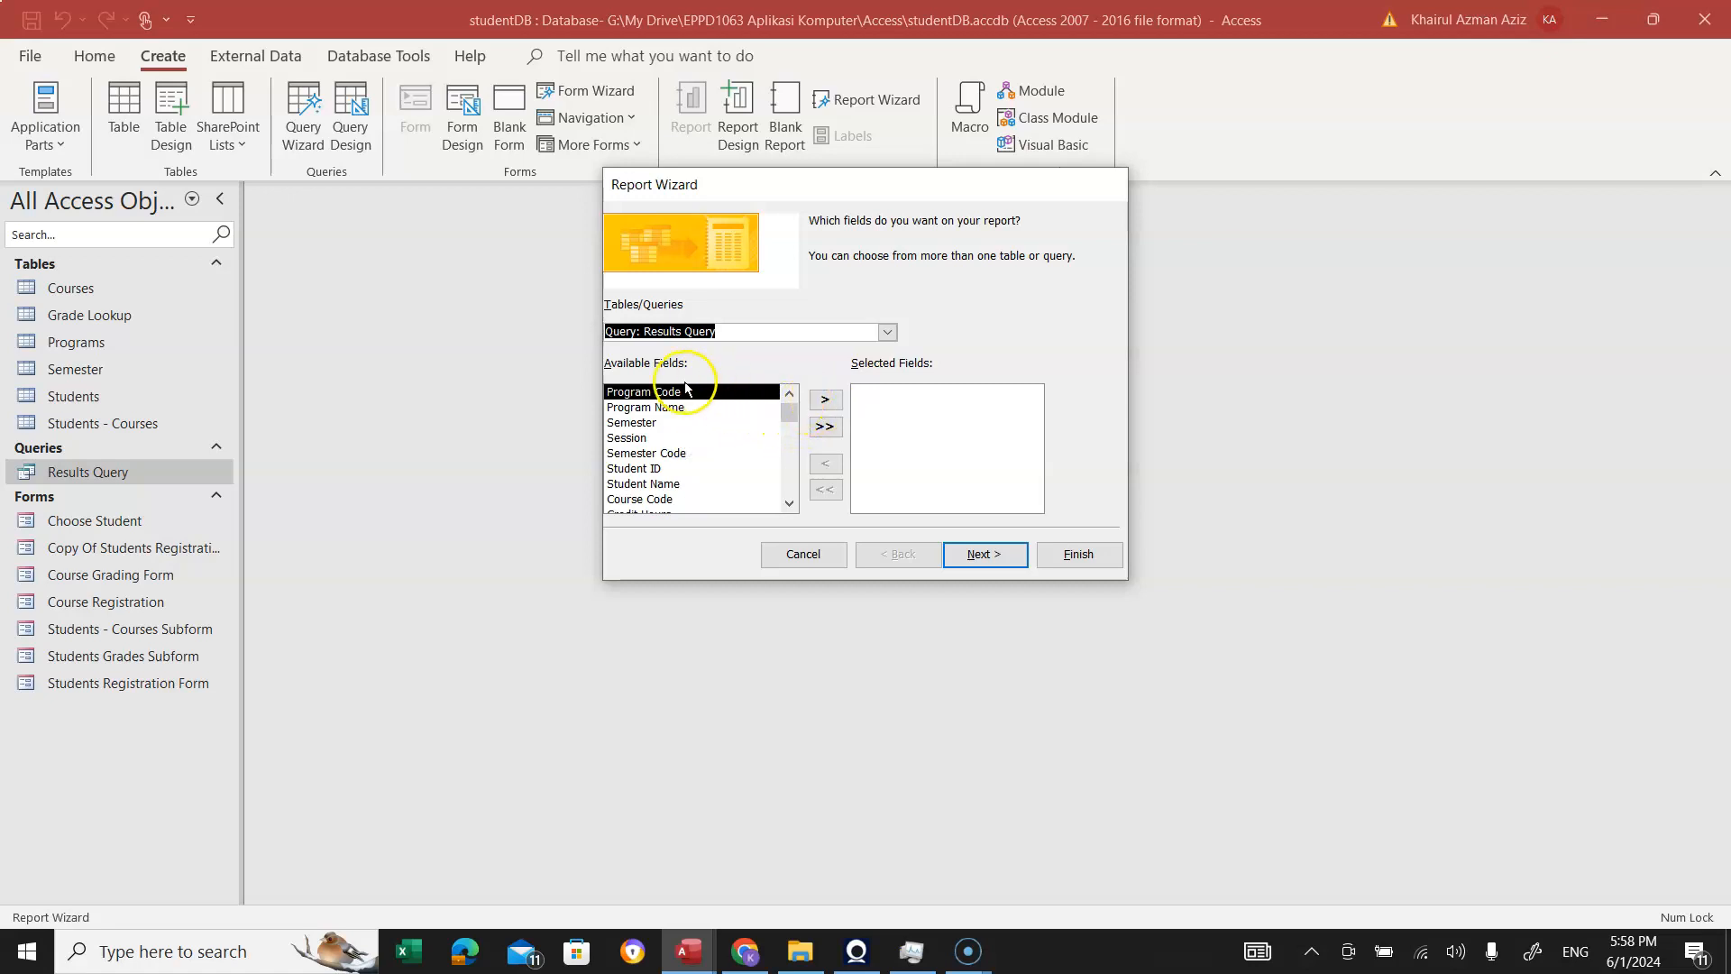
Add the Program Code, Program Name, Semester Code, Semester and Session fields to the report.
{"action": "left_click", "coordinate": [830, 401]}
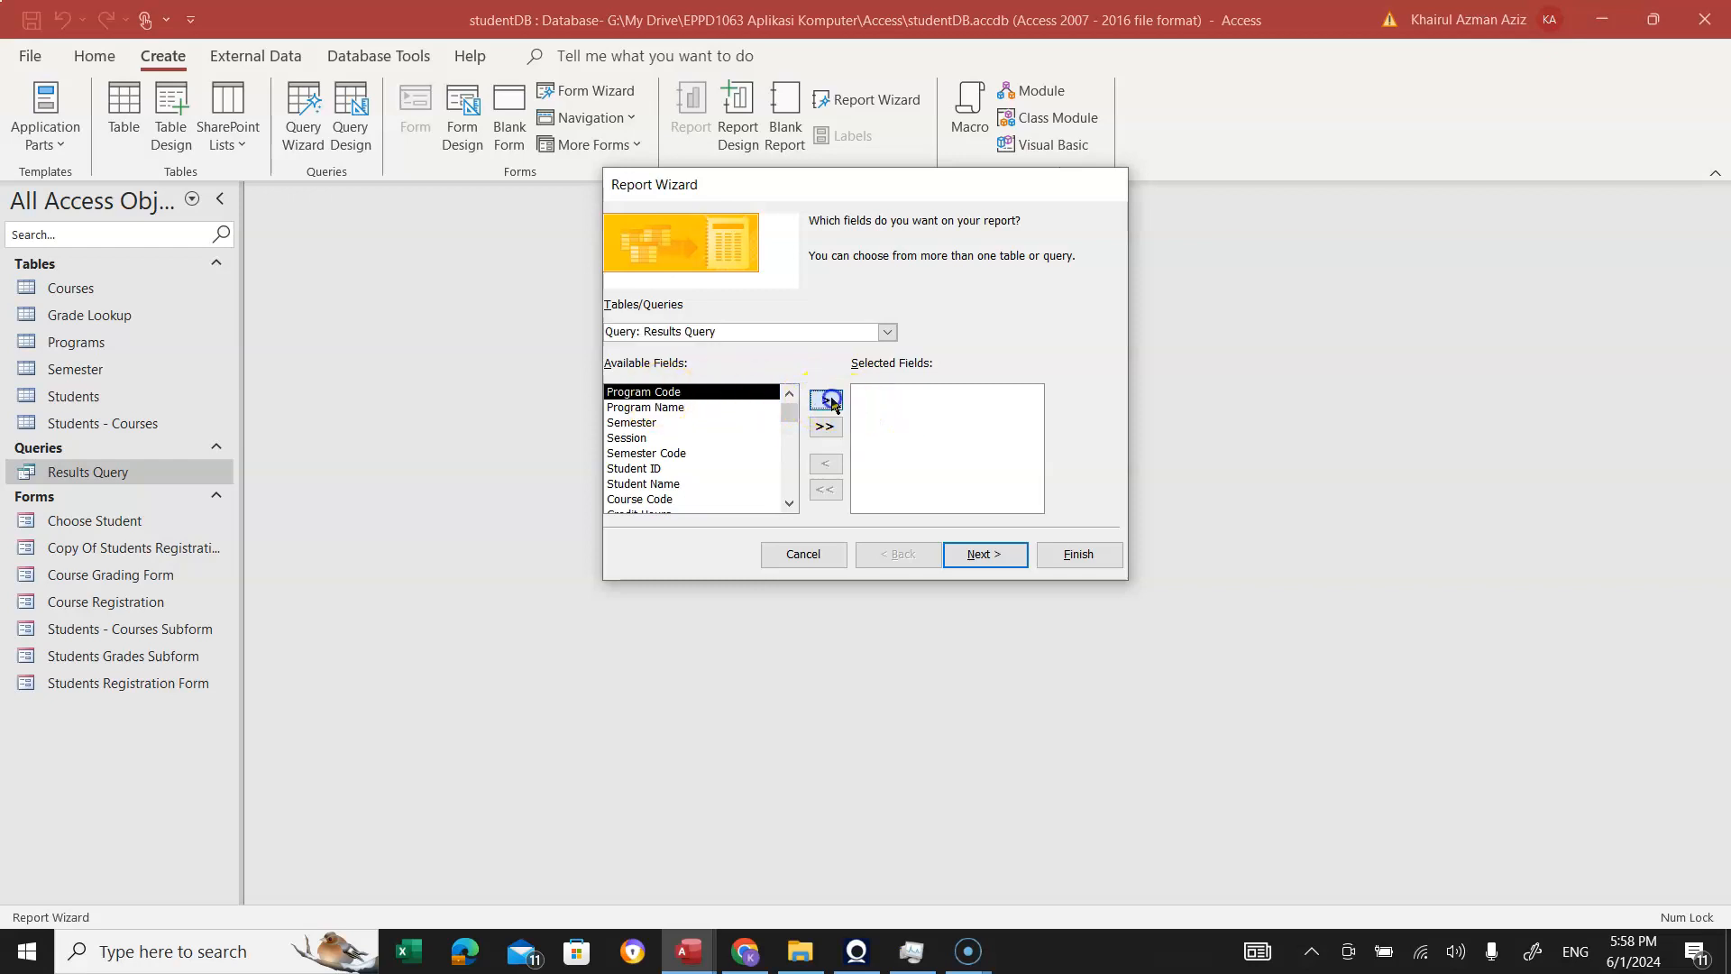
{"action": "left_click", "coordinate": [827, 400]}
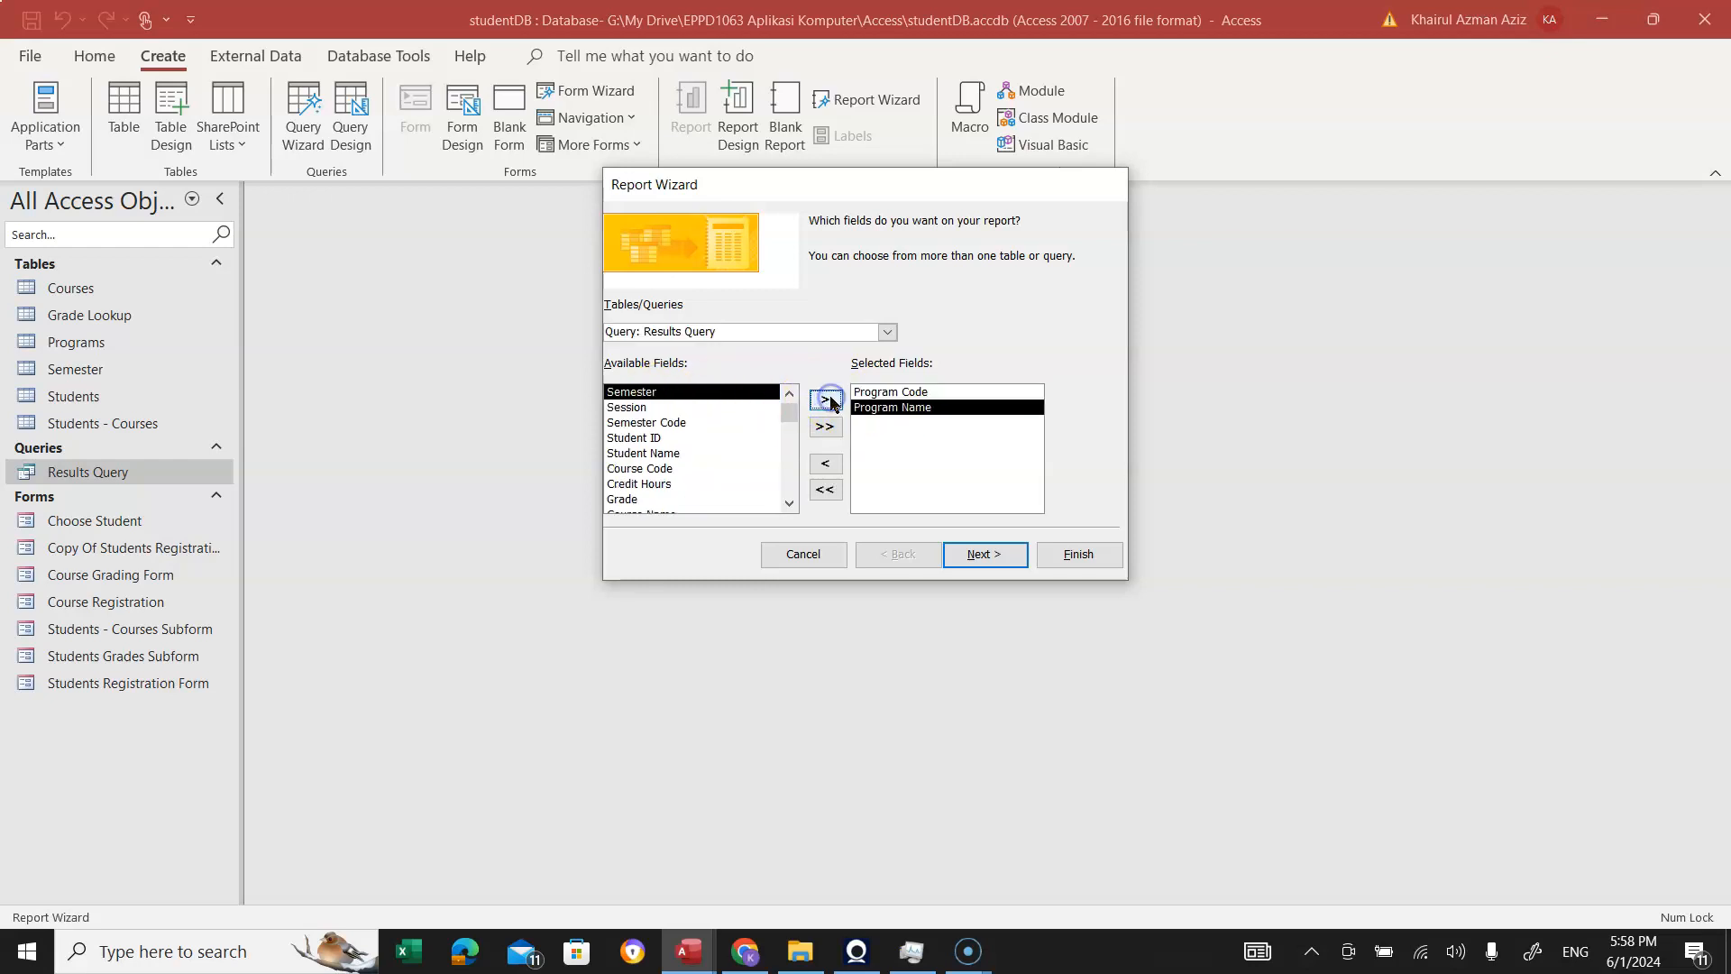
{"action": "left_click", "coordinate": [667, 422]}
{"action": "left_click", "coordinate": [826, 401]}
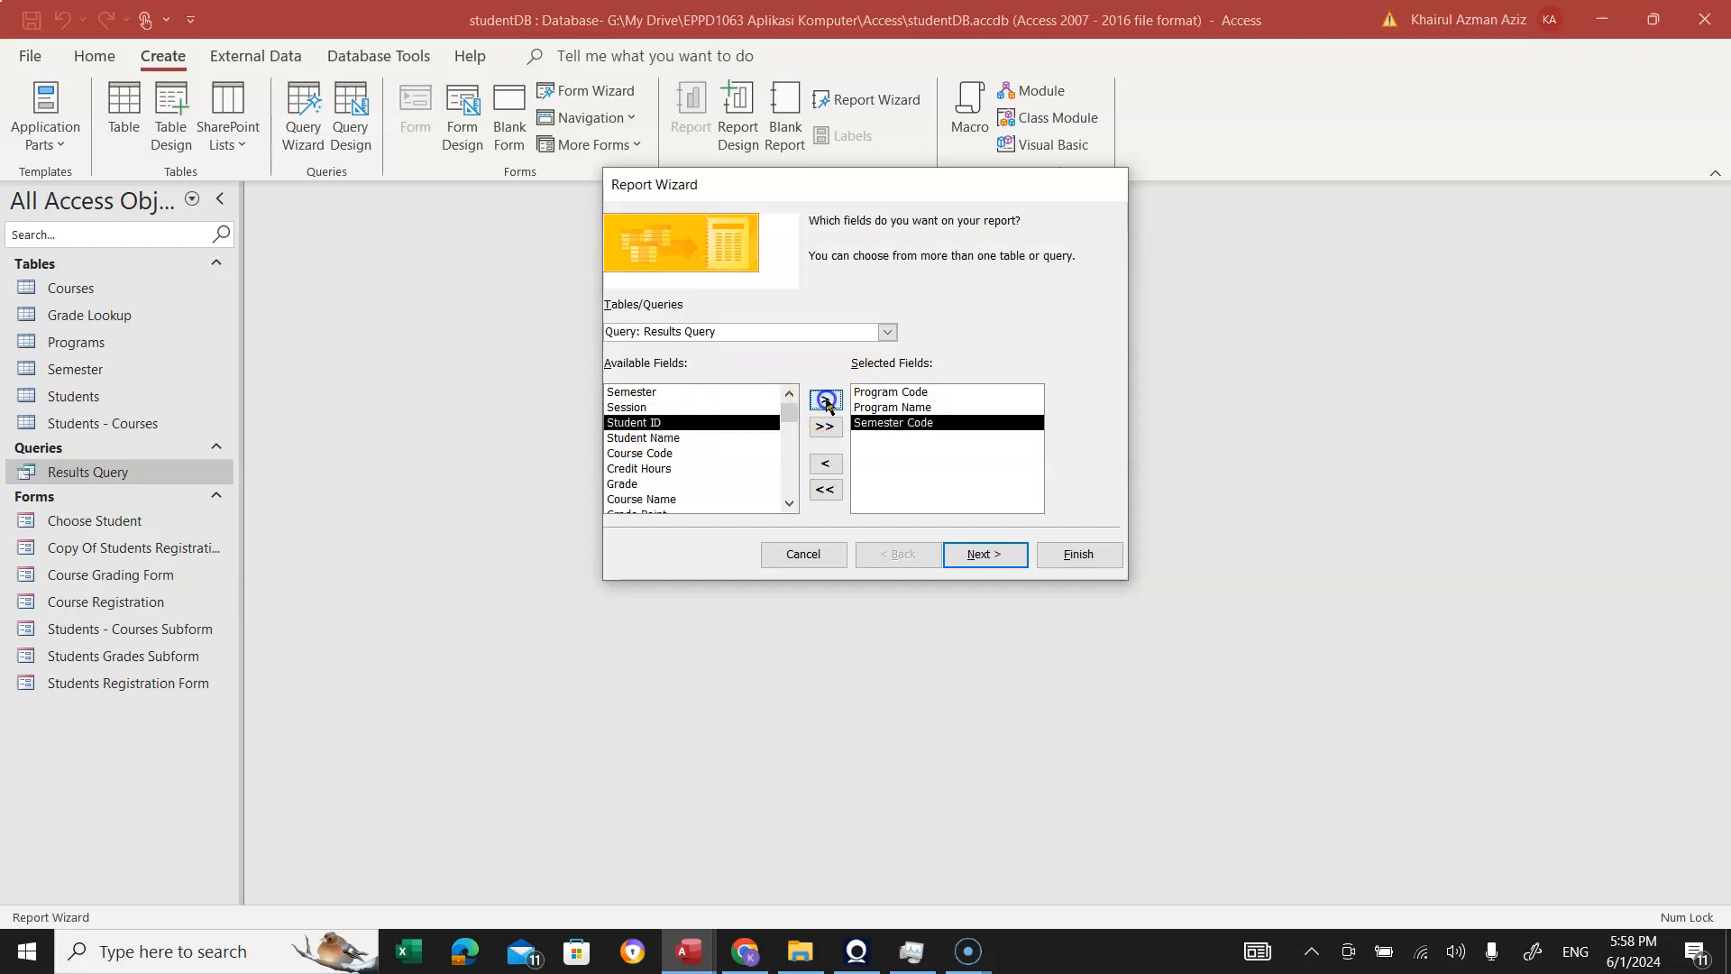
{"action": "left_click", "coordinate": [708, 393]}
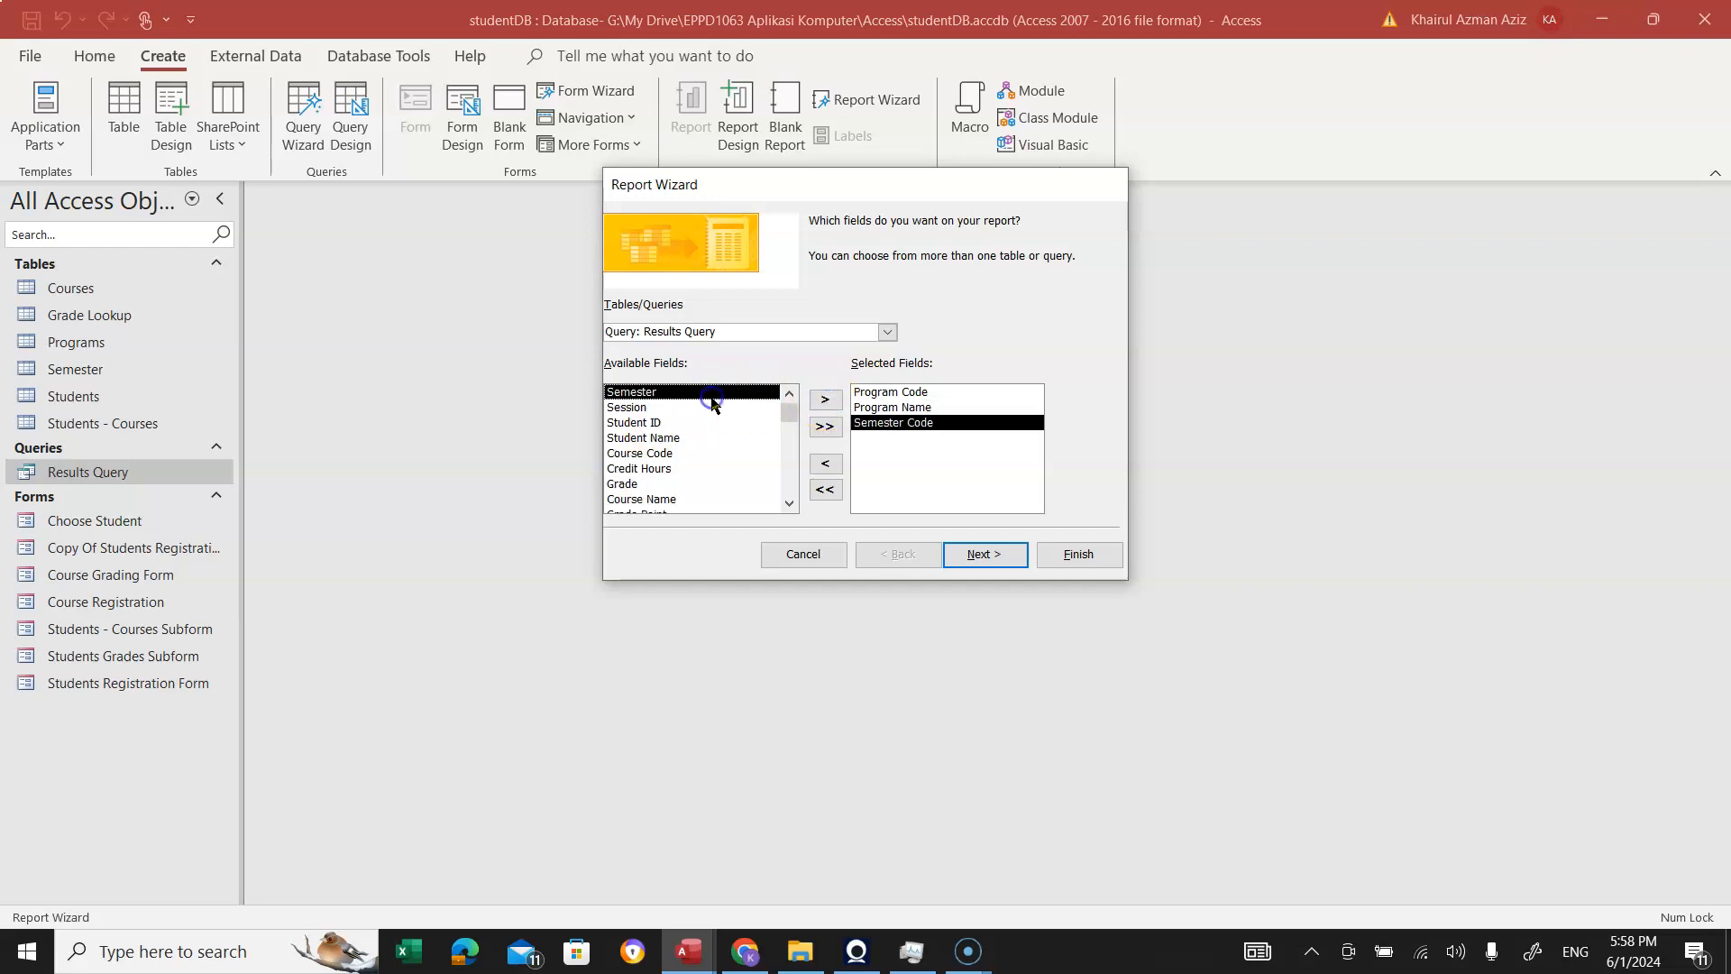
{"action": "left_click", "coordinate": [820, 404]}
{"action": "left_click", "coordinate": [821, 404]}
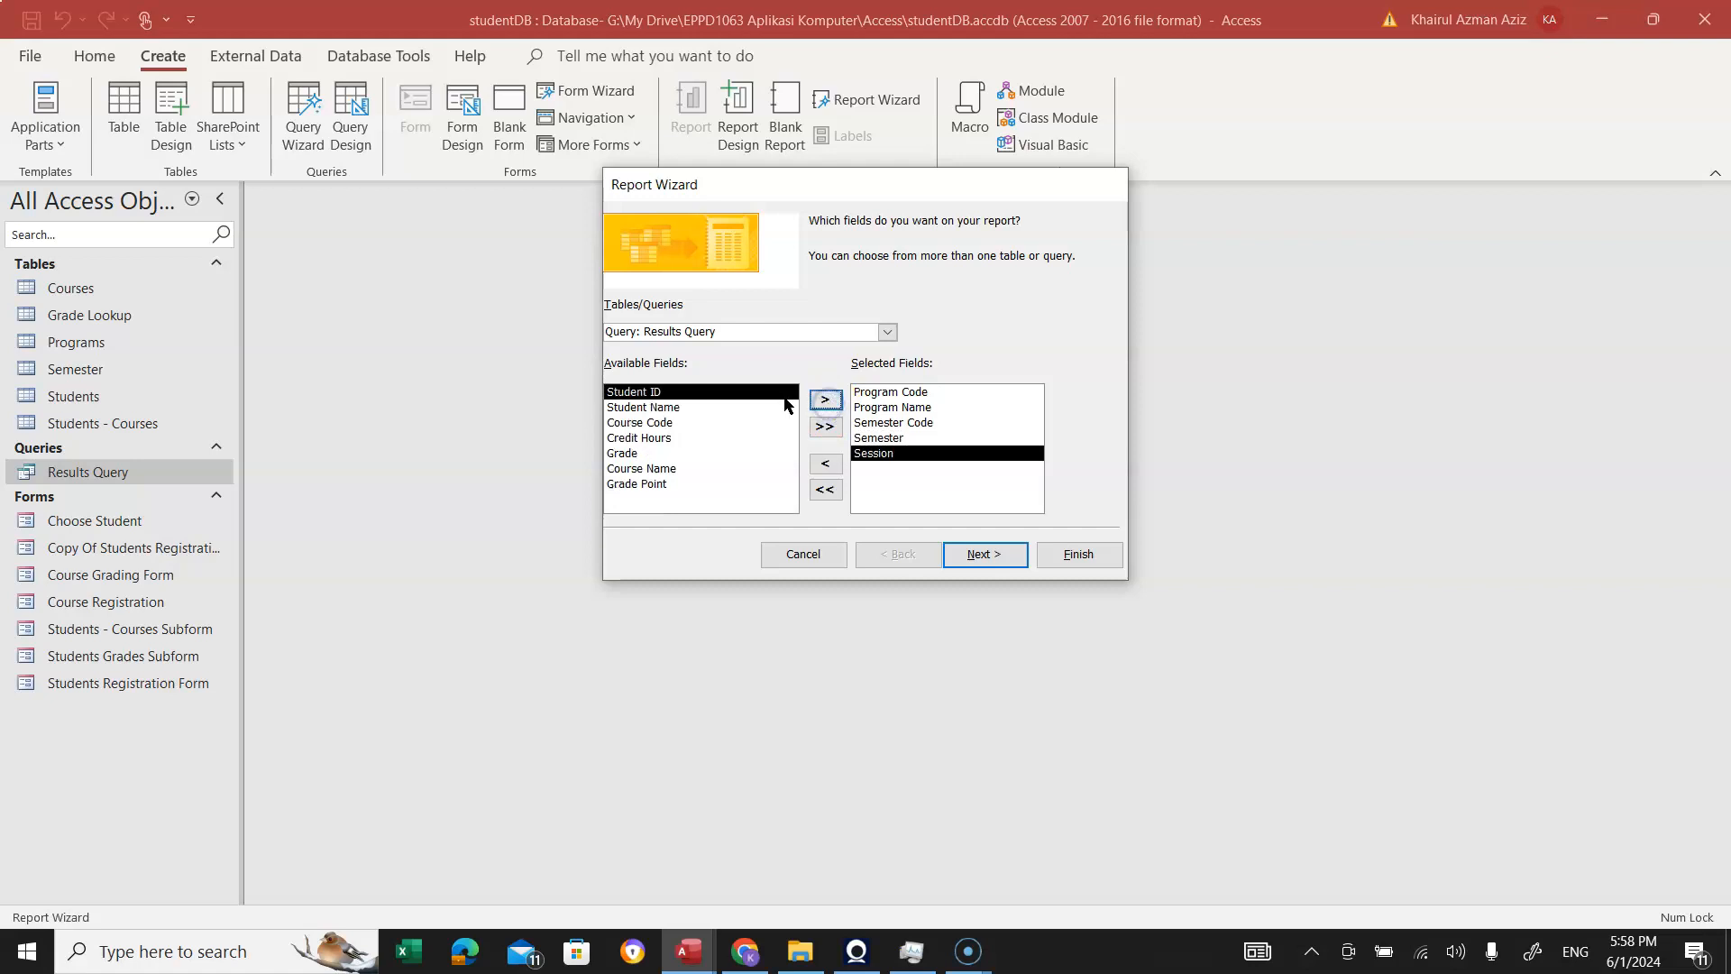
Add the Student ID, Student Name, Course Code and Course Name fields to the report.
{"action": "left_click", "coordinate": [822, 401]}
{"action": "left_click", "coordinate": [822, 401]}
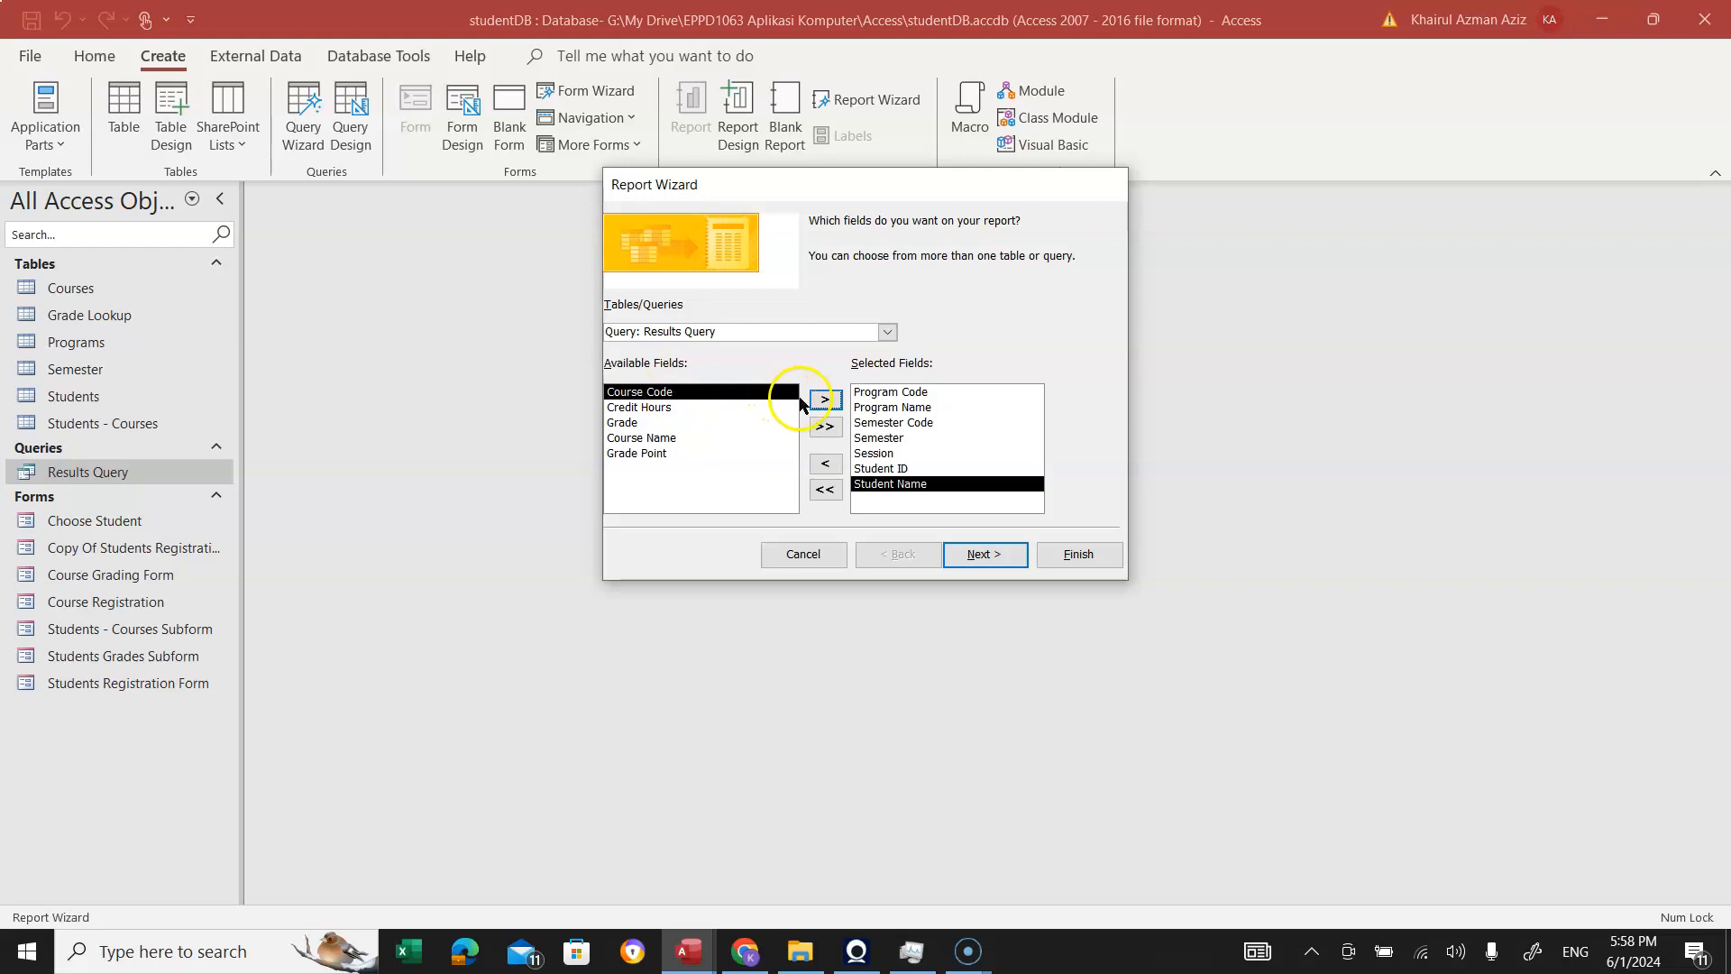
{"action": "left_click", "coordinate": [829, 402]}
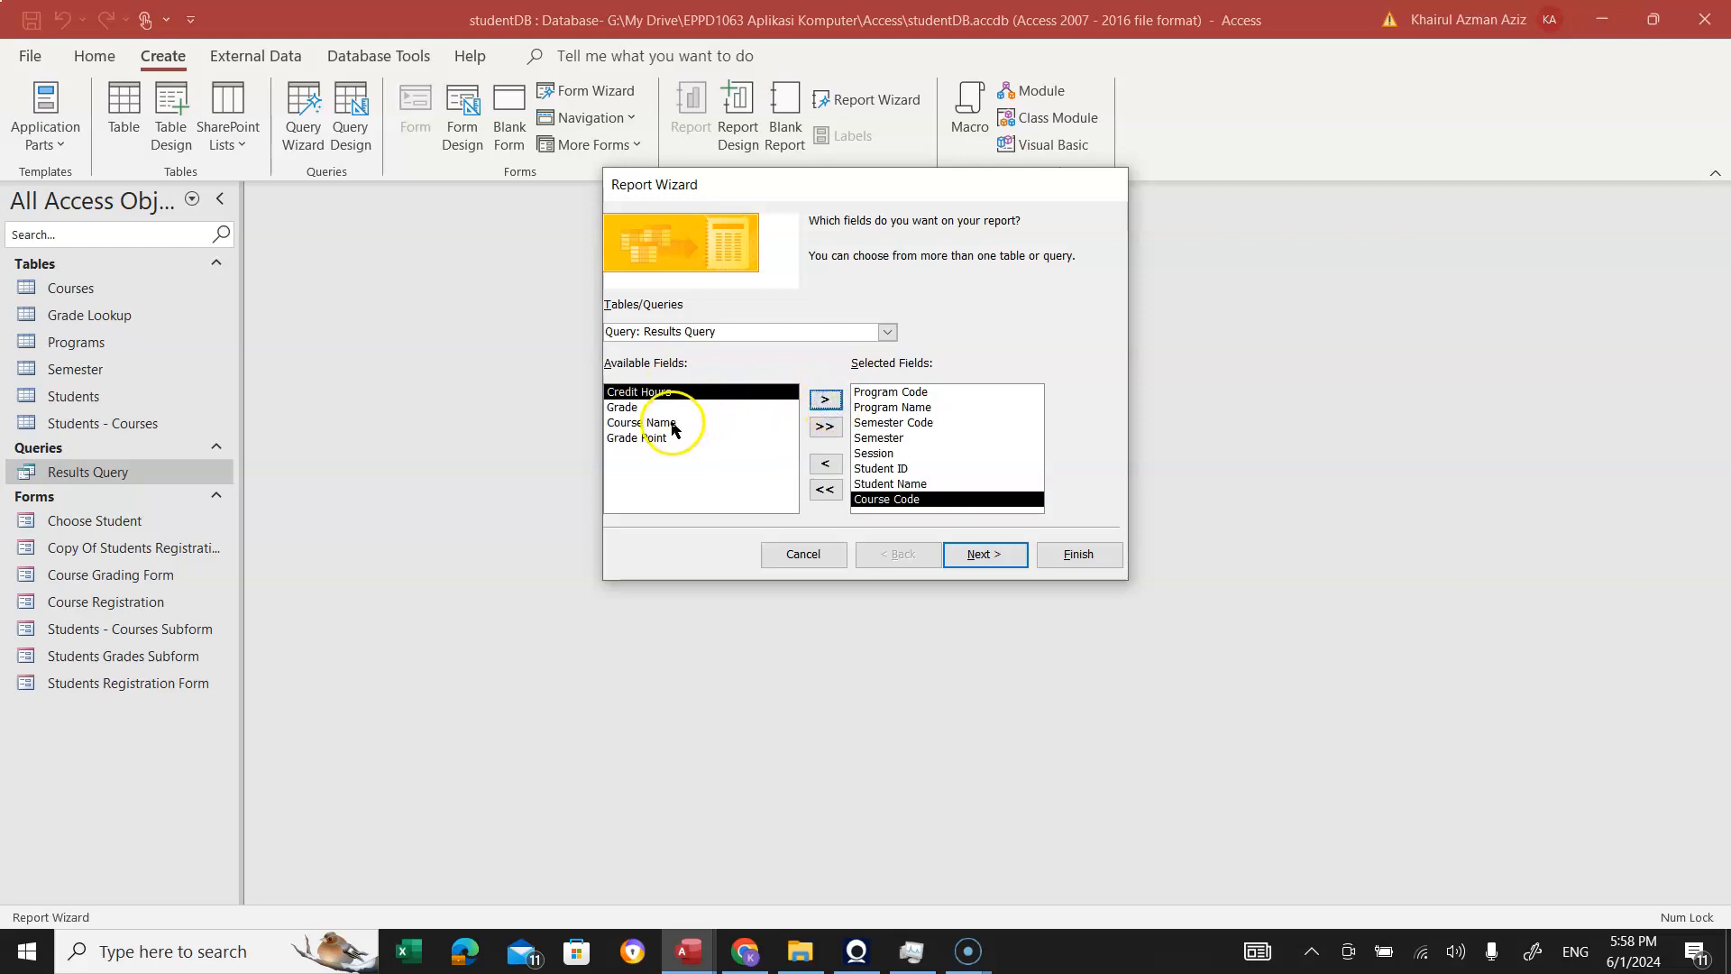
{"action": "left_click", "coordinate": [672, 423]}
{"action": "left_click", "coordinate": [823, 402]}
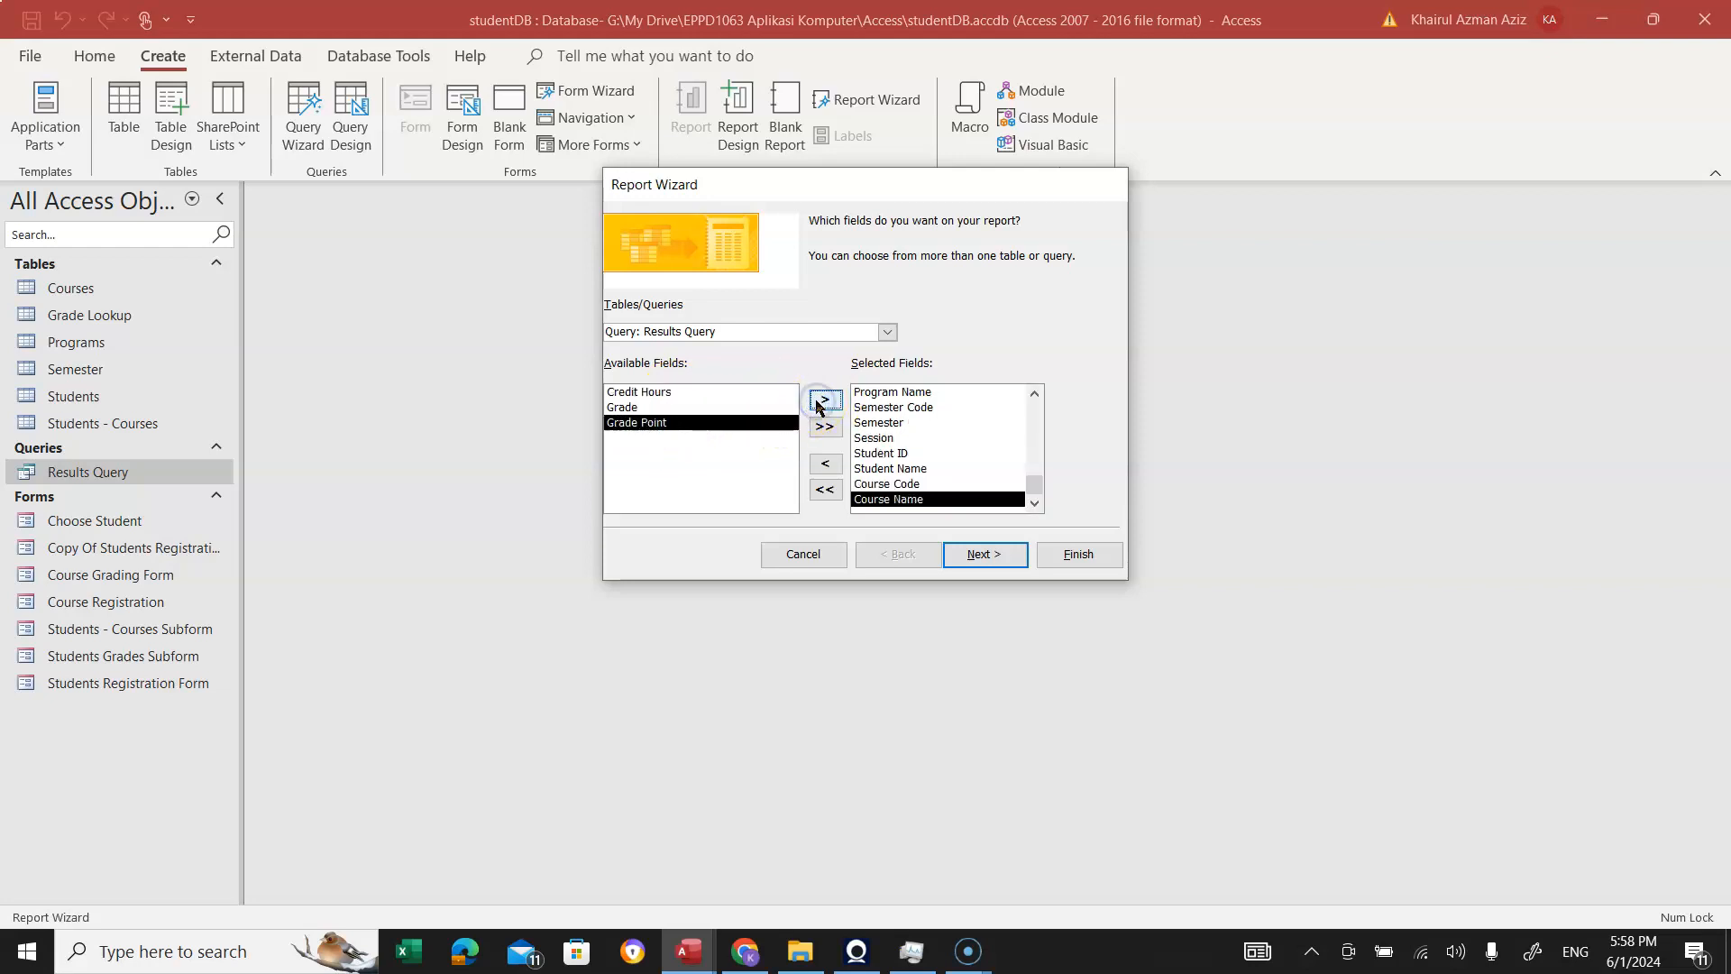
Add the Credit Hours, Grade and Grade Point fields to the report and proceed to the data view options.
{"action": "left_click", "coordinate": [656, 391]}
{"action": "left_click", "coordinate": [826, 402]}
{"action": "left_click", "coordinate": [829, 399]}
{"action": "left_click", "coordinate": [1036, 507]}
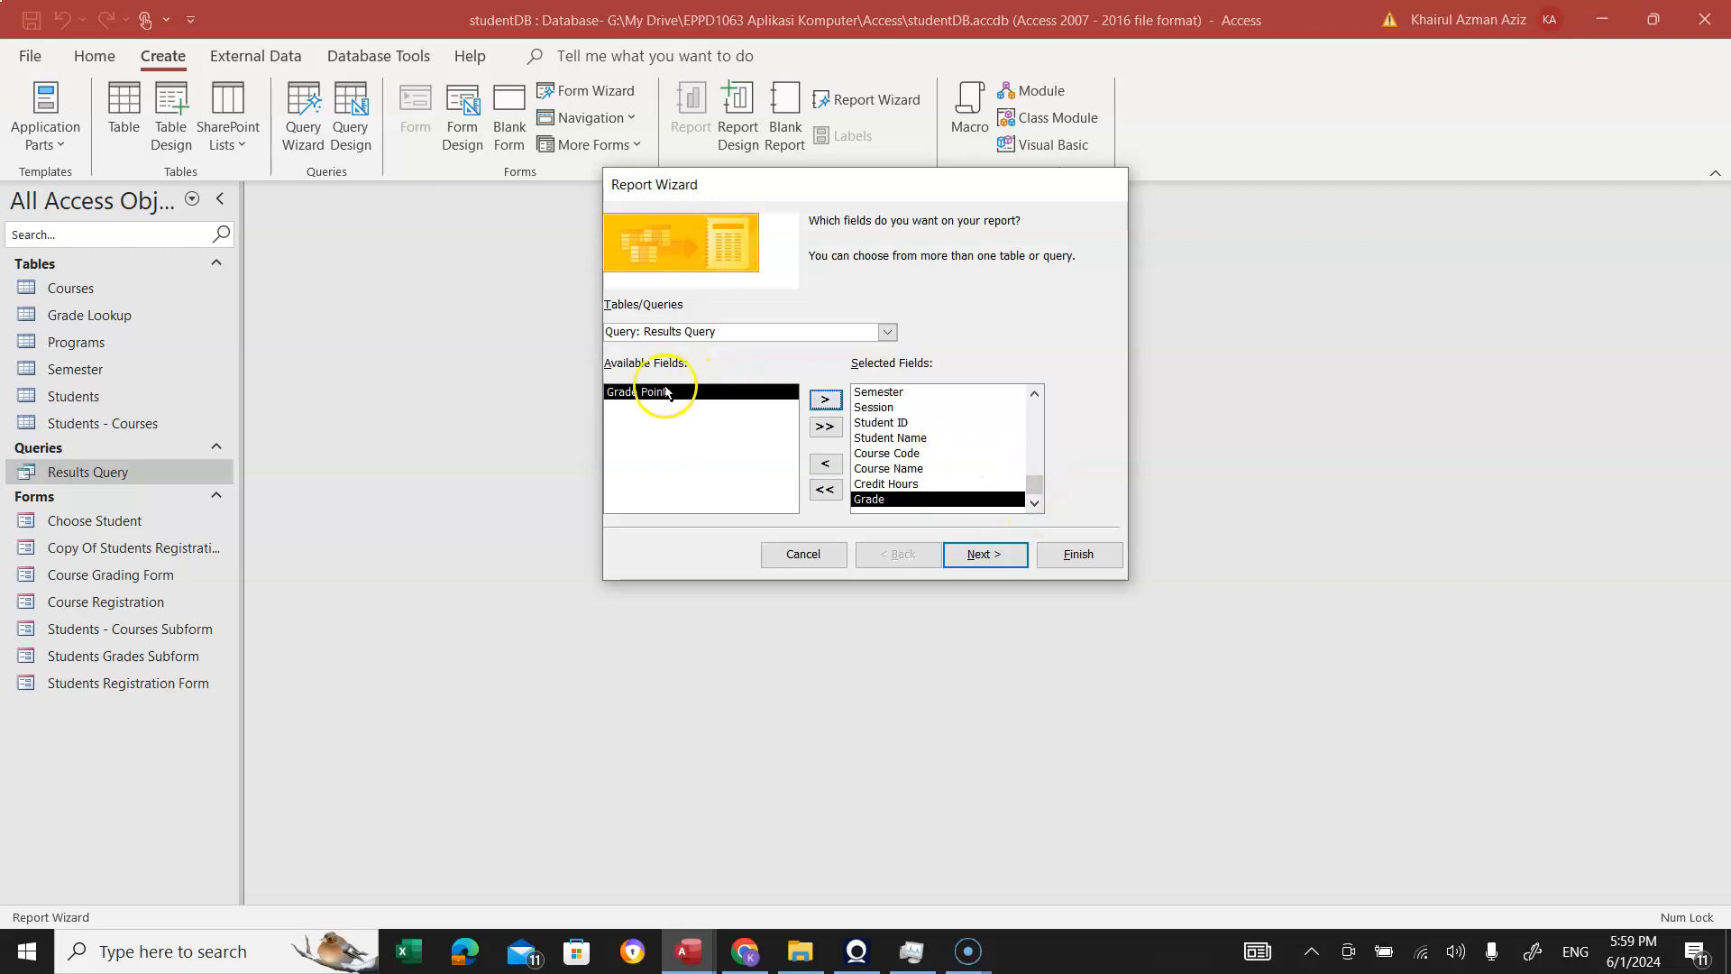
{"action": "left_click", "coordinate": [823, 400]}
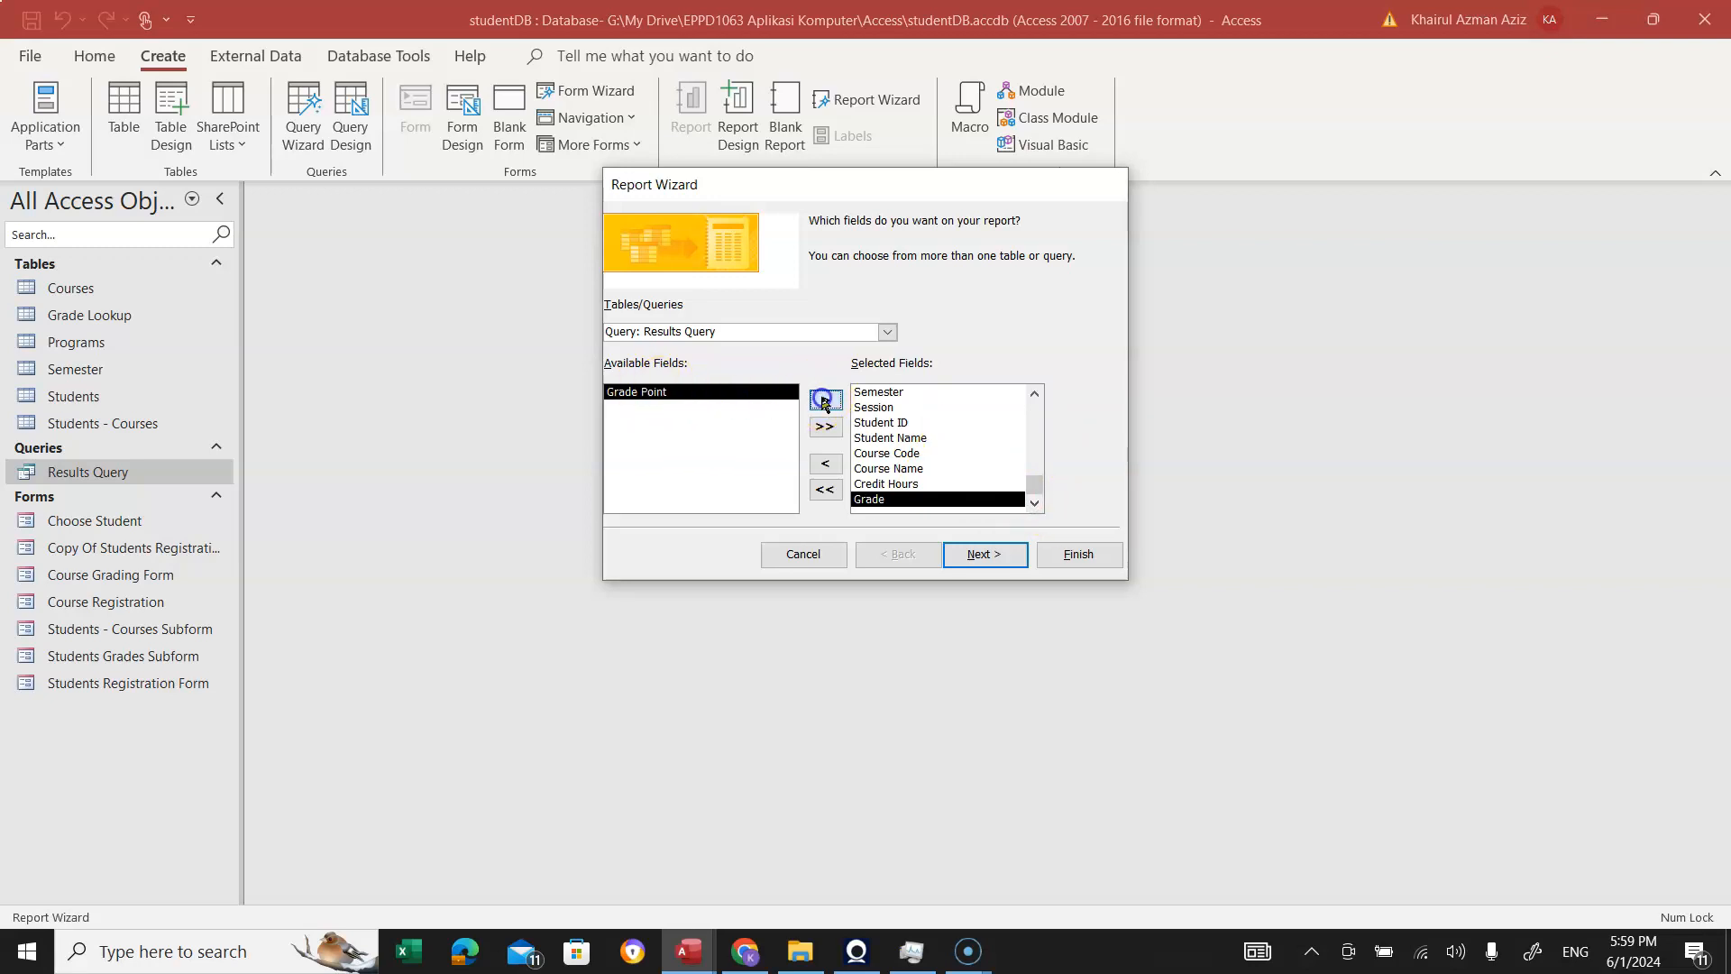
{"action": "left_click", "coordinate": [975, 557]}
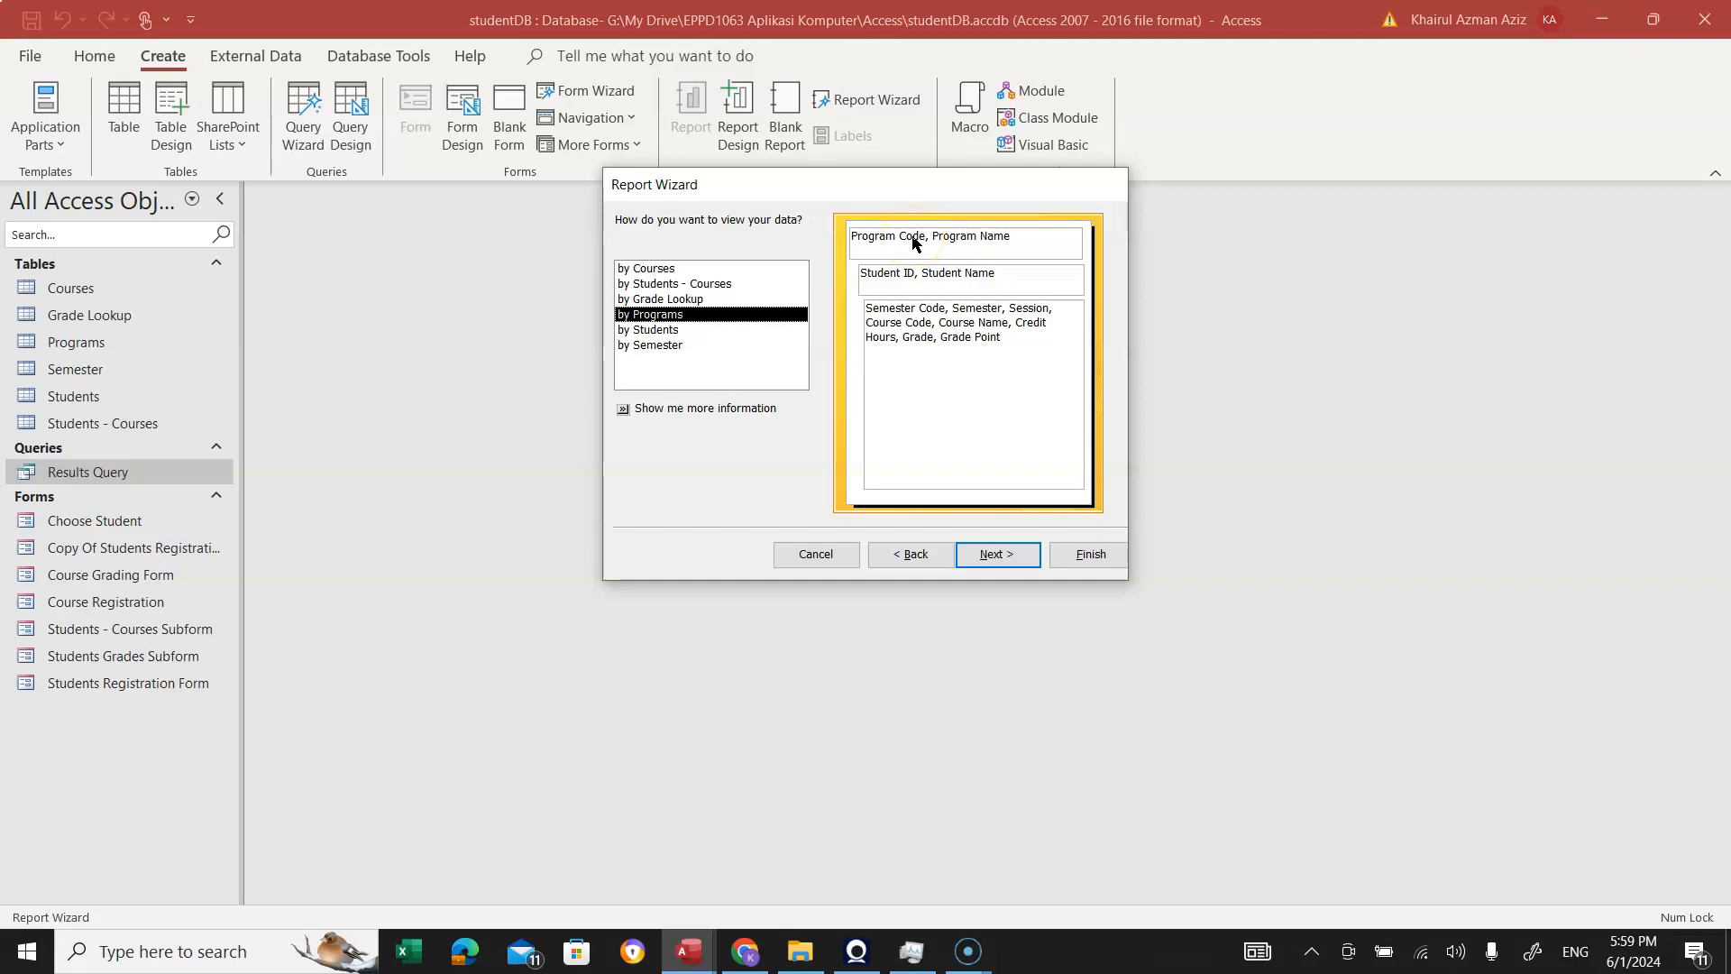
Compare the data groupings by Semester and by Students, and choose to view the report data by Programs.
{"action": "left_click", "coordinate": [658, 346]}
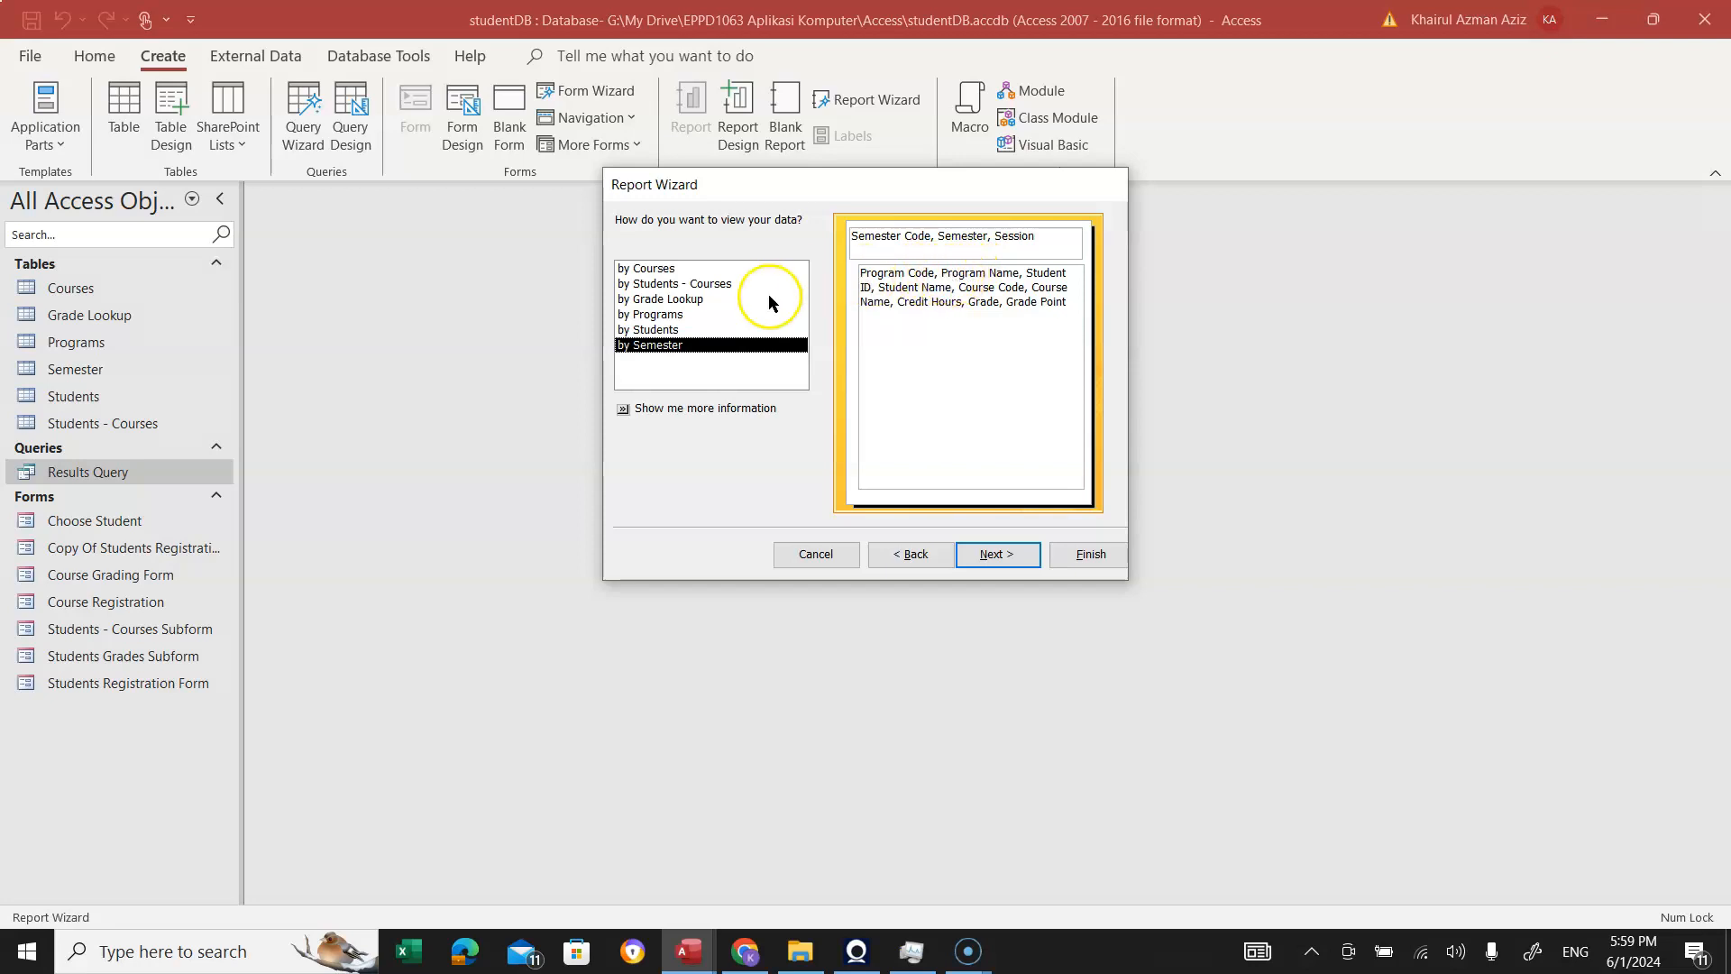
{"action": "left_click", "coordinate": [650, 330]}
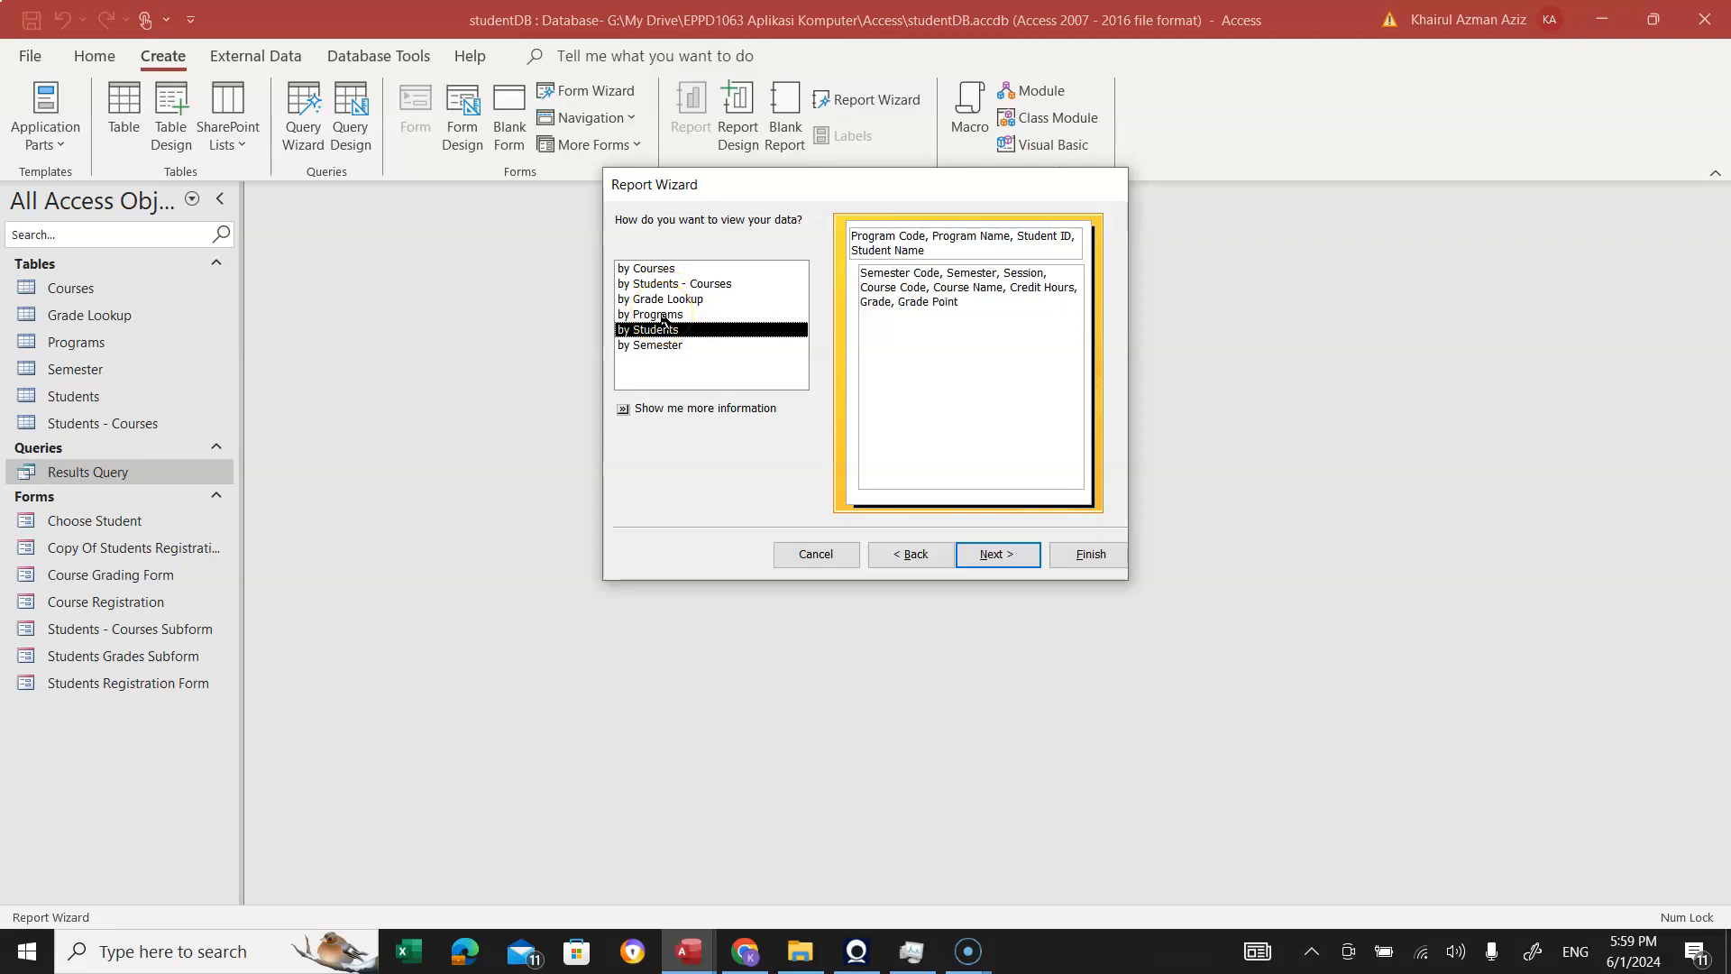
{"action": "left_click", "coordinate": [663, 315]}
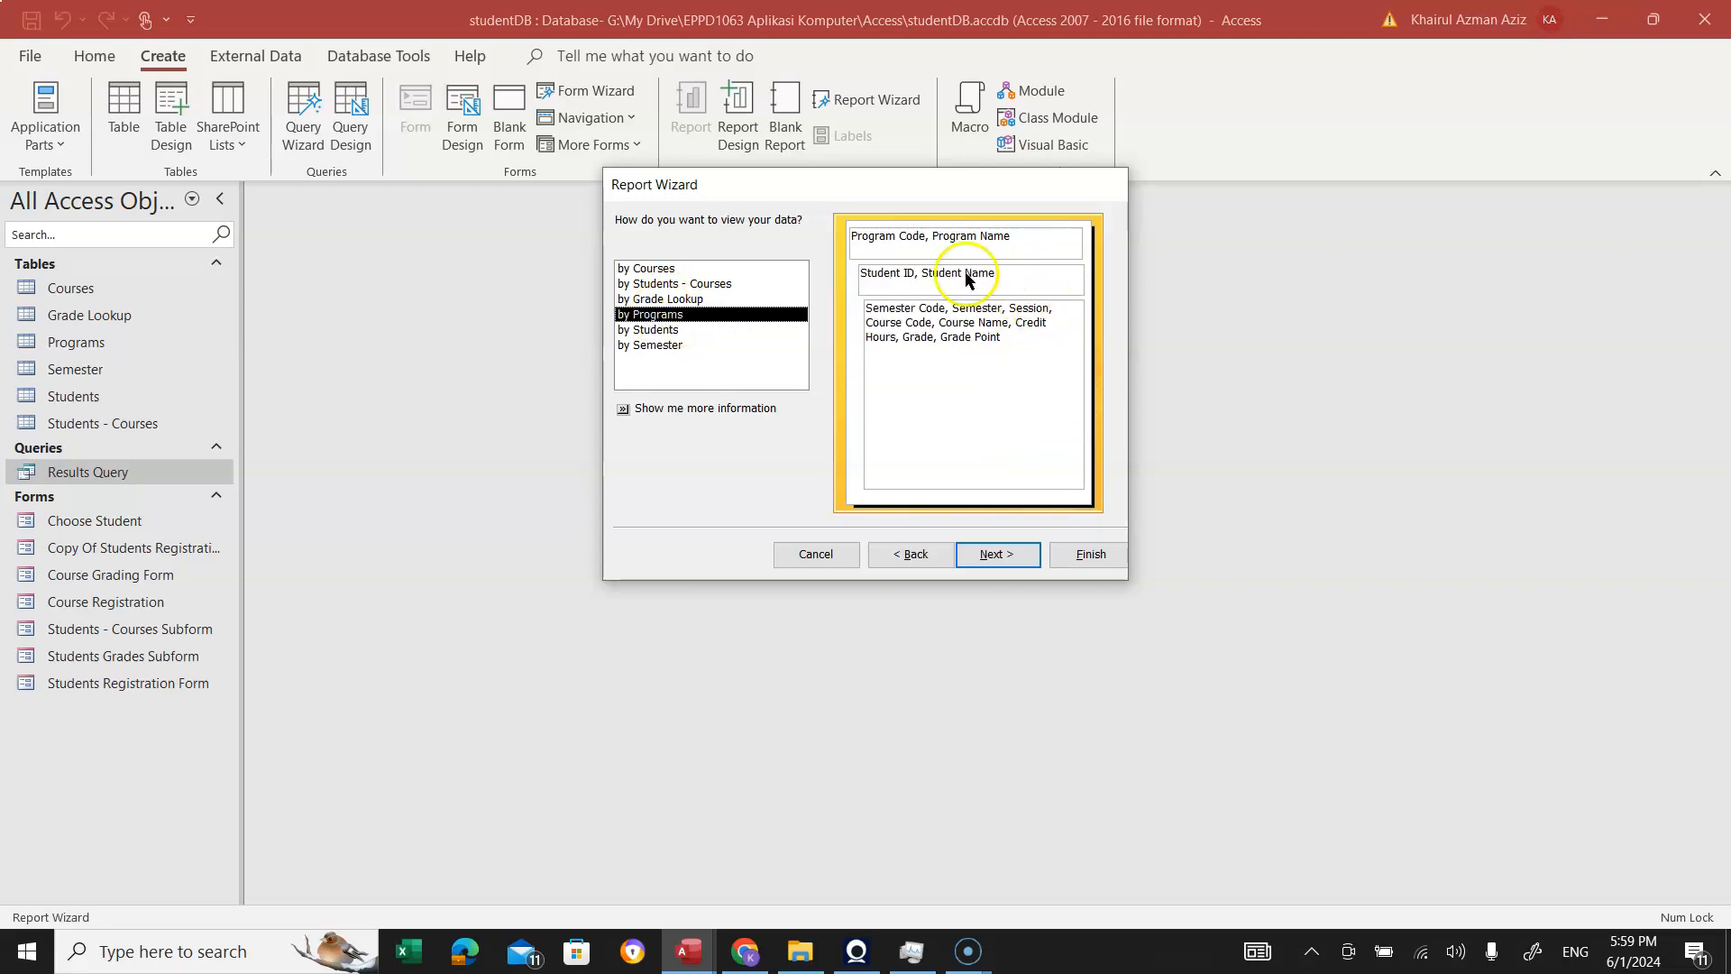
{"action": "left_click", "coordinate": [1009, 555]}
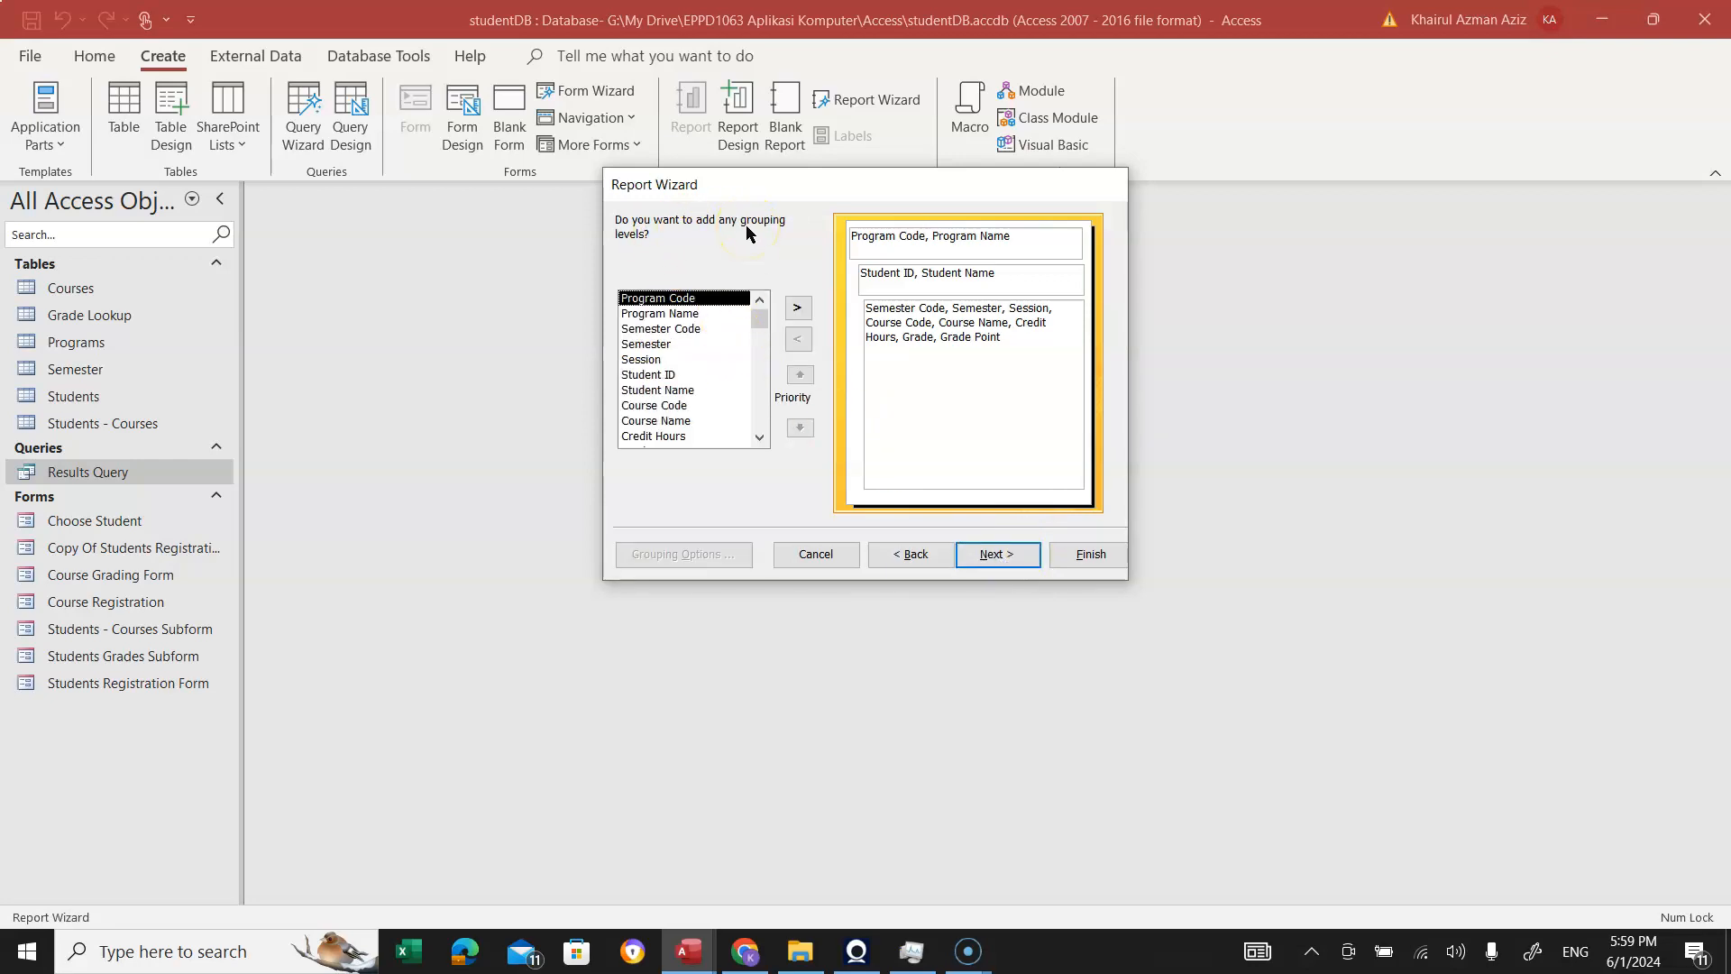
Add Semester Code as a grouping level beneath the student fields and proceed to the sorting options.
{"action": "left_click", "coordinate": [667, 344]}
{"action": "left_click", "coordinate": [690, 326]}
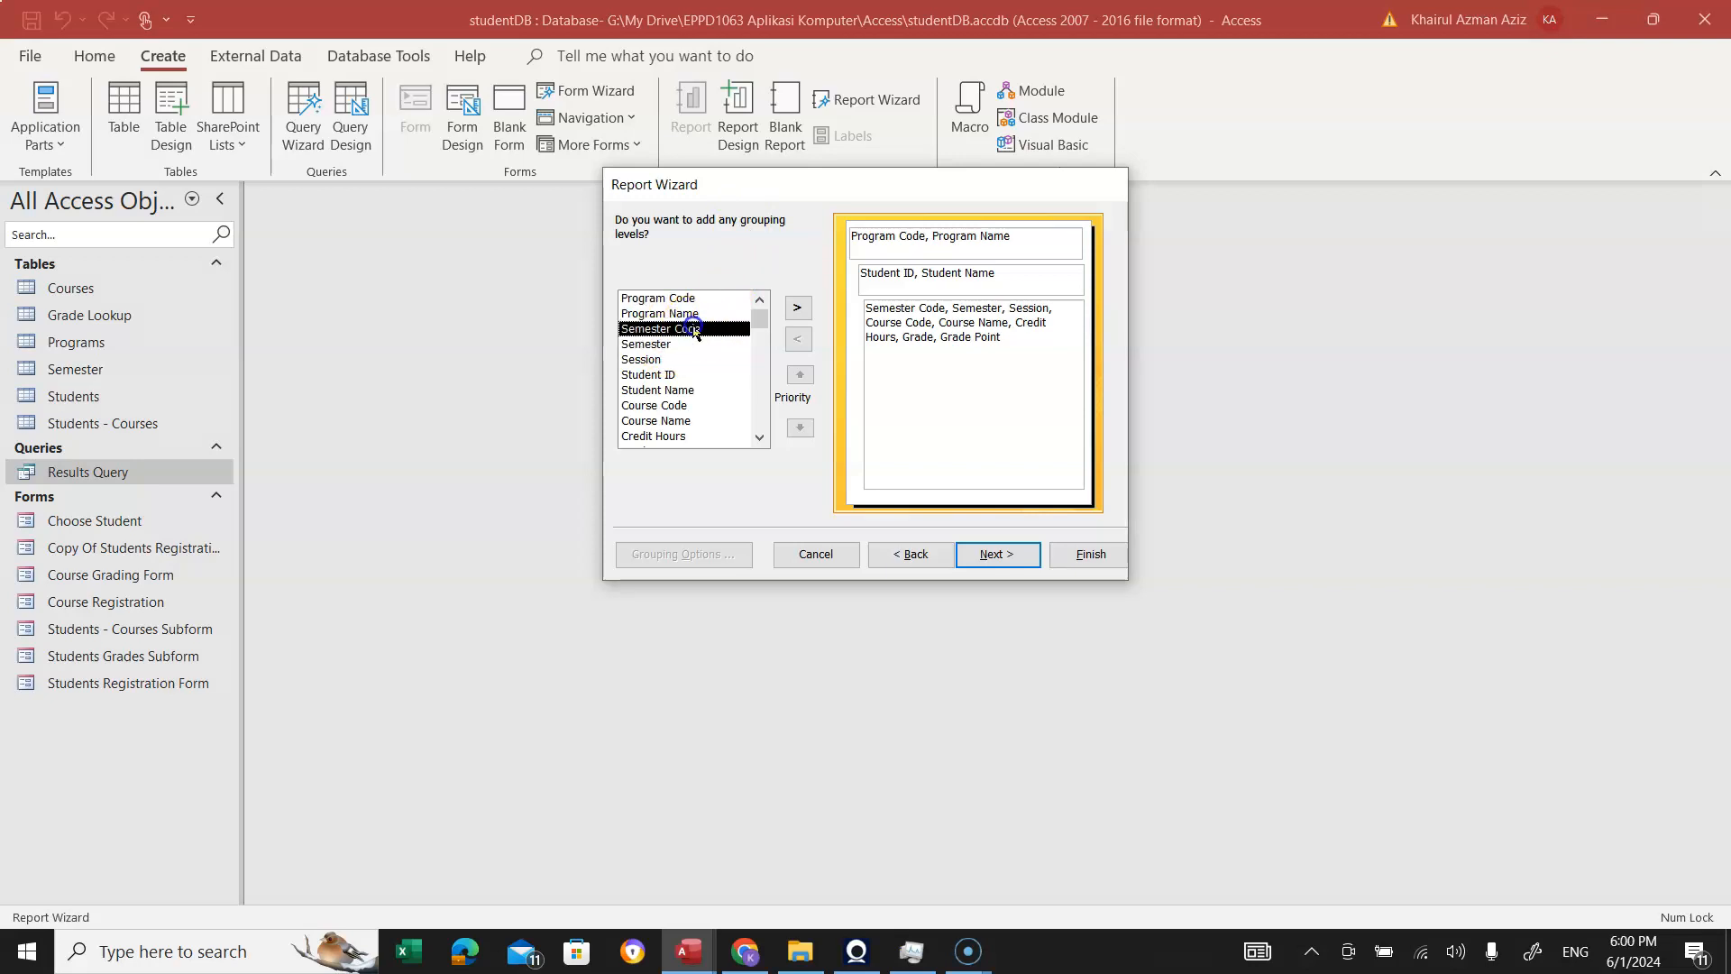
{"action": "left_click", "coordinate": [797, 310]}
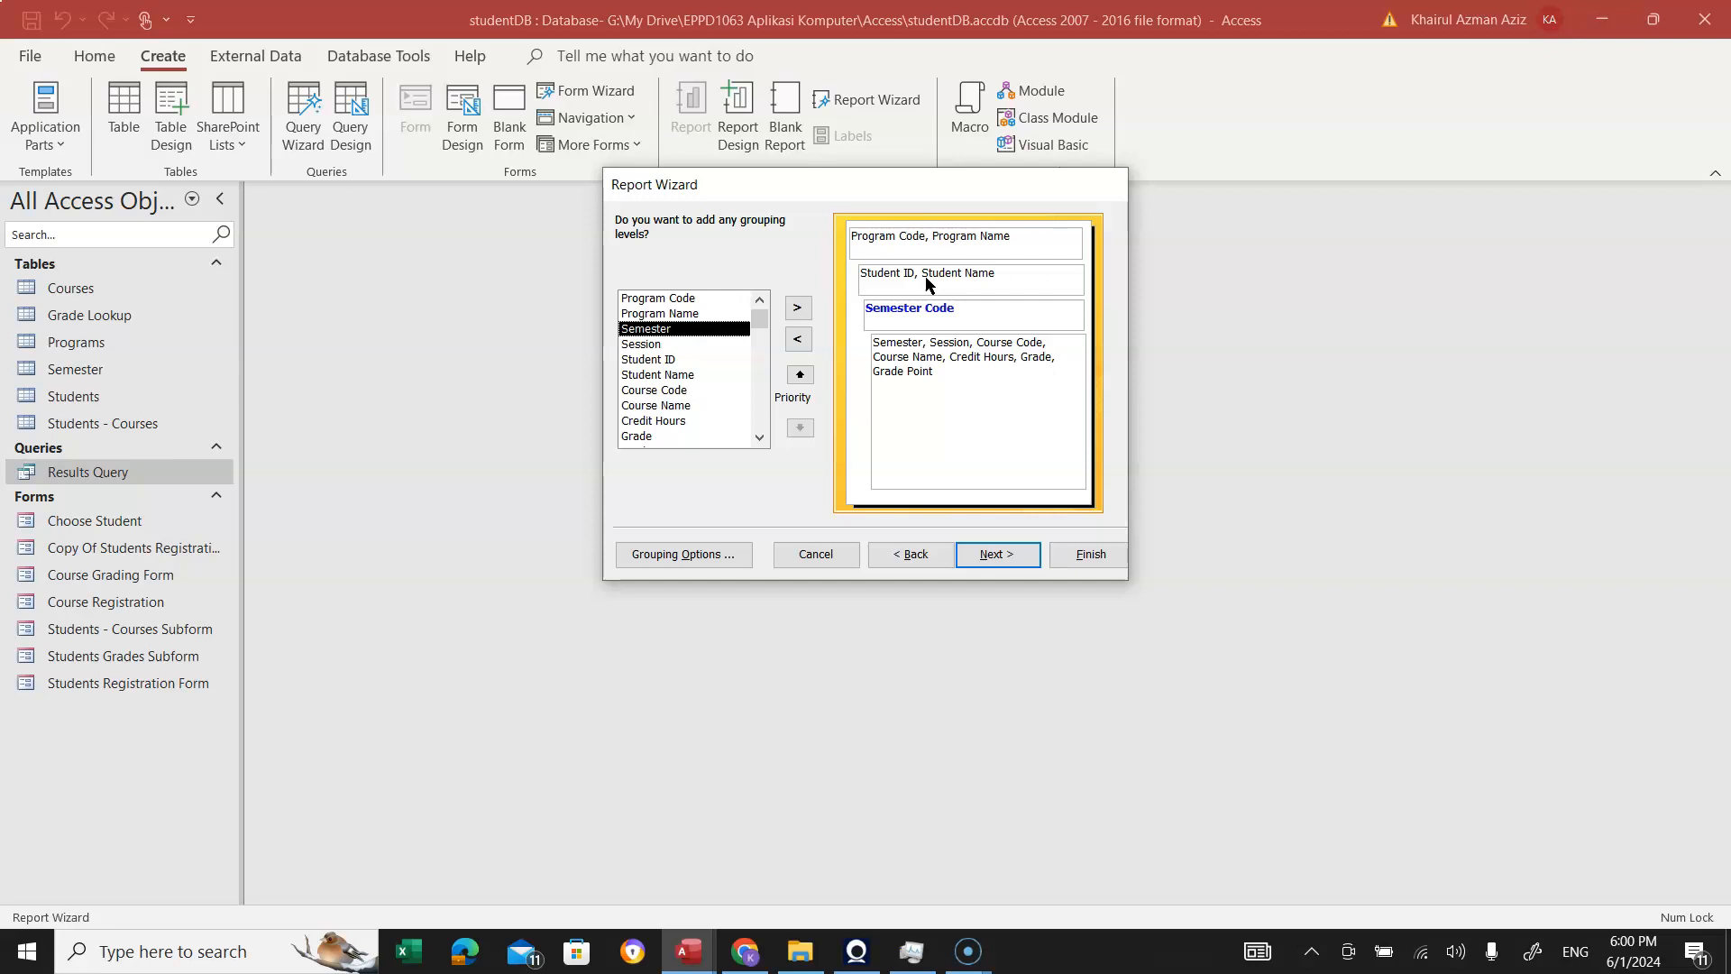
{"action": "left_click", "coordinate": [879, 321]}
{"action": "left_click", "coordinate": [991, 553]}
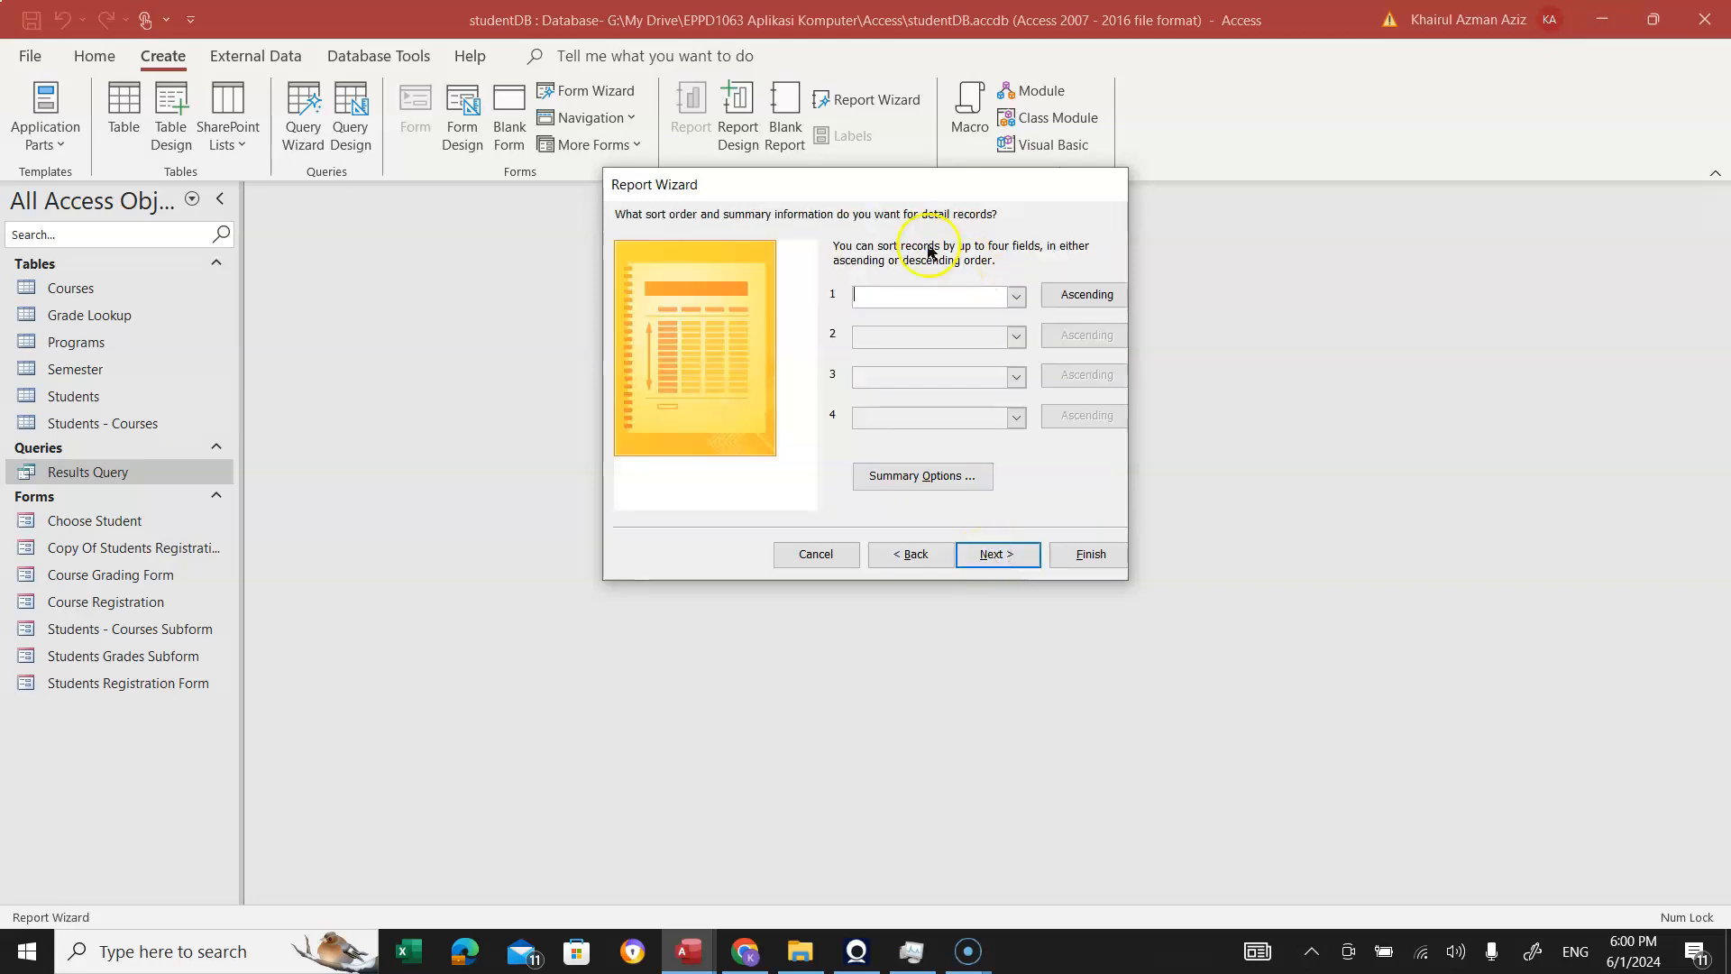
Sort the detail records by Course Code in ascending order and proceed to the layout options.
{"action": "left_click", "coordinate": [1016, 295]}
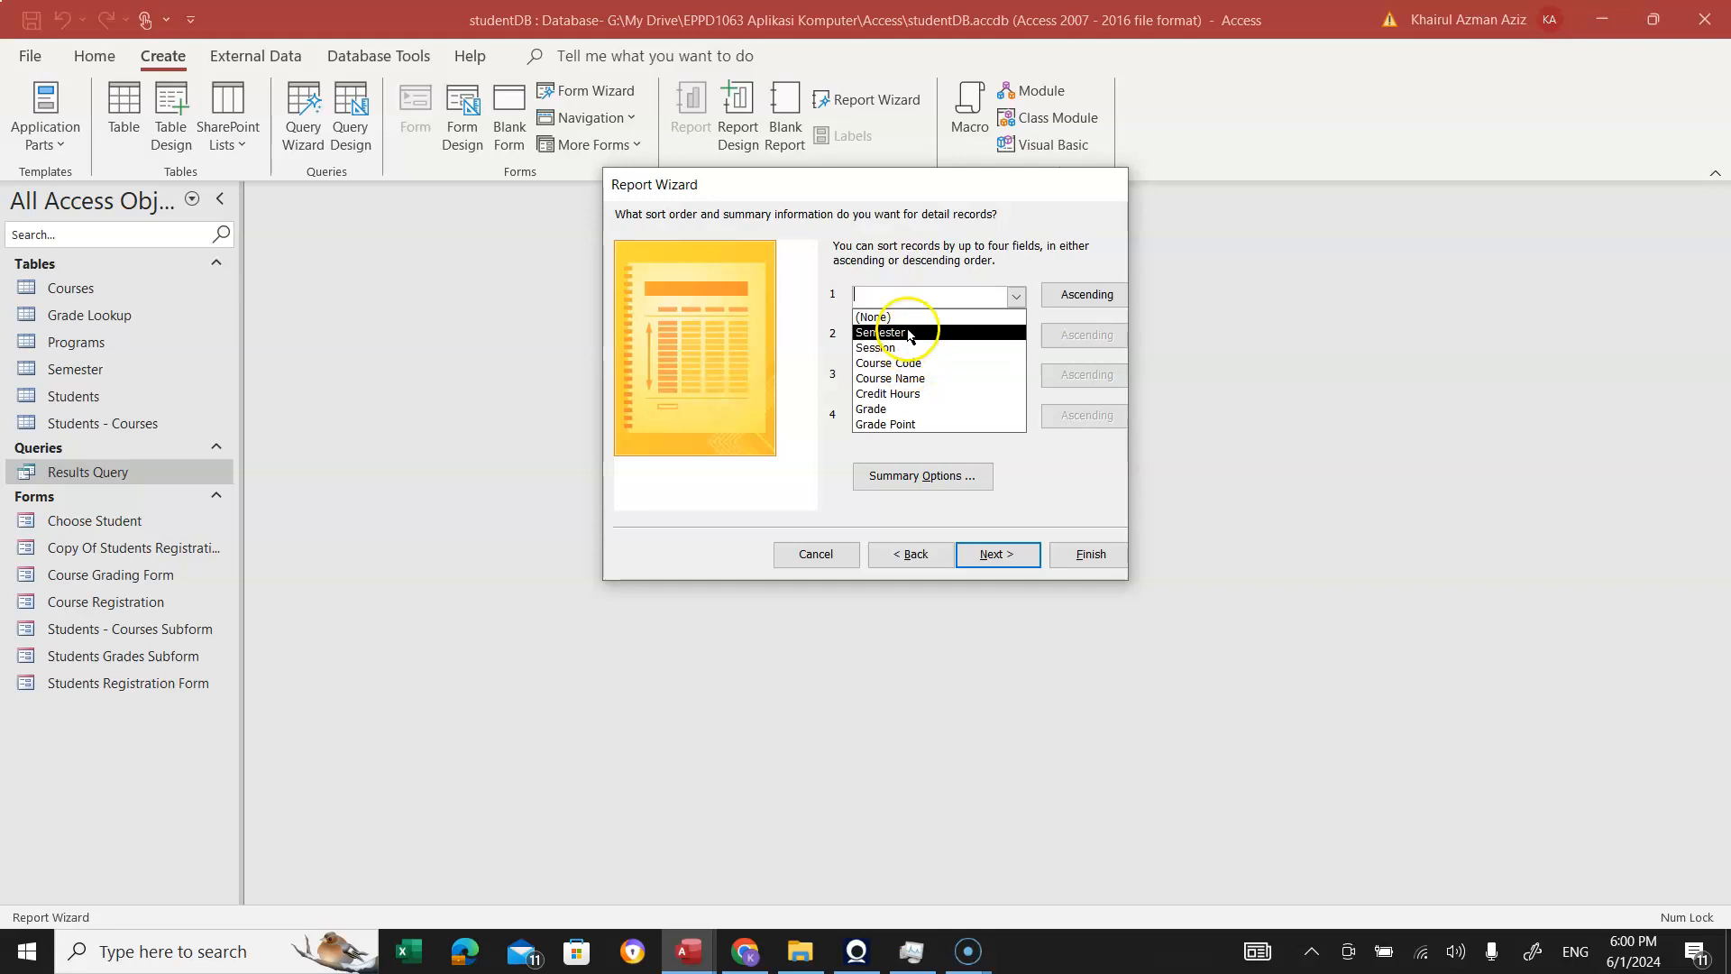
{"action": "left_click", "coordinate": [900, 364]}
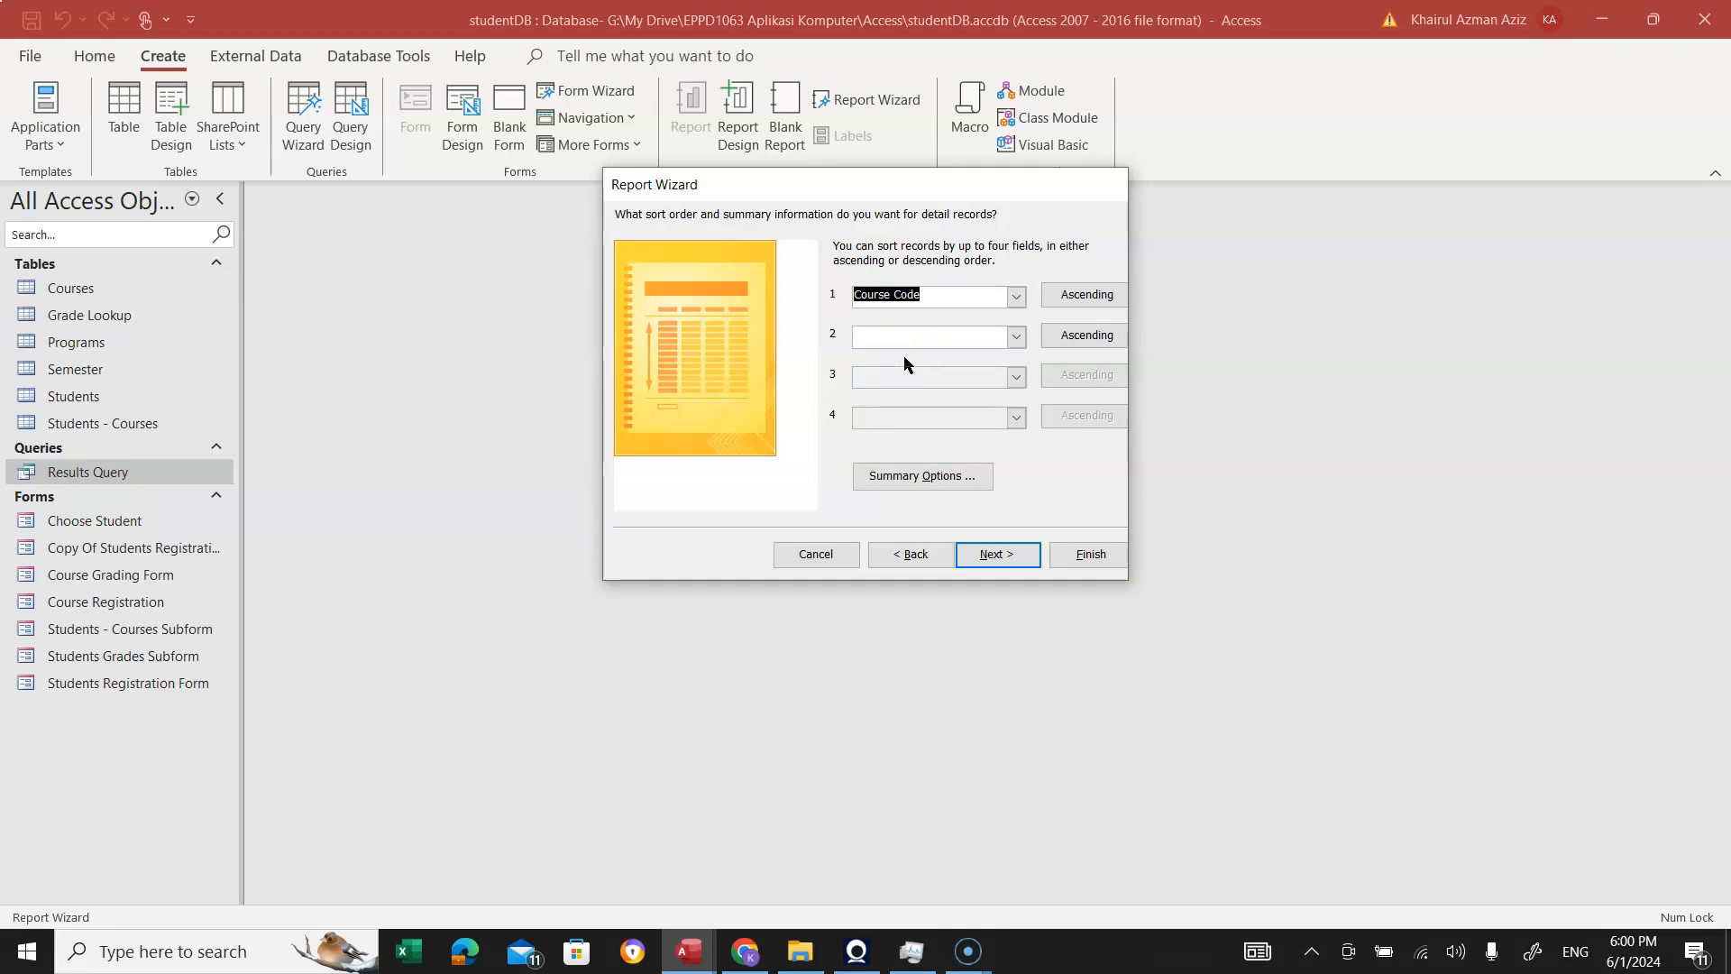
{"action": "left_click", "coordinate": [997, 554]}
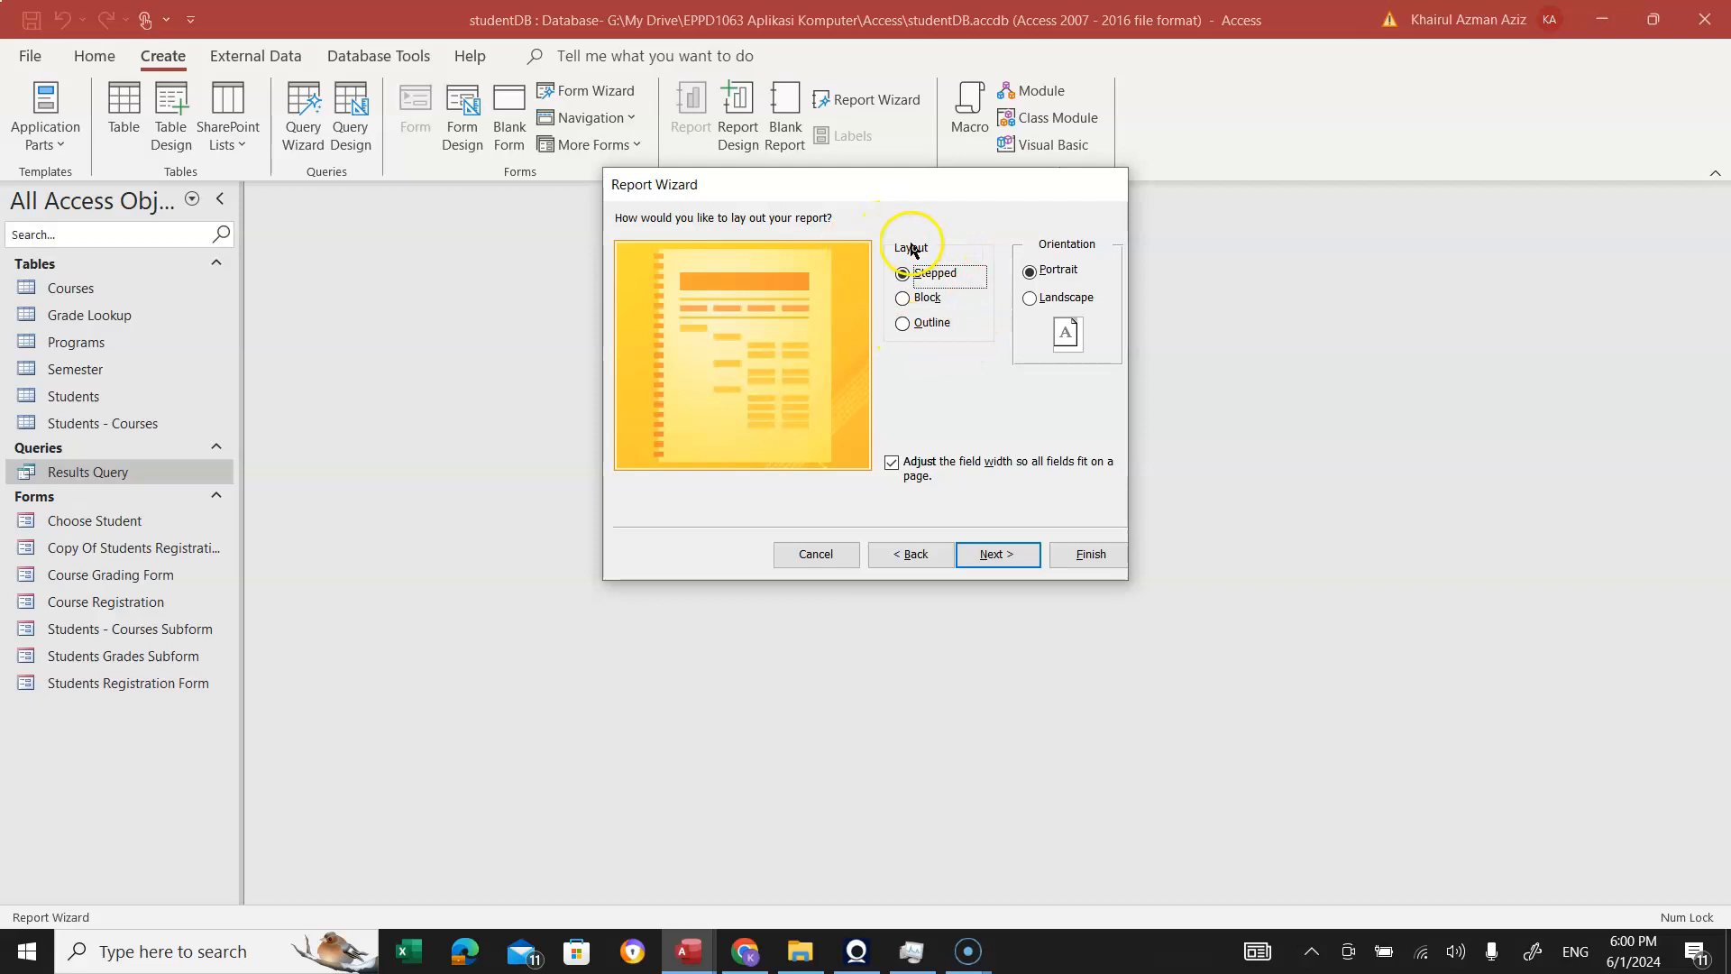
Choose the Outline layout for the report and proceed to the title options.
{"action": "left_click", "coordinate": [903, 299]}
{"action": "left_click", "coordinate": [904, 325]}
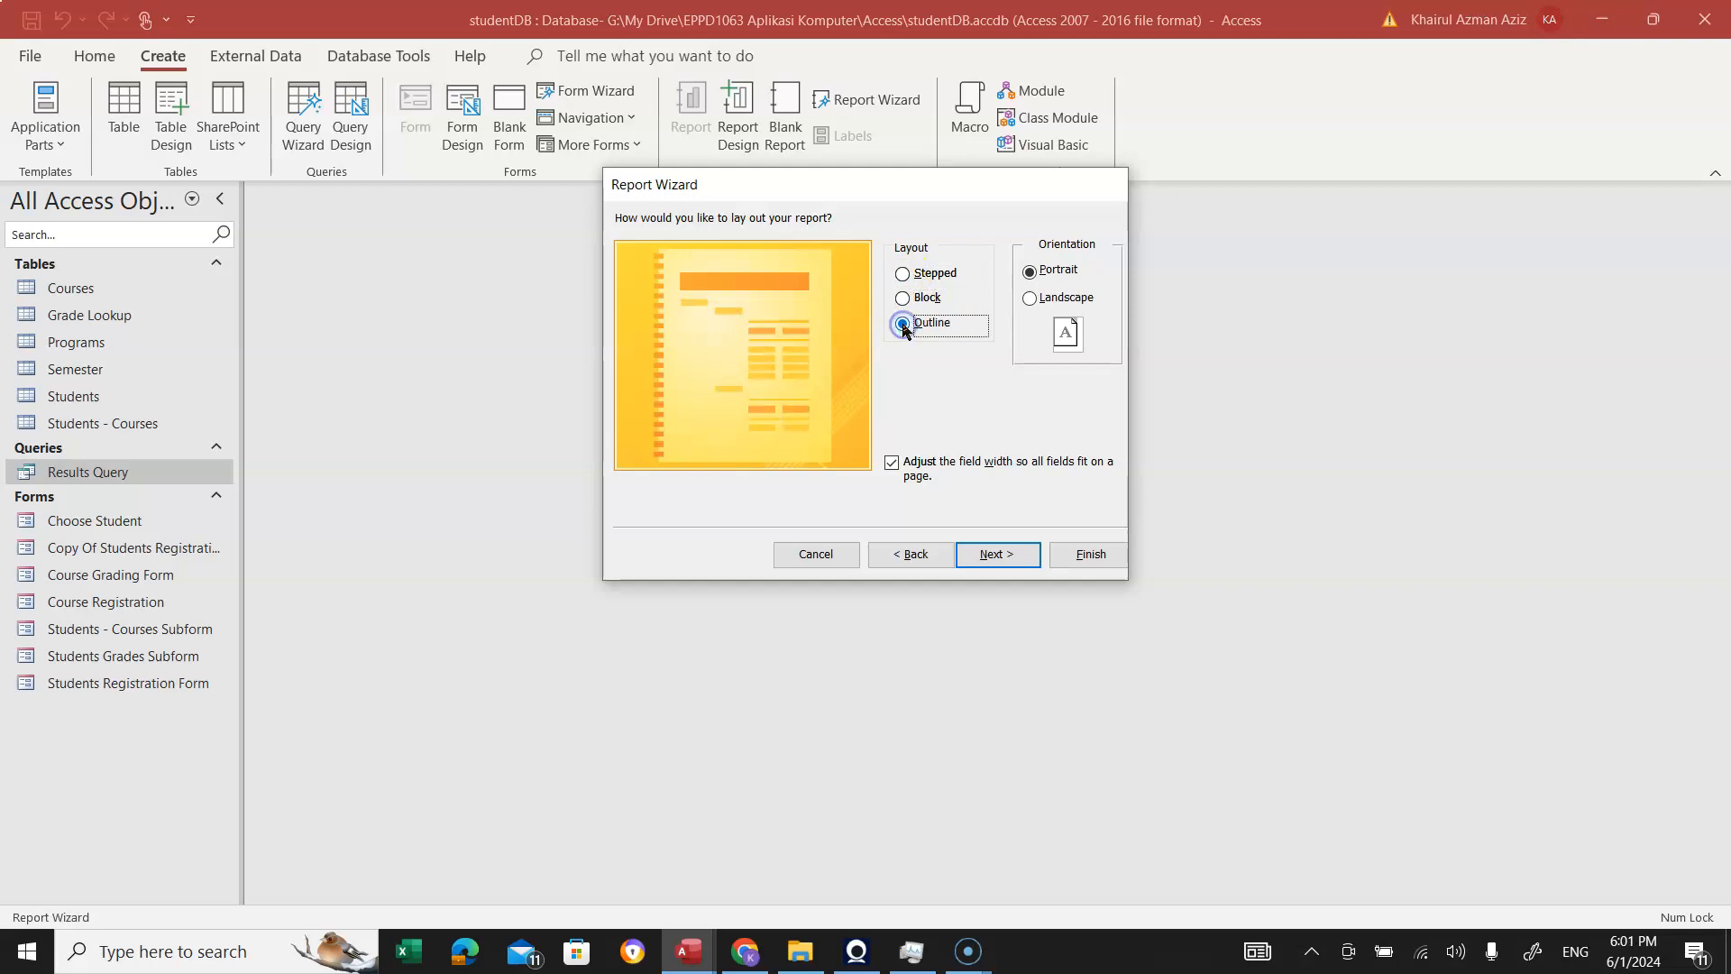
{"action": "left_click", "coordinate": [996, 556]}
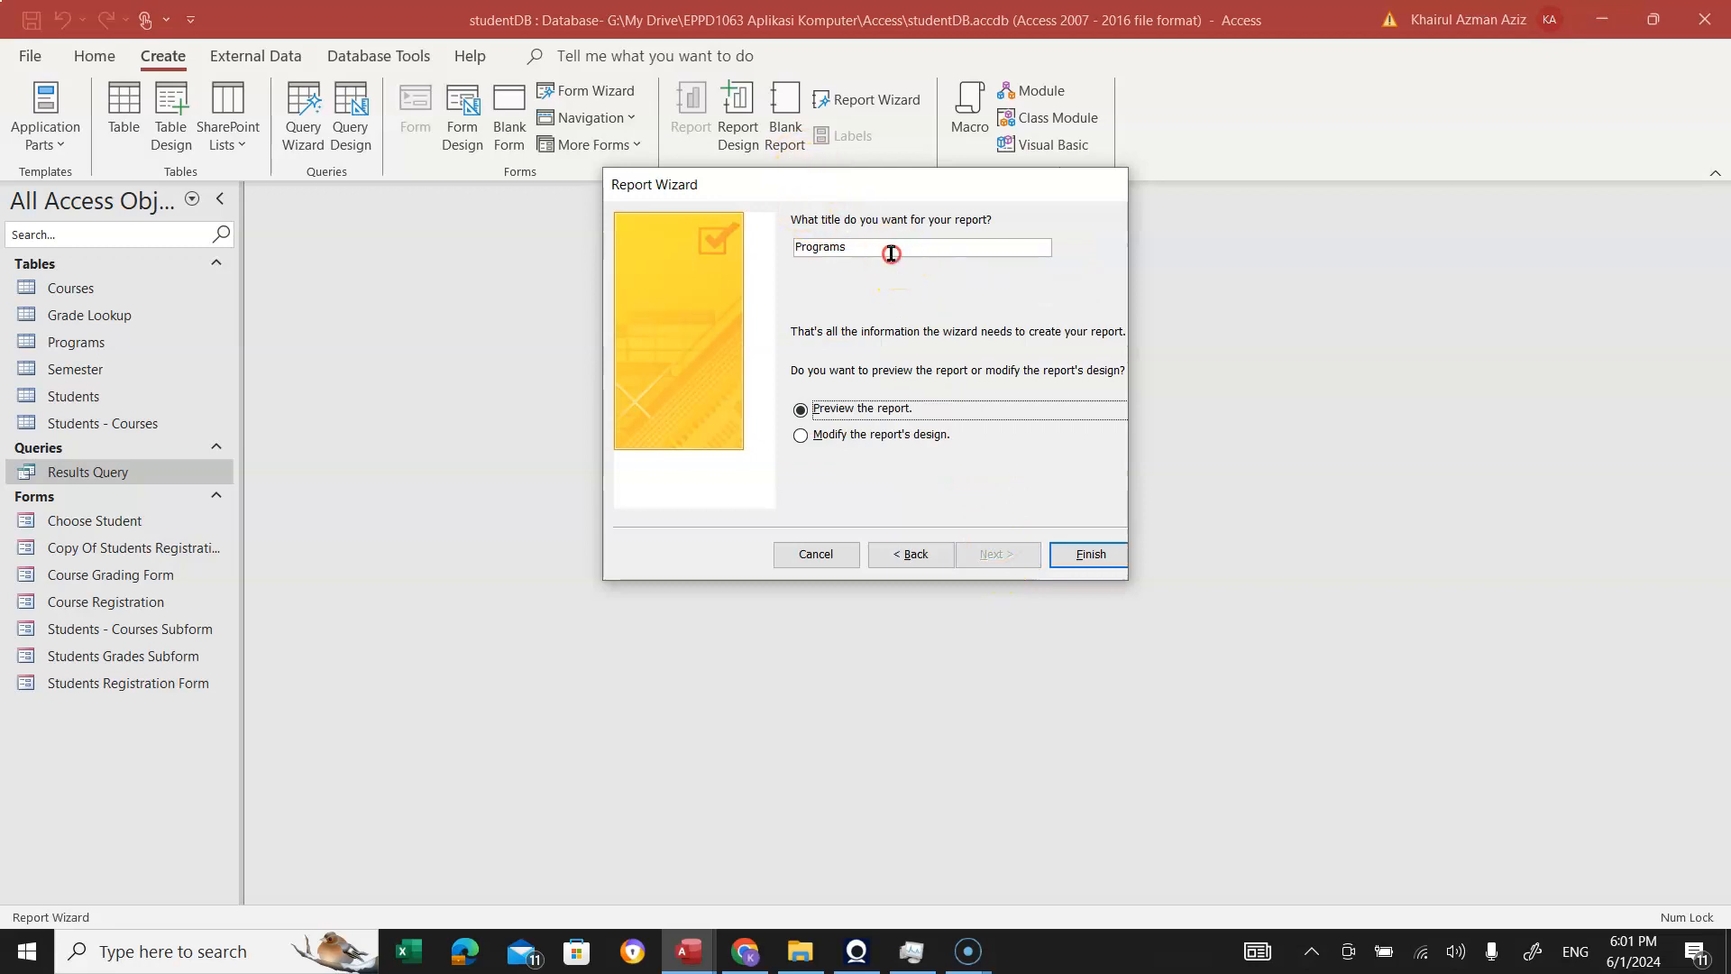
Title the report Results Summary and finish the wizard with a preview of the report.
{"action": "double_click", "coordinate": [812, 245]}
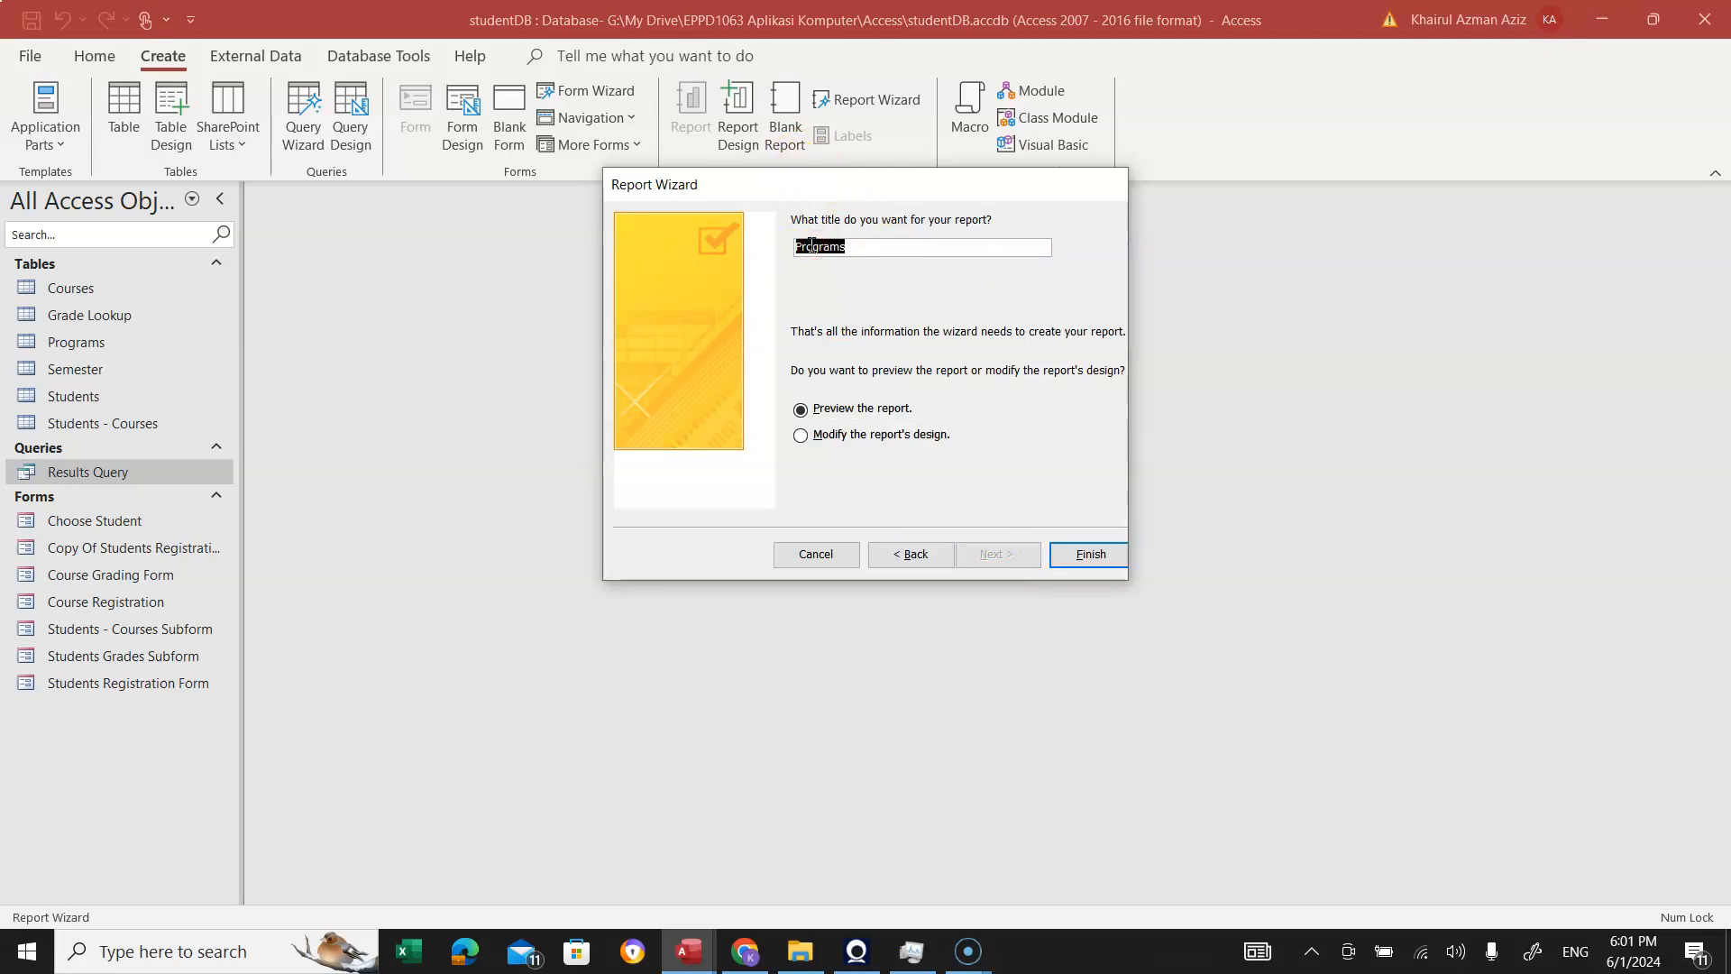
{"action": "type", "text": "Results Summary"}
{"action": "left_click", "coordinate": [1089, 556]}
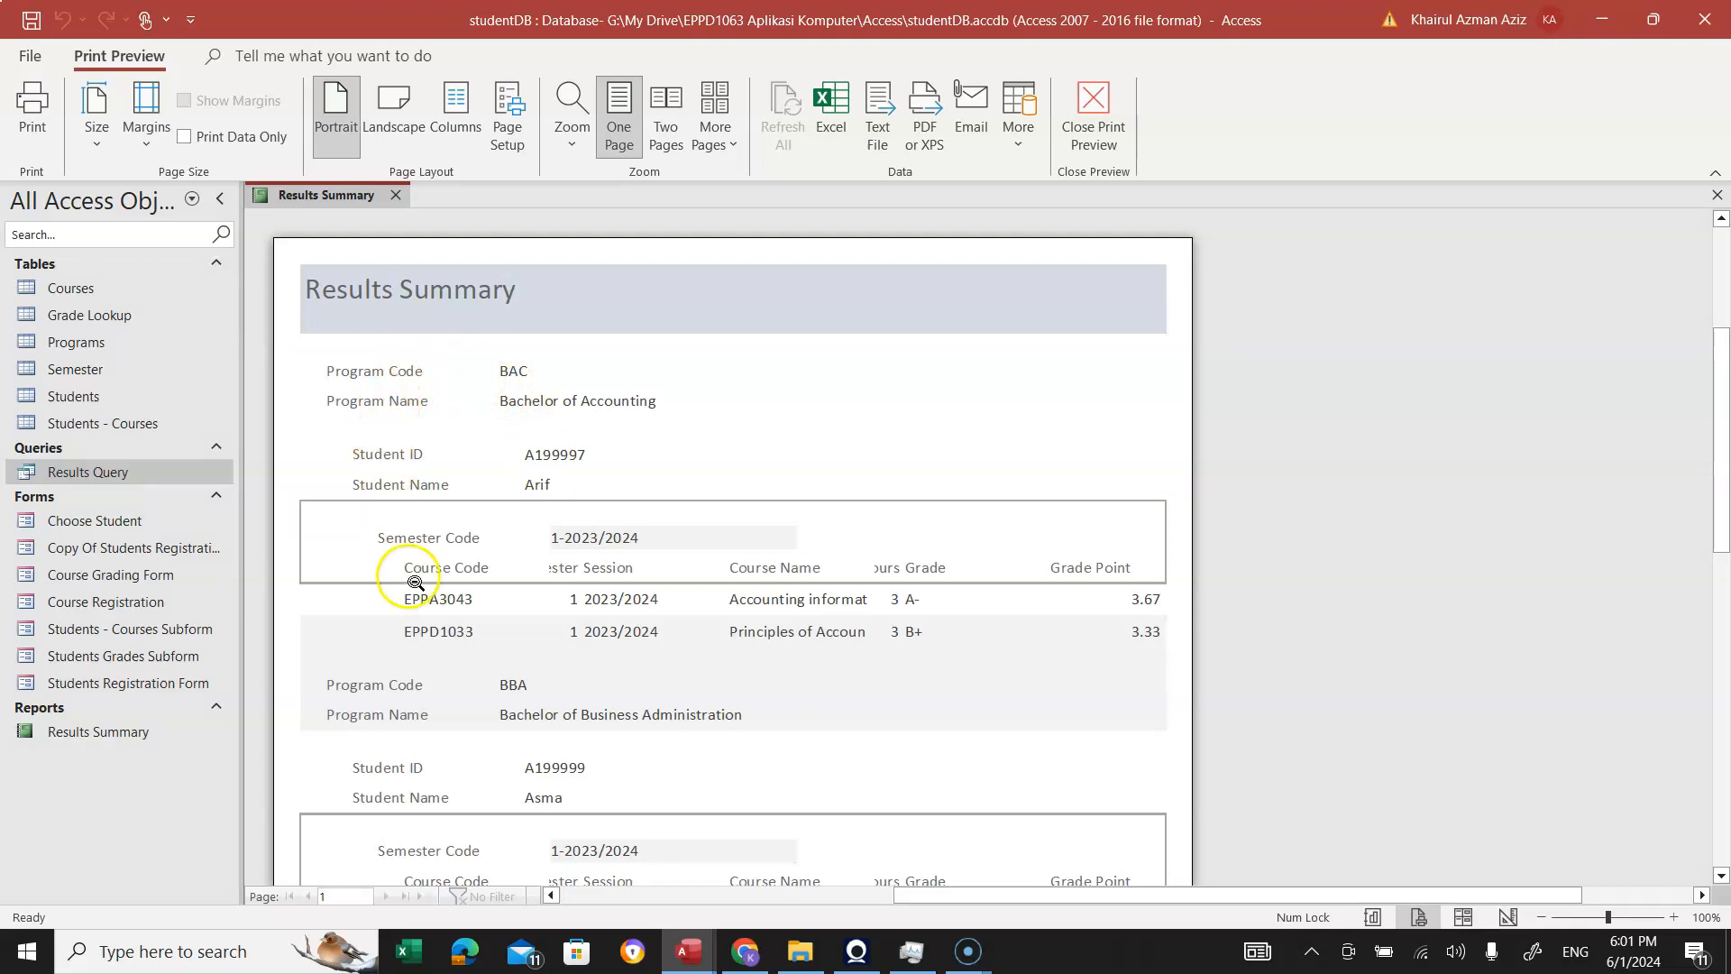
Check the Results Summary preview for cut-off columns and close it to work in Design View.
{"action": "scroll", "coordinate": [411, 388], "scroll_direction": "down", "scroll_amount": 1}
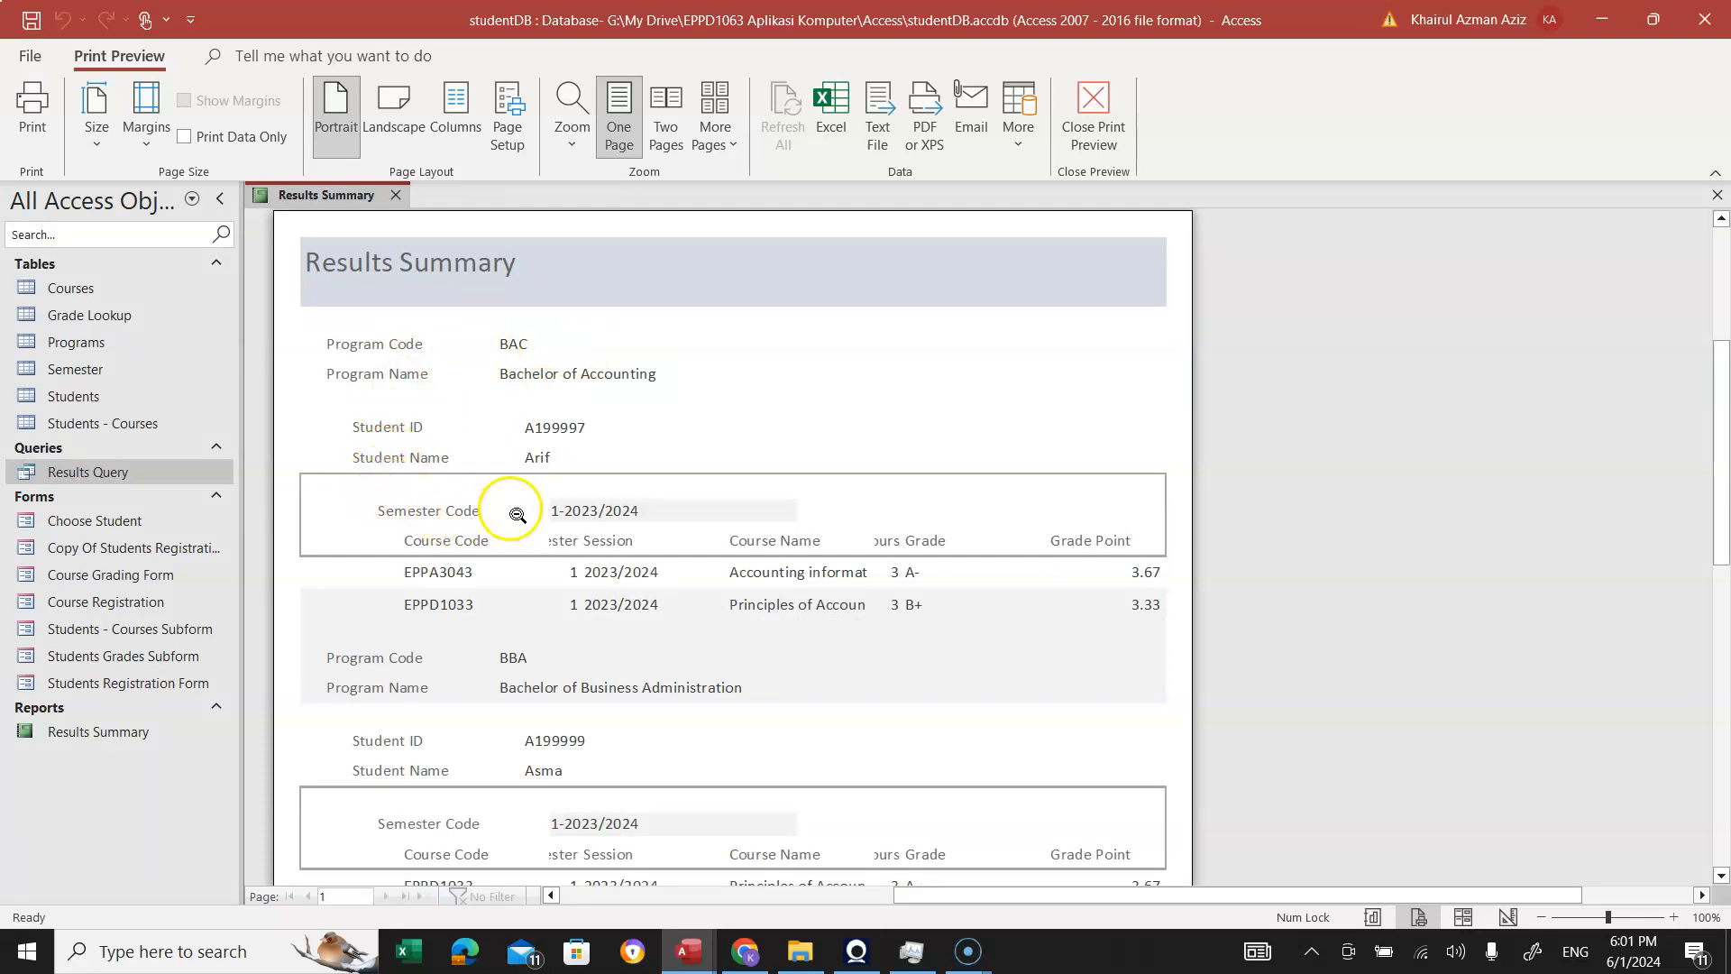
{"action": "scroll", "coordinate": [526, 532], "scroll_direction": "down", "scroll_amount": 3}
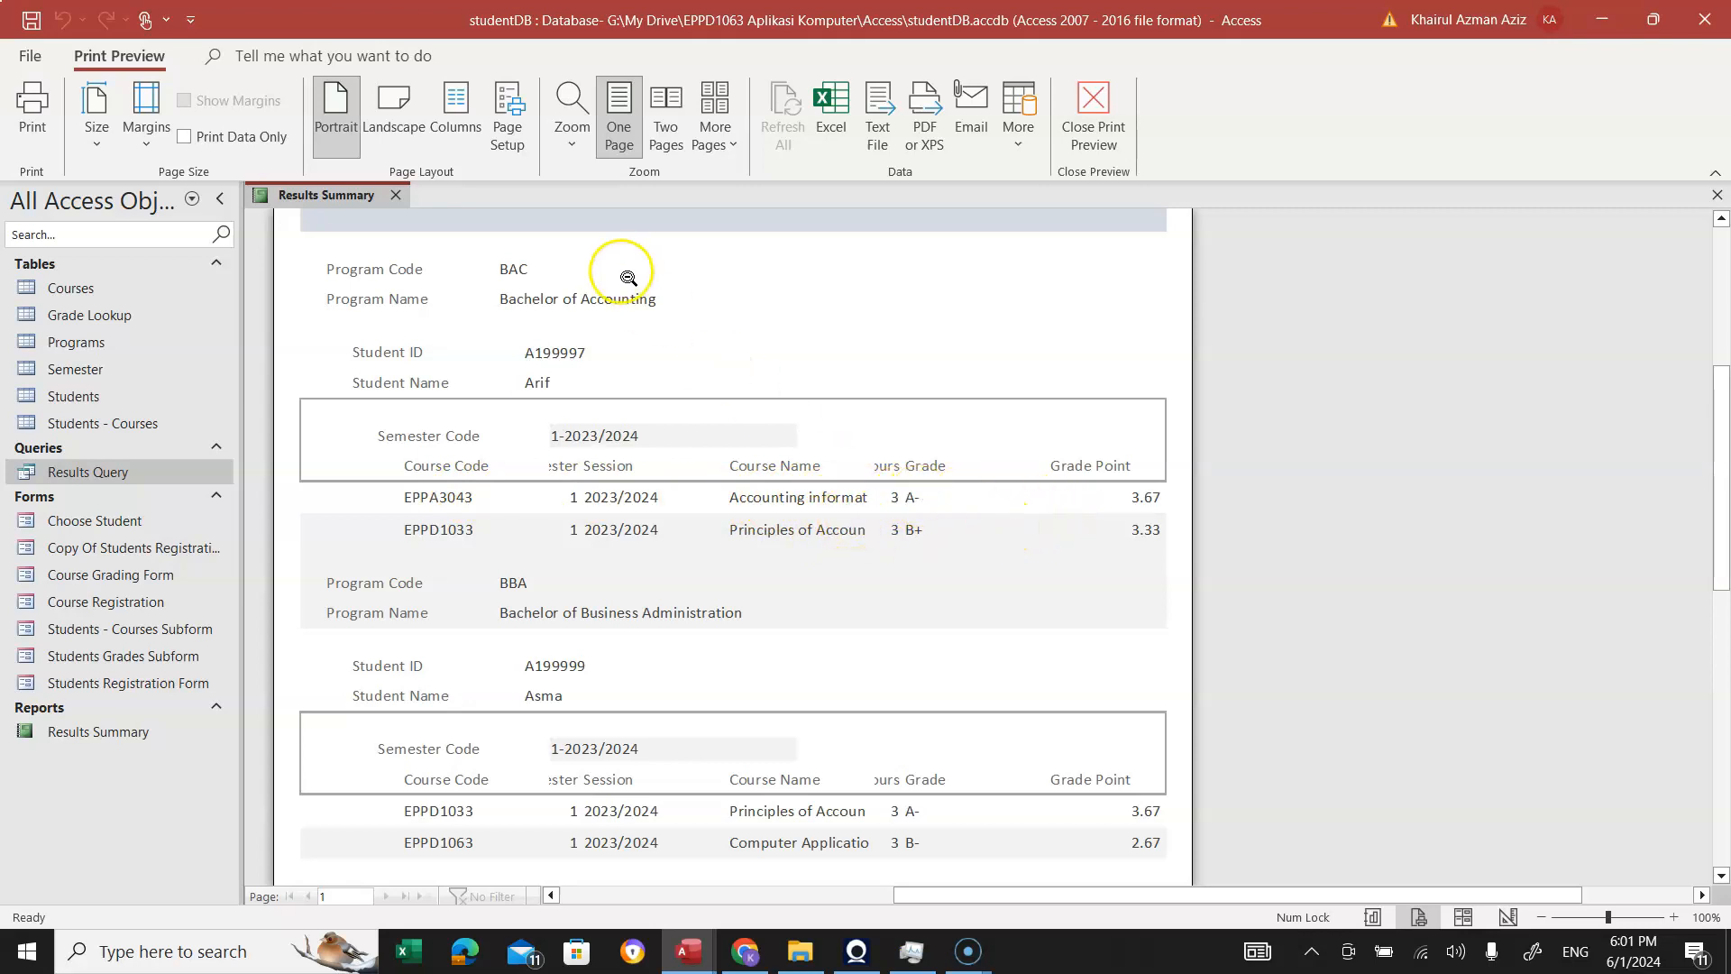
{"action": "left_click", "coordinate": [395, 195]}
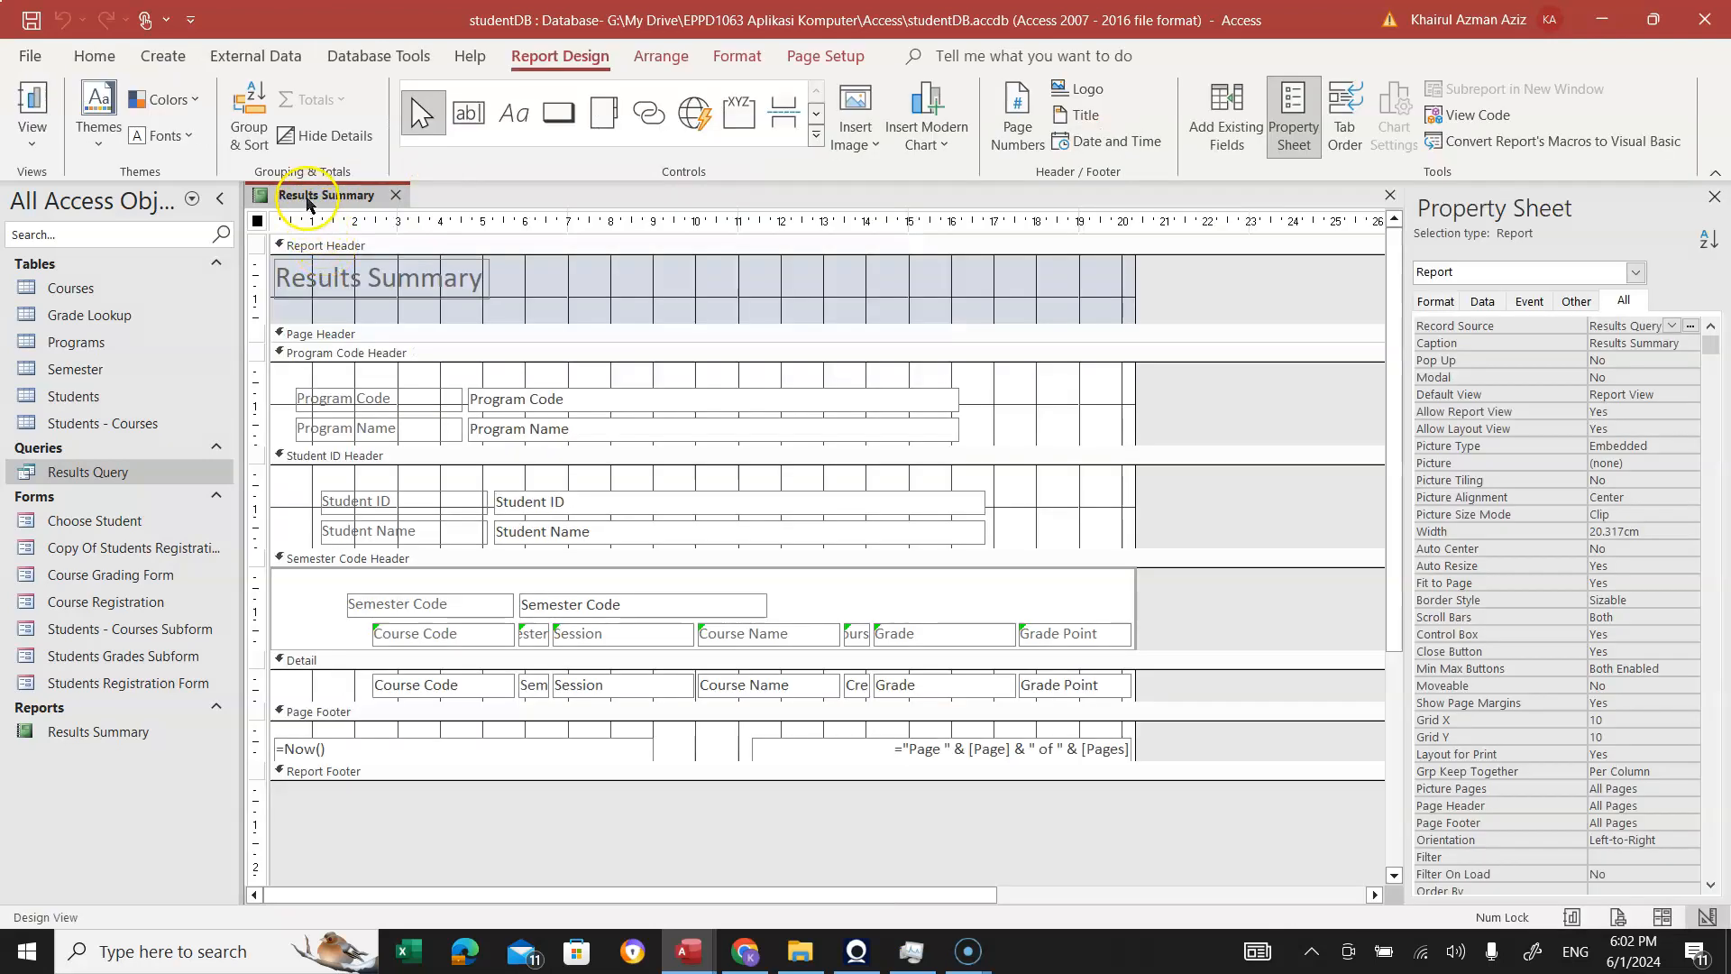
{"action": "left_click", "coordinate": [14, 146]}
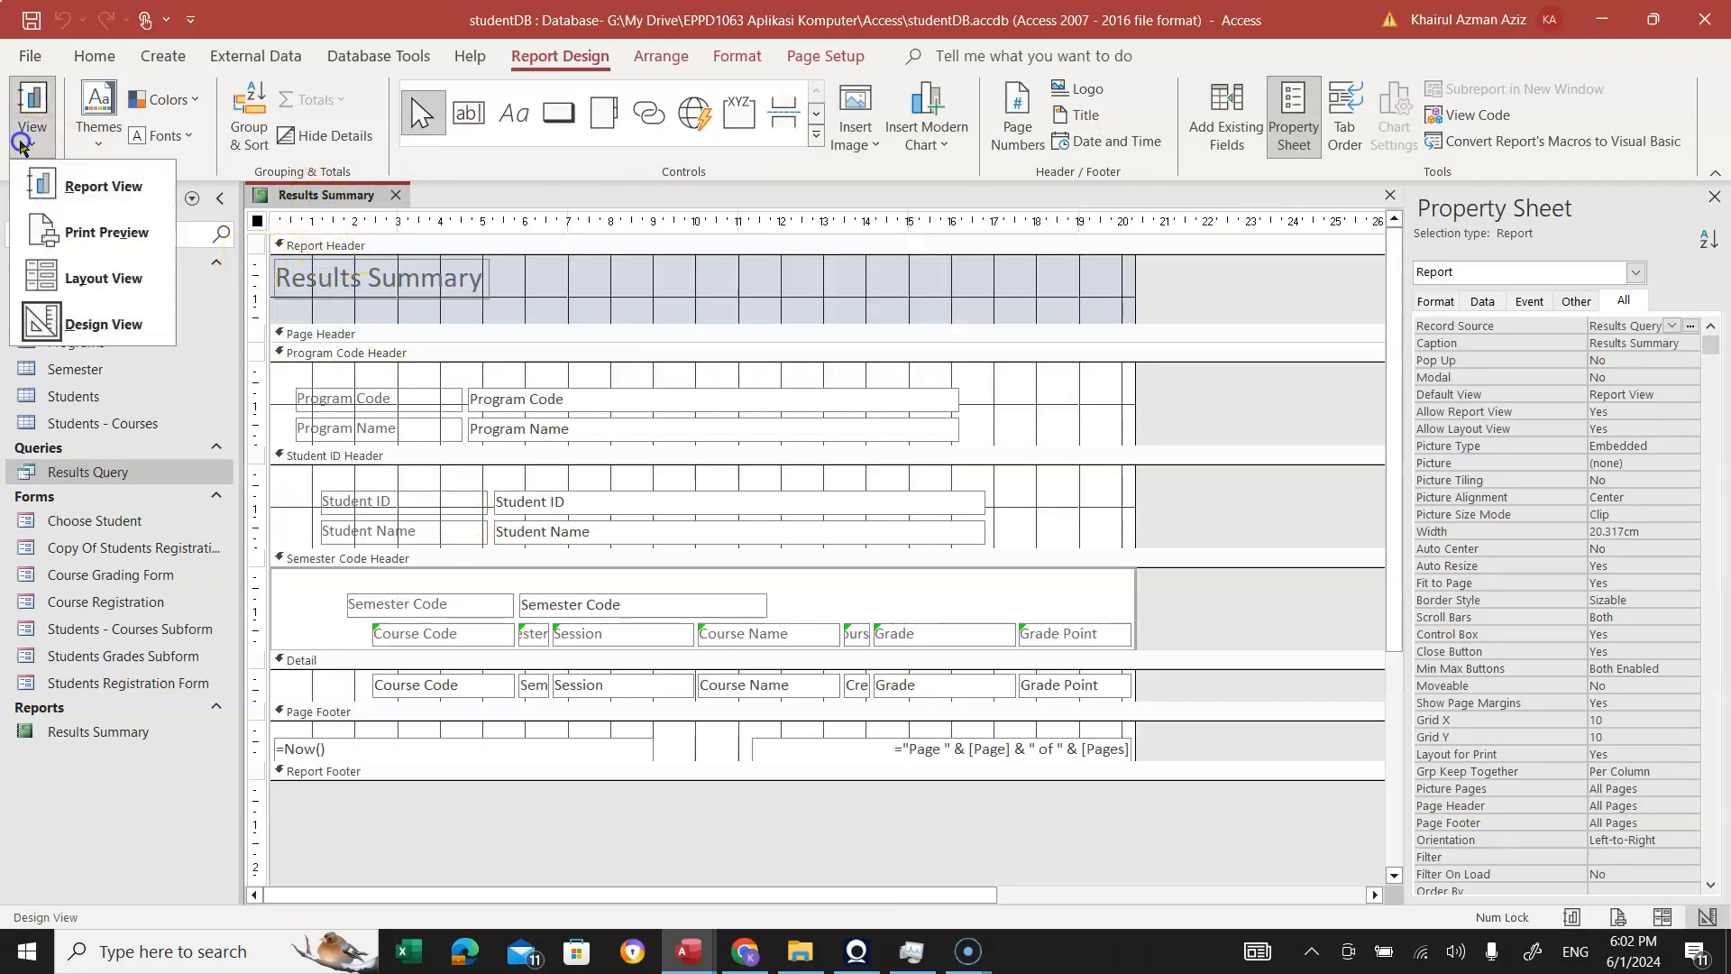
{"action": "left_click", "coordinate": [499, 171]}
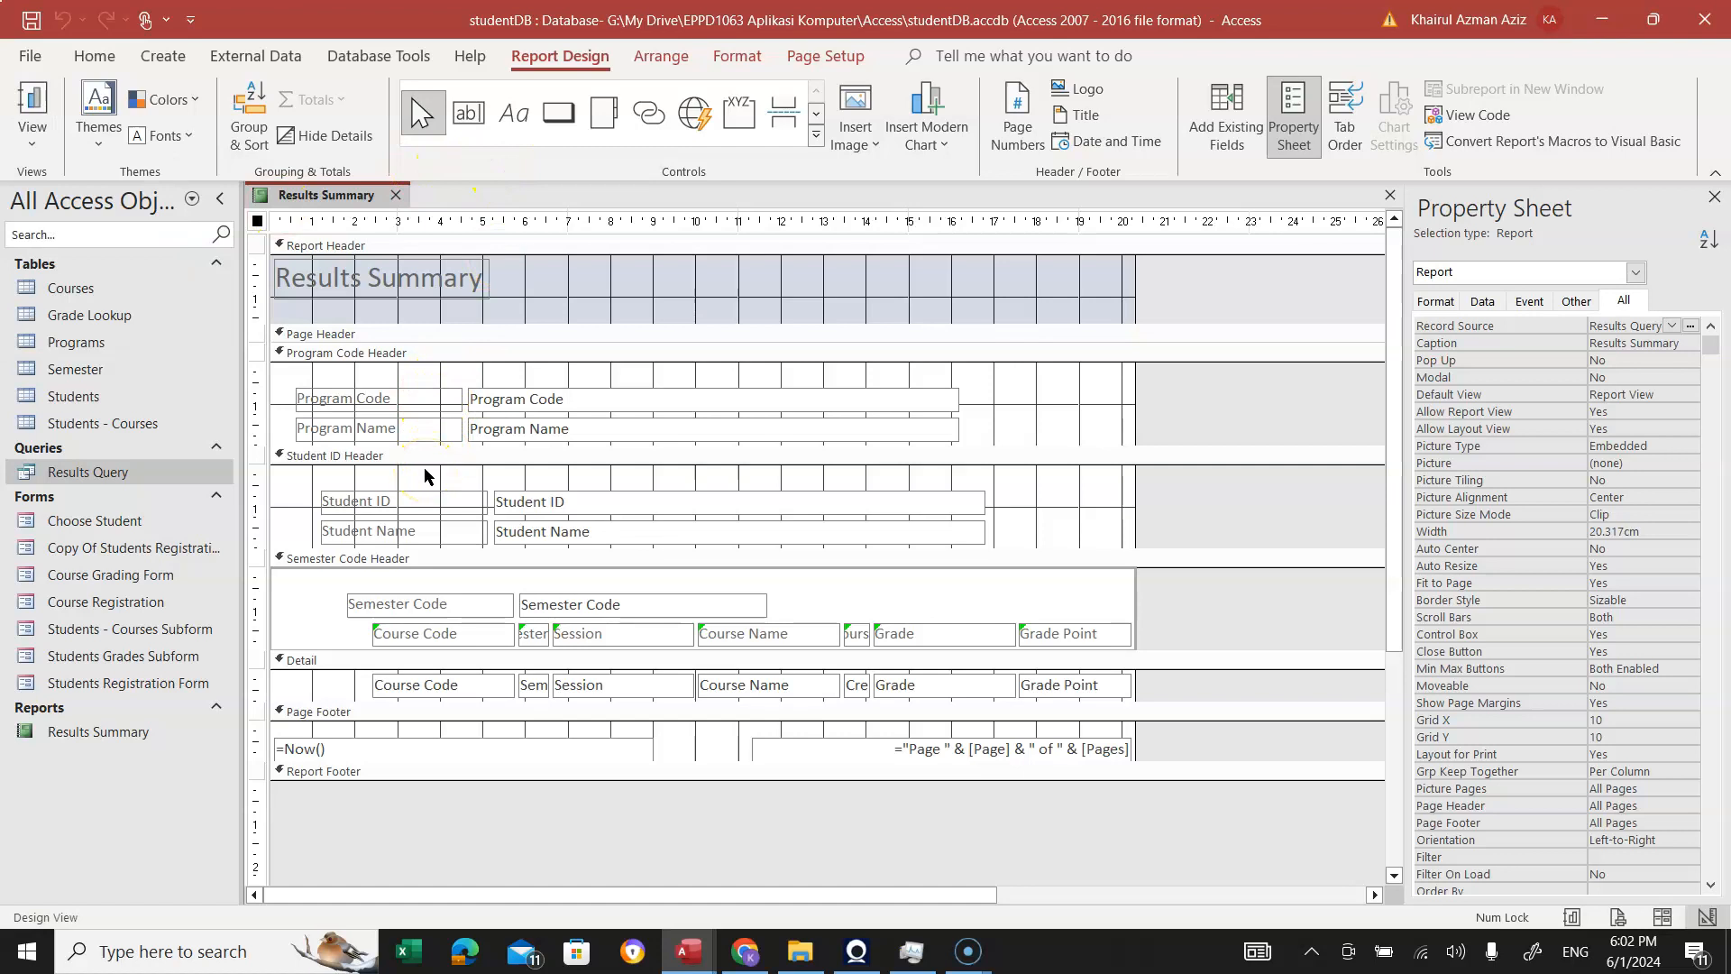
Delete the Semester Code label in the Semester Code Header section, keeping its text box.
{"action": "scroll", "coordinate": [295, 496], "scroll_direction": "down", "scroll_amount": 3}
{"action": "scroll", "coordinate": [295, 498], "scroll_direction": "up", "scroll_amount": 3}
{"action": "scroll", "coordinate": [540, 507], "scroll_direction": "down", "scroll_amount": 1}
{"action": "scroll", "coordinate": [540, 508], "scroll_direction": "up", "scroll_amount": 1}
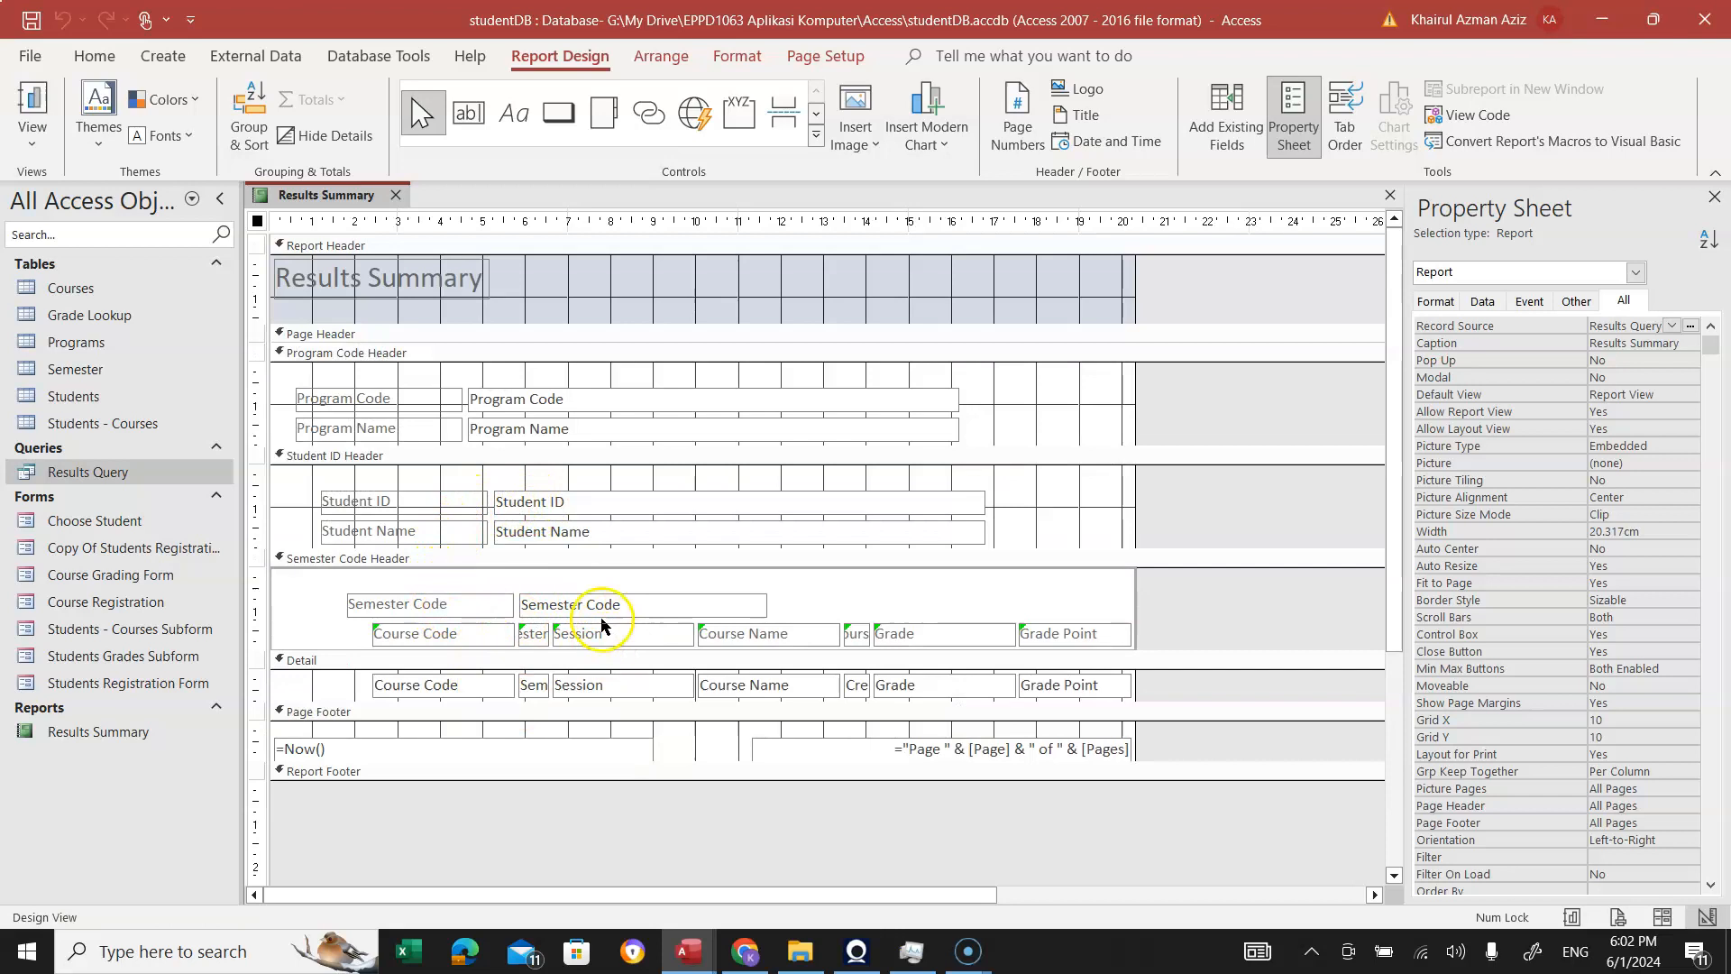
{"action": "scroll", "coordinate": [606, 636], "scroll_direction": "down", "scroll_amount": 2}
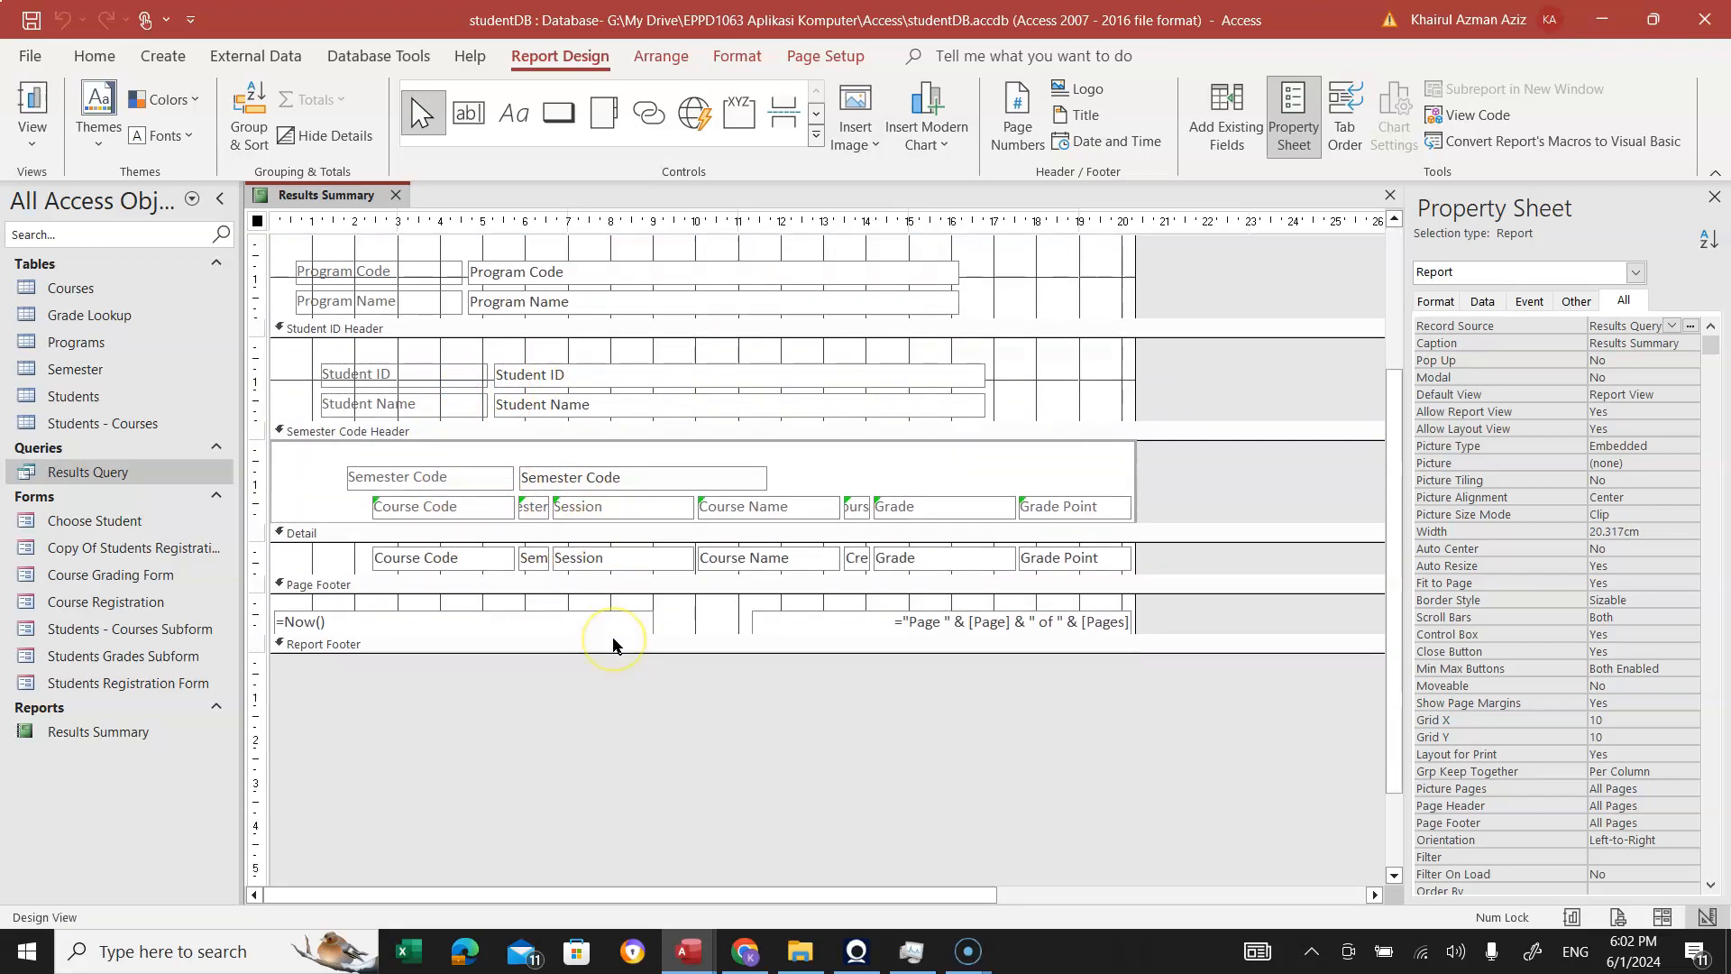
{"action": "scroll", "coordinate": [613, 644], "scroll_direction": "up", "scroll_amount": 1}
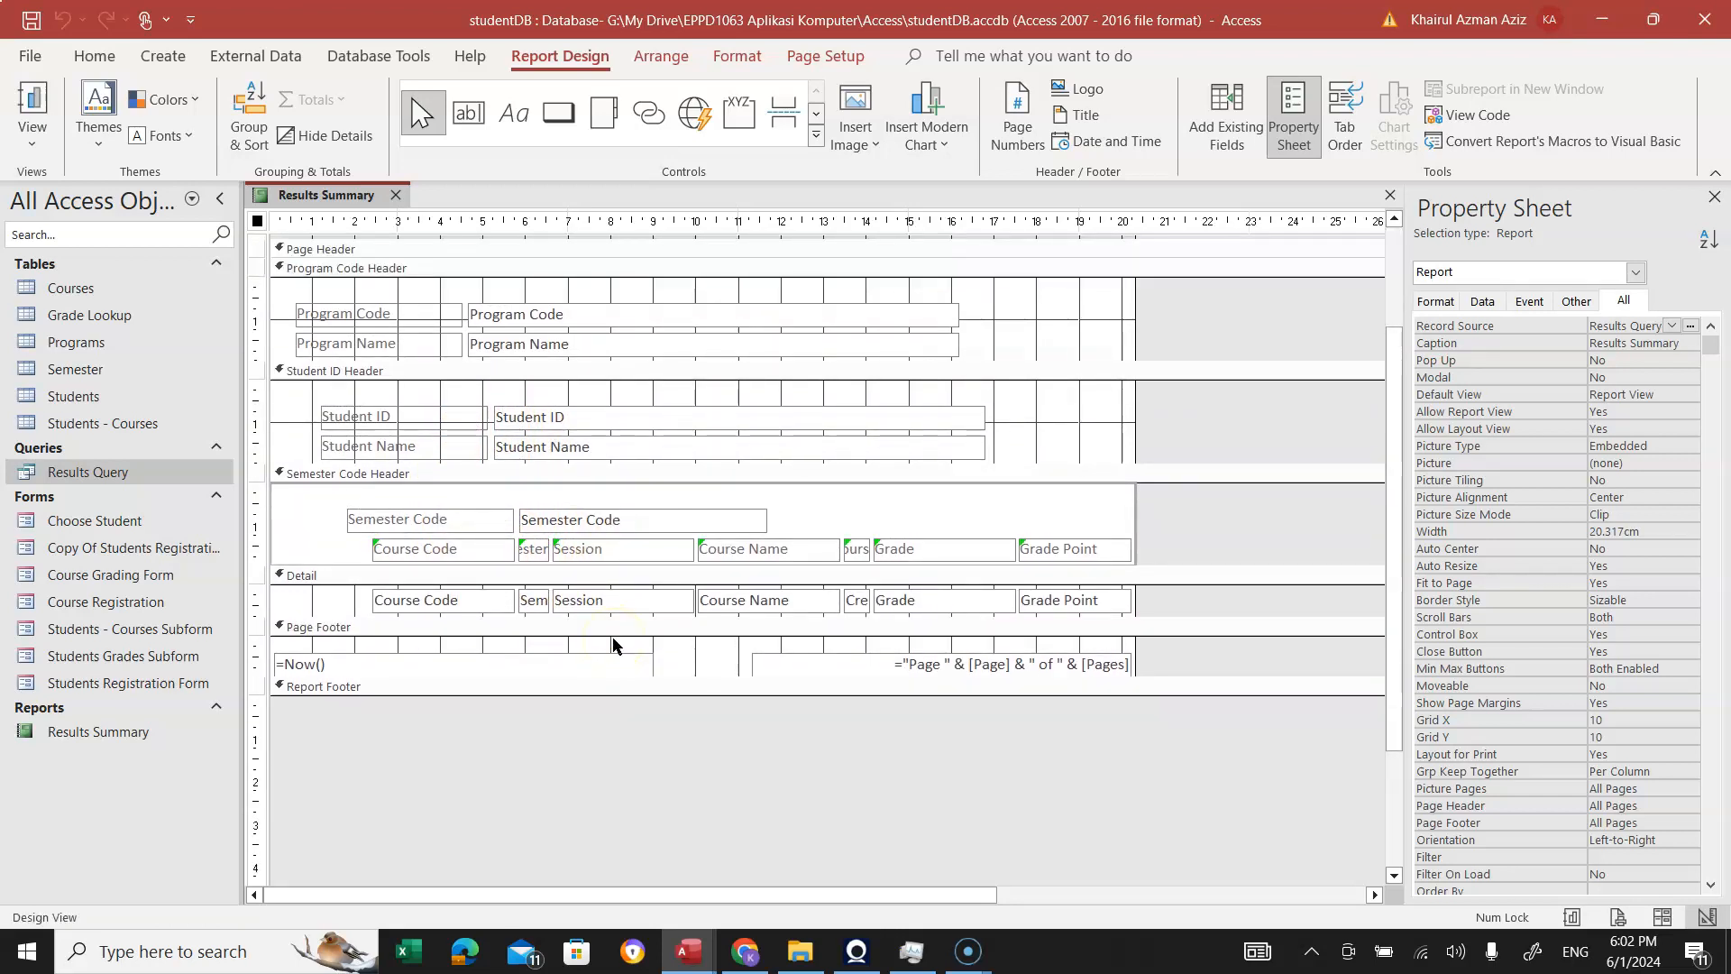
{"action": "left_click", "coordinate": [439, 529]}
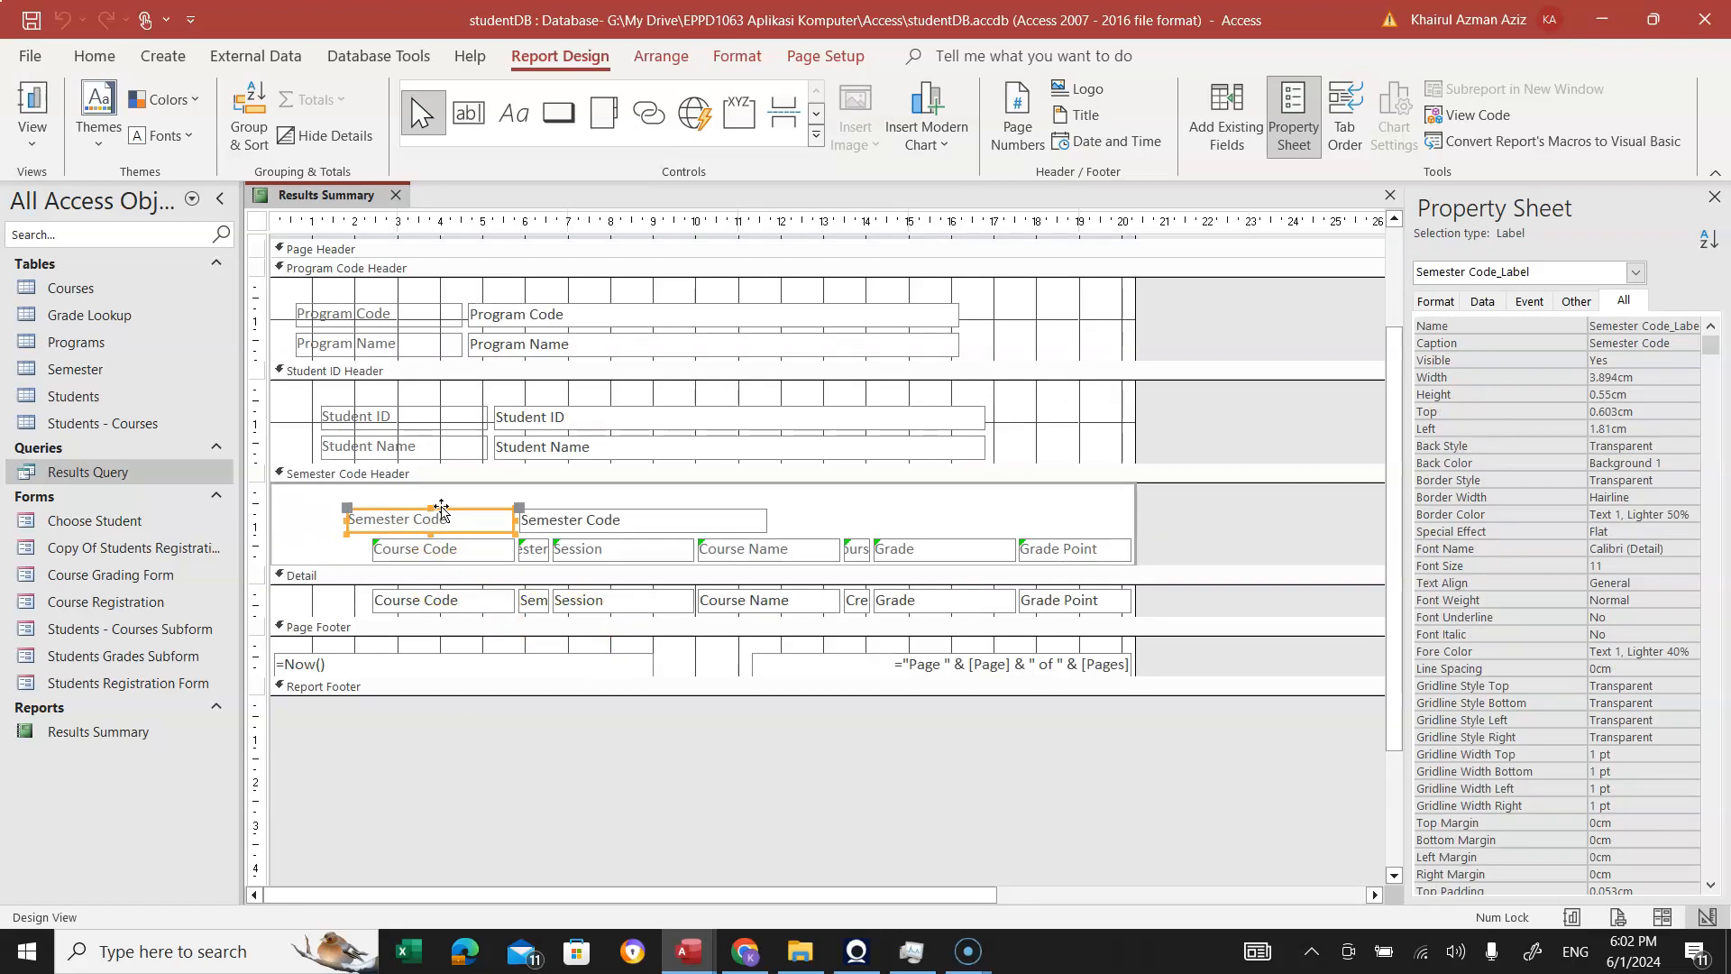
{"action": "left_click", "coordinate": [557, 530]}
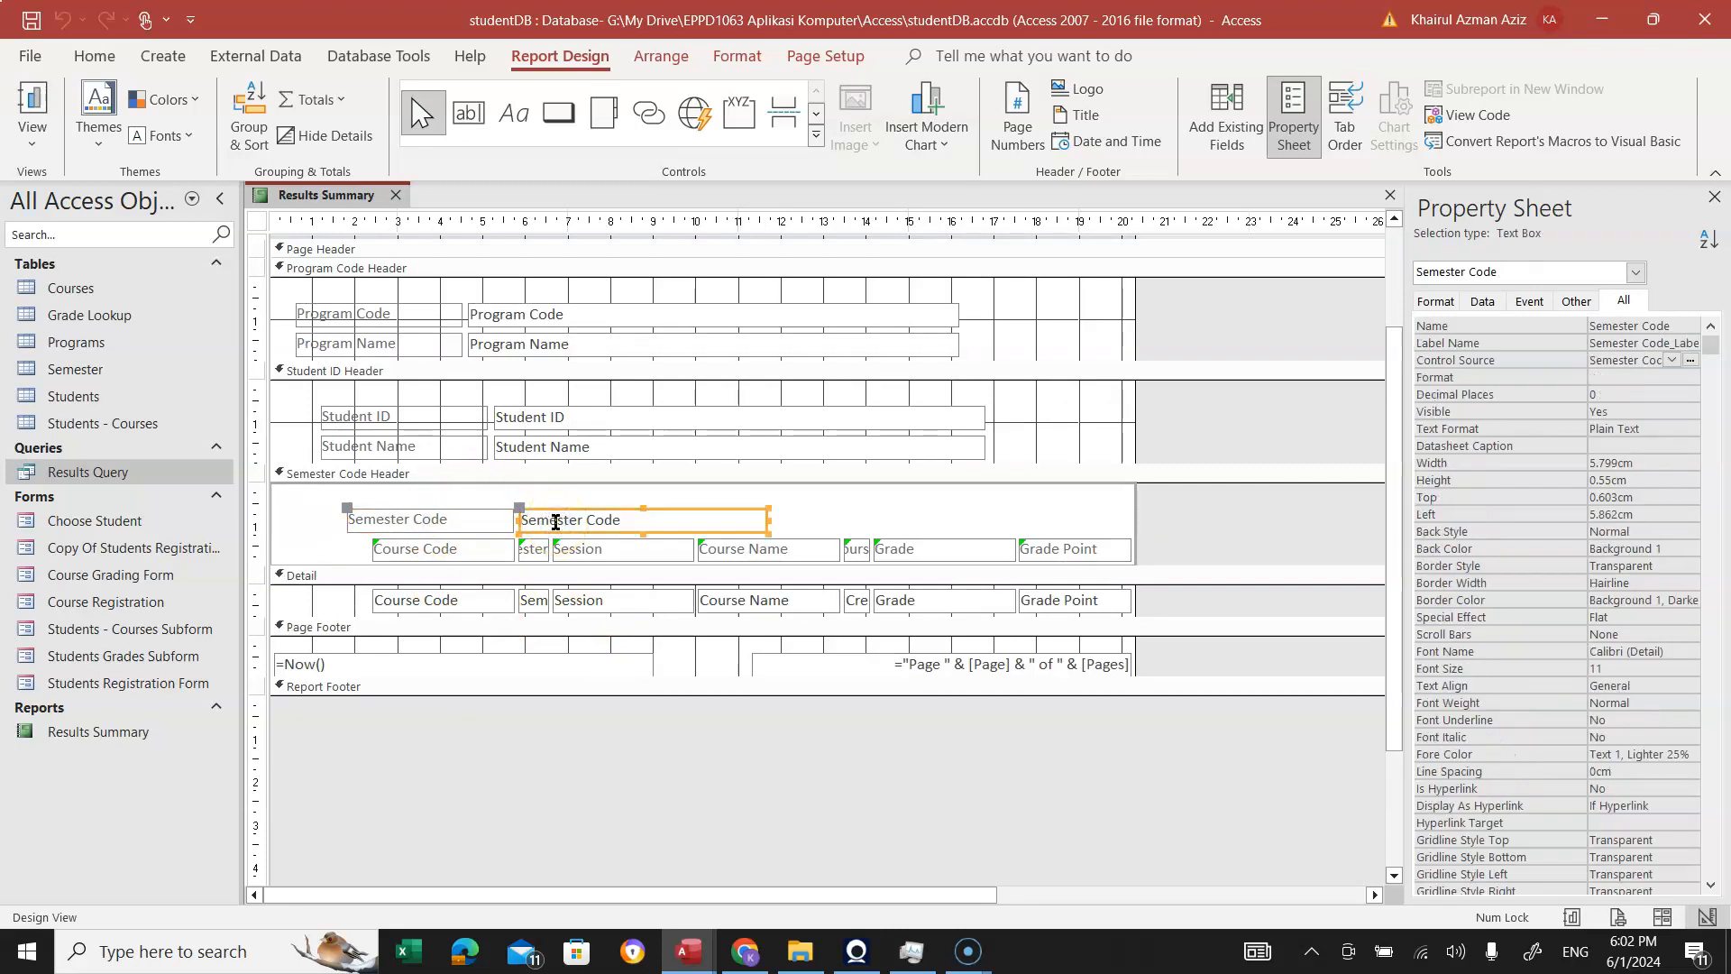
{"action": "left_click", "coordinate": [419, 521]}
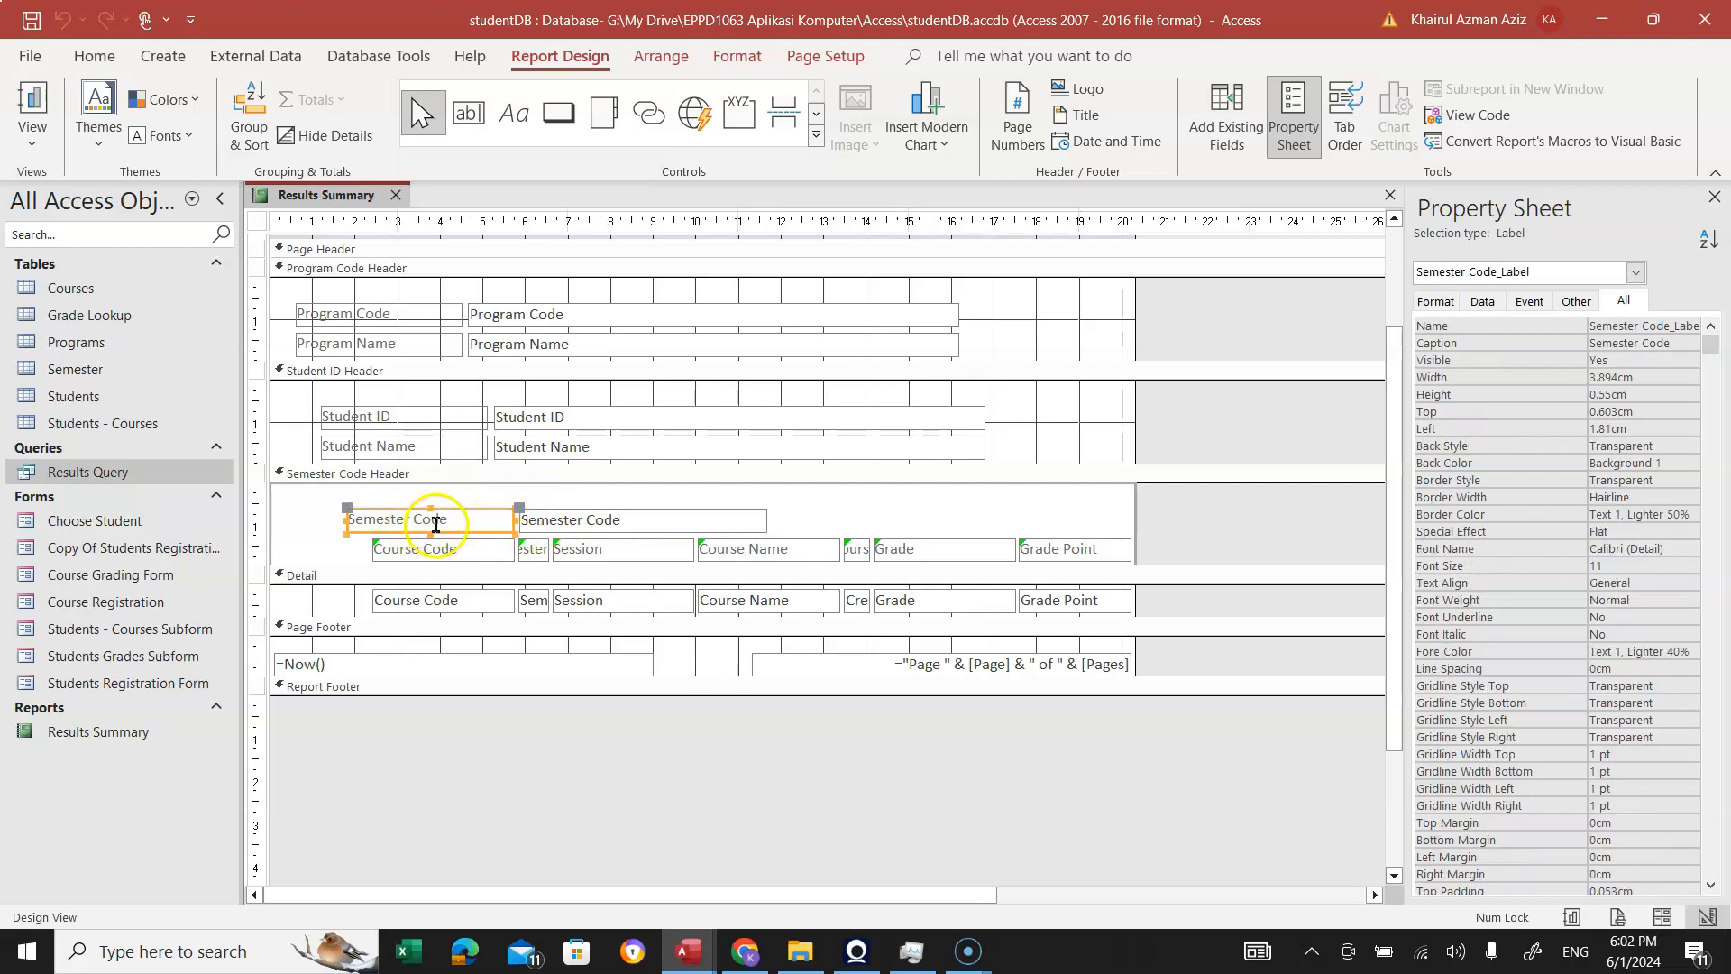
{"action": "left_click", "coordinate": [521, 511]}
{"action": "left_click", "coordinate": [511, 518]}
{"action": "key", "text": "Delete"}
Move the Semester Code text box so its left edge lines up with the Course Code label below it.
{"action": "left_click", "coordinate": [532, 521]}
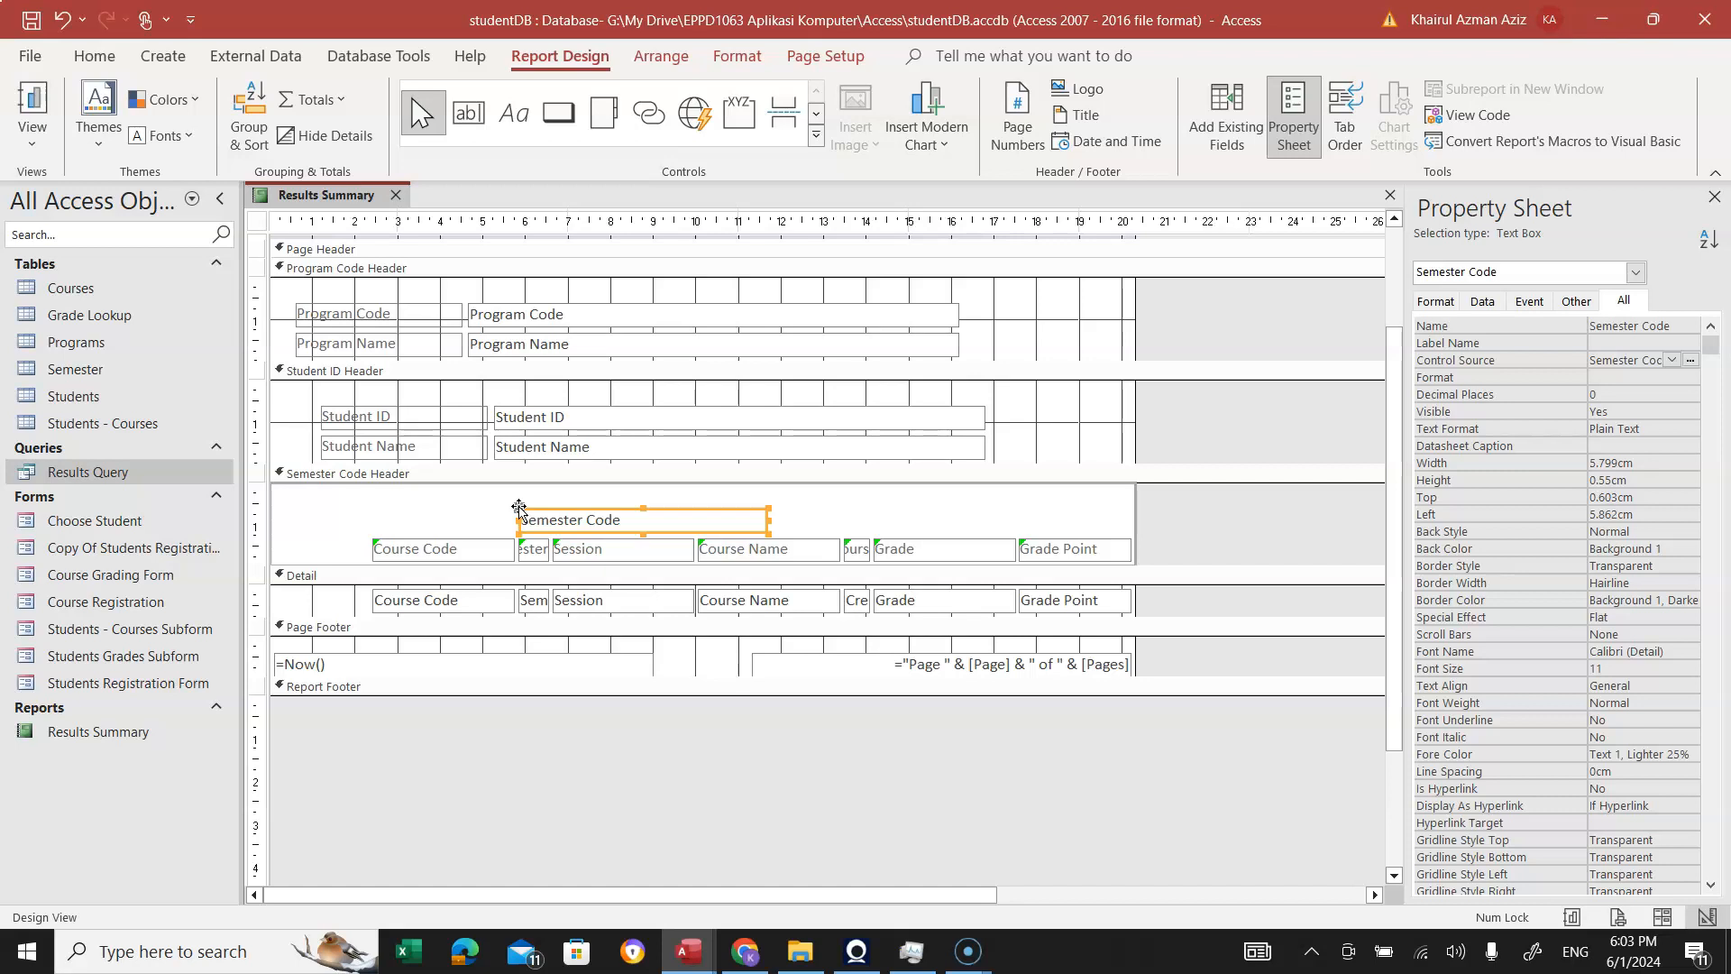
{"action": "left_click_drag", "start_coordinate": [757, 508], "coordinate": [560, 507]}
{"action": "key", "text": "Right"}
{"action": "key", "text": "Right"}
{"action": "key", "text": "Right"}
{"action": "key", "text": "Right"}
{"action": "key", "text": "Right"}
{"action": "key", "text": "Right"}
{"action": "key", "text": "Right"}
{"action": "key", "text": "Right"}
{"action": "key", "text": "Right"}
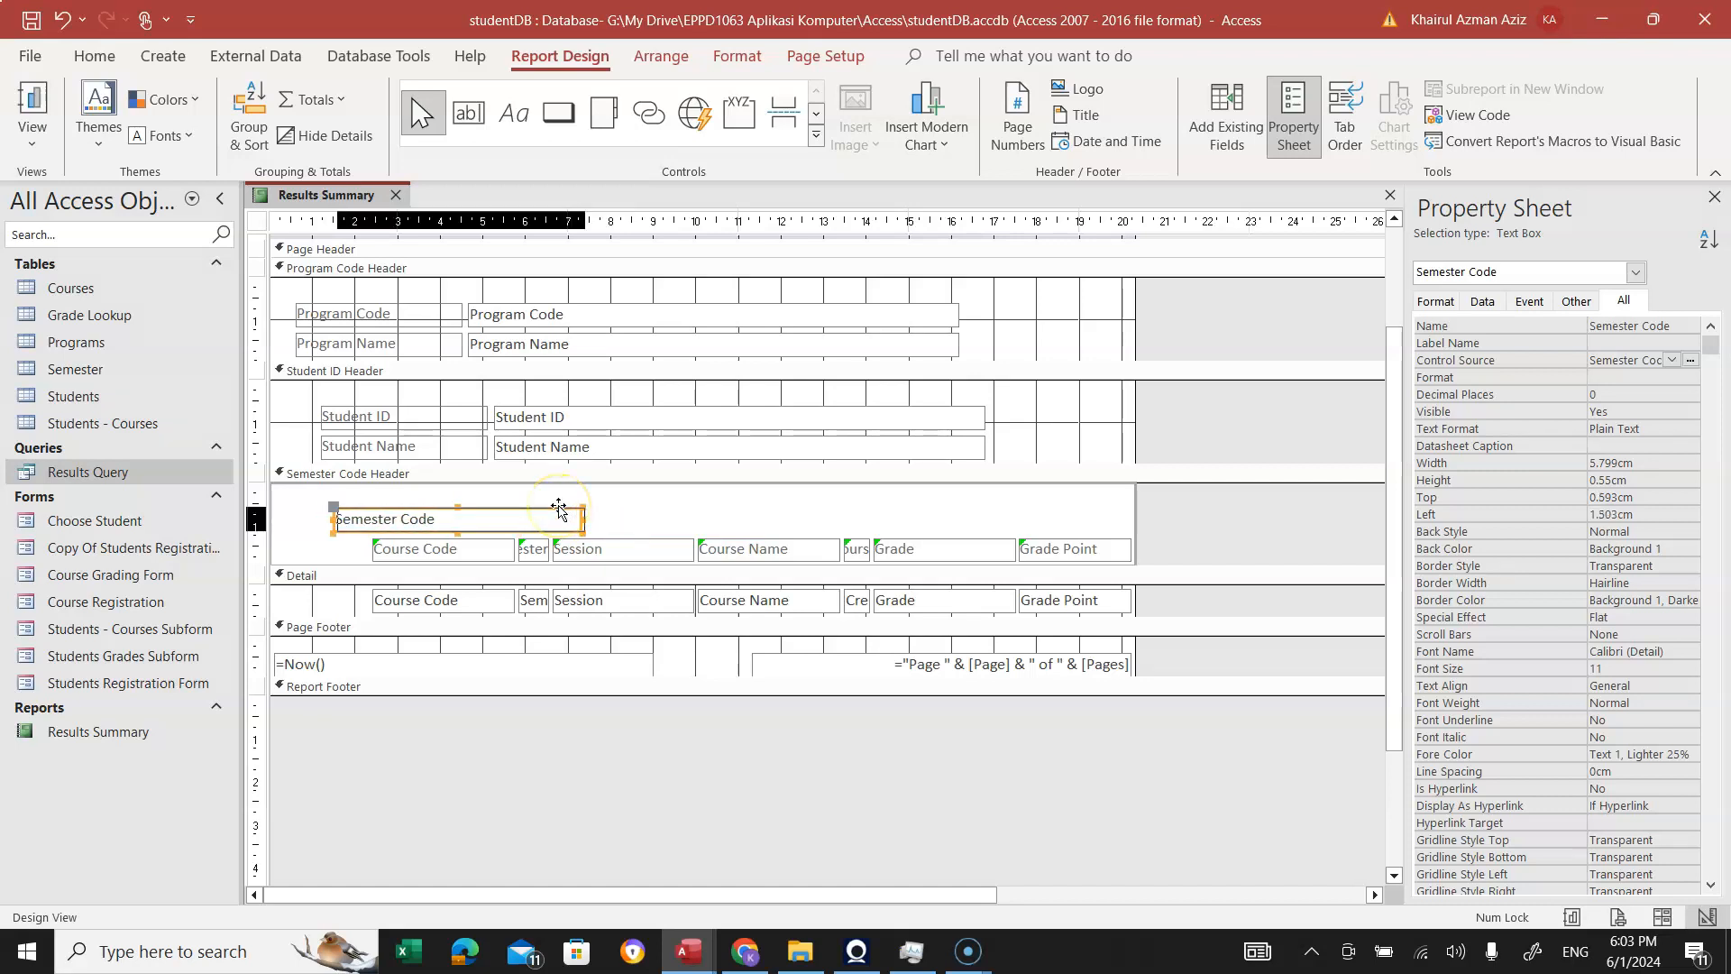
{"action": "key", "text": "Right"}
{"action": "key", "text": "Right"}
{"action": "key", "text": "Right"}
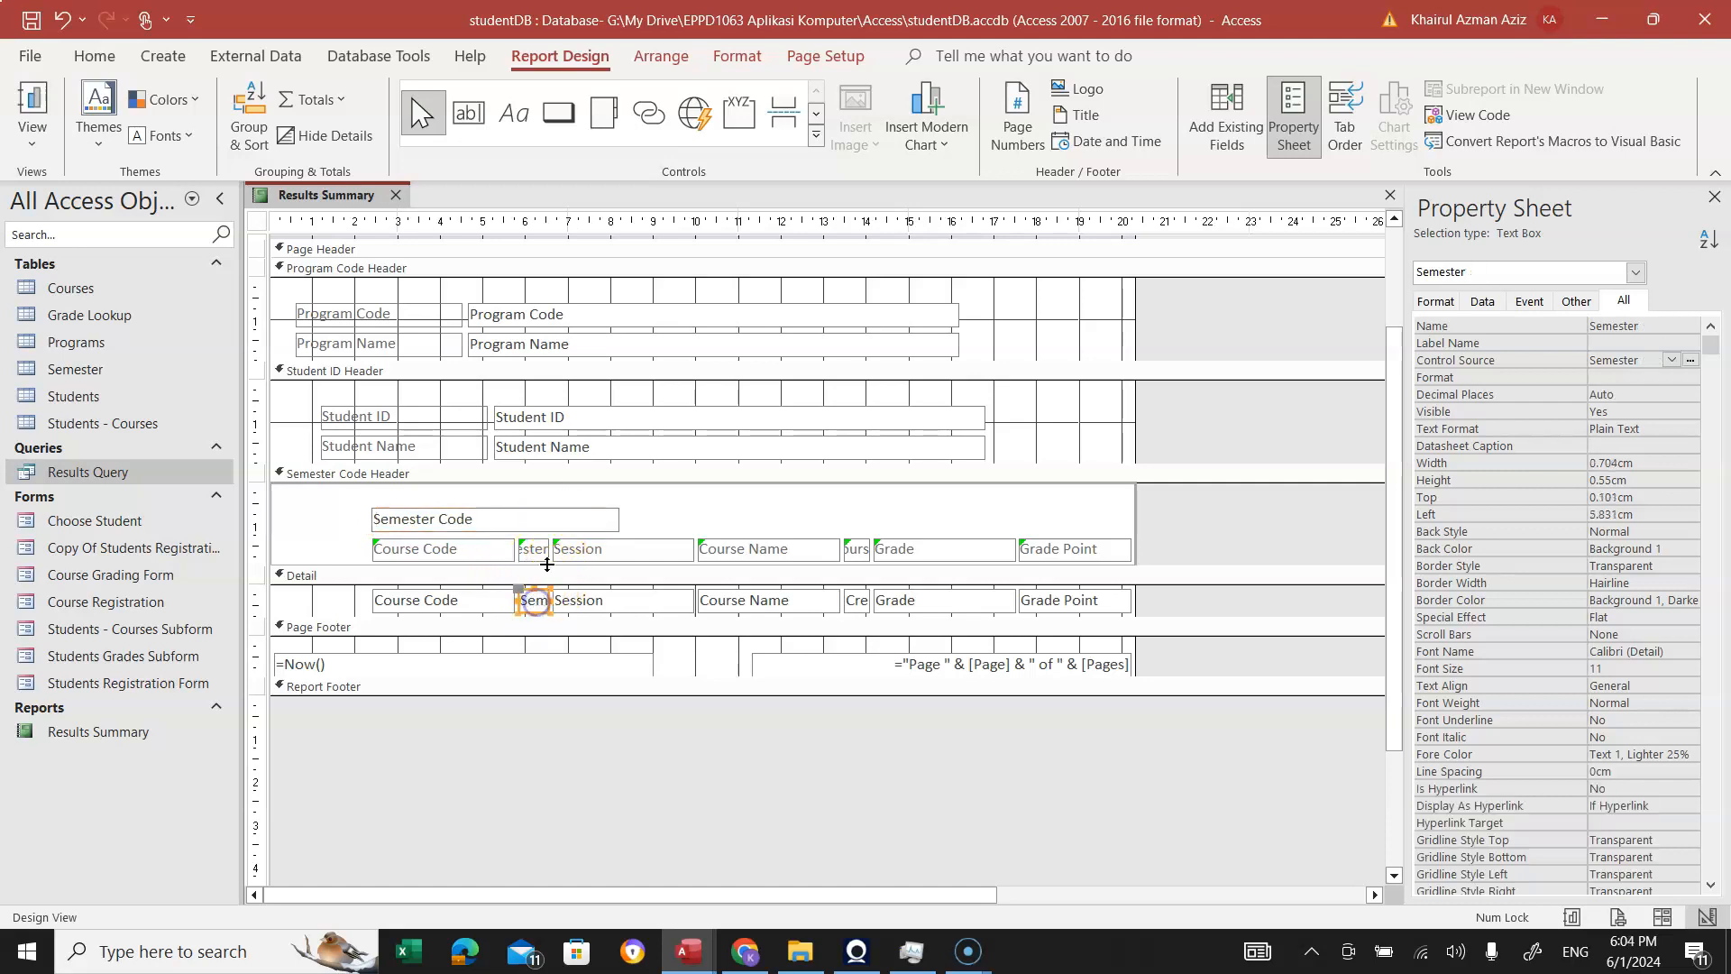
Delete the Semester label from the Semester Code Header and the Semester text box from the Detail section.
{"action": "left_click", "coordinate": [530, 546]}
{"action": "key", "text": "Delete"}
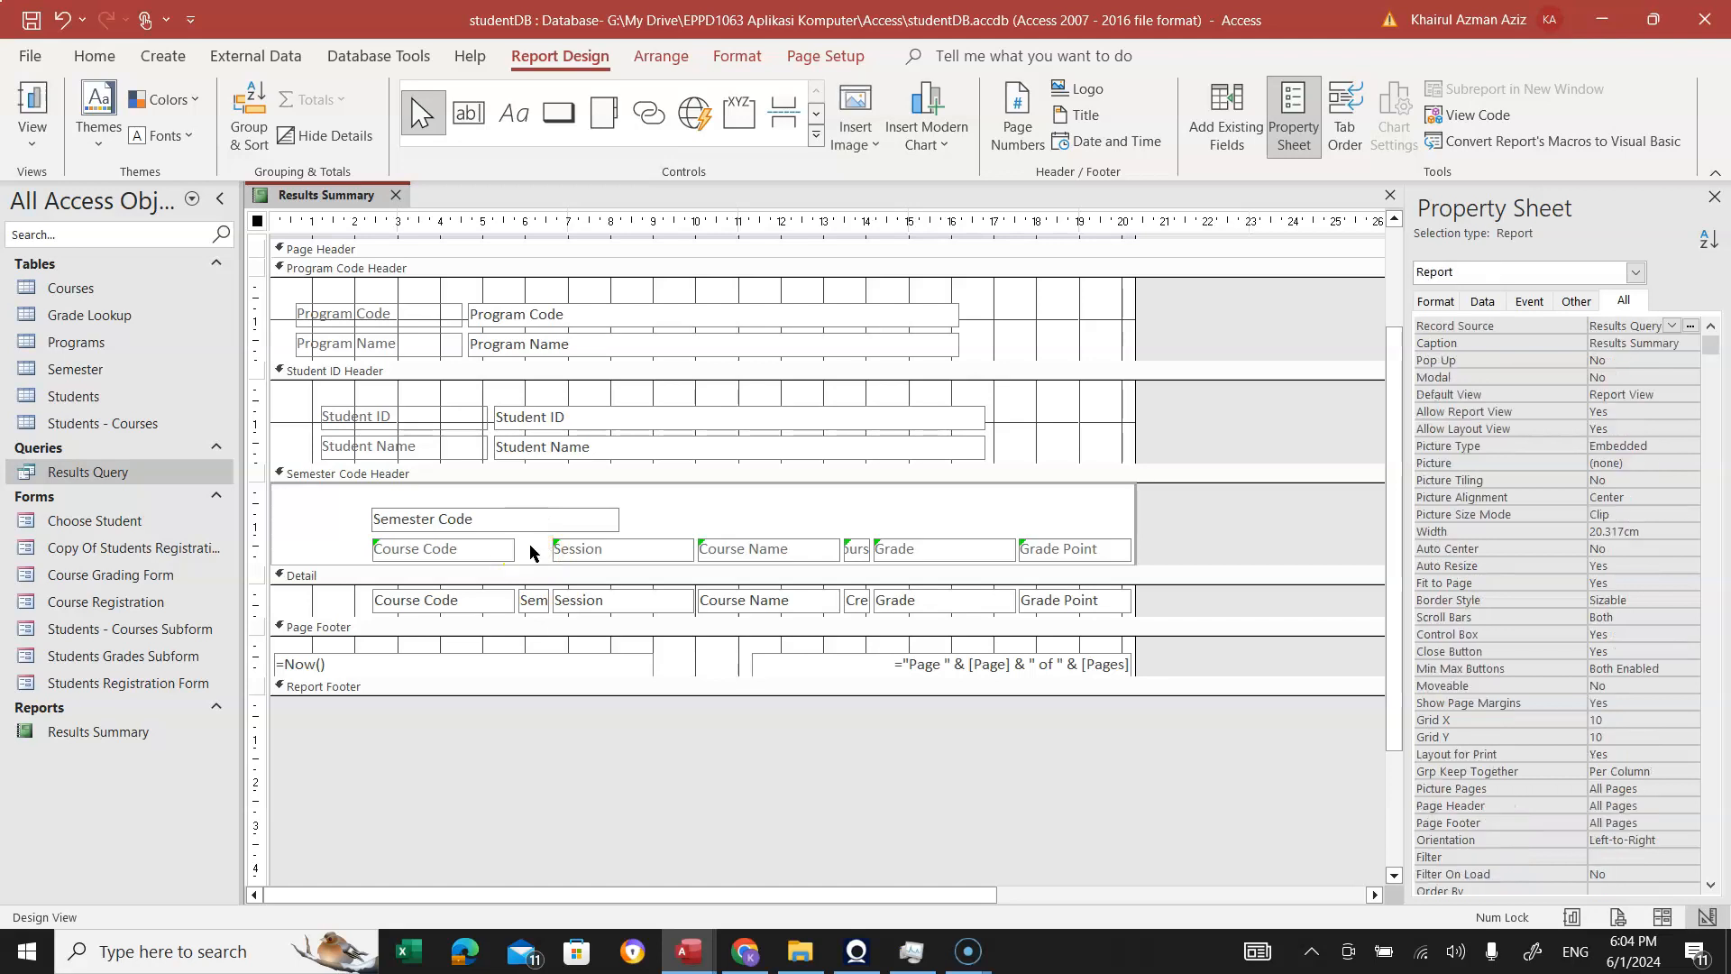
{"action": "left_click", "coordinate": [532, 599]}
{"action": "left_click", "coordinate": [475, 521]}
{"action": "left_click", "coordinate": [531, 599]}
{"action": "key", "text": "Delete"}
Delete the Session label from the Semester Code Header and the Session text box from the Detail section.
{"action": "left_click", "coordinate": [599, 543]}
{"action": "key", "text": "Delete"}
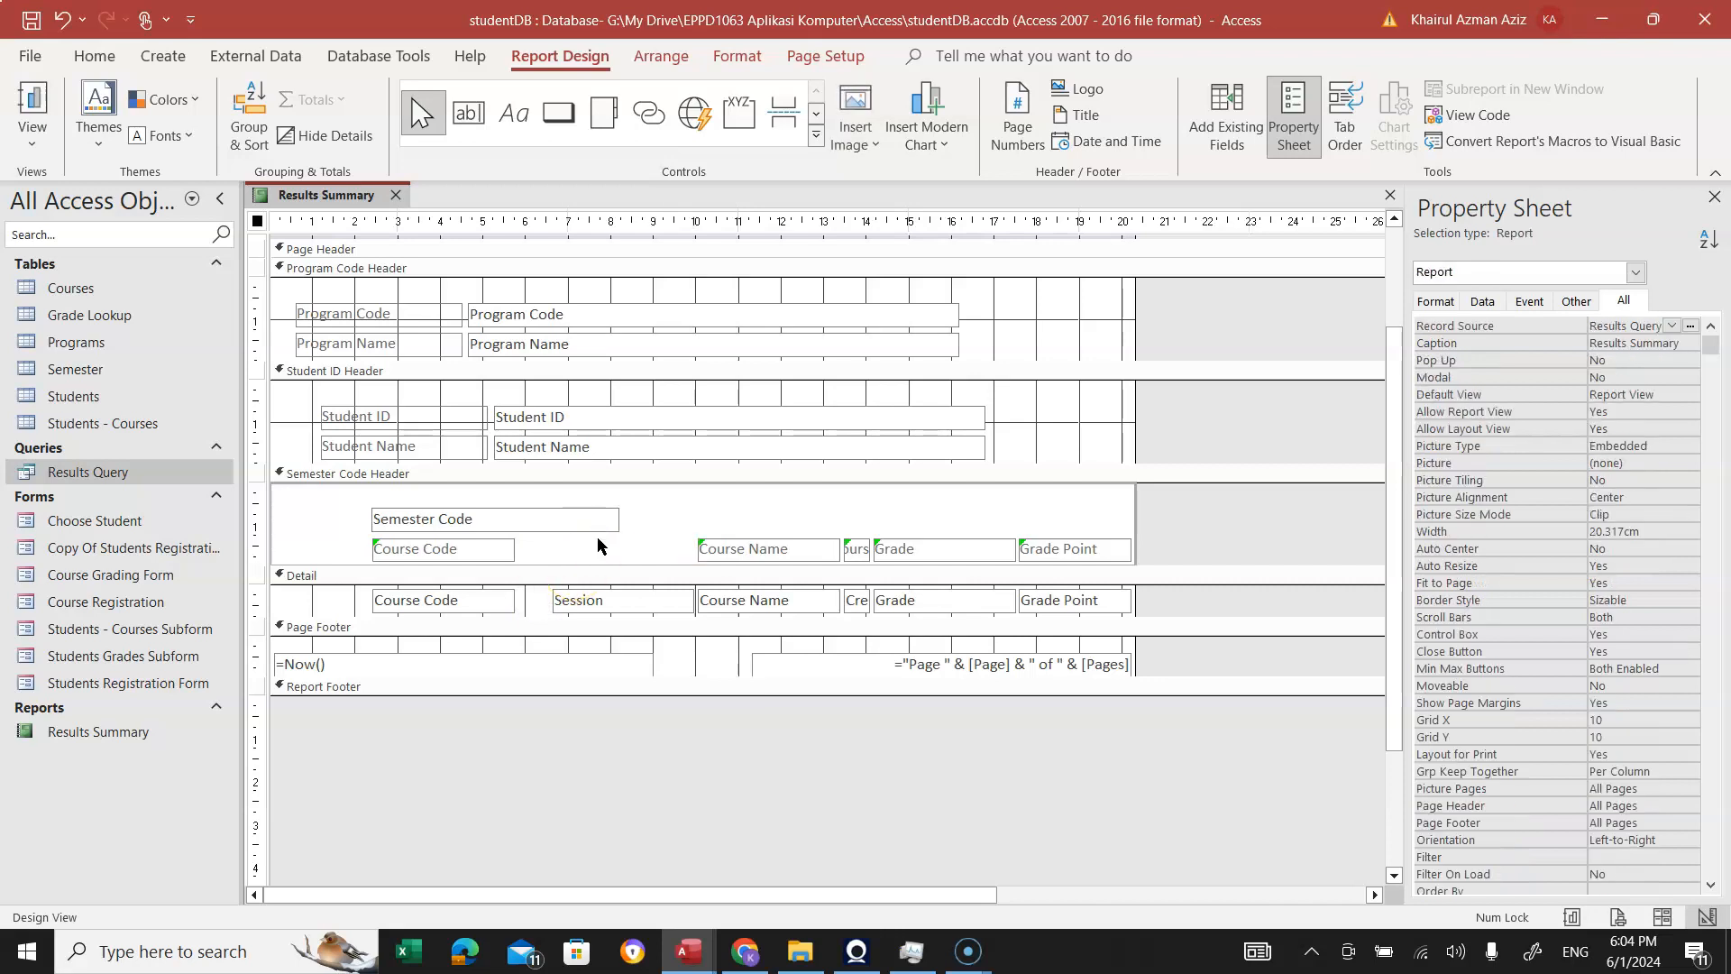
{"action": "left_click", "coordinate": [600, 598]}
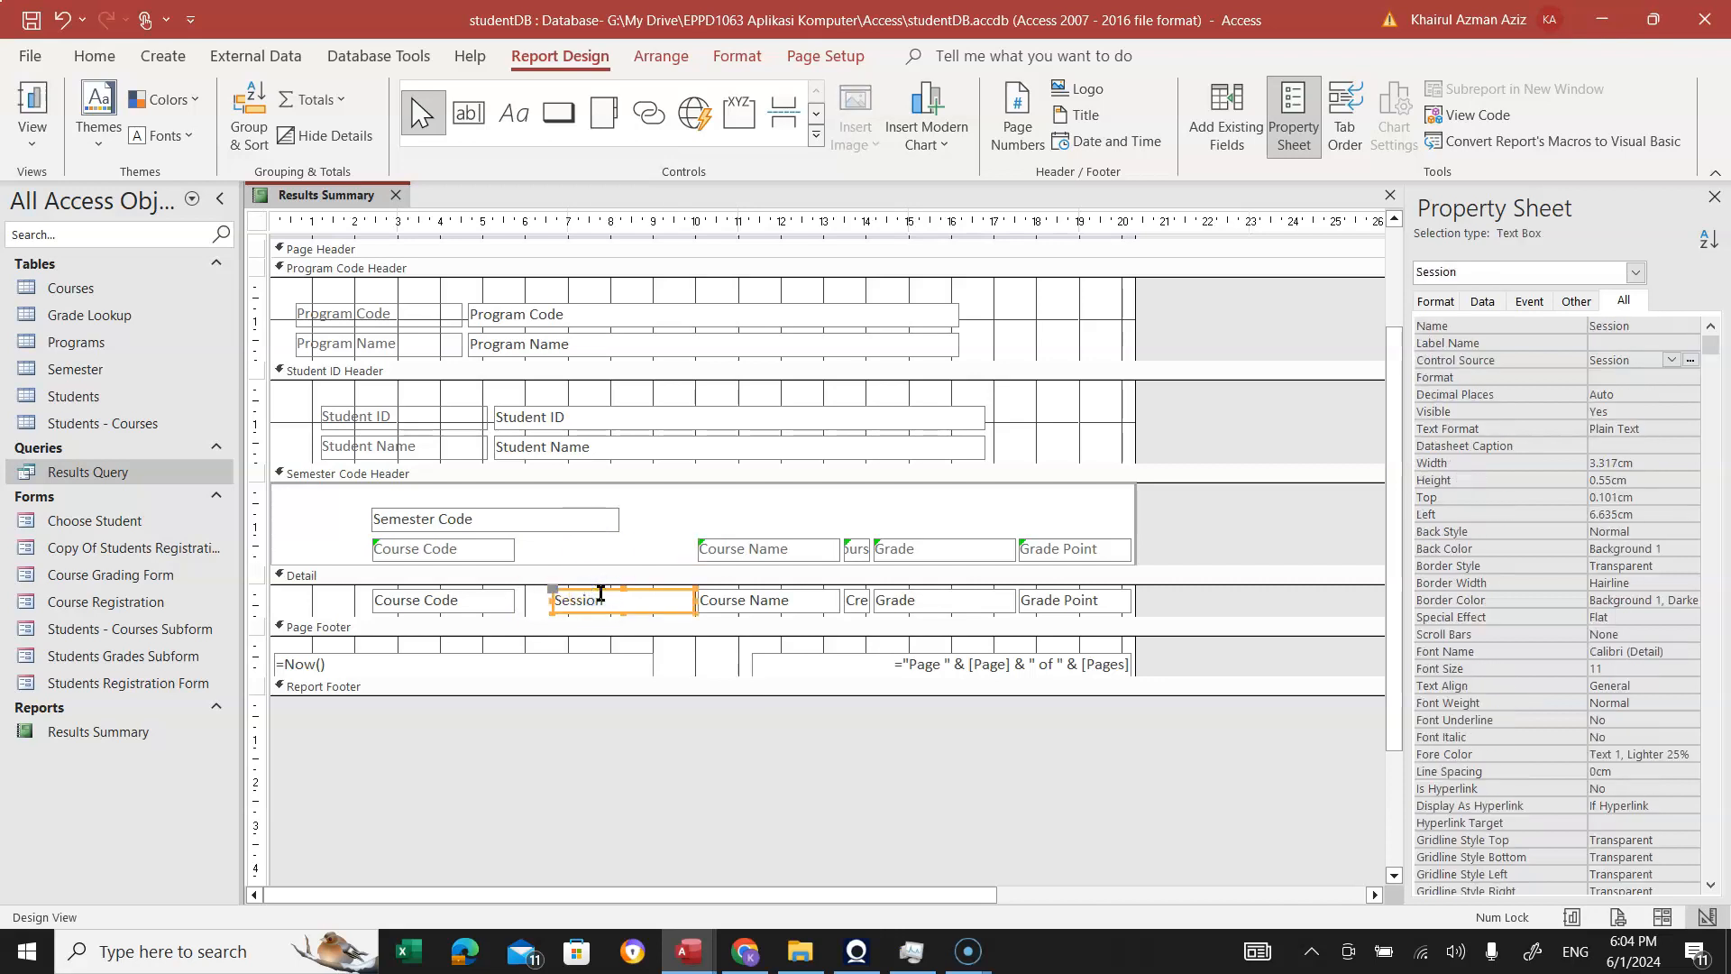
{"action": "key", "text": "Delete"}
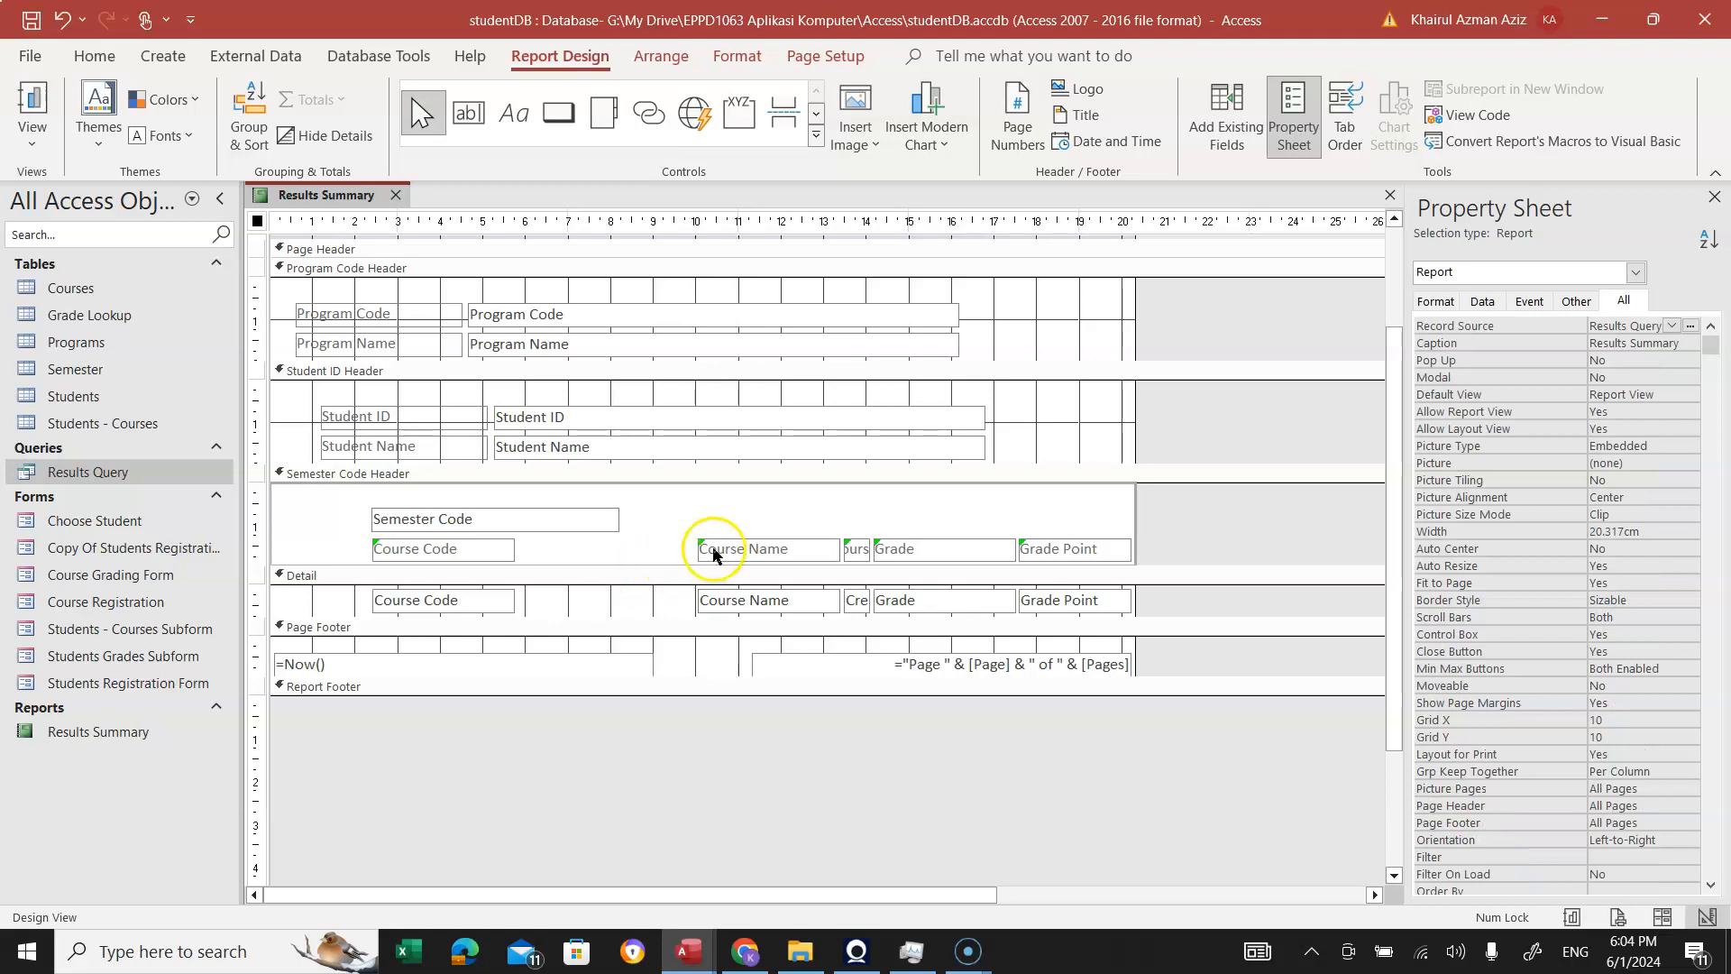
Narrow the Course Code label and its Detail text box together so they just fit the caption.
{"action": "left_click", "coordinate": [439, 550]}
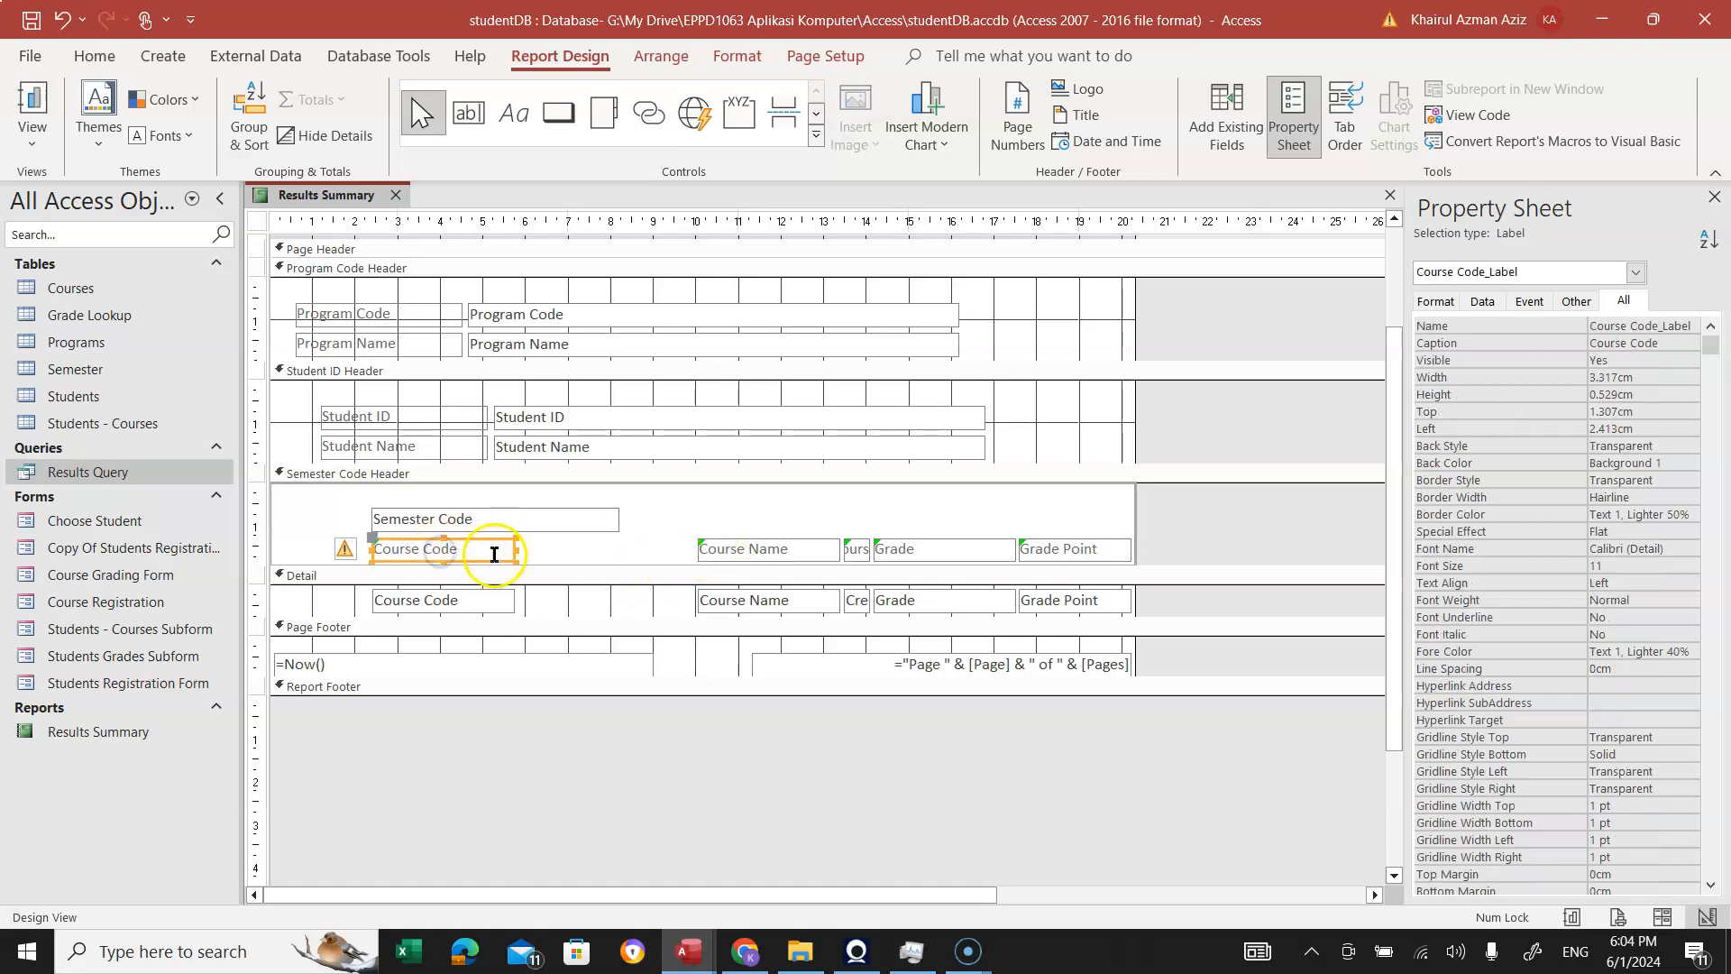
{"action": "left_click", "coordinate": [495, 603], "text": "shift"}
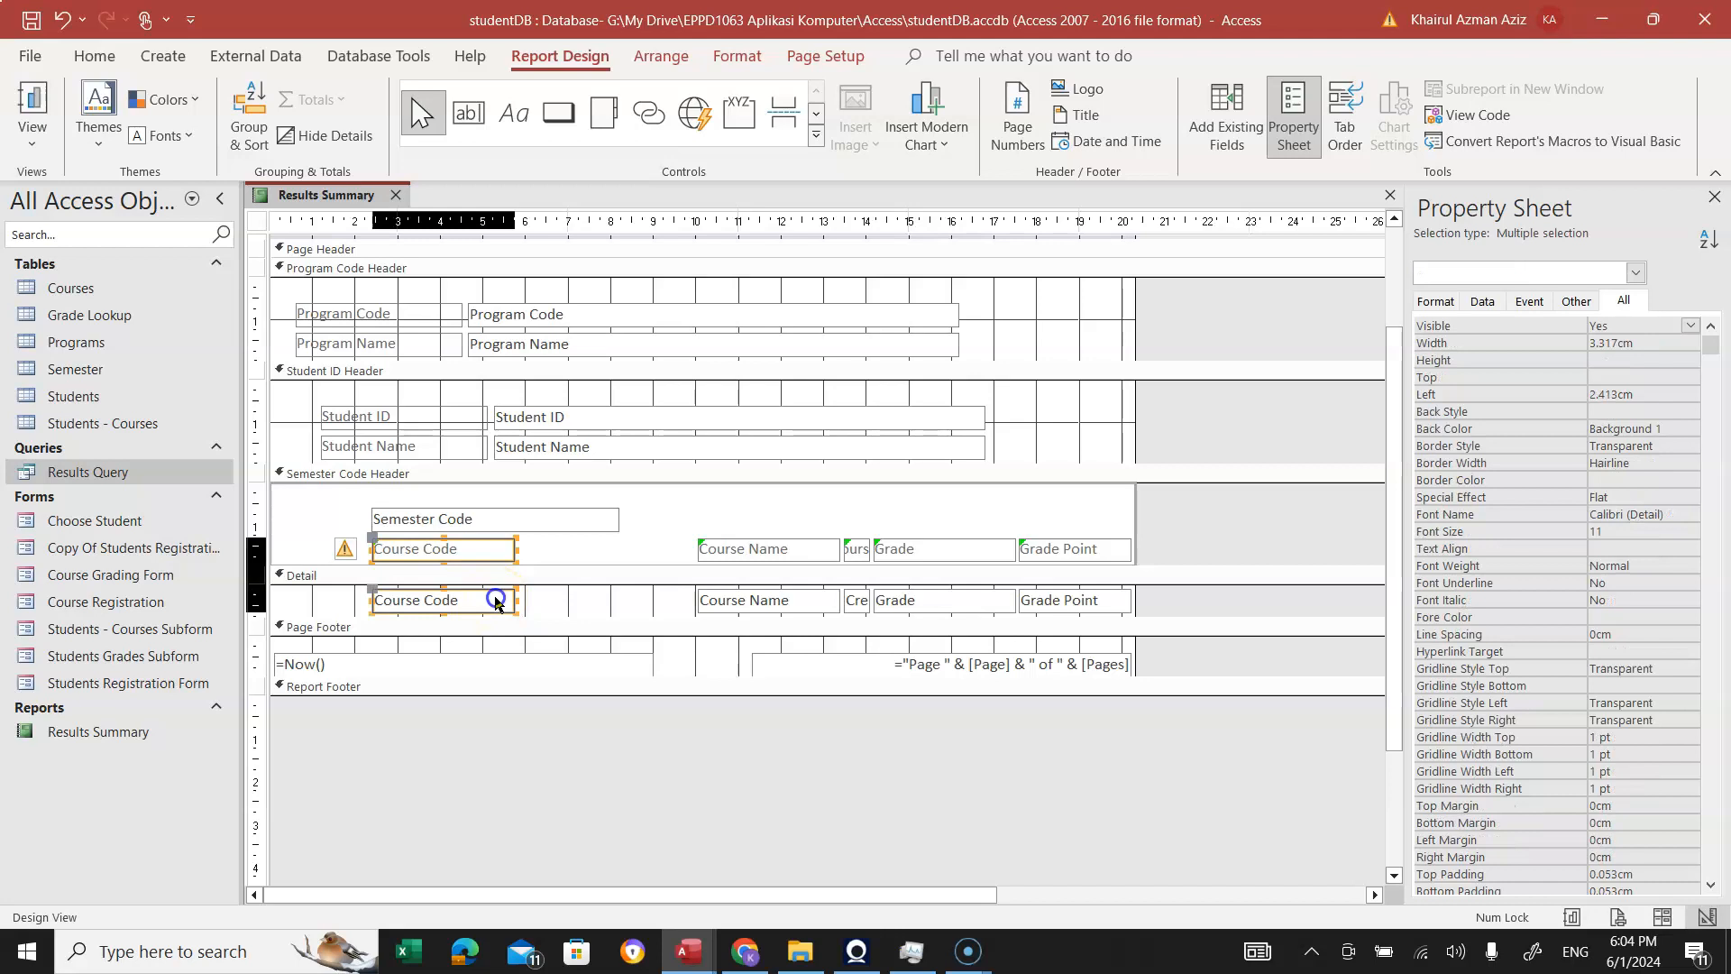
{"action": "left_click_drag", "start_coordinate": [516, 549], "coordinate": [467, 550]}
Resize the Course Name label and text box together to start beside Course Code, about 6.89 cm wide.
{"action": "left_click", "coordinate": [733, 546]}
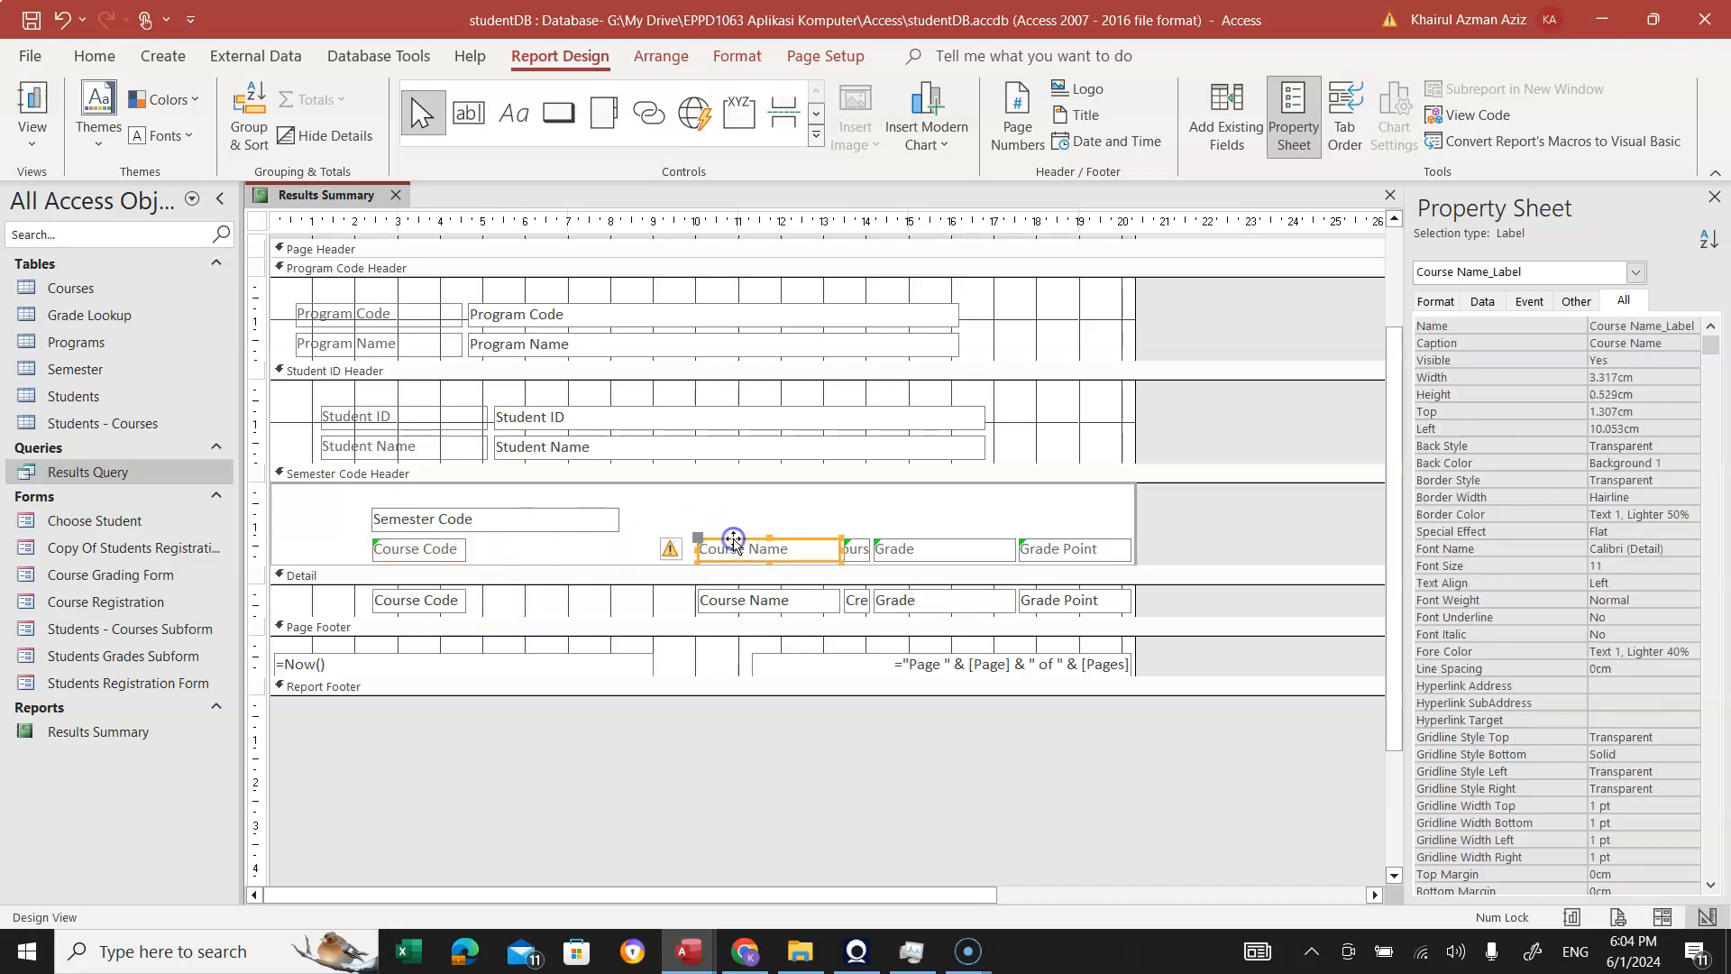
{"action": "left_click", "coordinate": [708, 599], "text": "shift"}
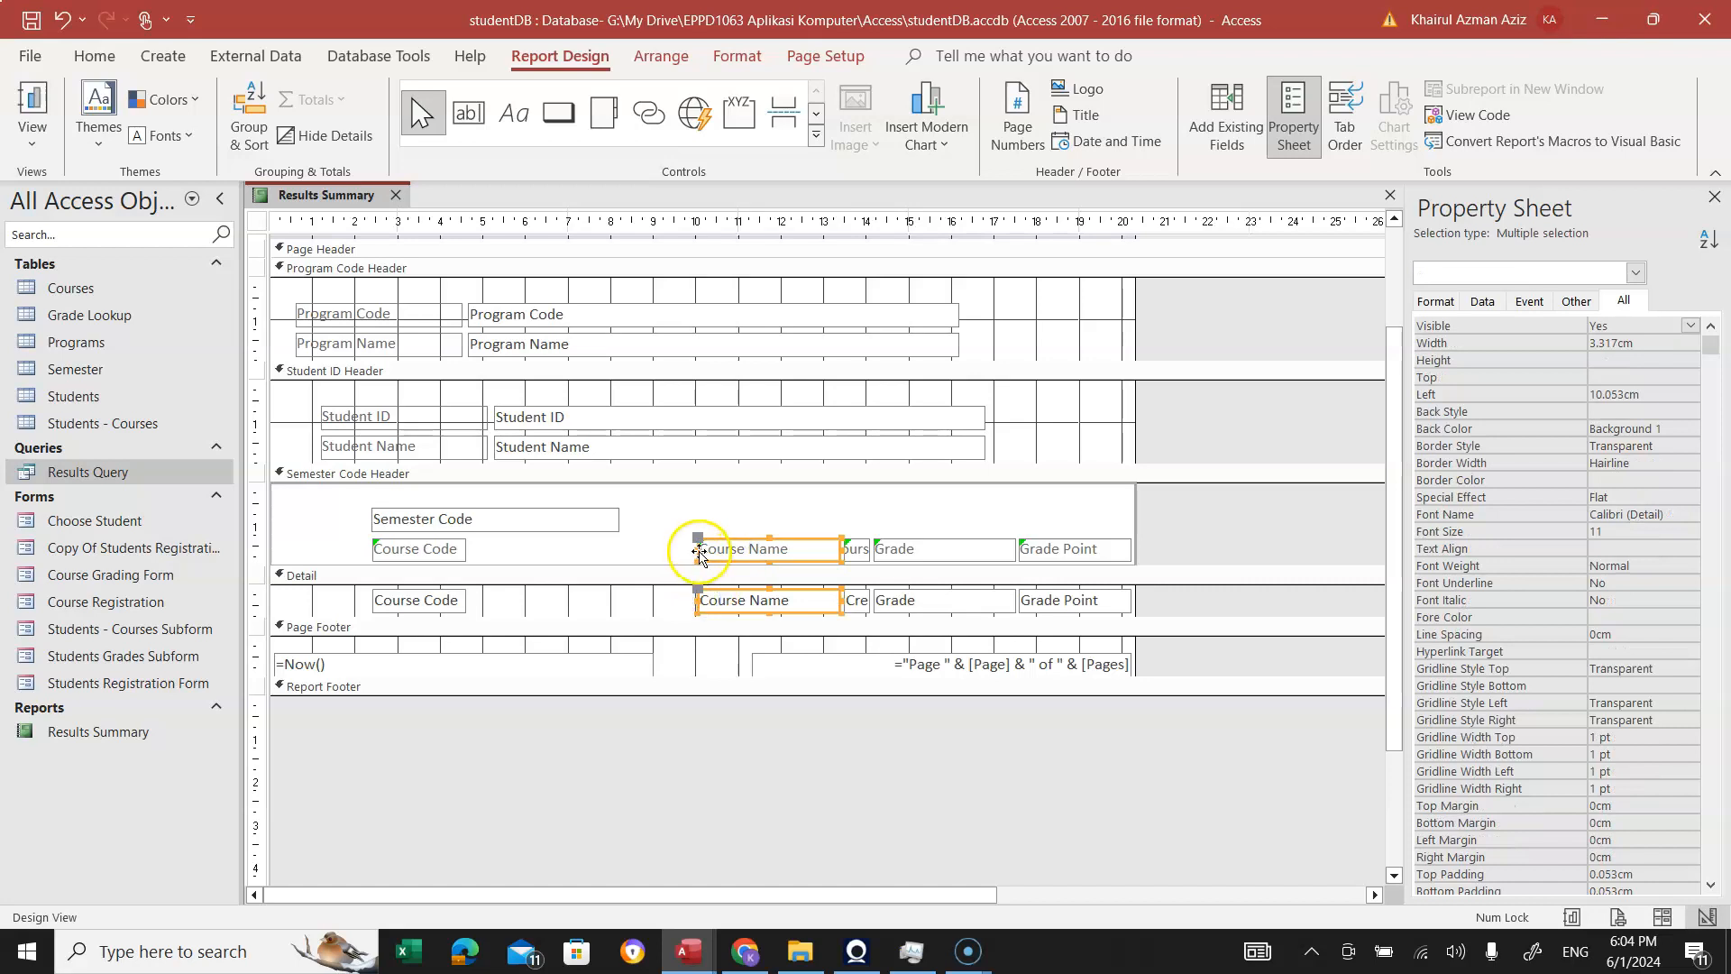
{"action": "left_click_drag", "start_coordinate": [698, 552], "coordinate": [468, 545]}
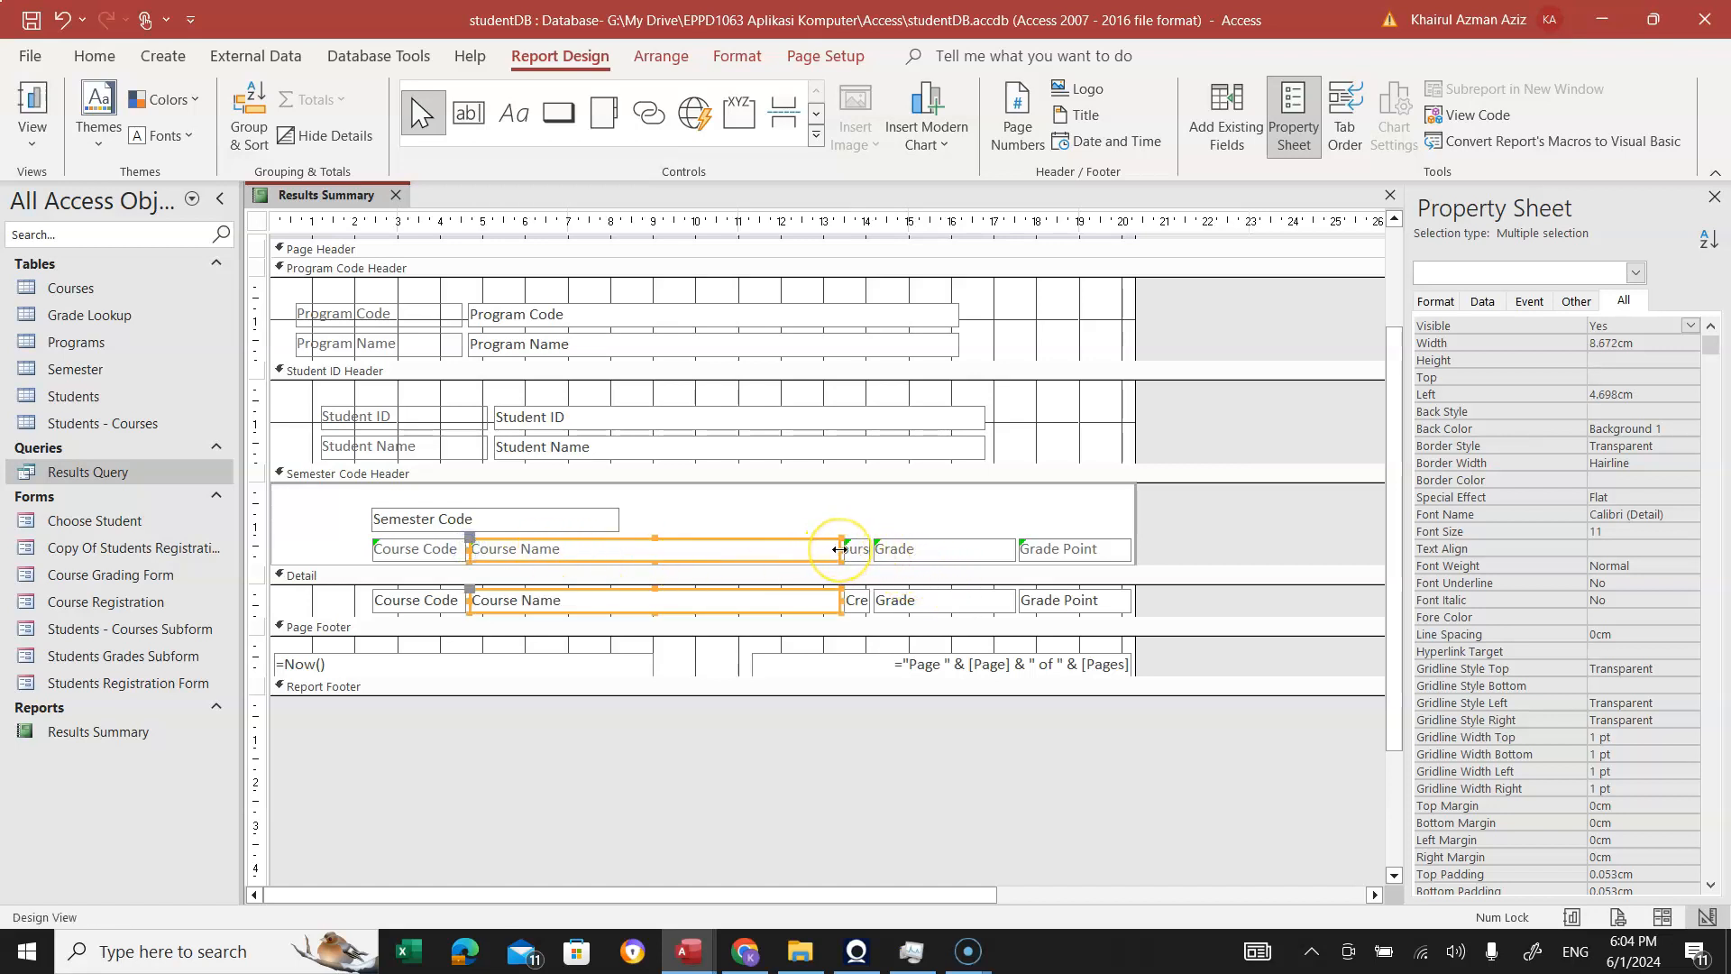
{"action": "left_click_drag", "start_coordinate": [839, 549], "coordinate": [766, 550]}
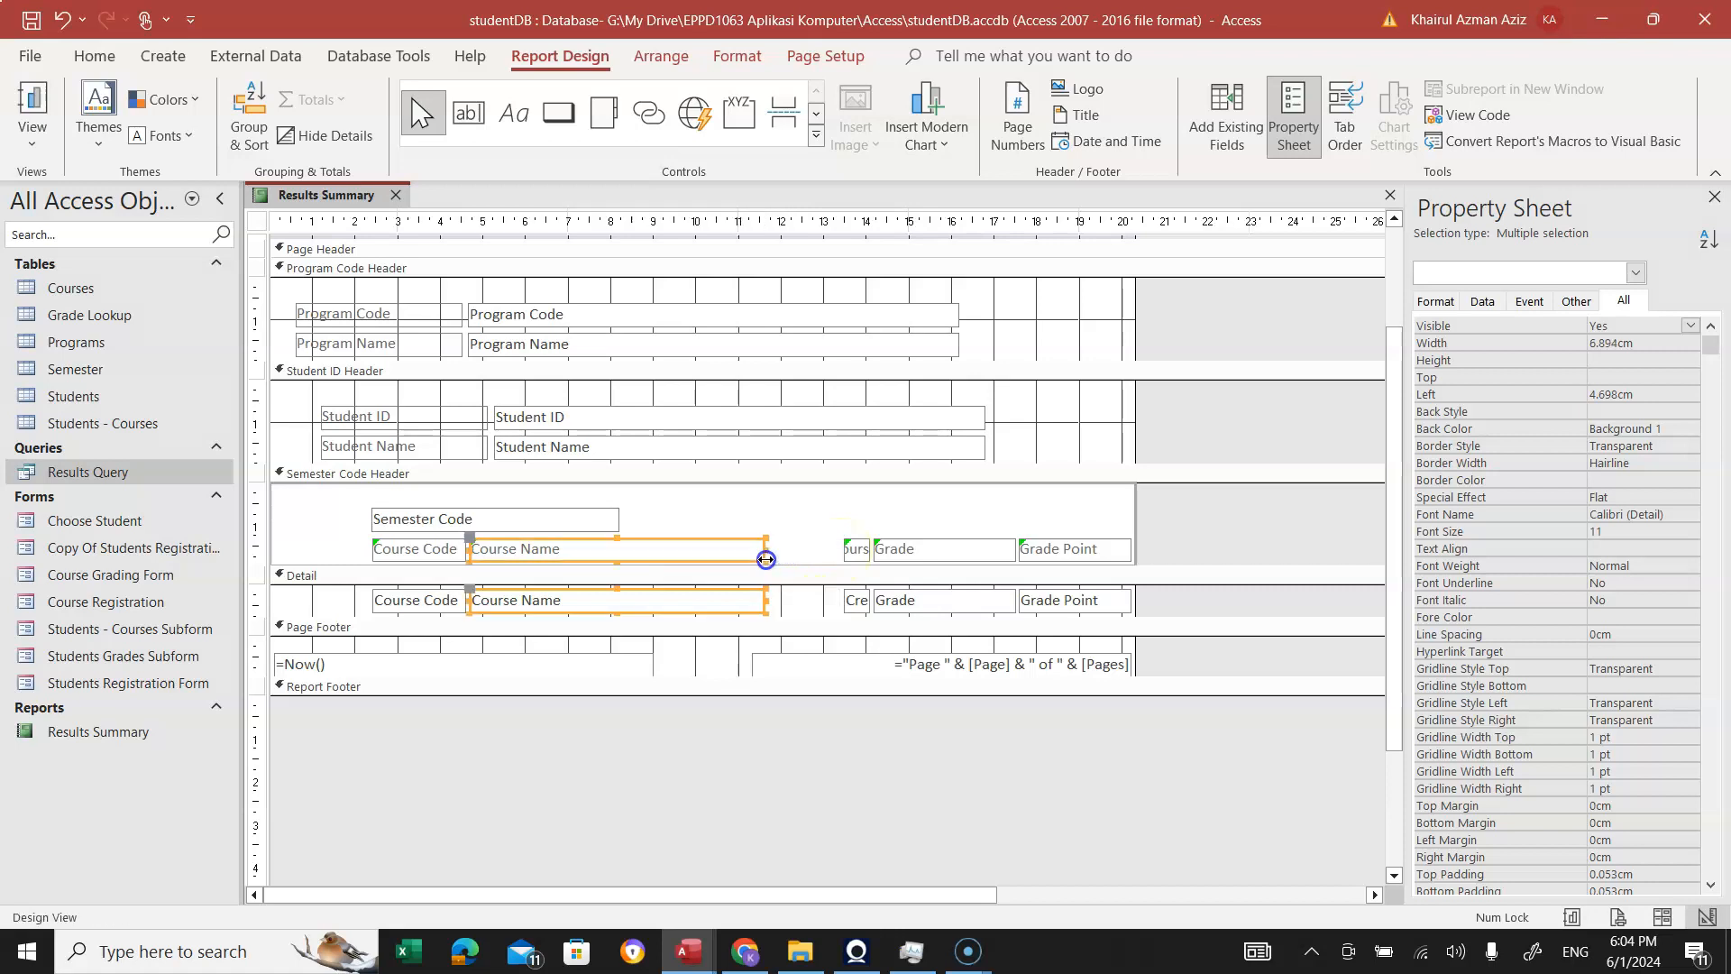
Widen the Credit Hours label to about 2.28 cm and move the Credit Hours text box beneath its middle.
{"action": "left_click", "coordinate": [778, 552]}
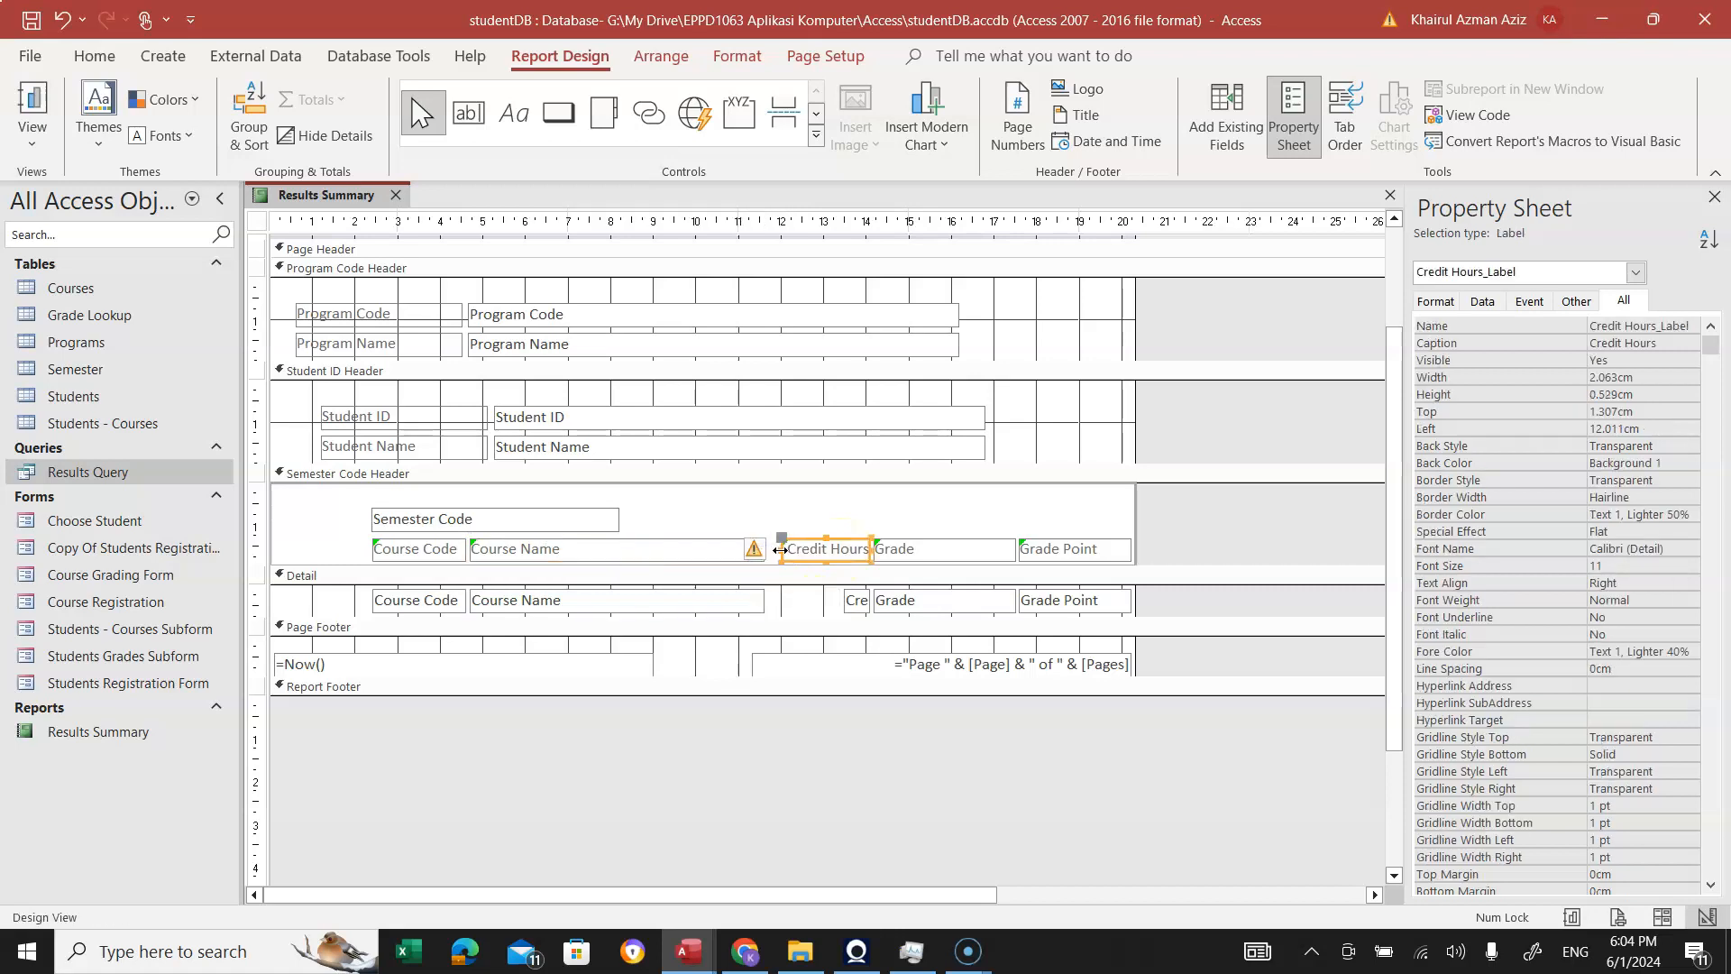
{"action": "left_click_drag", "start_coordinate": [779, 549], "coordinate": [772, 550]}
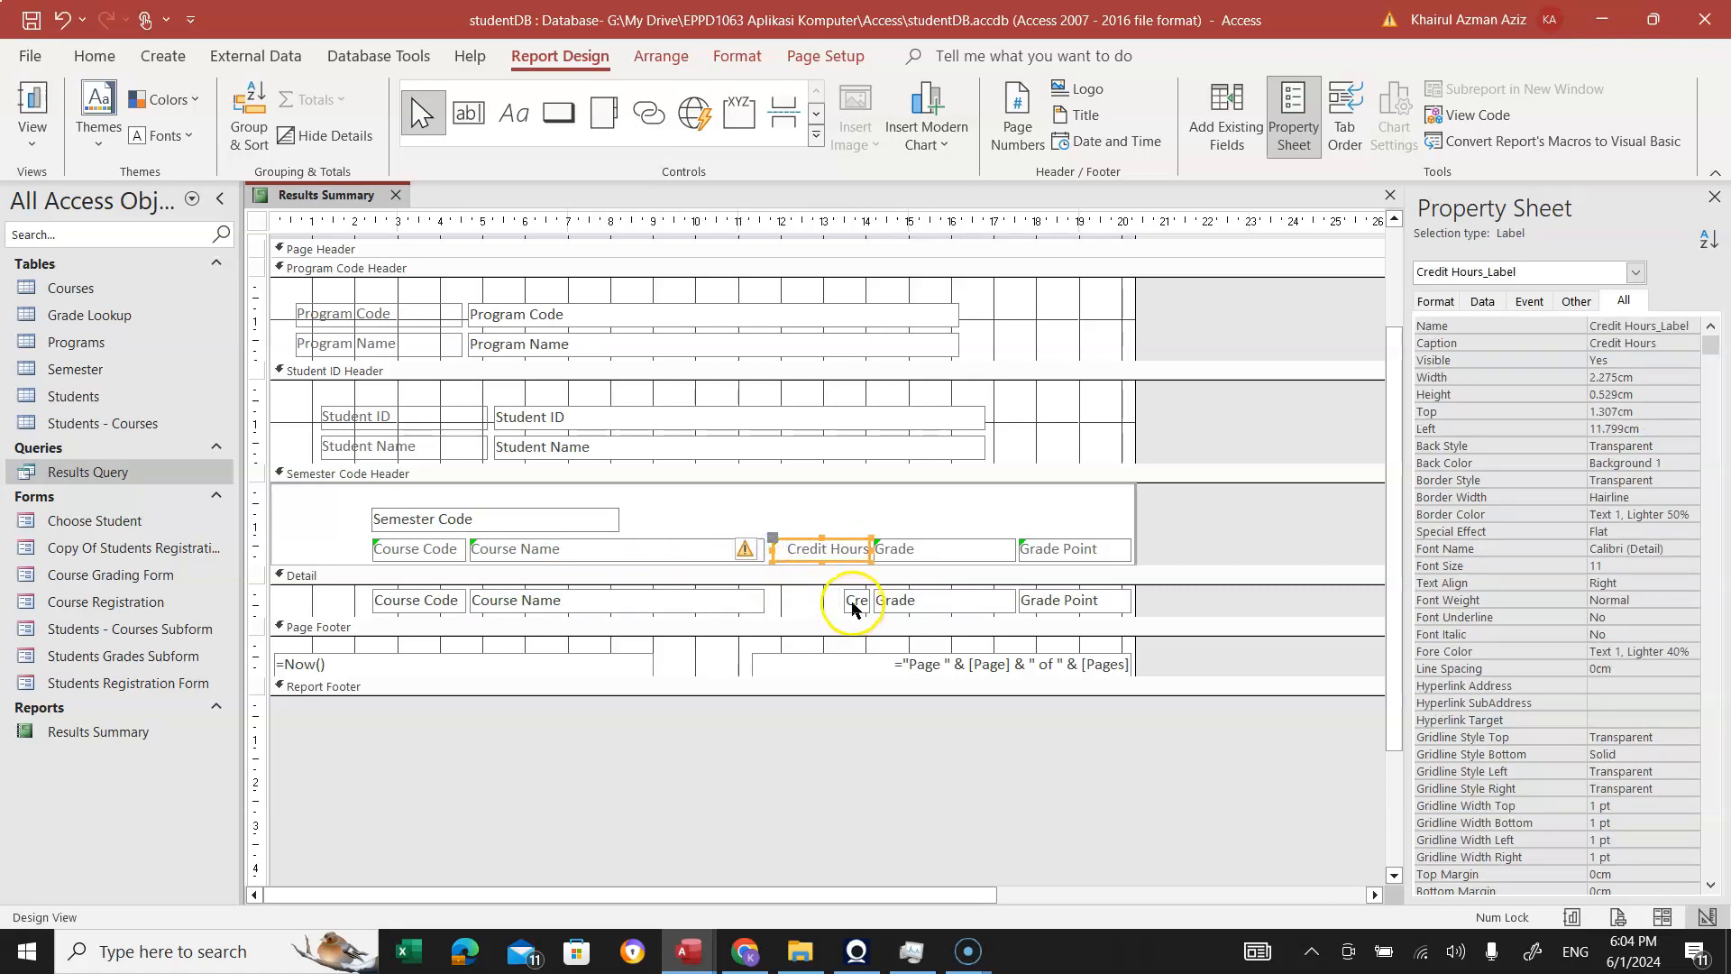
{"action": "left_click", "coordinate": [851, 602]}
{"action": "left_click_drag", "start_coordinate": [846, 604], "coordinate": [817, 604]}
Narrow the Grade label and text box to about 1.52 cm, and fit the Grade Point pair beside them at about 1.88 cm wide.
{"action": "left_click", "coordinate": [929, 552]}
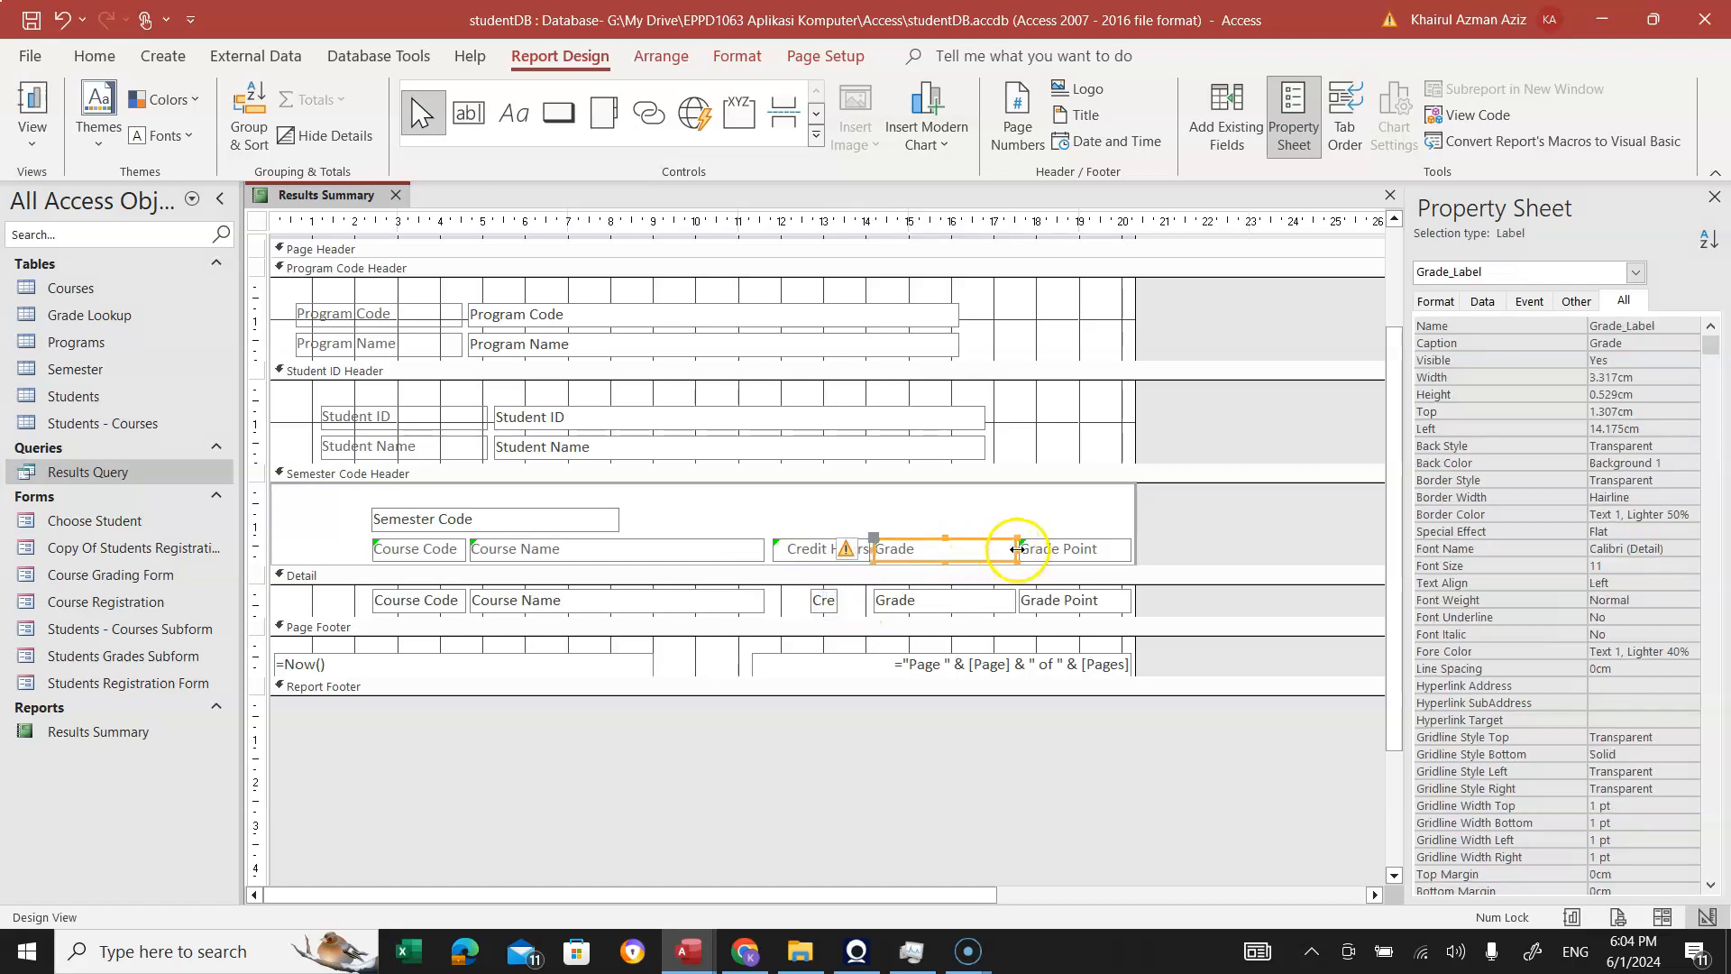
{"action": "left_click", "coordinate": [947, 600]}
{"action": "left_click", "coordinate": [987, 548], "text": "shift"}
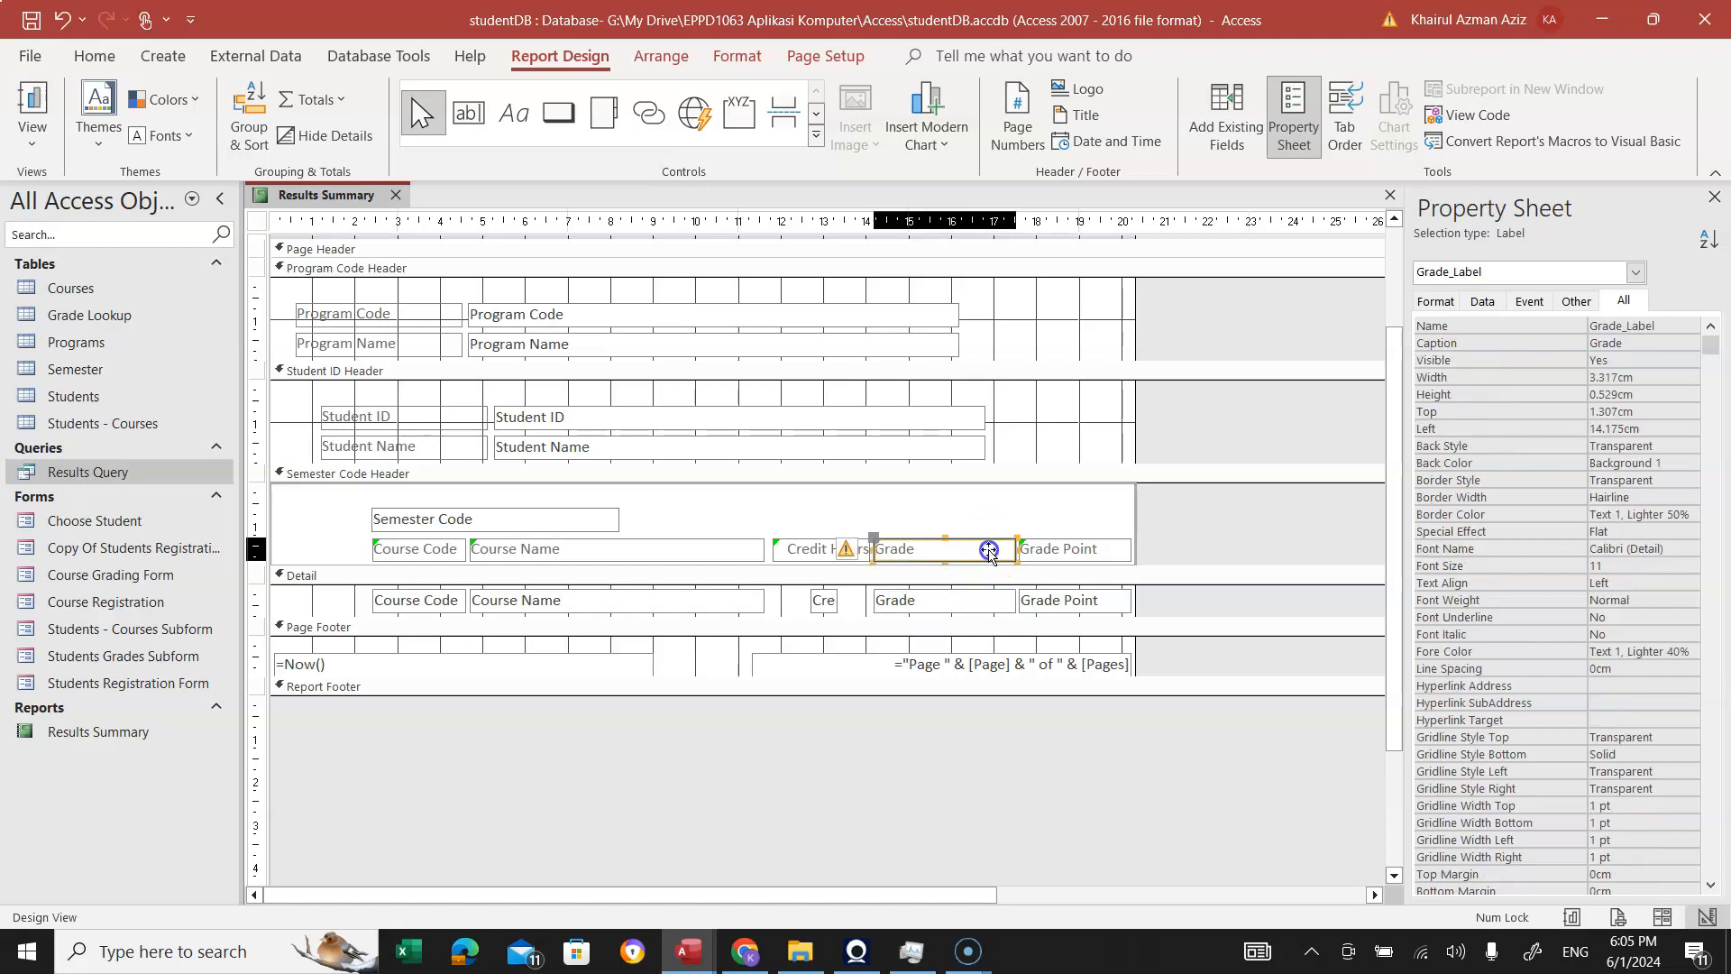
{"action": "left_click_drag", "start_coordinate": [1017, 600], "coordinate": [943, 599]}
{"action": "left_click_drag", "start_coordinate": [943, 599], "coordinate": [938, 600]}
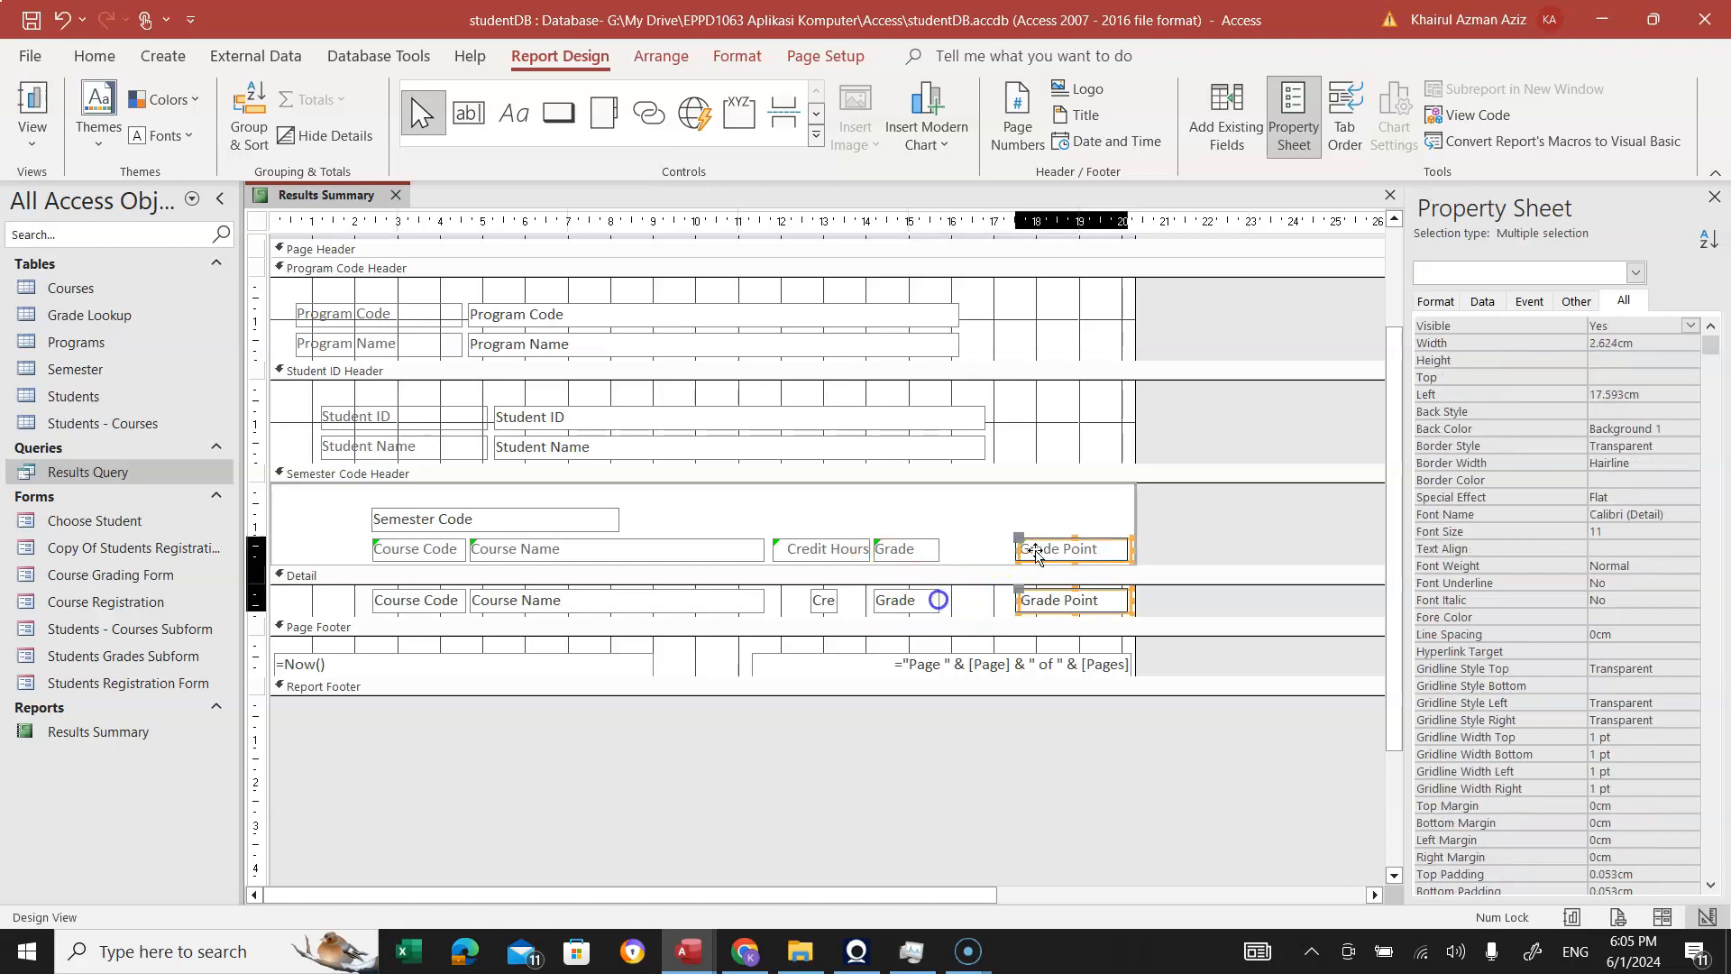
{"action": "left_click_drag", "start_coordinate": [1048, 552], "coordinate": [961, 553]}
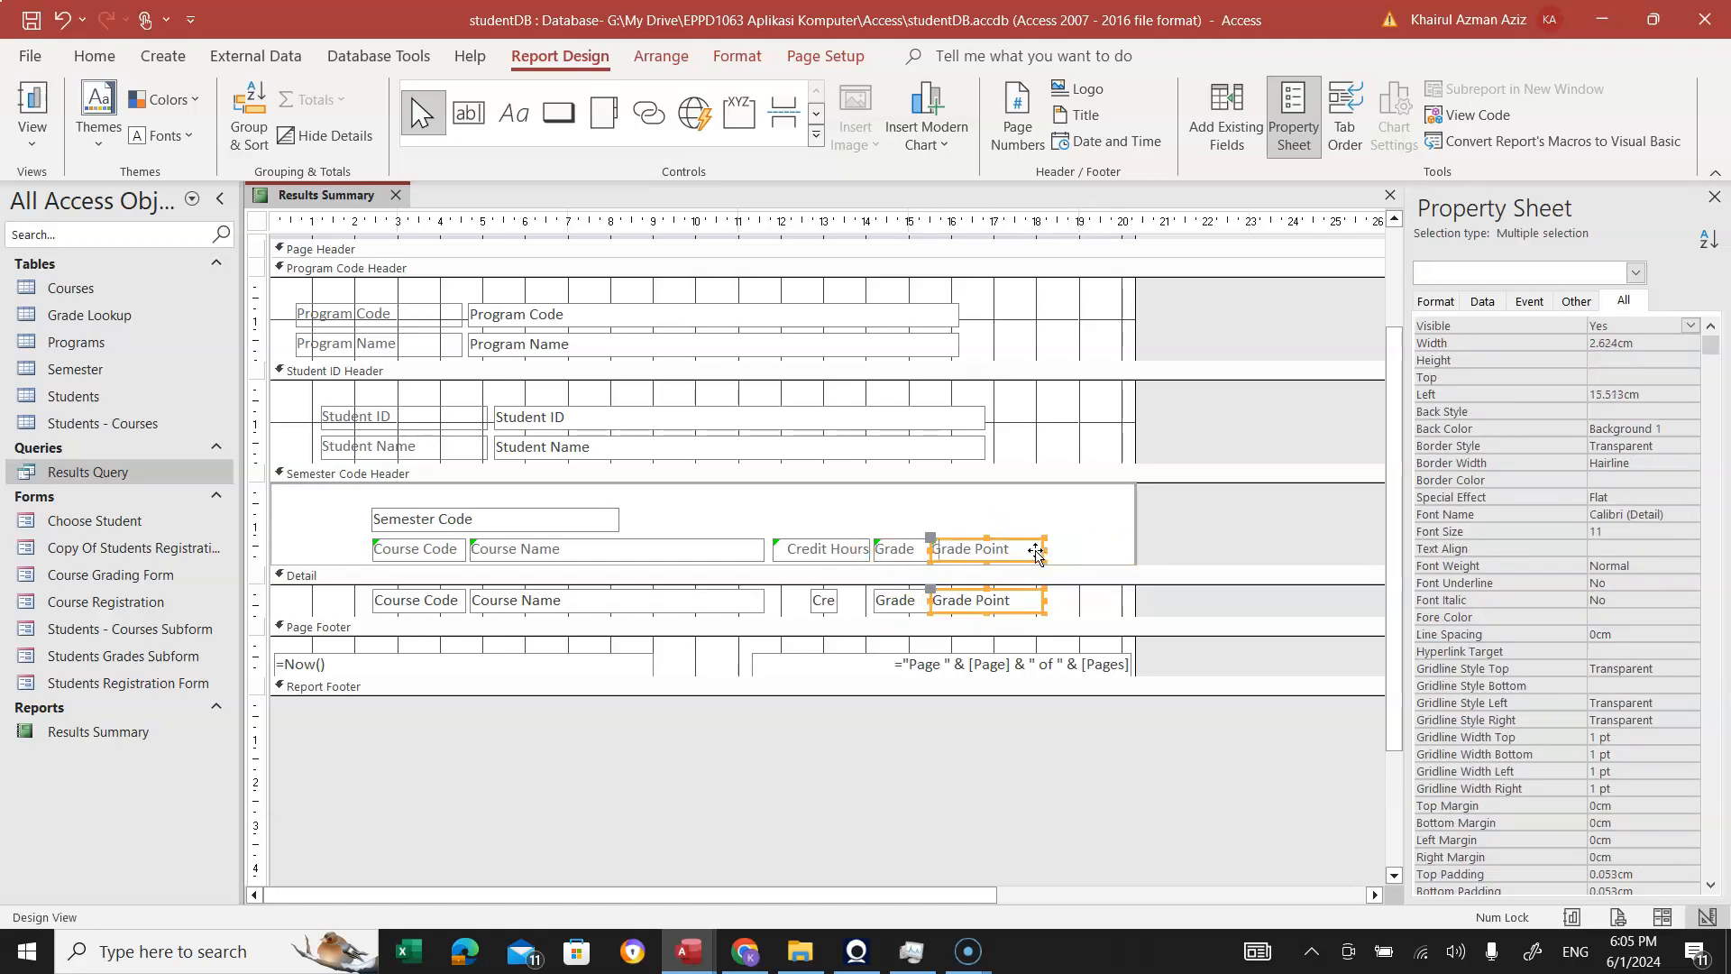
{"action": "left_click", "coordinate": [938, 577]}
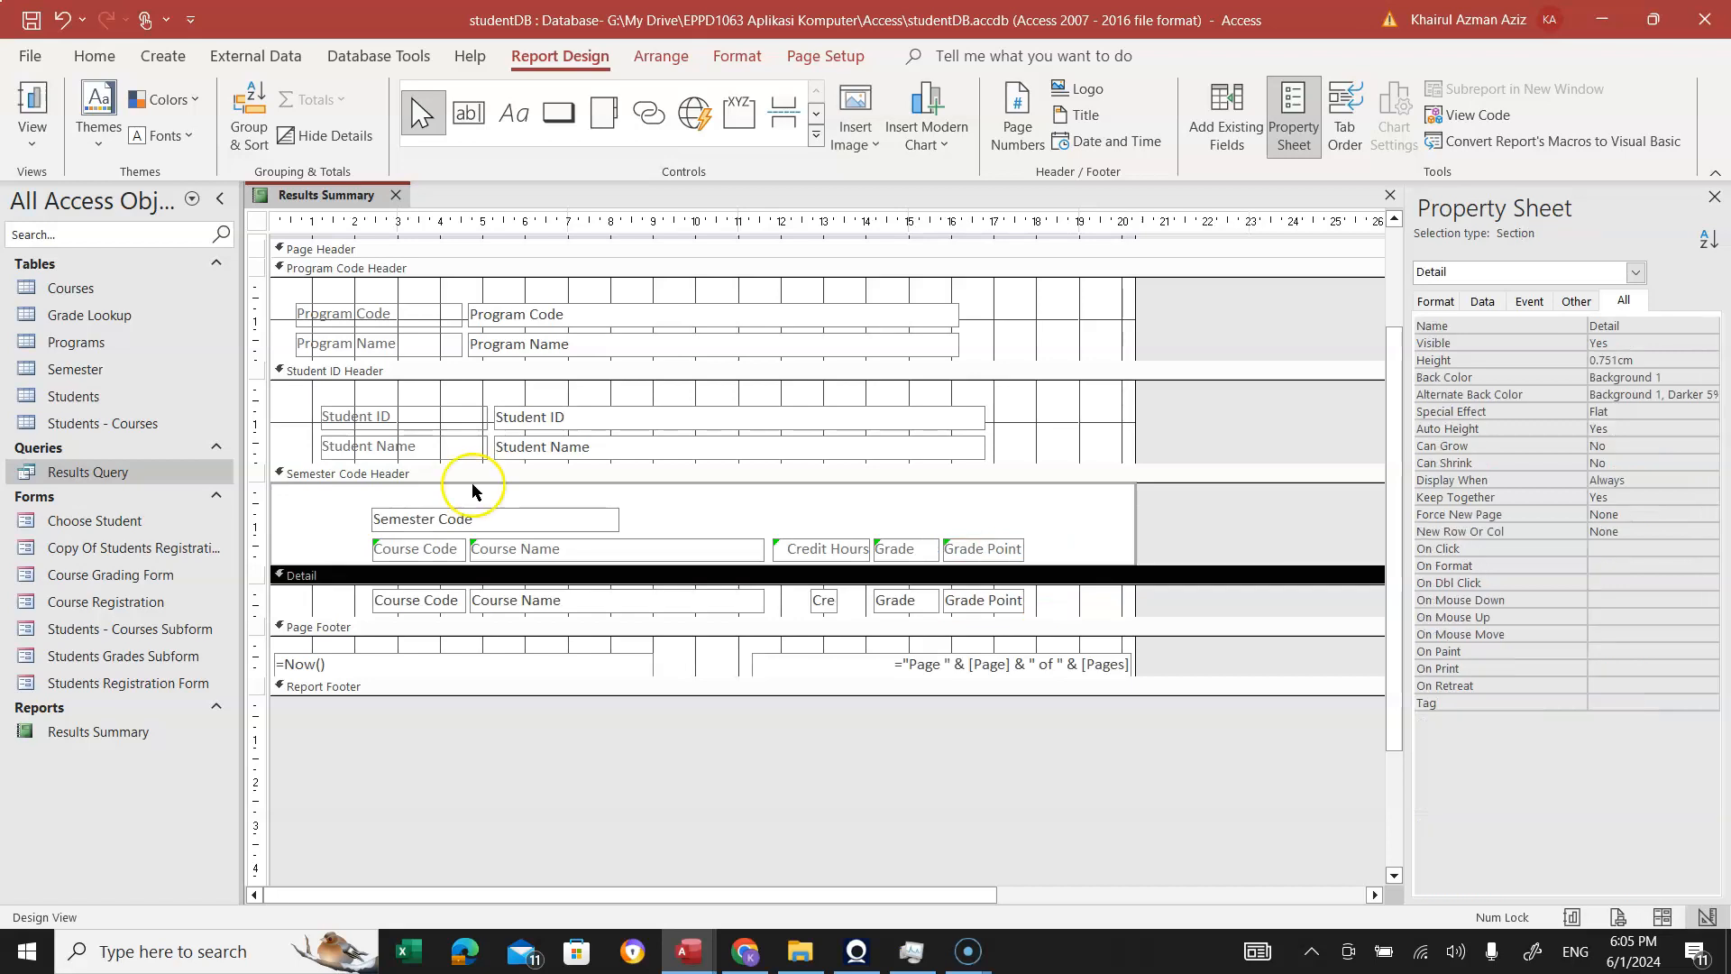
{"action": "left_click", "coordinate": [823, 601]}
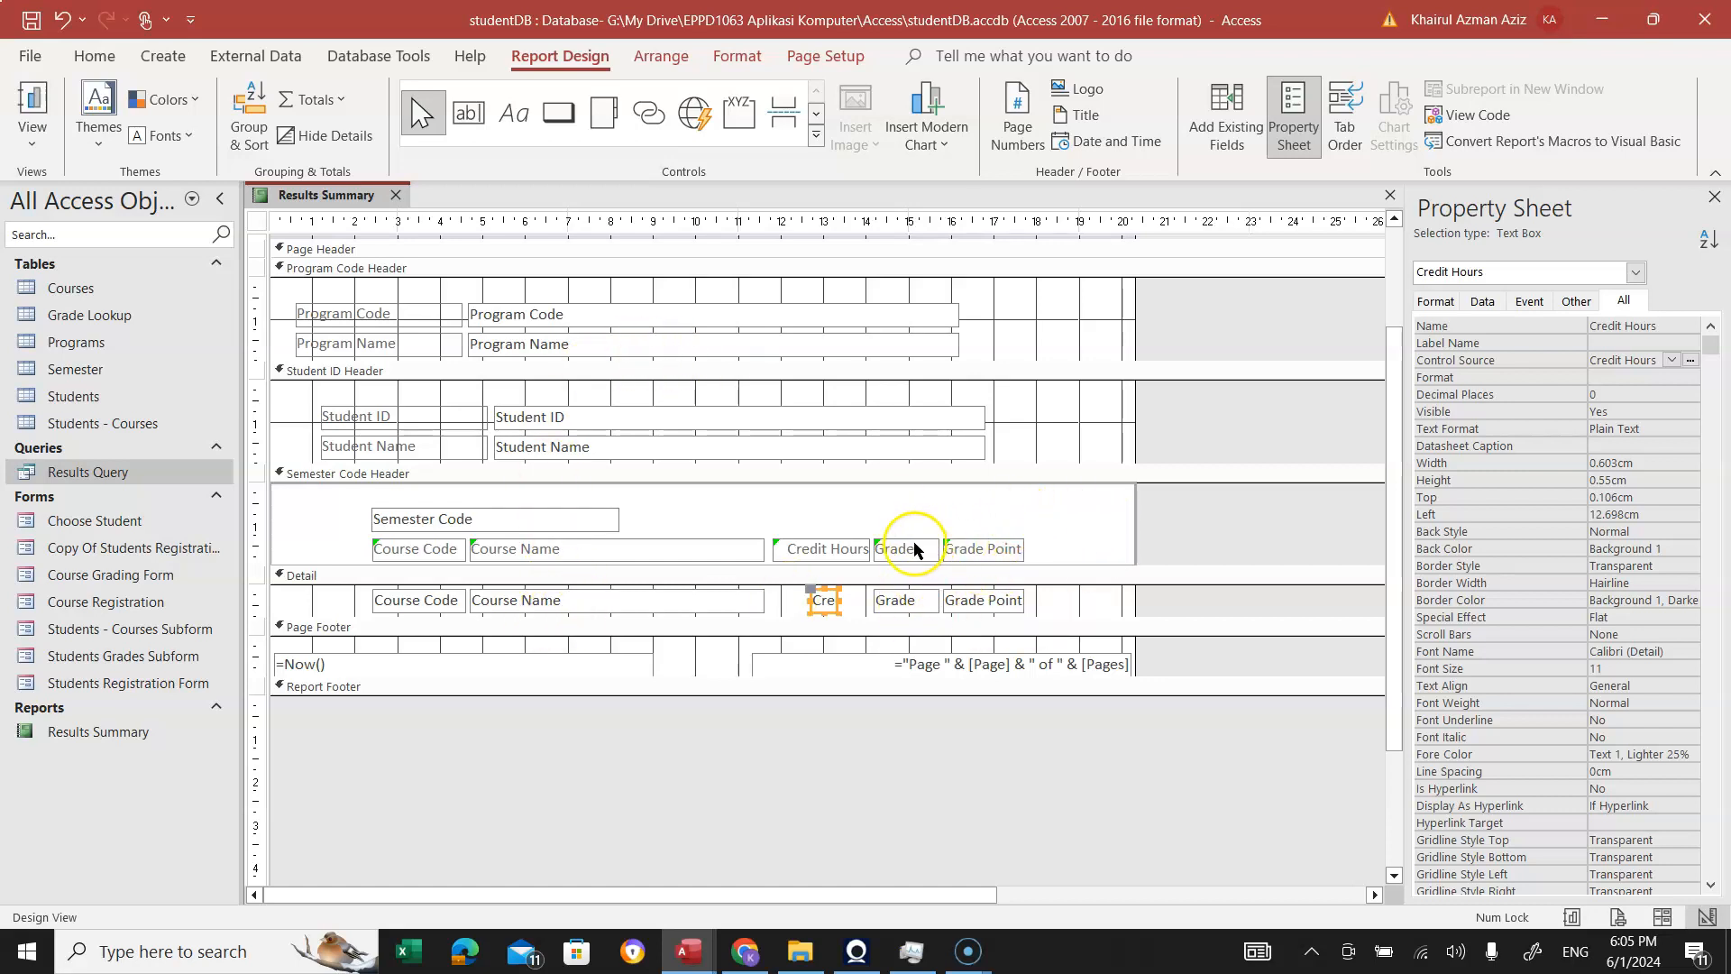
{"action": "left_click", "coordinate": [898, 601]}
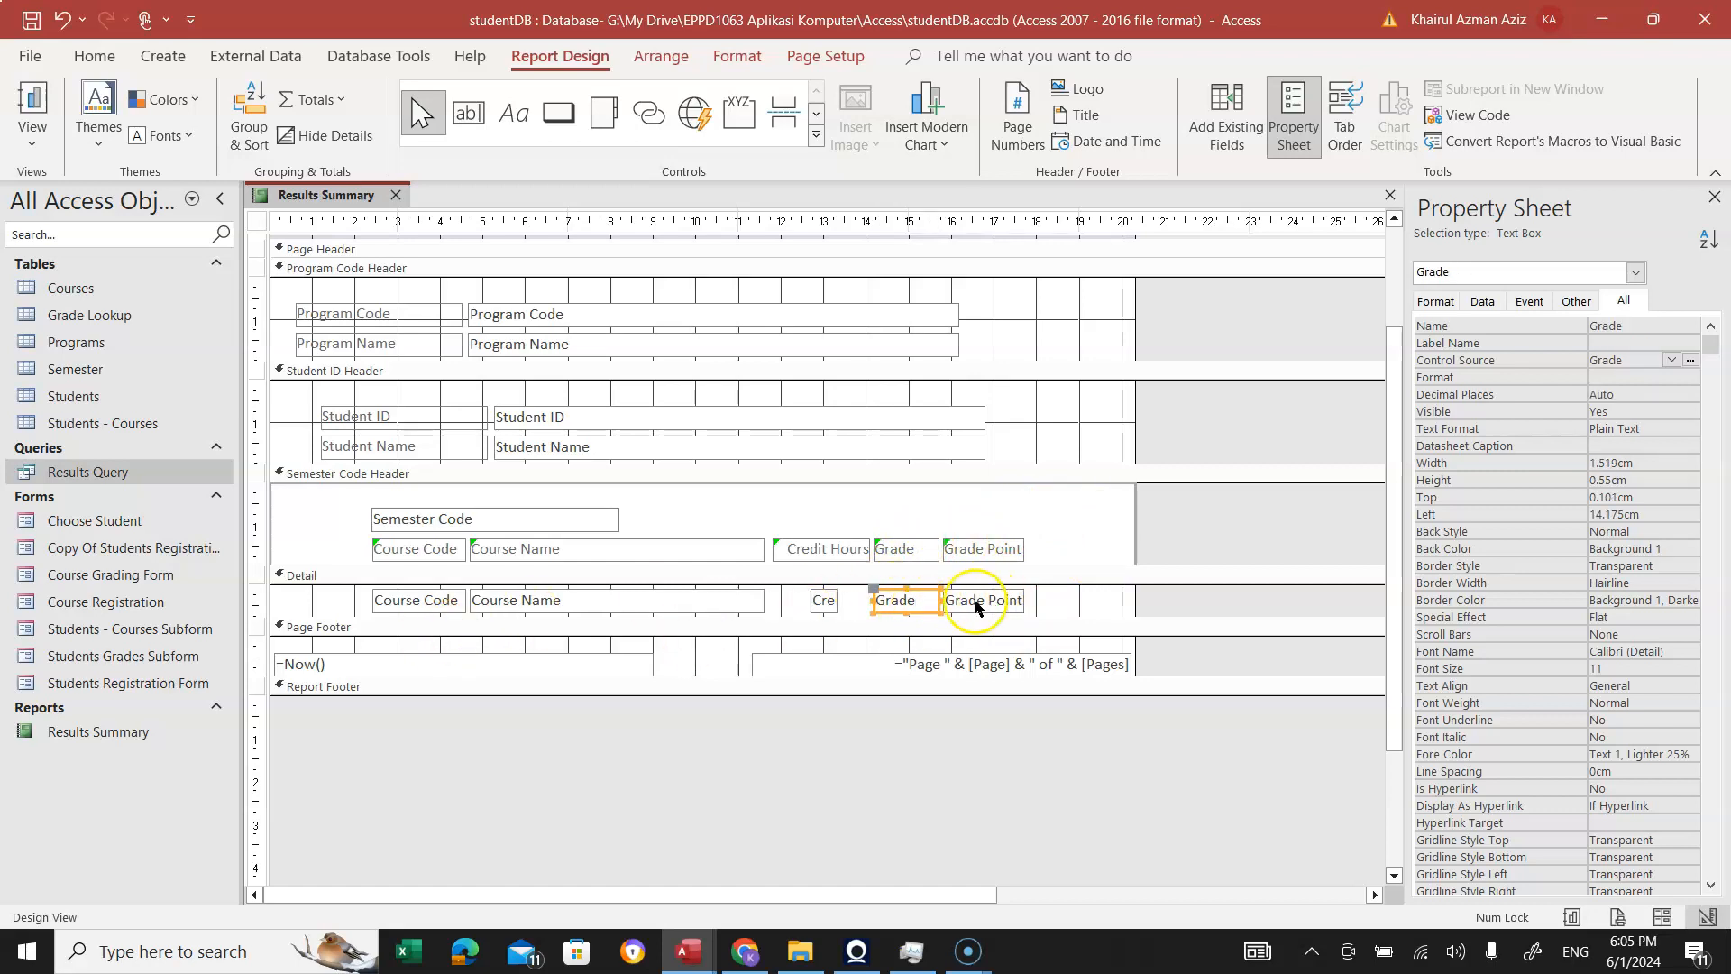
{"action": "left_click", "coordinate": [824, 603]}
{"action": "left_click", "coordinate": [974, 599]}
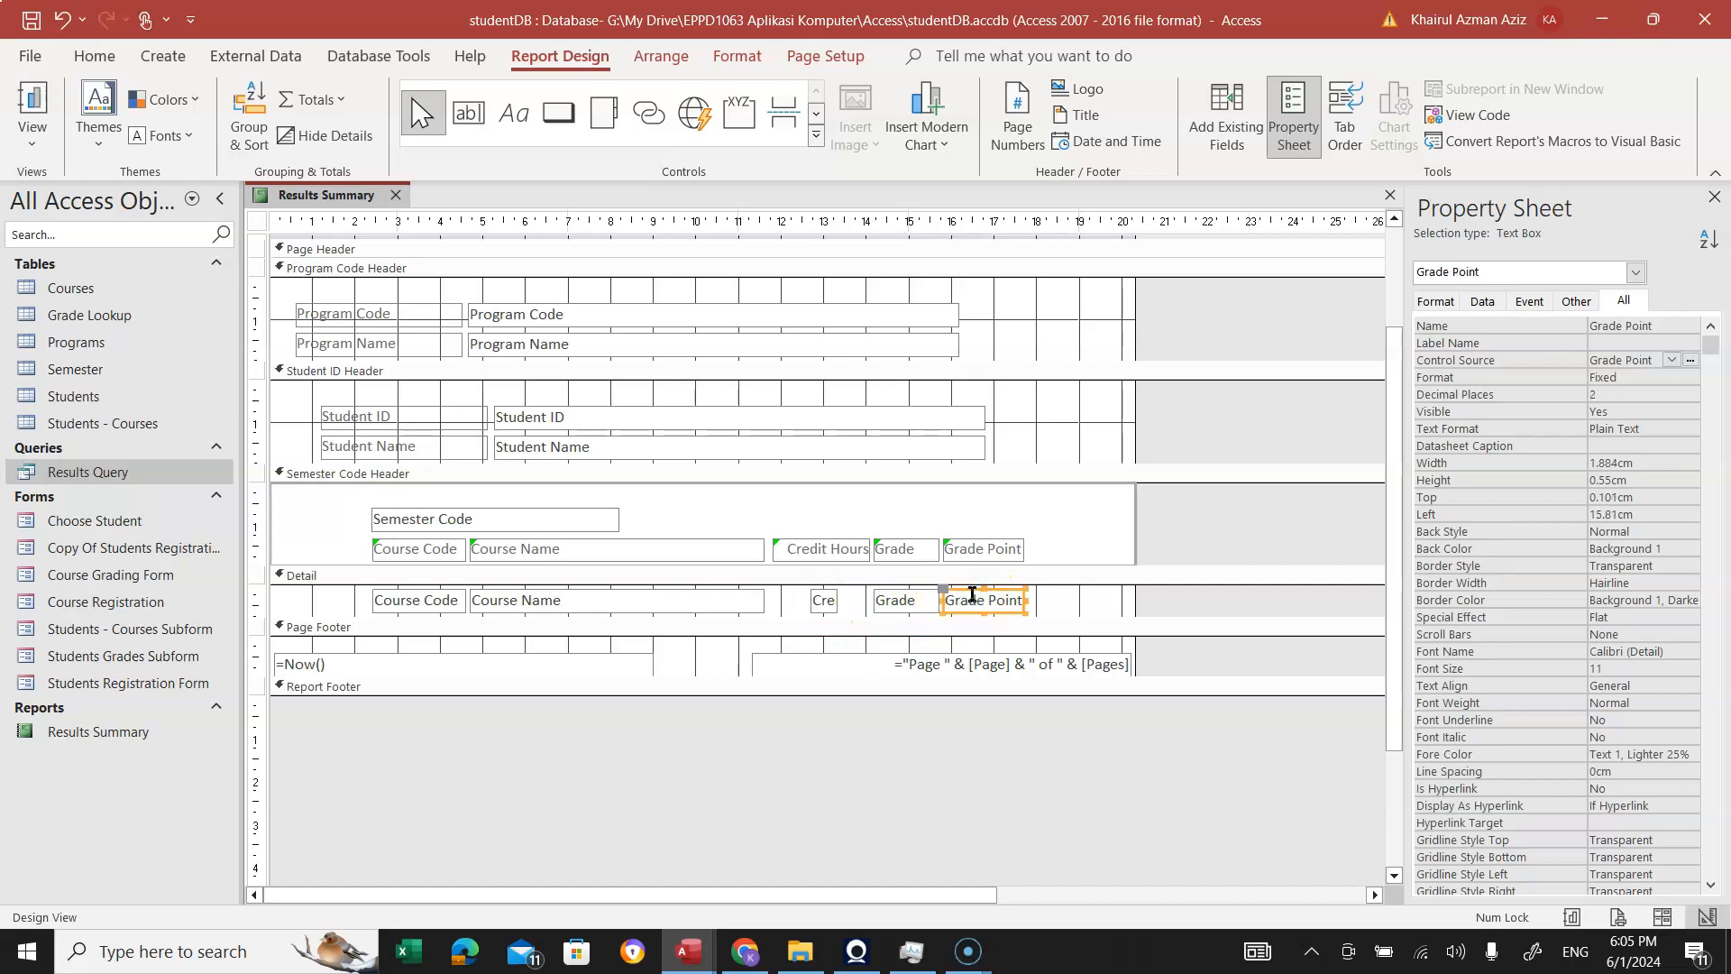
{"action": "left_click", "coordinate": [912, 603]}
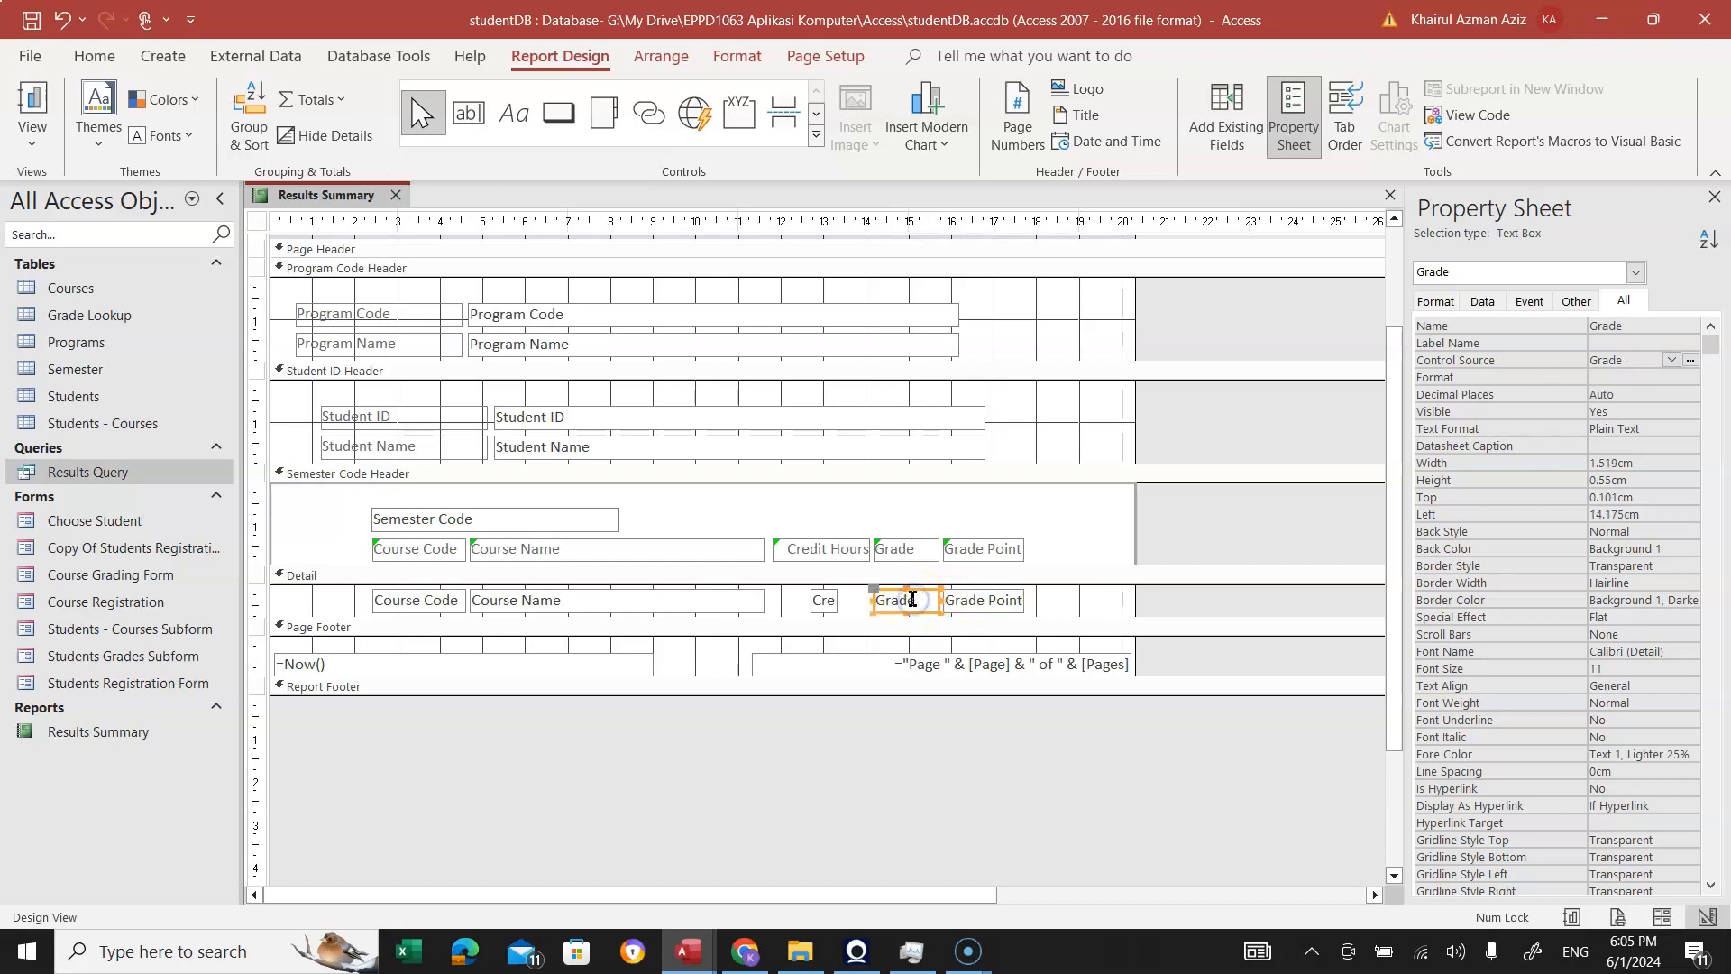
{"action": "left_click", "coordinate": [820, 604]}
Add a Sum total for the Grade Point text box and shrink the Semester Code Footer to fit it.
{"action": "left_click", "coordinate": [962, 600]}
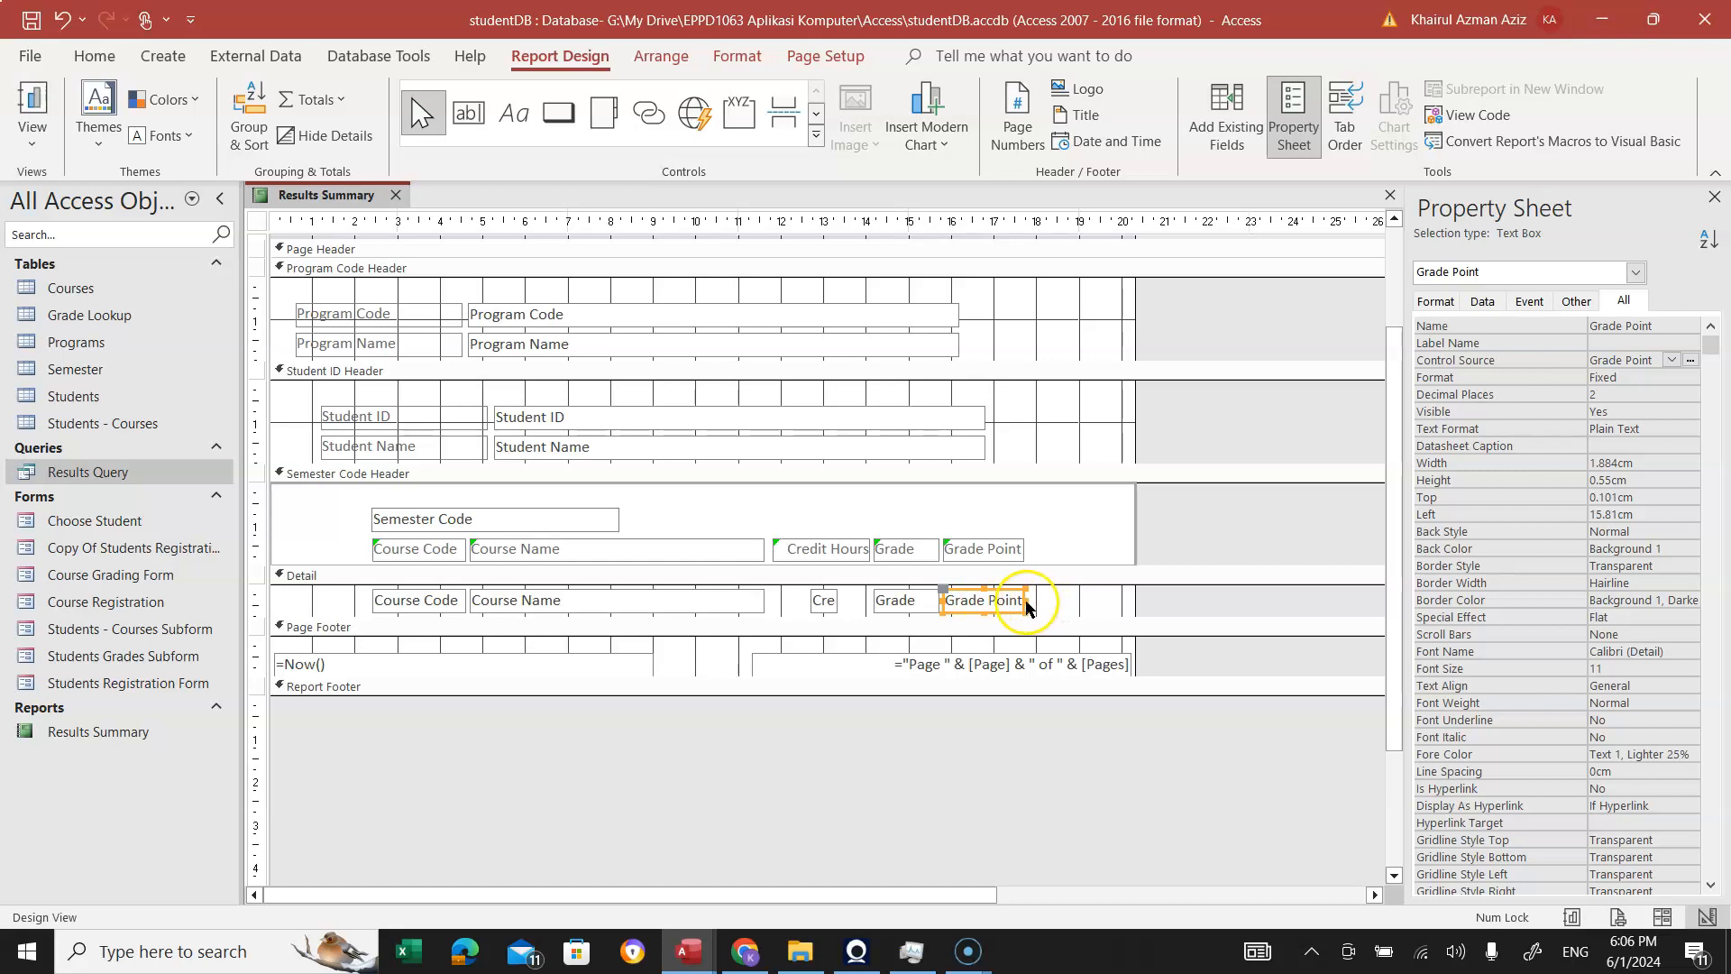
{"action": "left_click", "coordinate": [322, 103]}
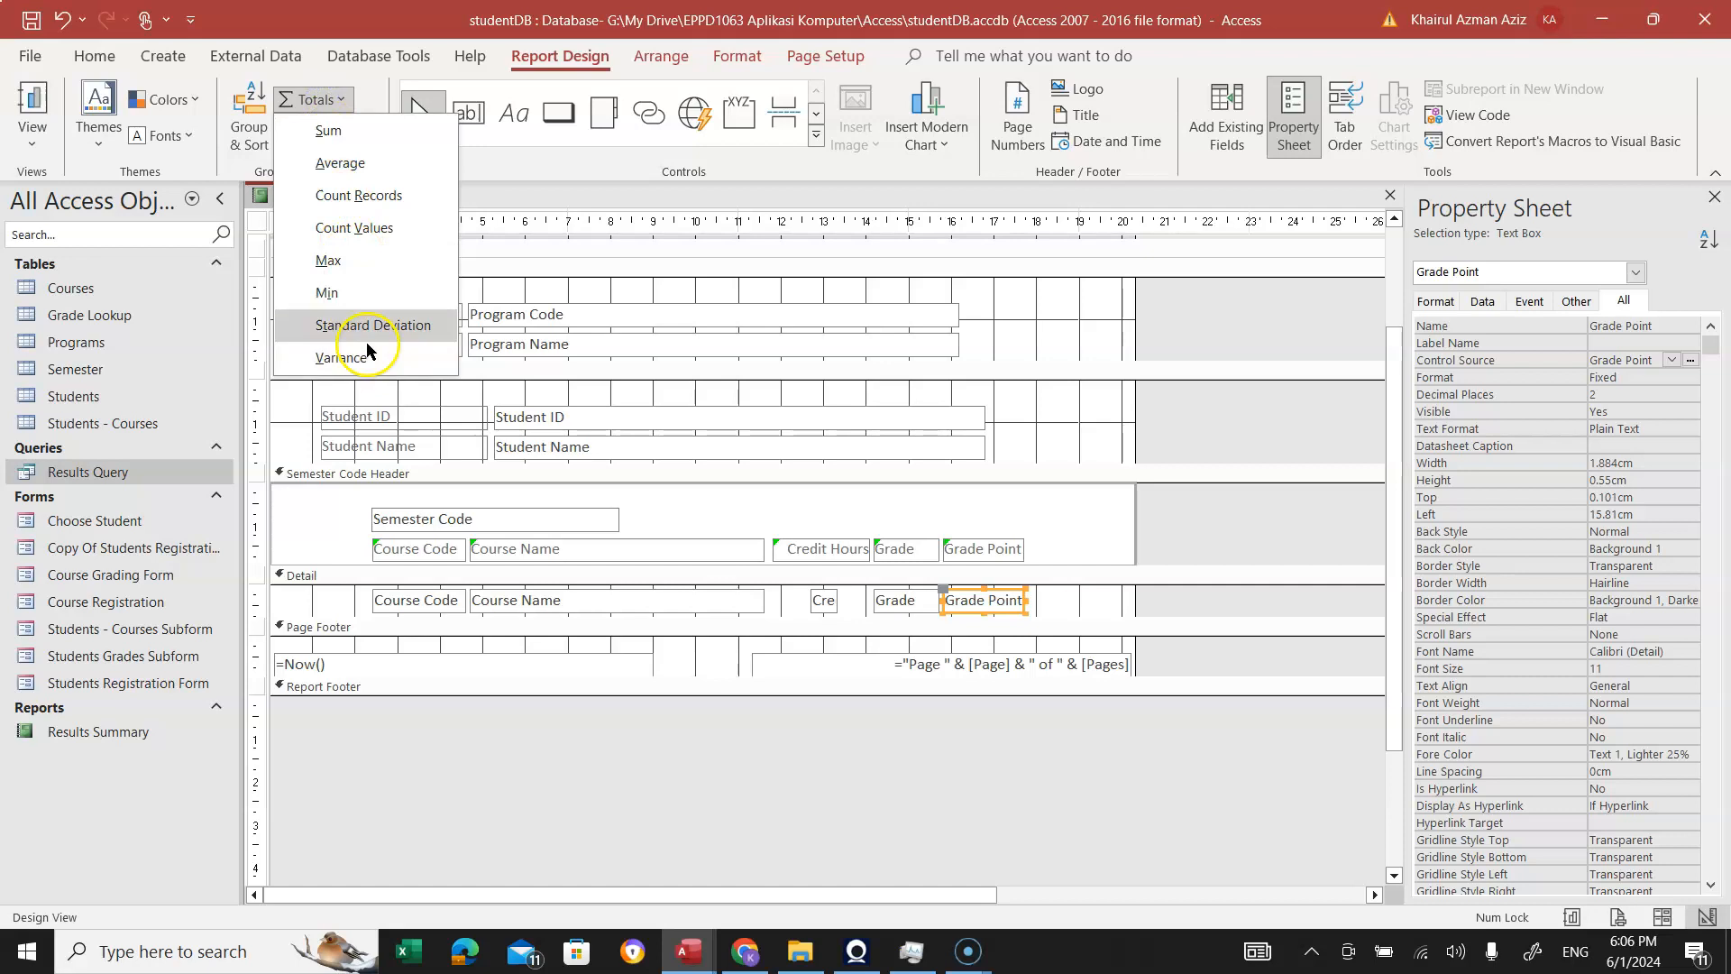
{"action": "left_click", "coordinate": [330, 131]}
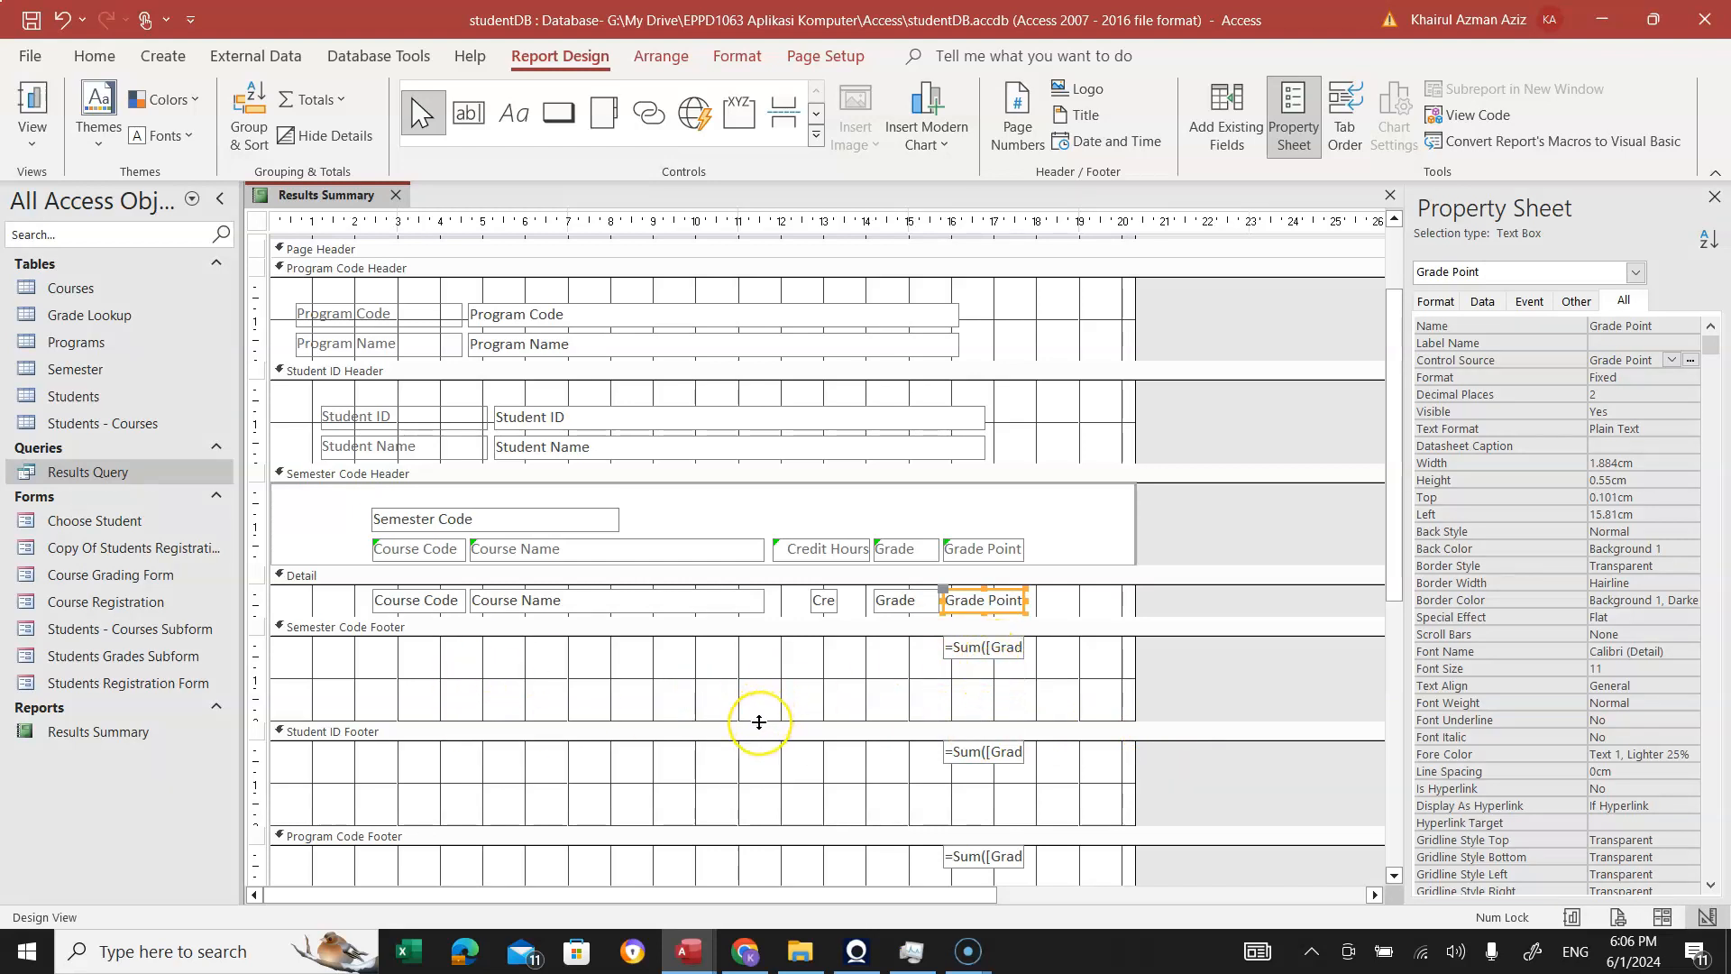
{"action": "left_click_drag", "start_coordinate": [758, 721], "coordinate": [769, 664]}
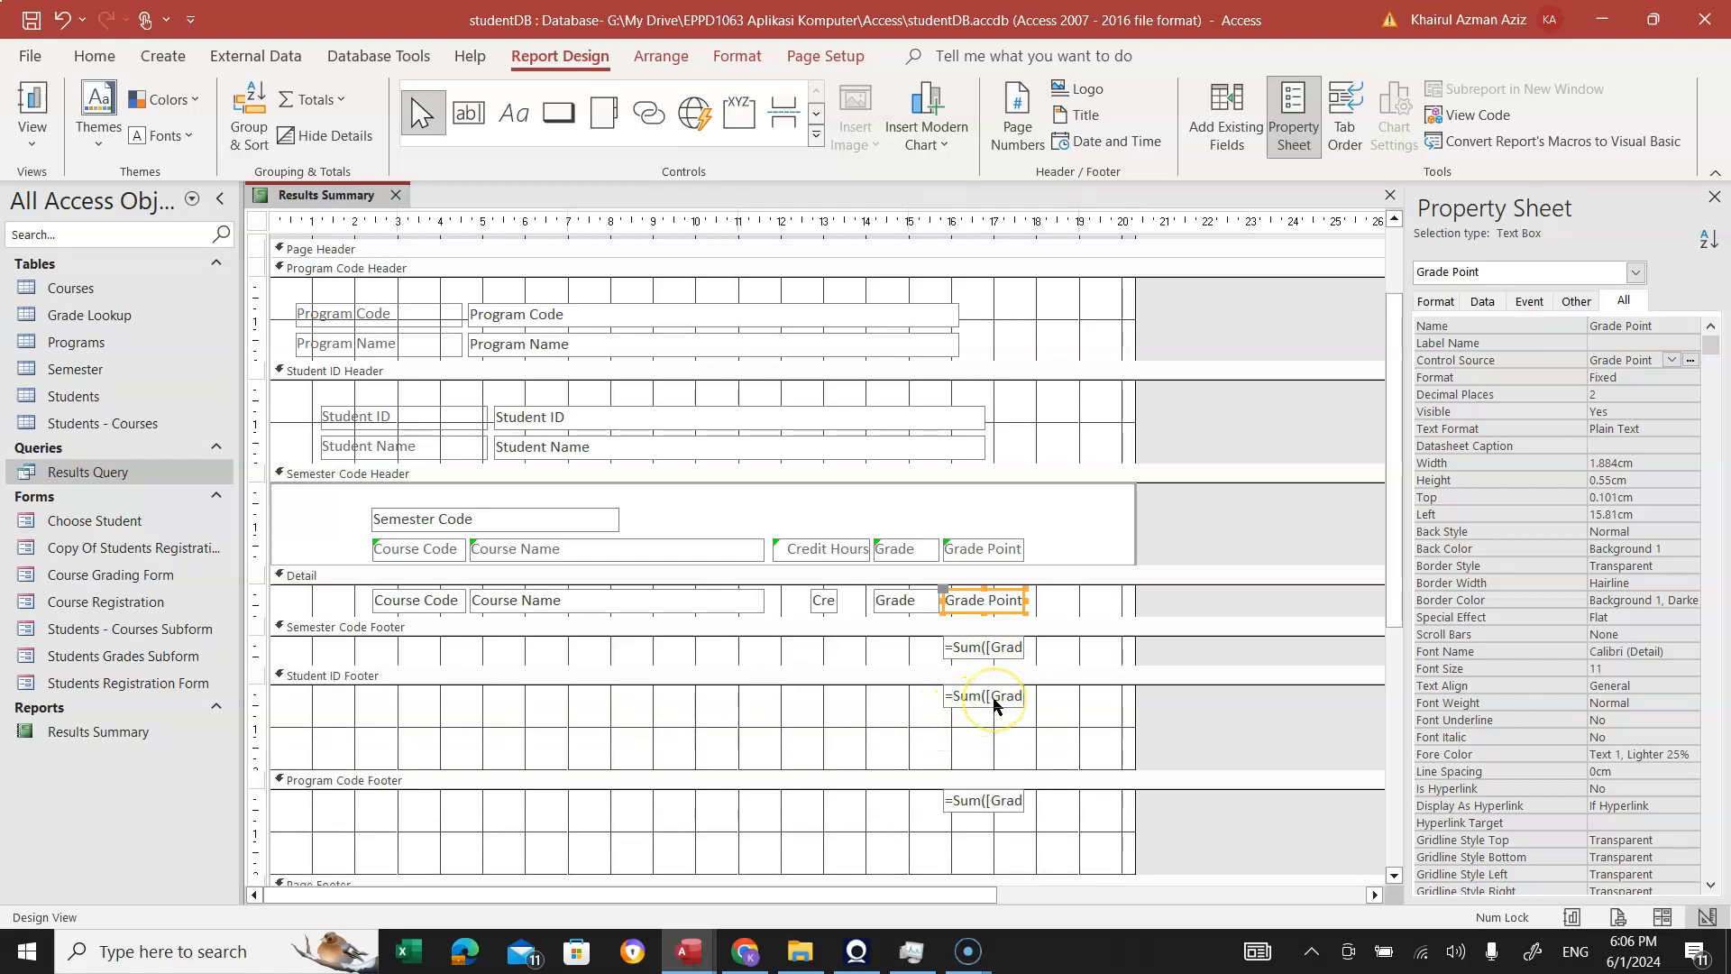
Set the Control Source of the Semester Code Footer total to =Sum([Grade Point]* [Credit Hours] )/sum( [Credit Hours] ).
{"action": "left_click", "coordinate": [976, 651]}
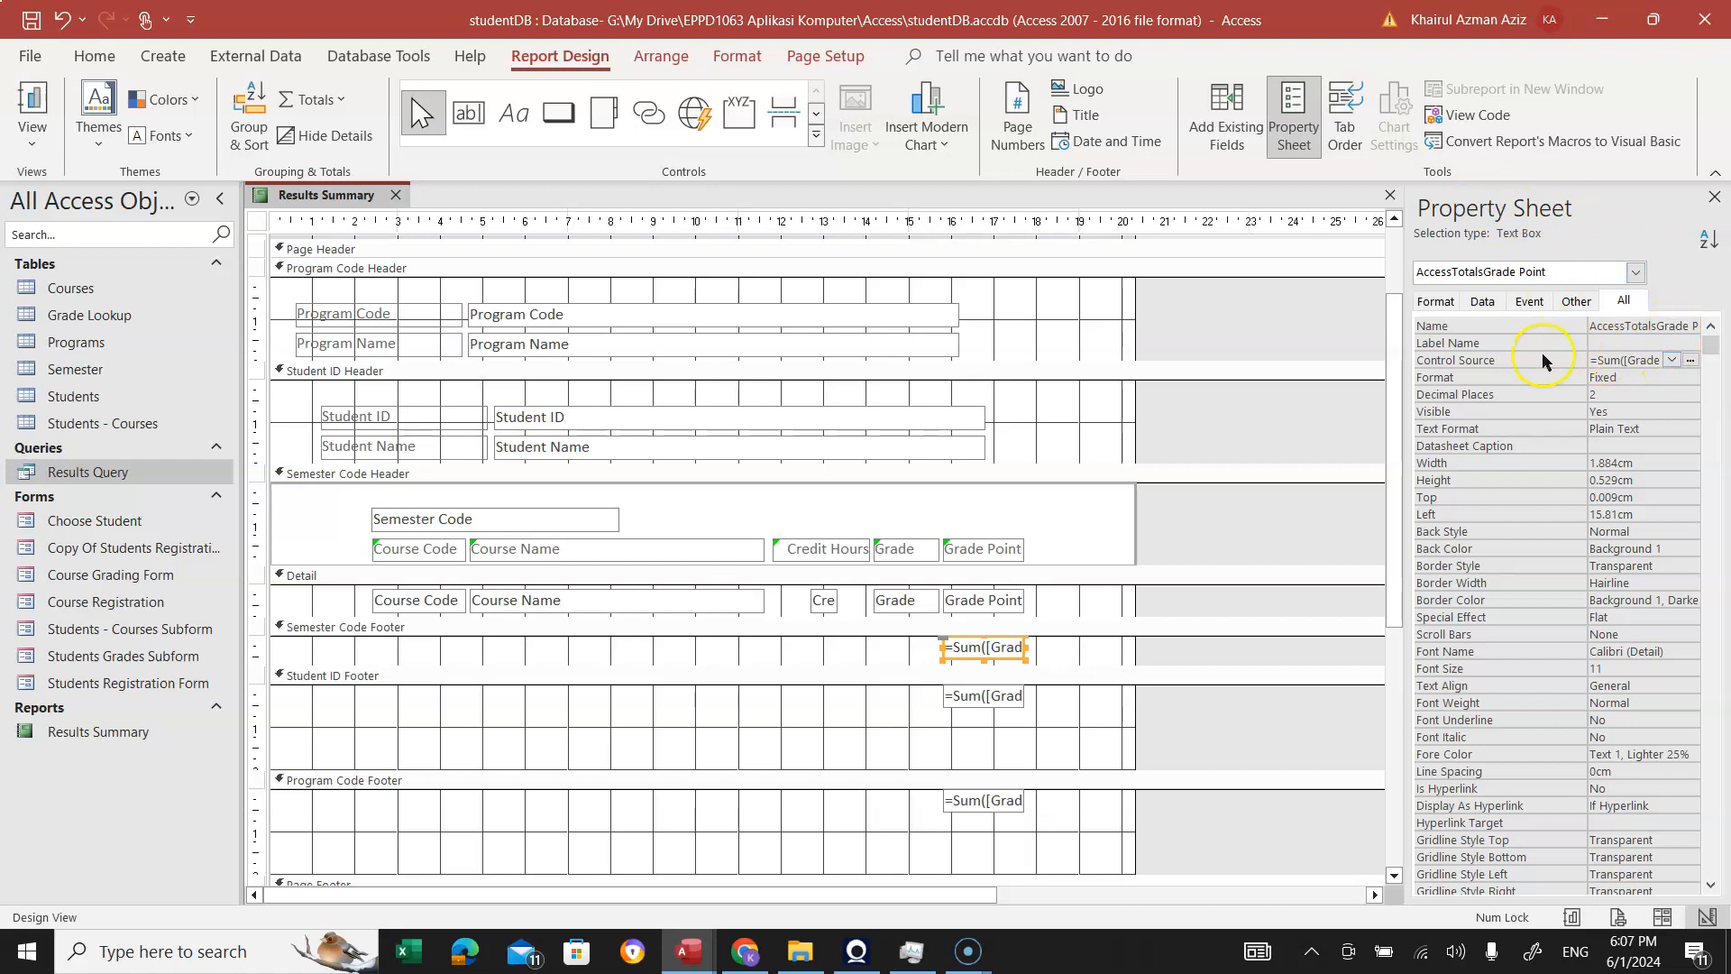
{"action": "left_click", "coordinate": [1690, 362]}
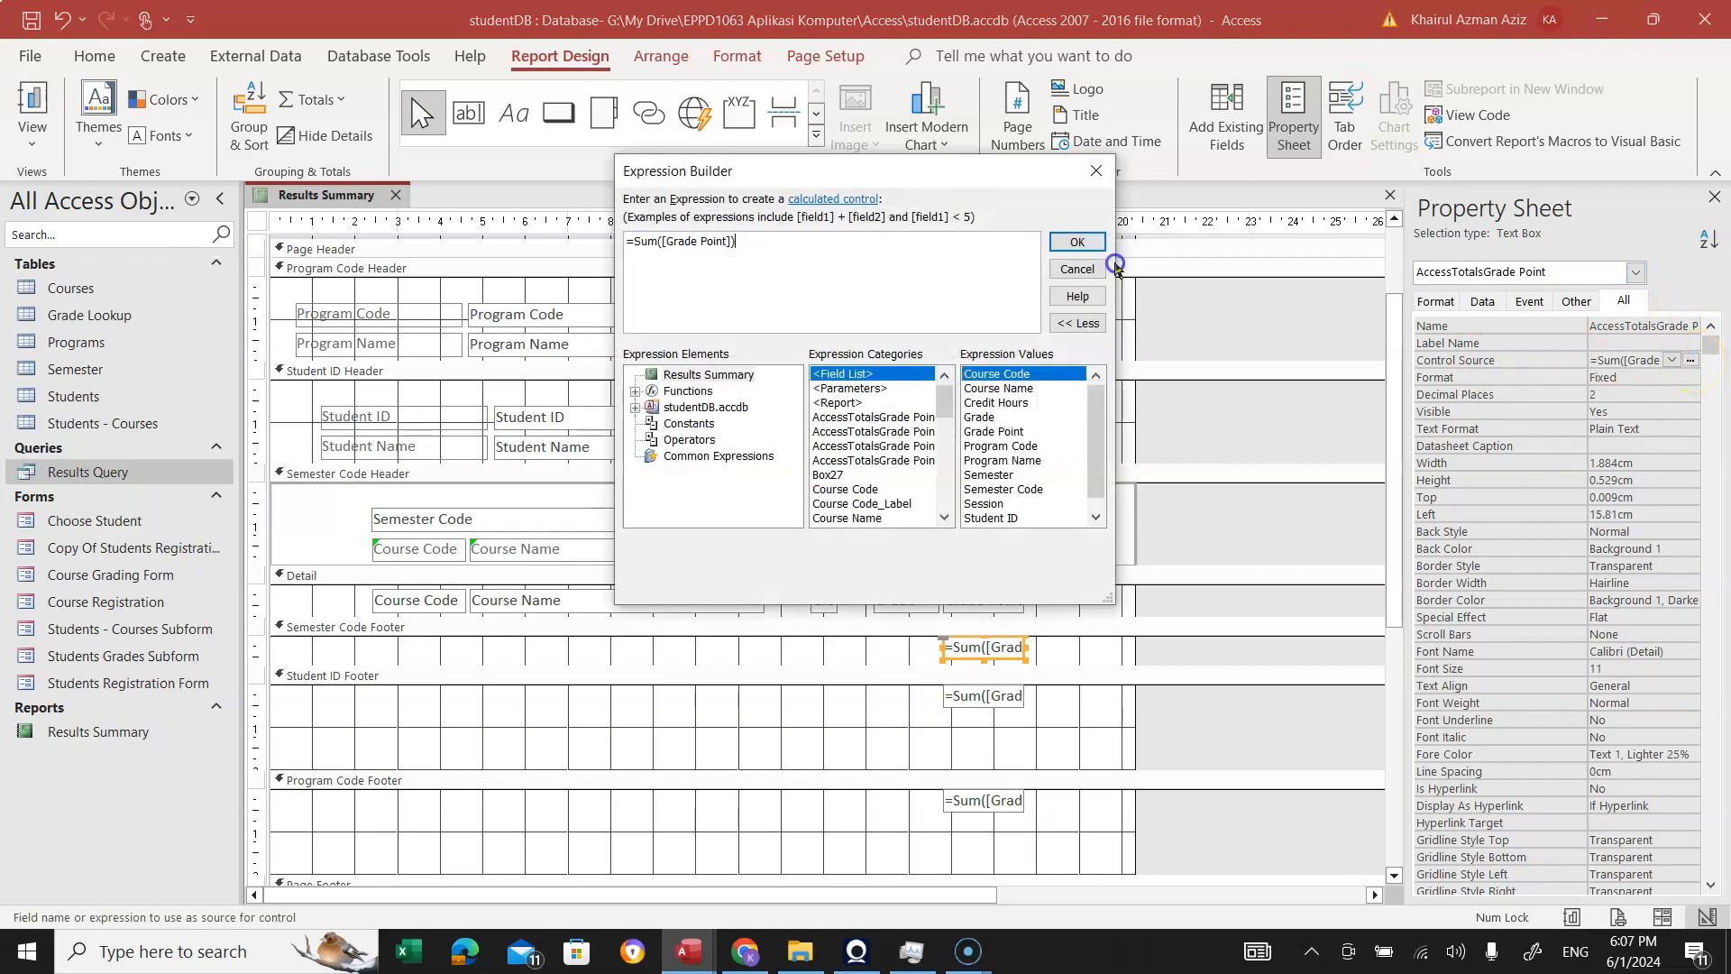
{"action": "left_click_drag", "start_coordinate": [866, 172], "coordinate": [553, 396]}
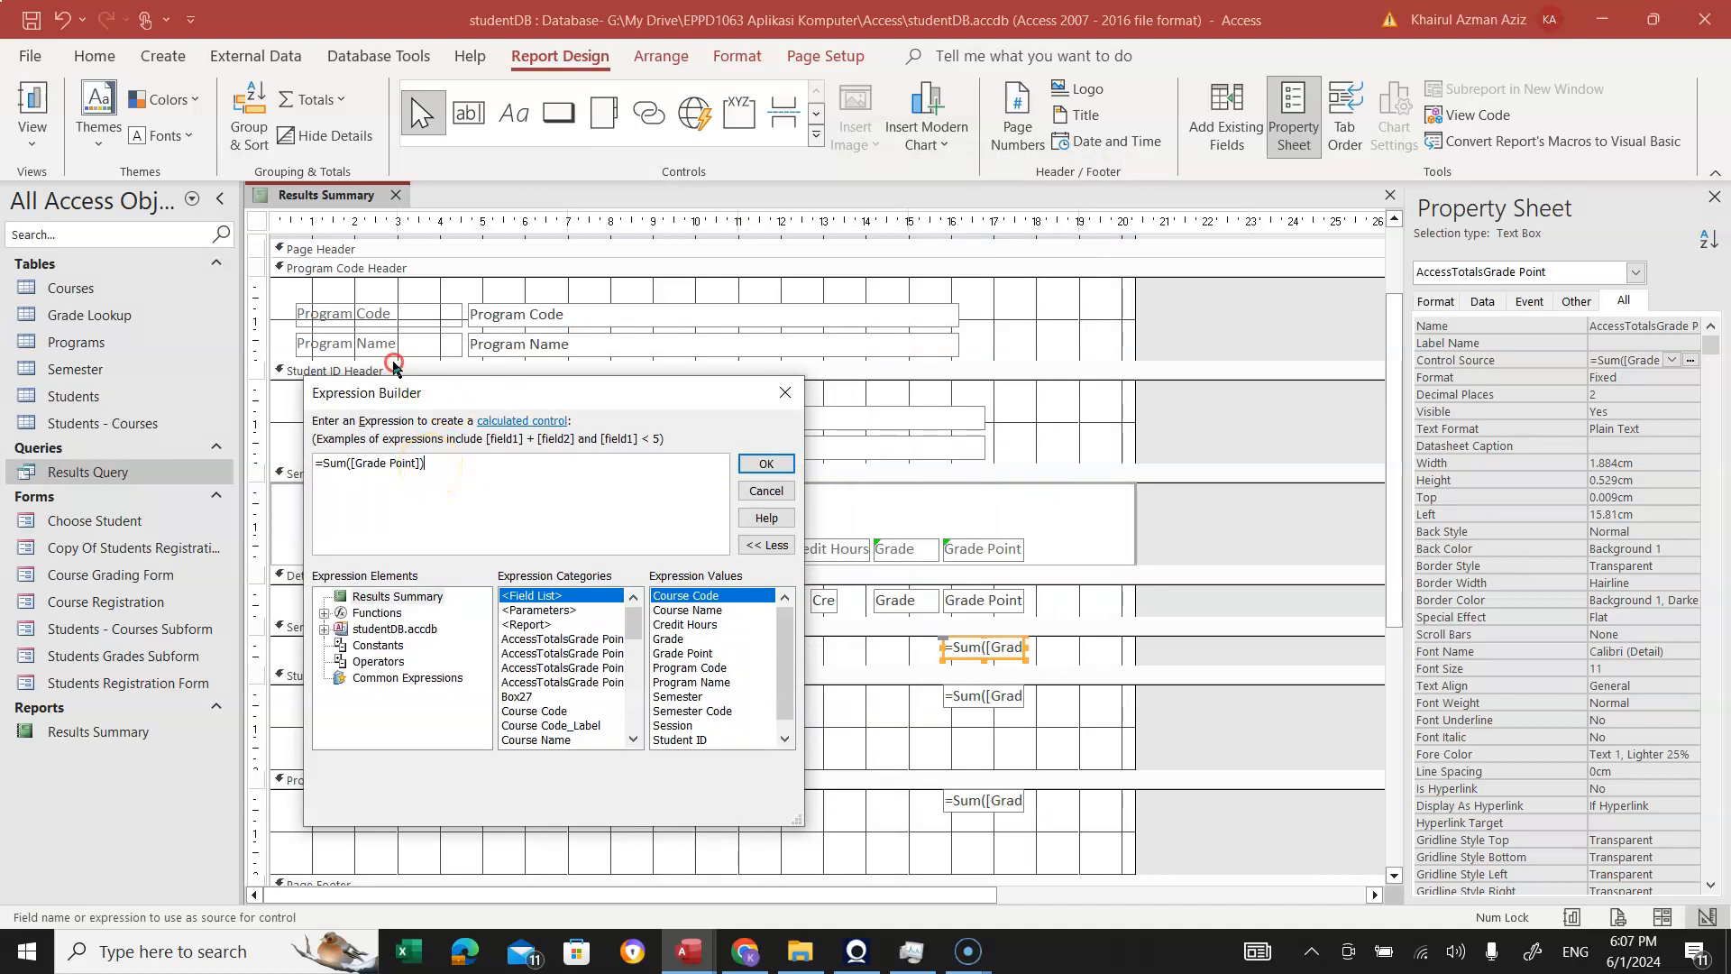
{"action": "right_click", "coordinate": [460, 397]}
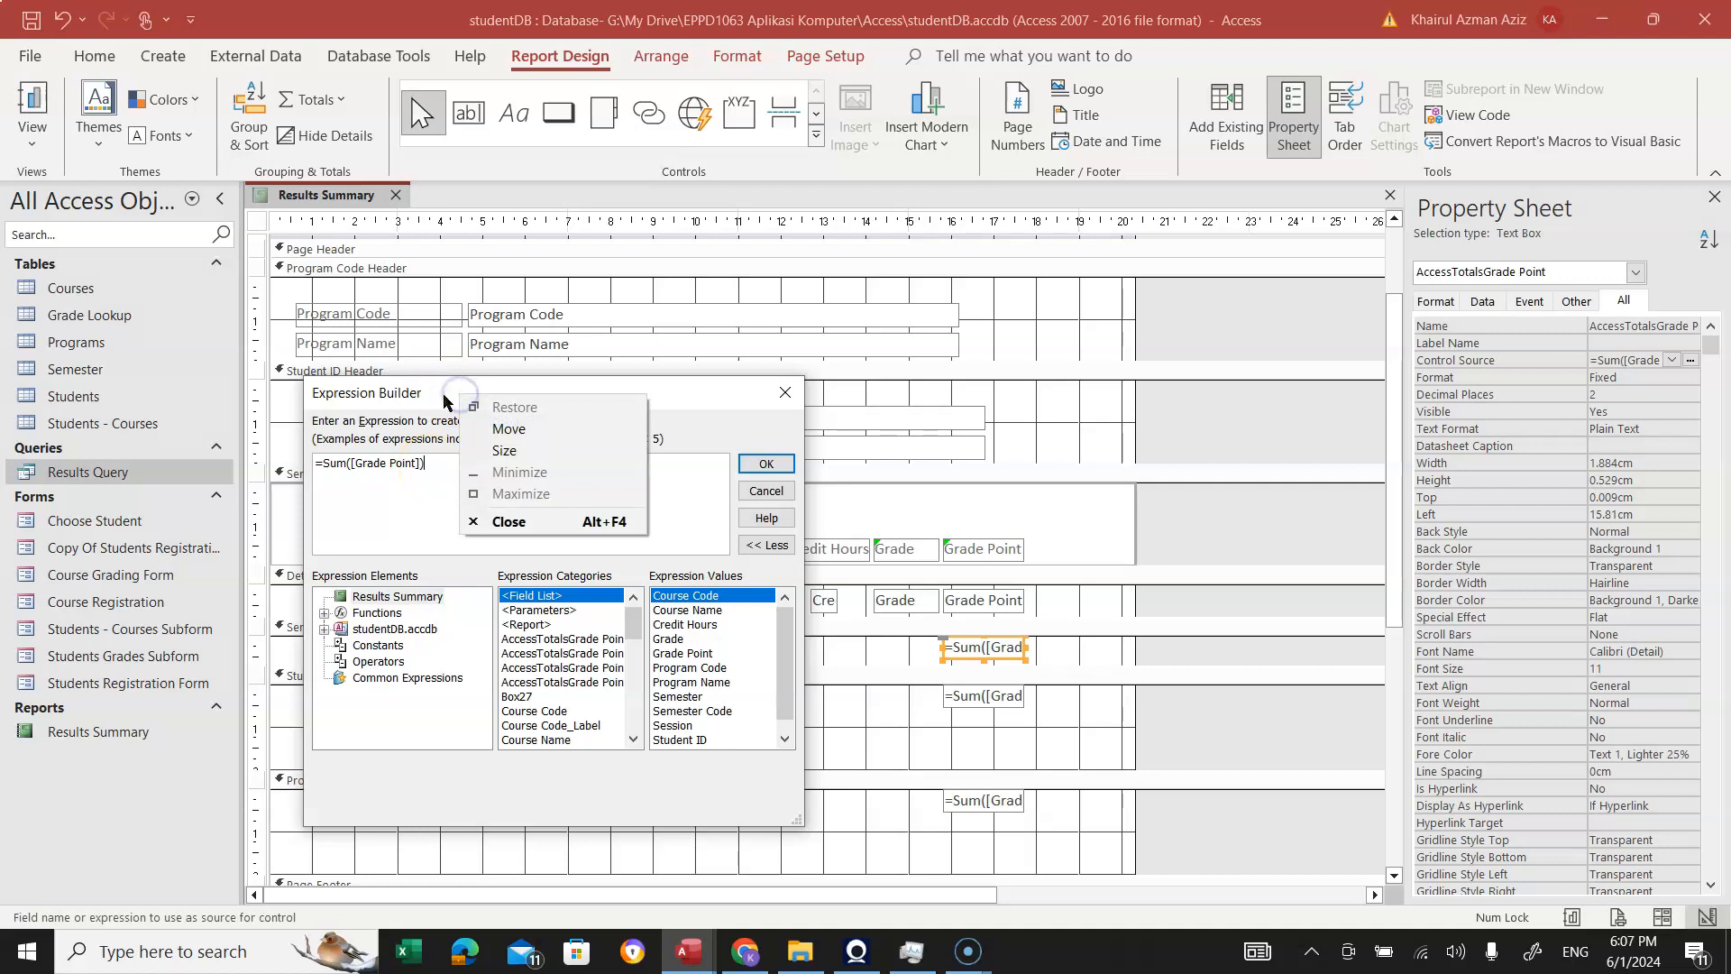
{"action": "left_click", "coordinate": [445, 396]}
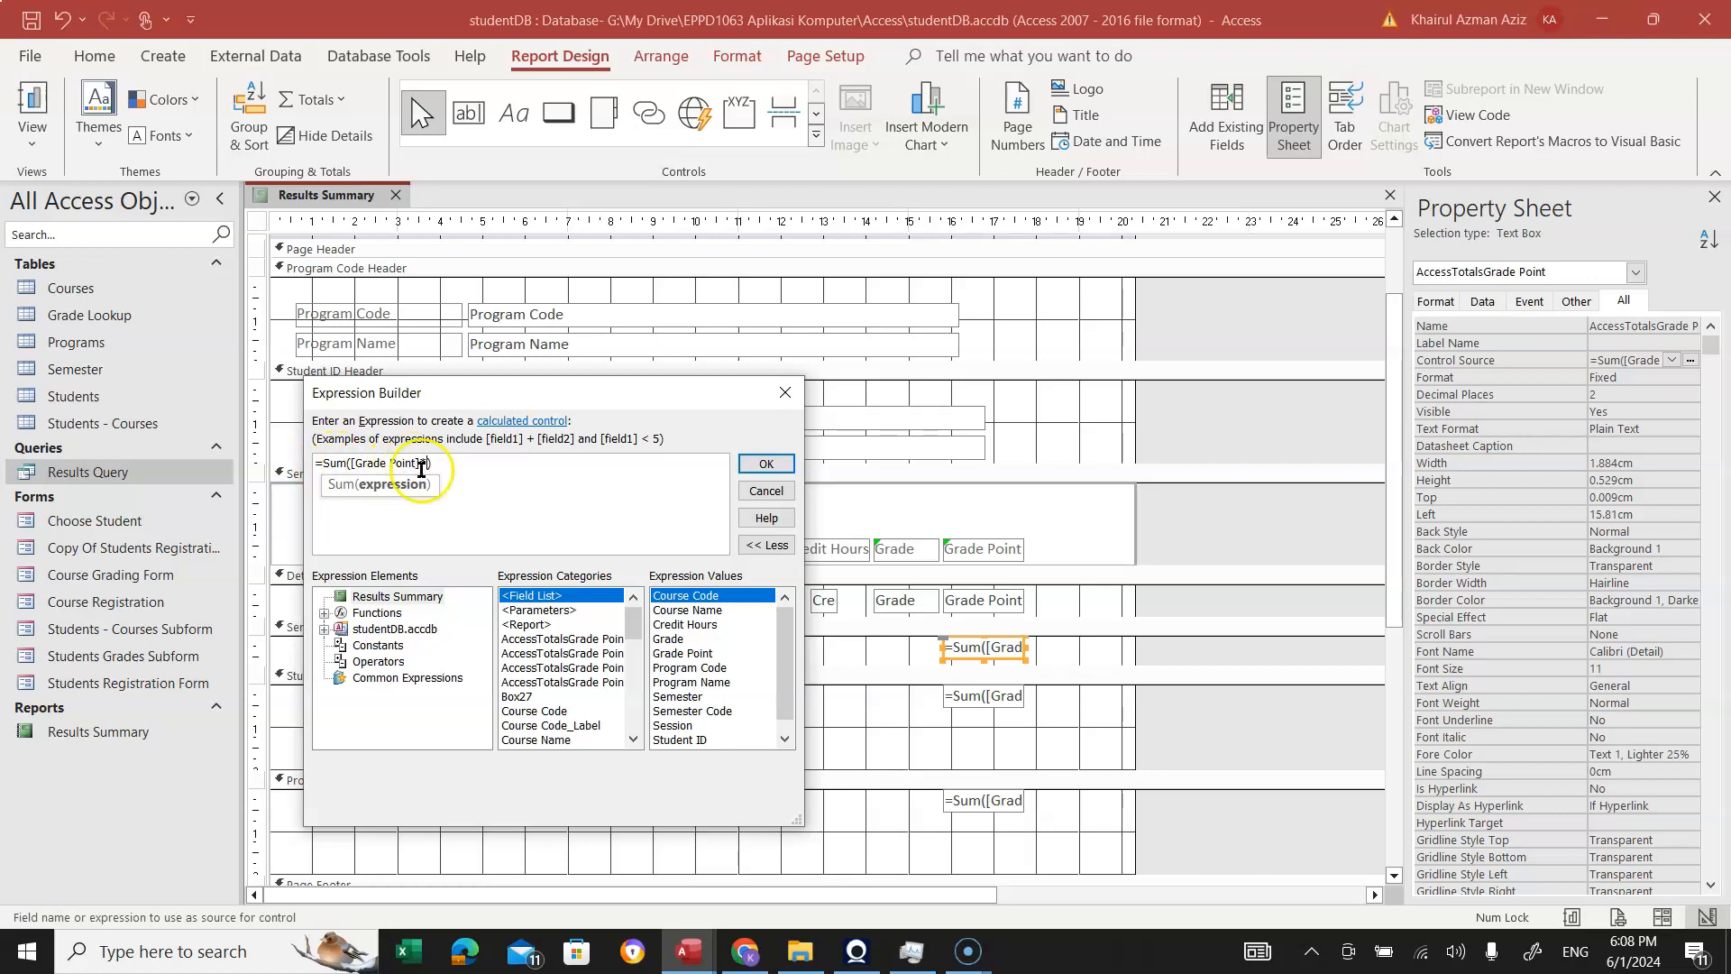
{"action": "double_click", "coordinate": [701, 624]}
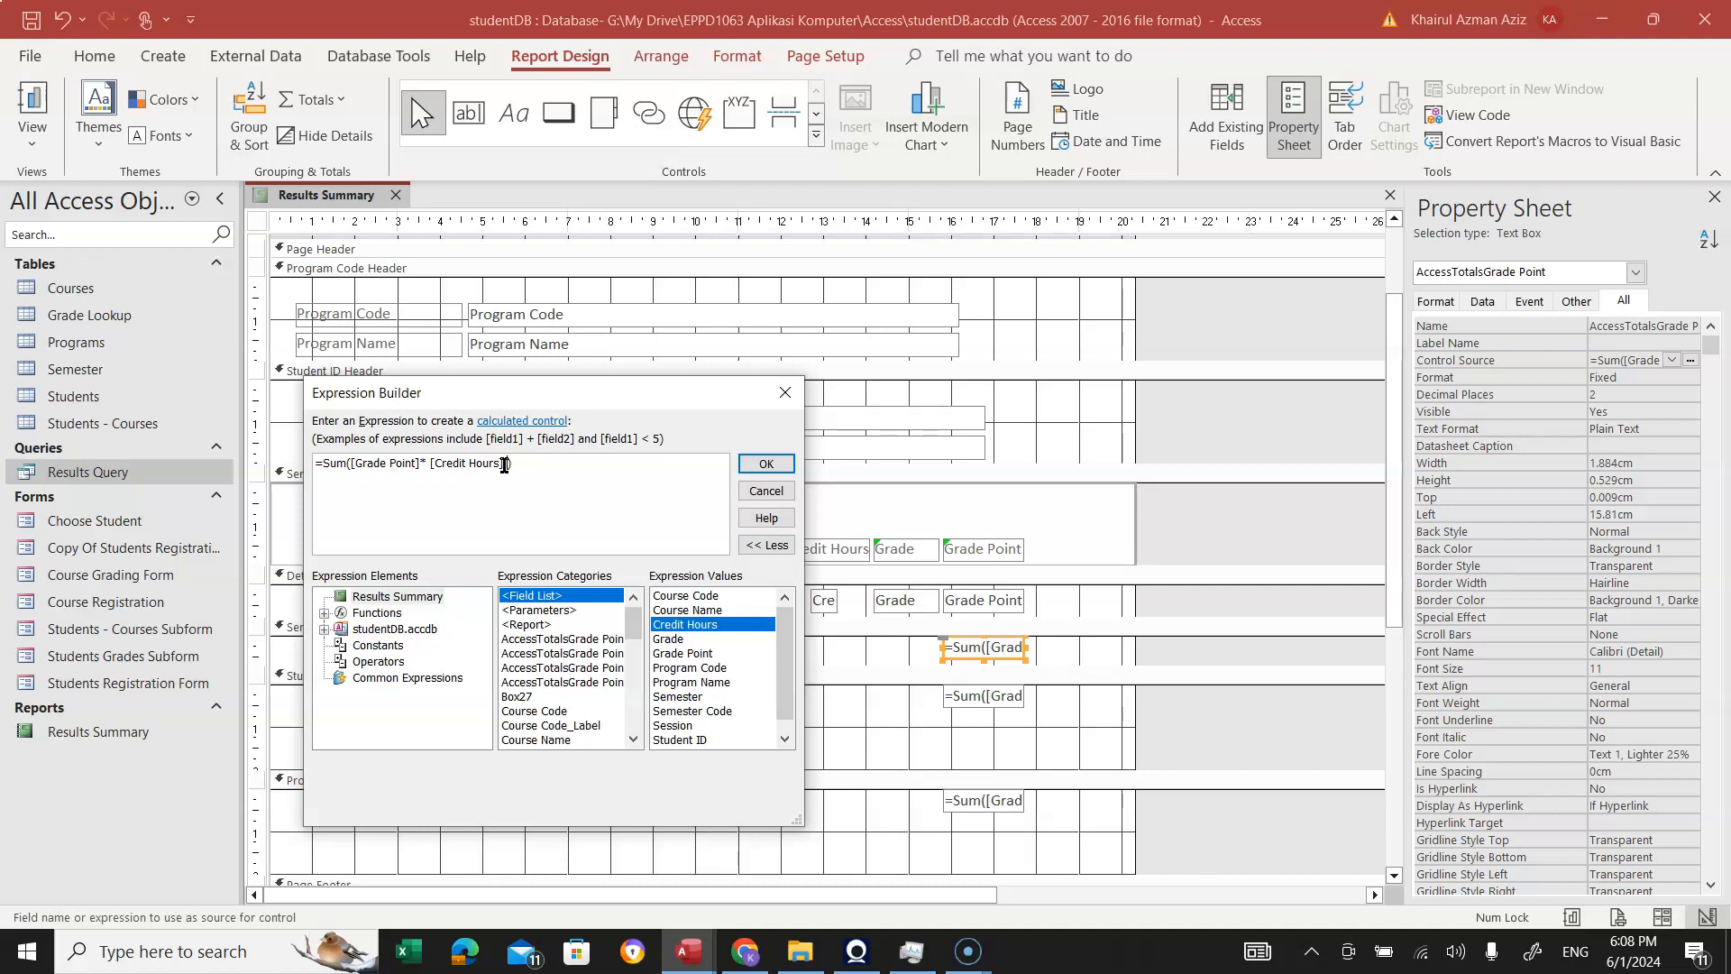
{"action": "left_click", "coordinate": [516, 464]}
{"action": "type", "text": "Sum("}
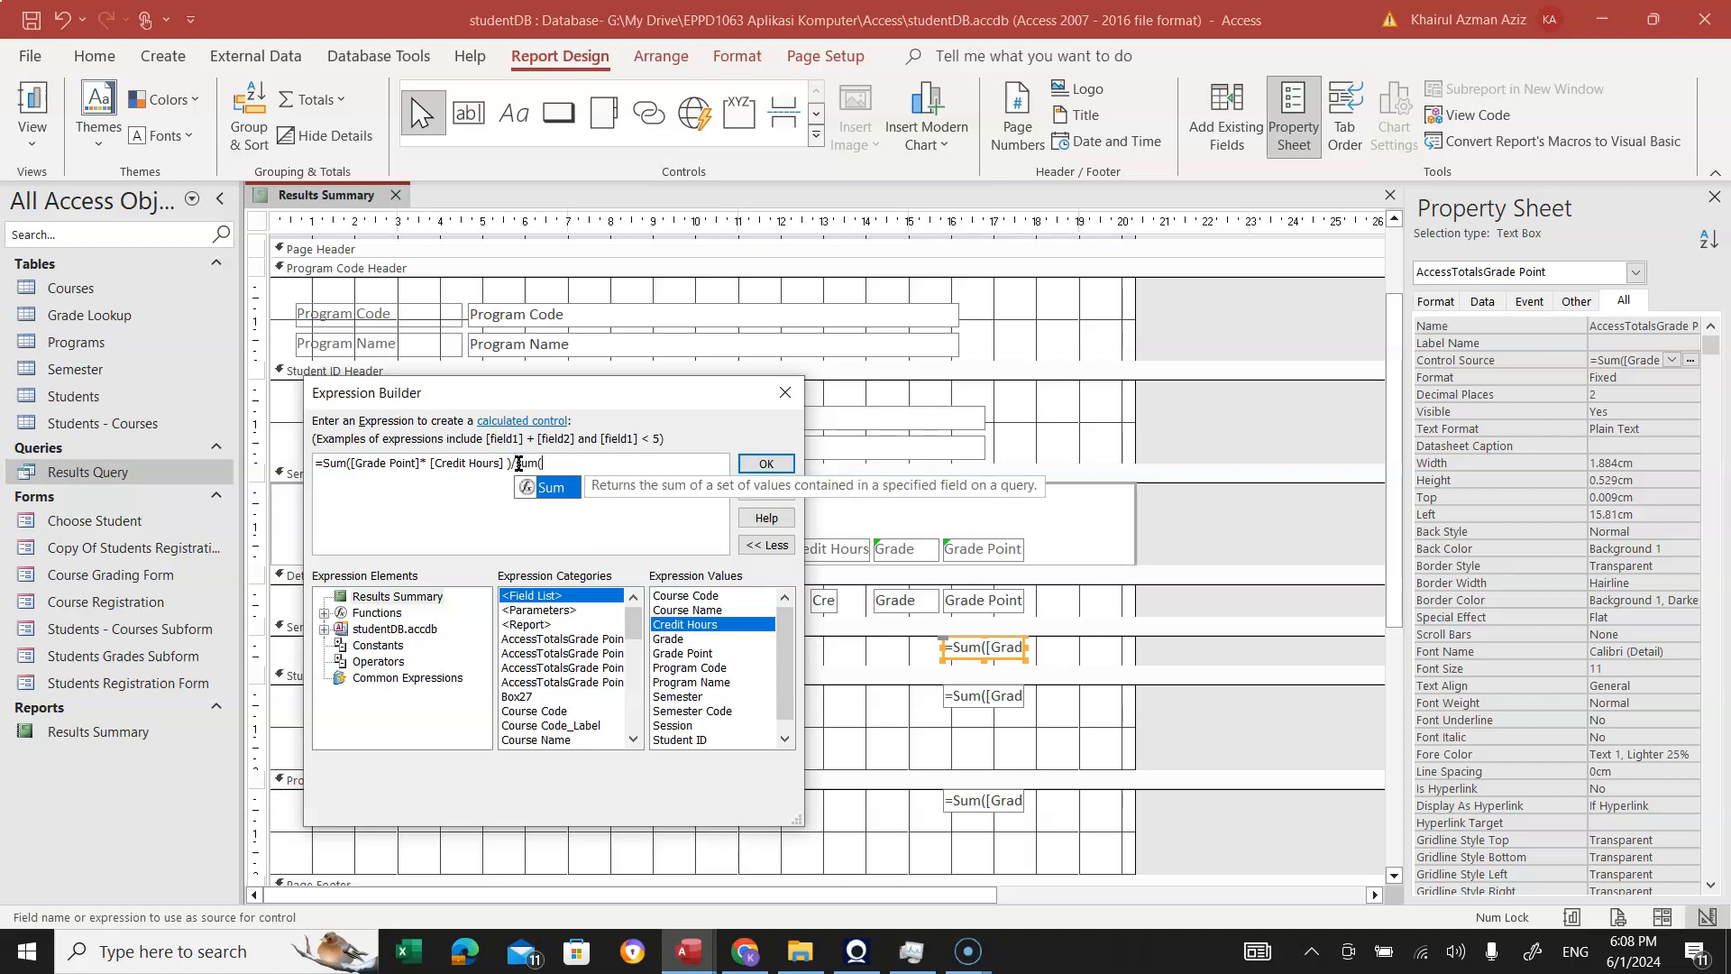
{"action": "left_click", "coordinate": [694, 627]}
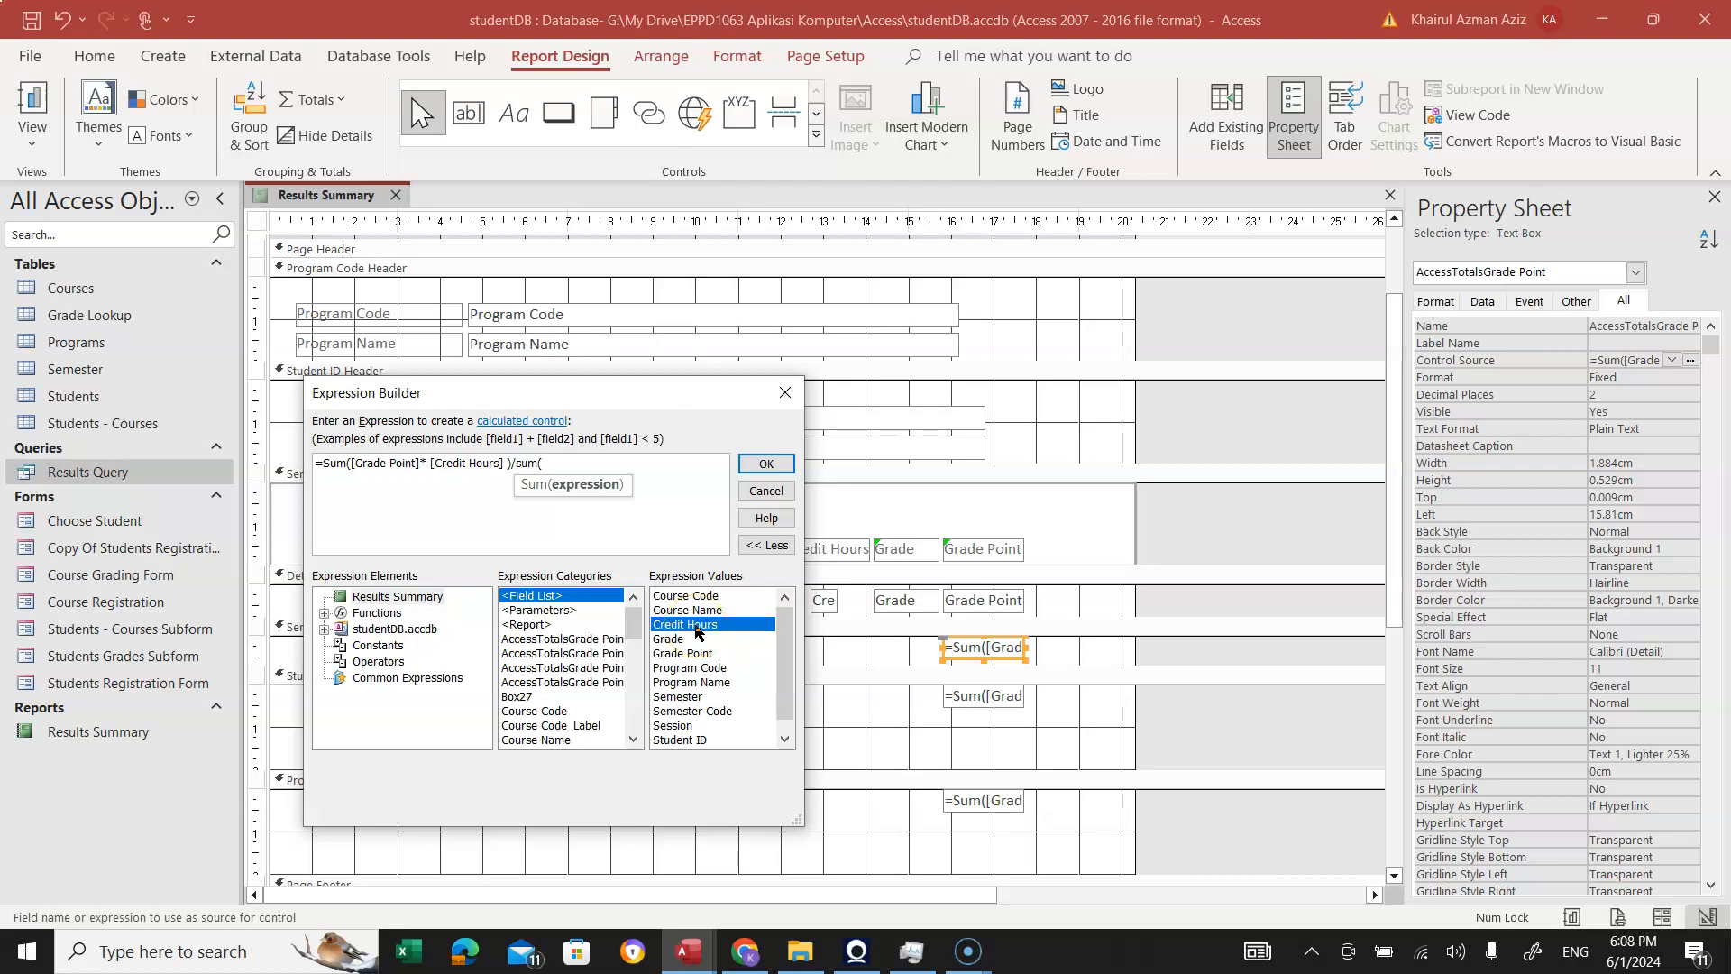
{"action": "double_click", "coordinate": [696, 627]}
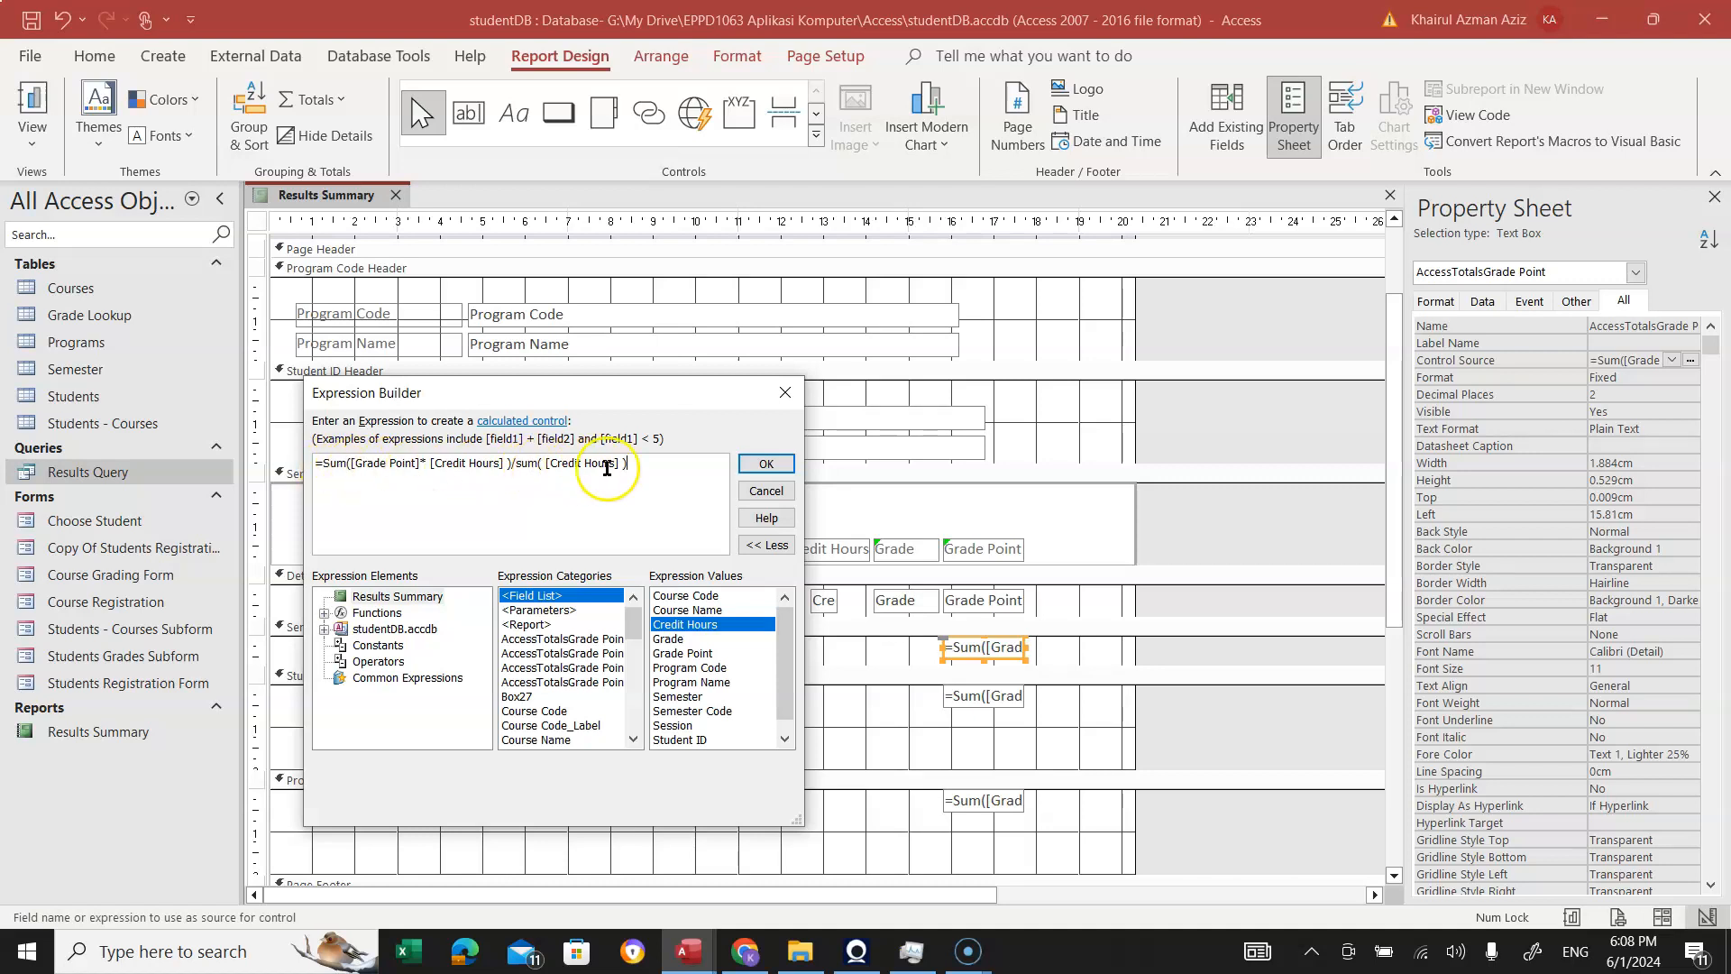
{"action": "left_click", "coordinate": [765, 463]}
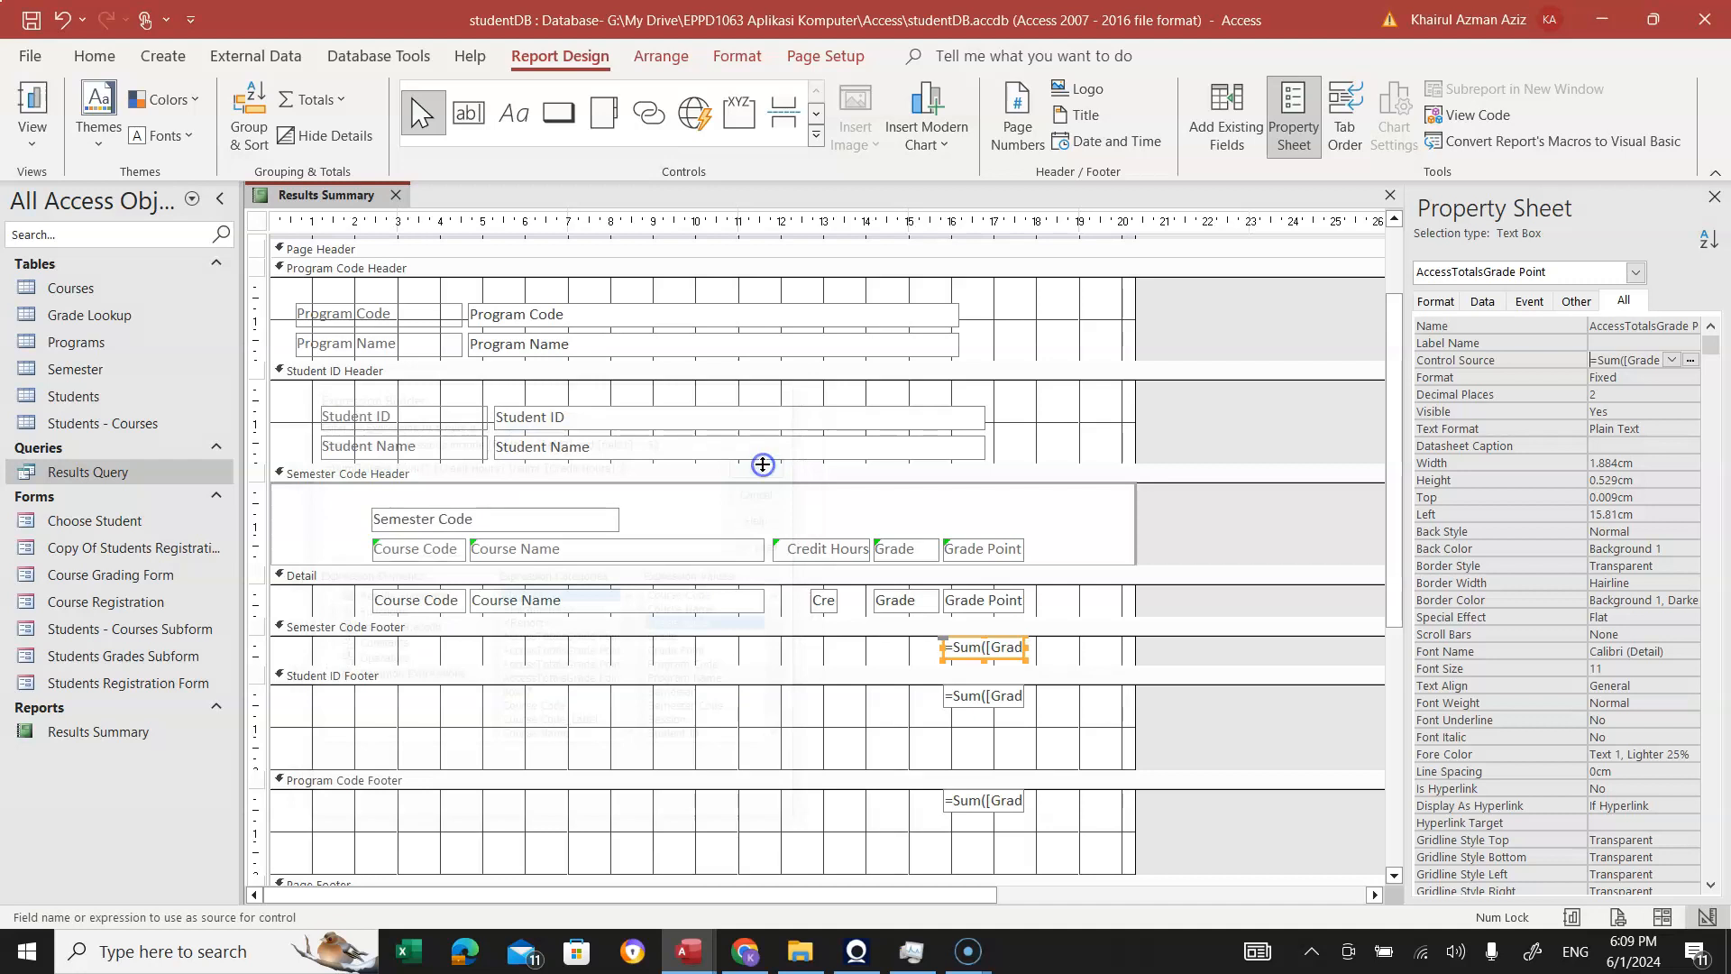
Delete the Grade Point sum text boxes from the Student ID Footer, Program Code Footer and Report Footer.
{"action": "left_click", "coordinate": [983, 695]}
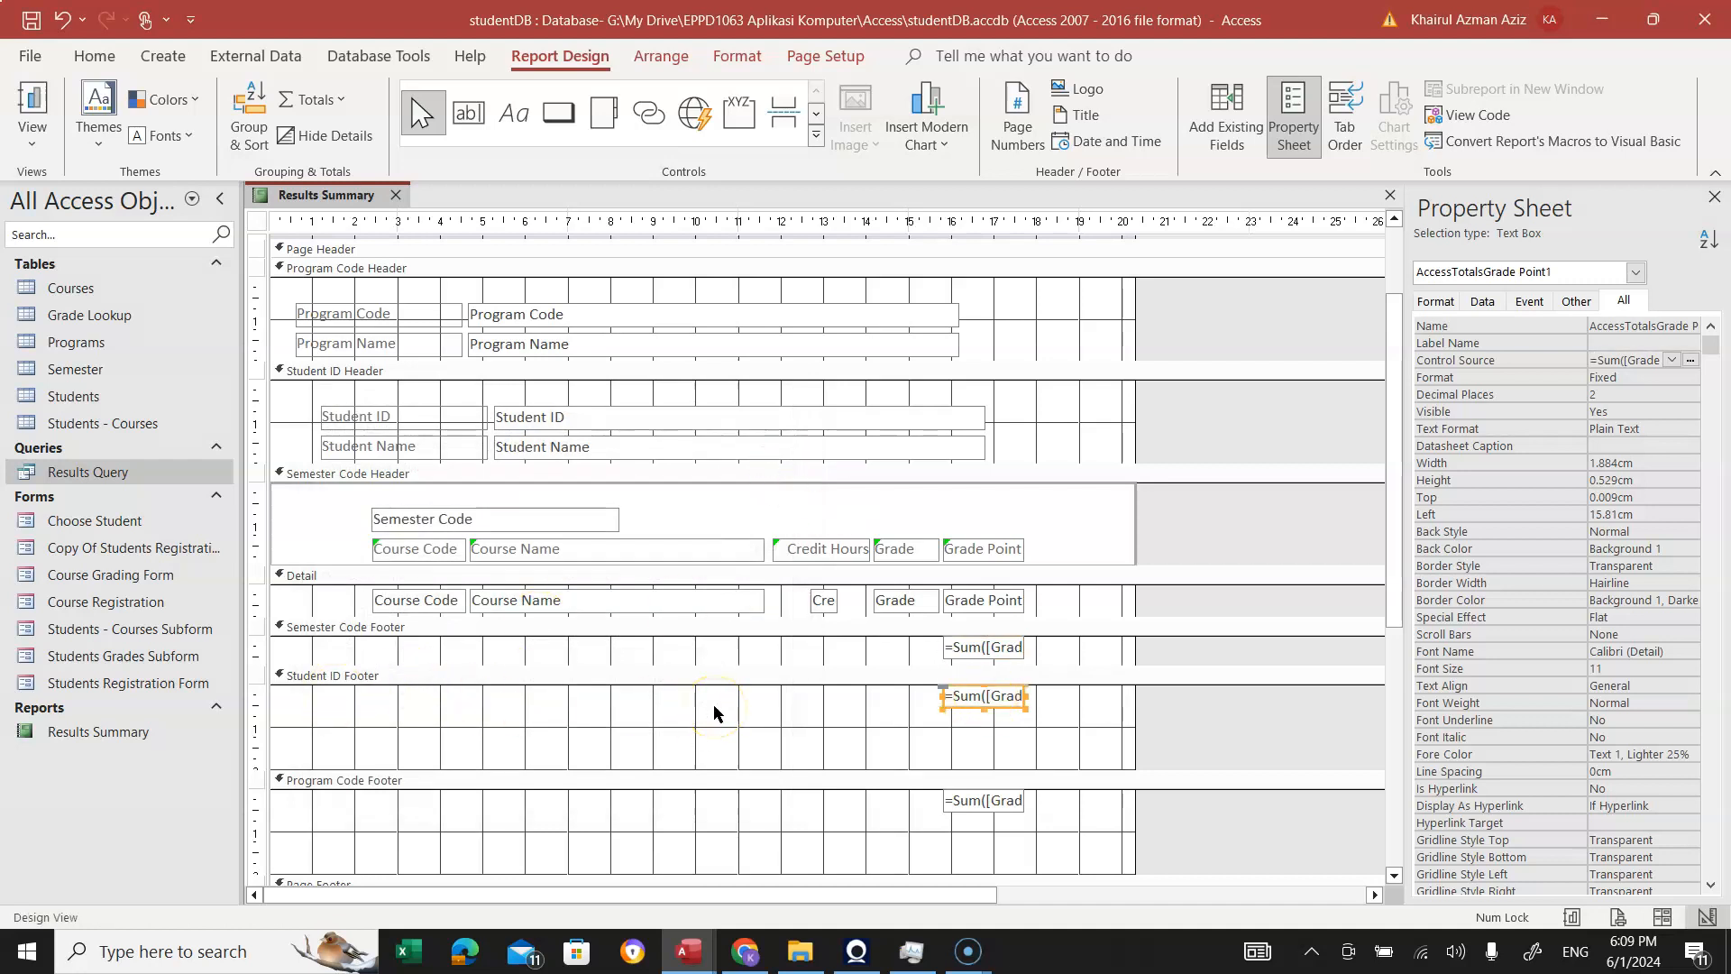
{"action": "left_click", "coordinate": [973, 815]}
{"action": "left_click", "coordinate": [975, 805]}
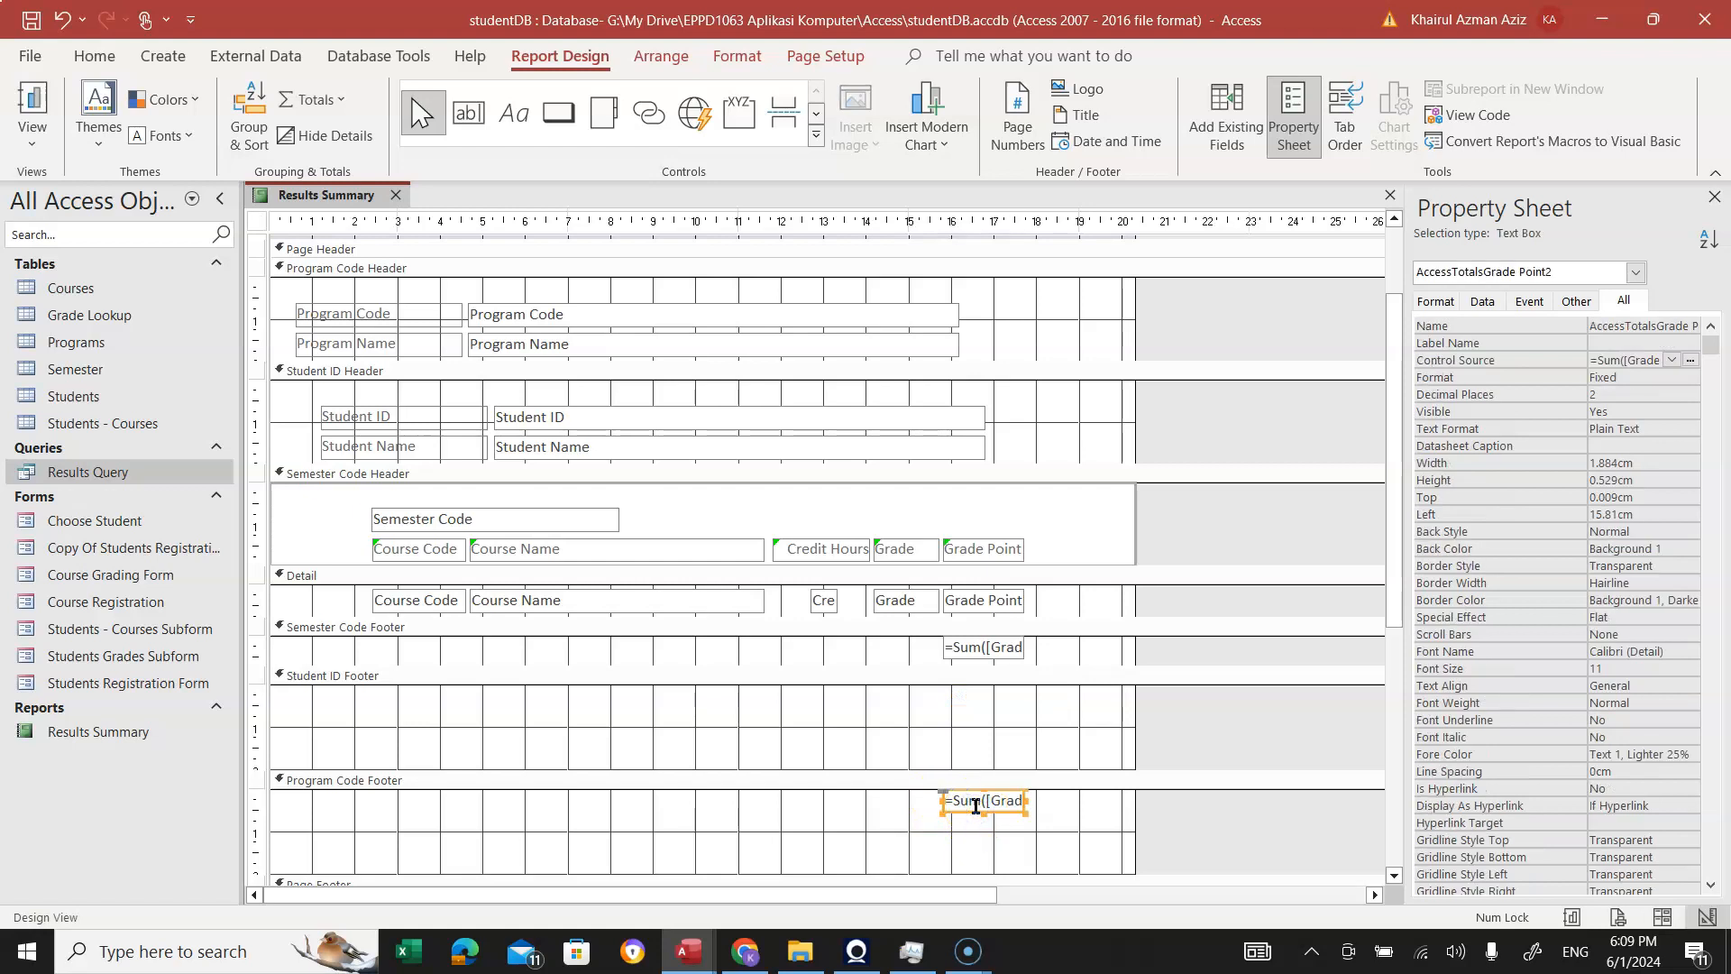
{"action": "key", "text": "Delete"}
{"action": "scroll", "coordinate": [881, 800], "scroll_direction": "down", "scroll_amount": 4}
{"action": "scroll", "coordinate": [883, 799], "scroll_direction": "up", "scroll_amount": 1}
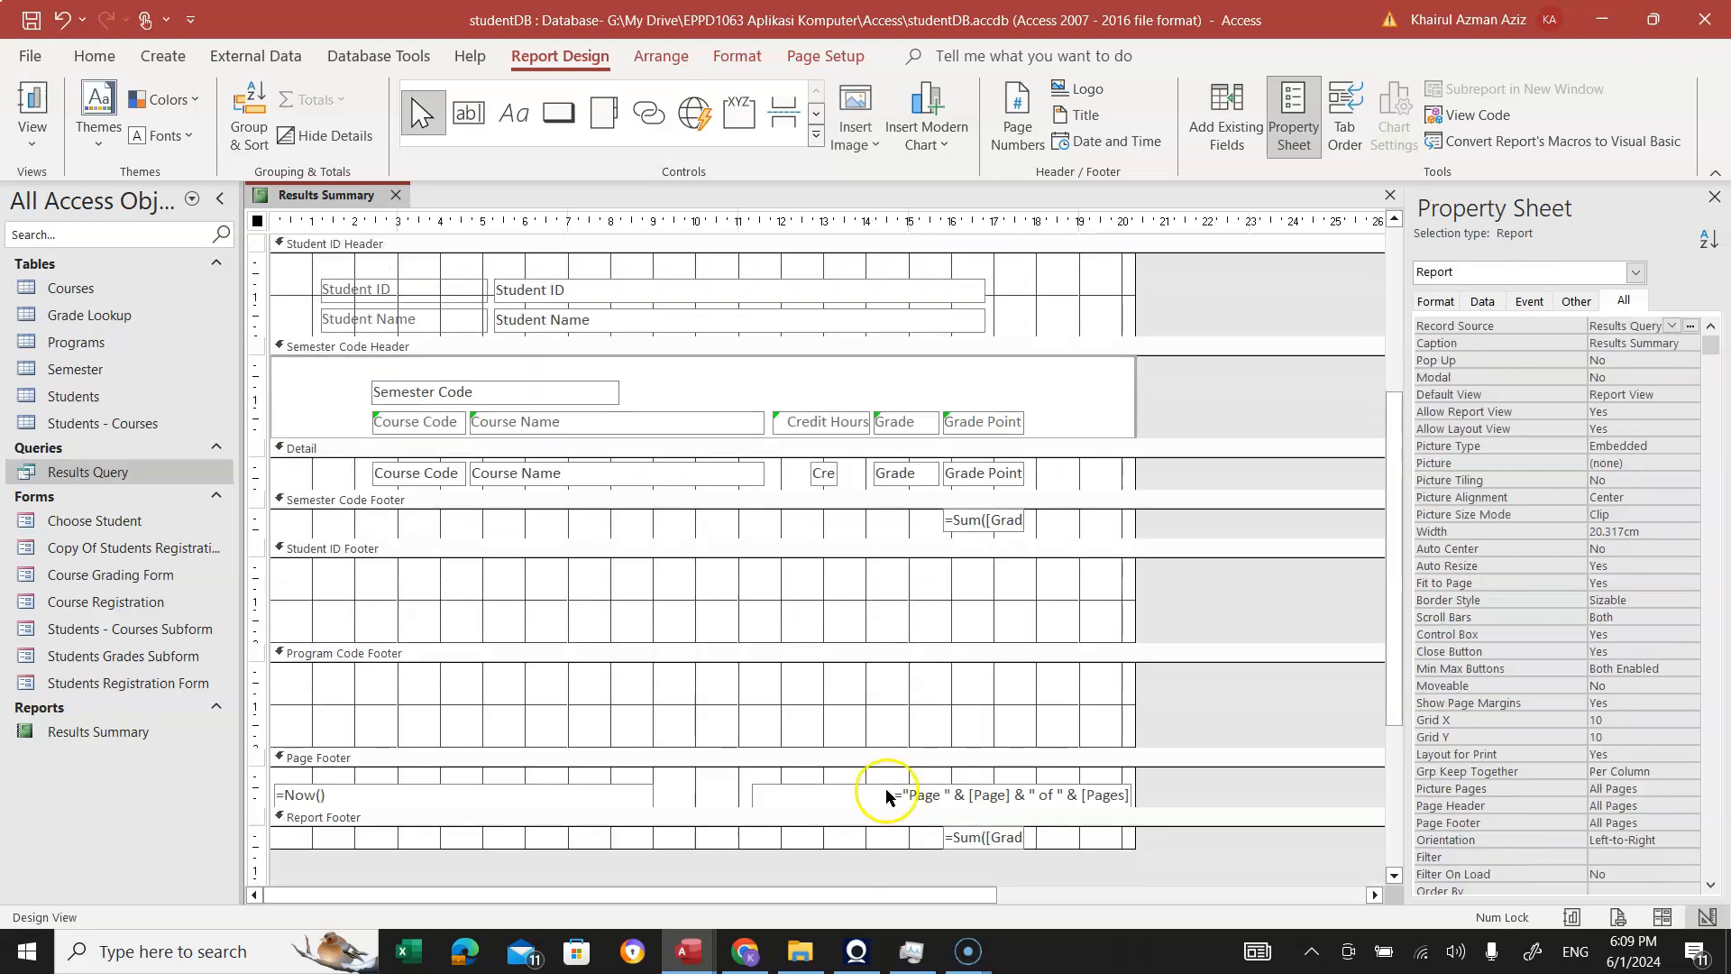
{"action": "left_click", "coordinate": [983, 836]}
{"action": "key", "text": "Delete"}
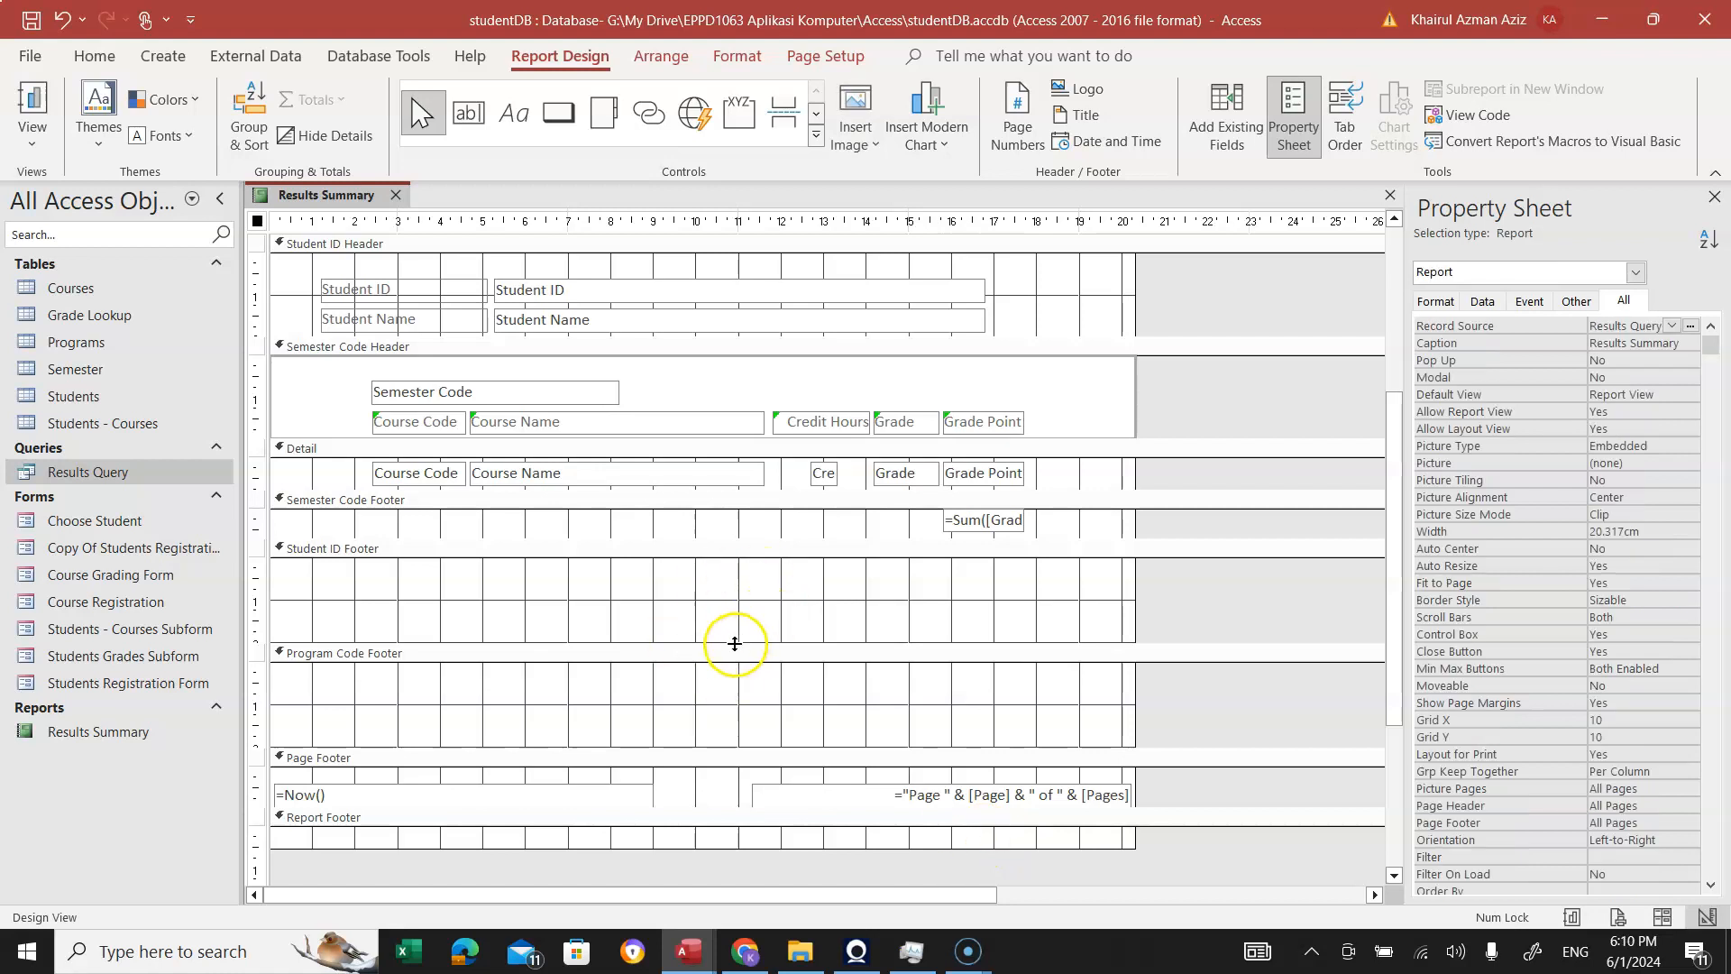
Collapse the empty Student ID Footer and Program Code Footer sections to zero height.
{"action": "left_click_drag", "start_coordinate": [734, 642], "coordinate": [751, 556]}
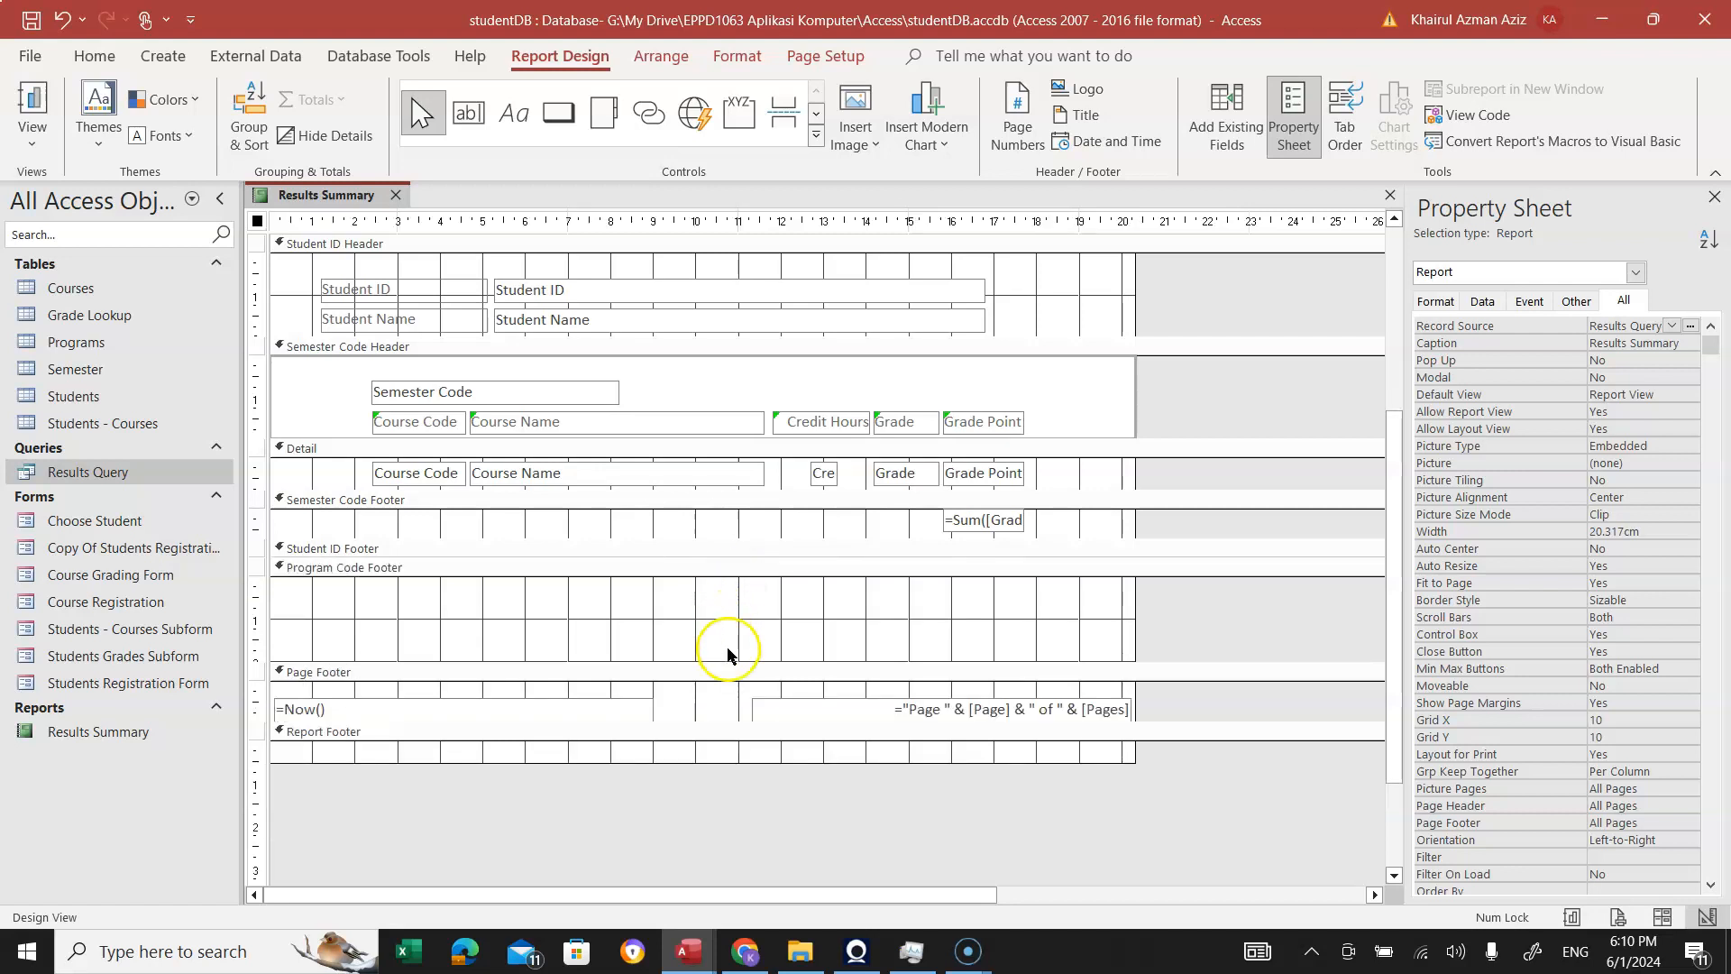
{"action": "left_click_drag", "start_coordinate": [728, 661], "coordinate": [740, 575]}
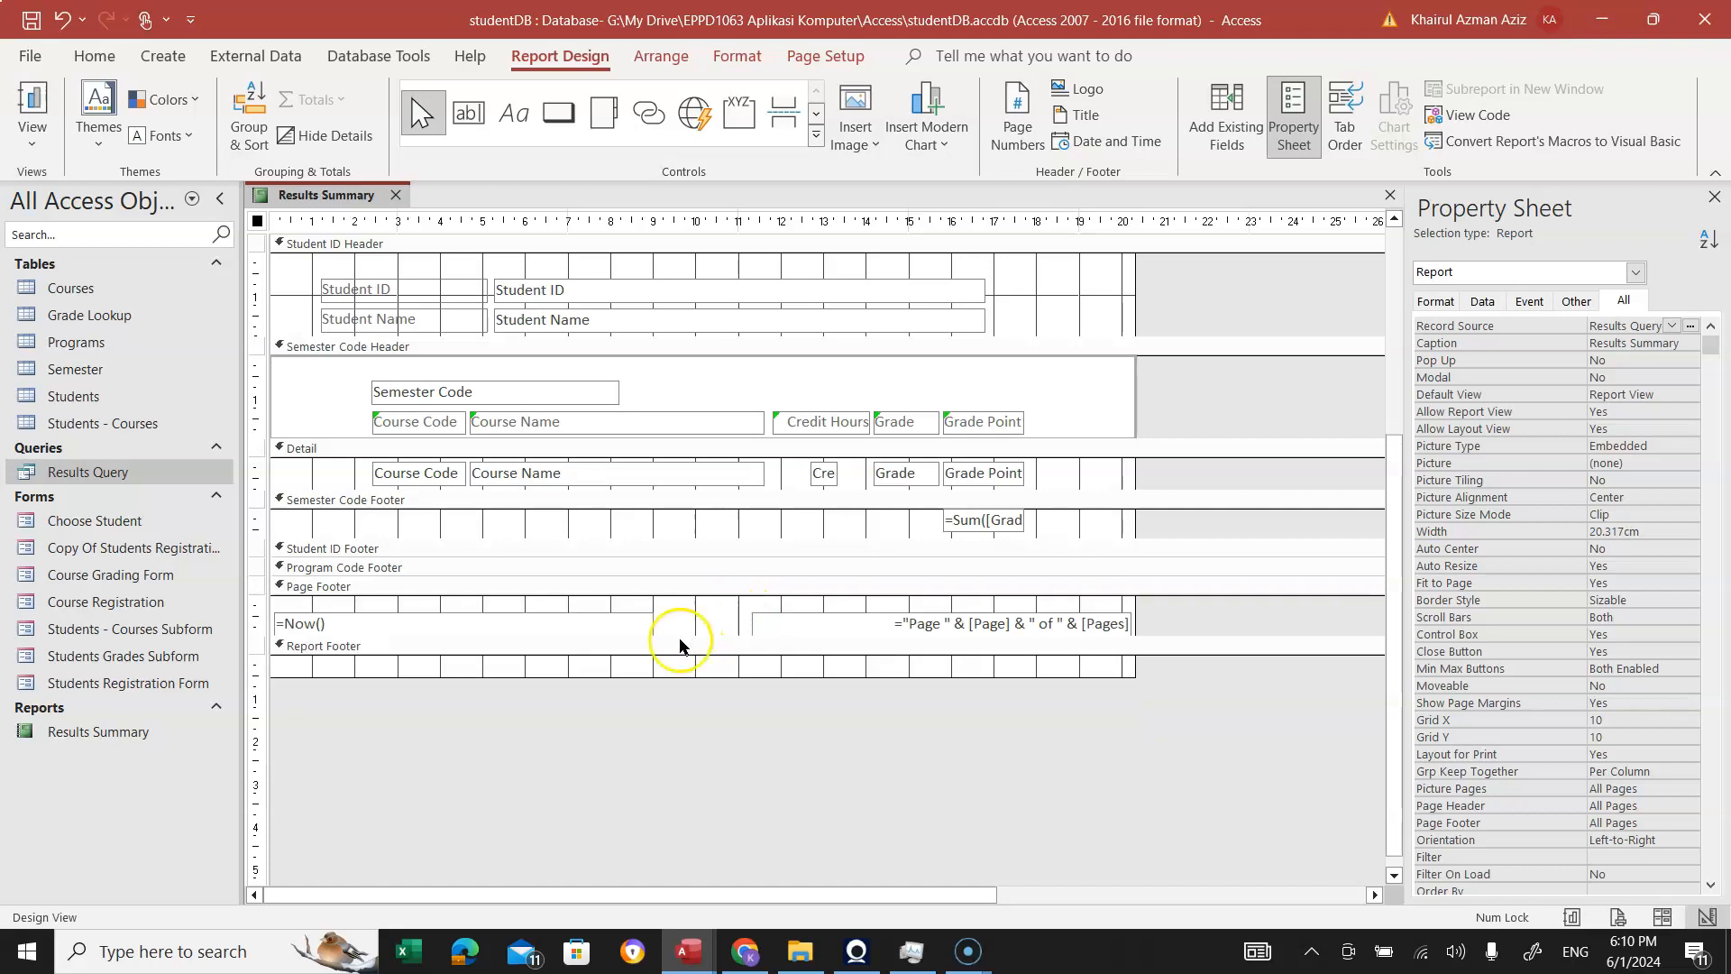
{"action": "scroll", "coordinate": [586, 634], "scroll_direction": "up", "scroll_amount": 3}
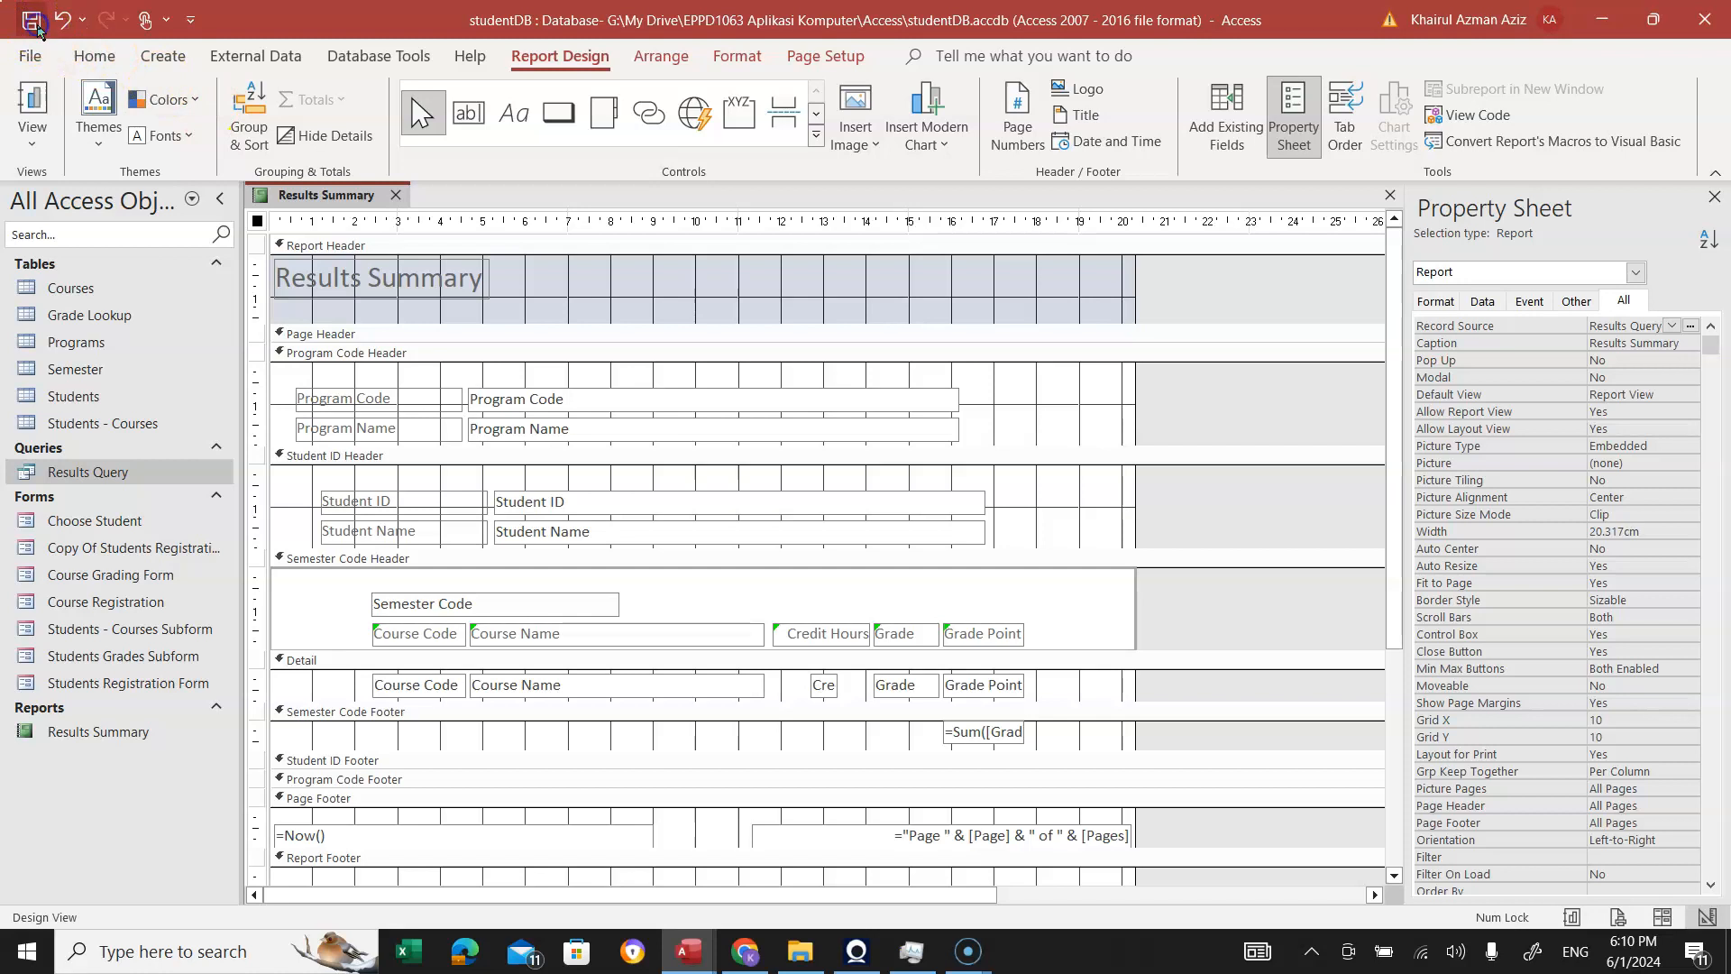
Display the report in Report View and examine the grade point average beneath each student's semester courses.
{"action": "left_click", "coordinate": [35, 110]}
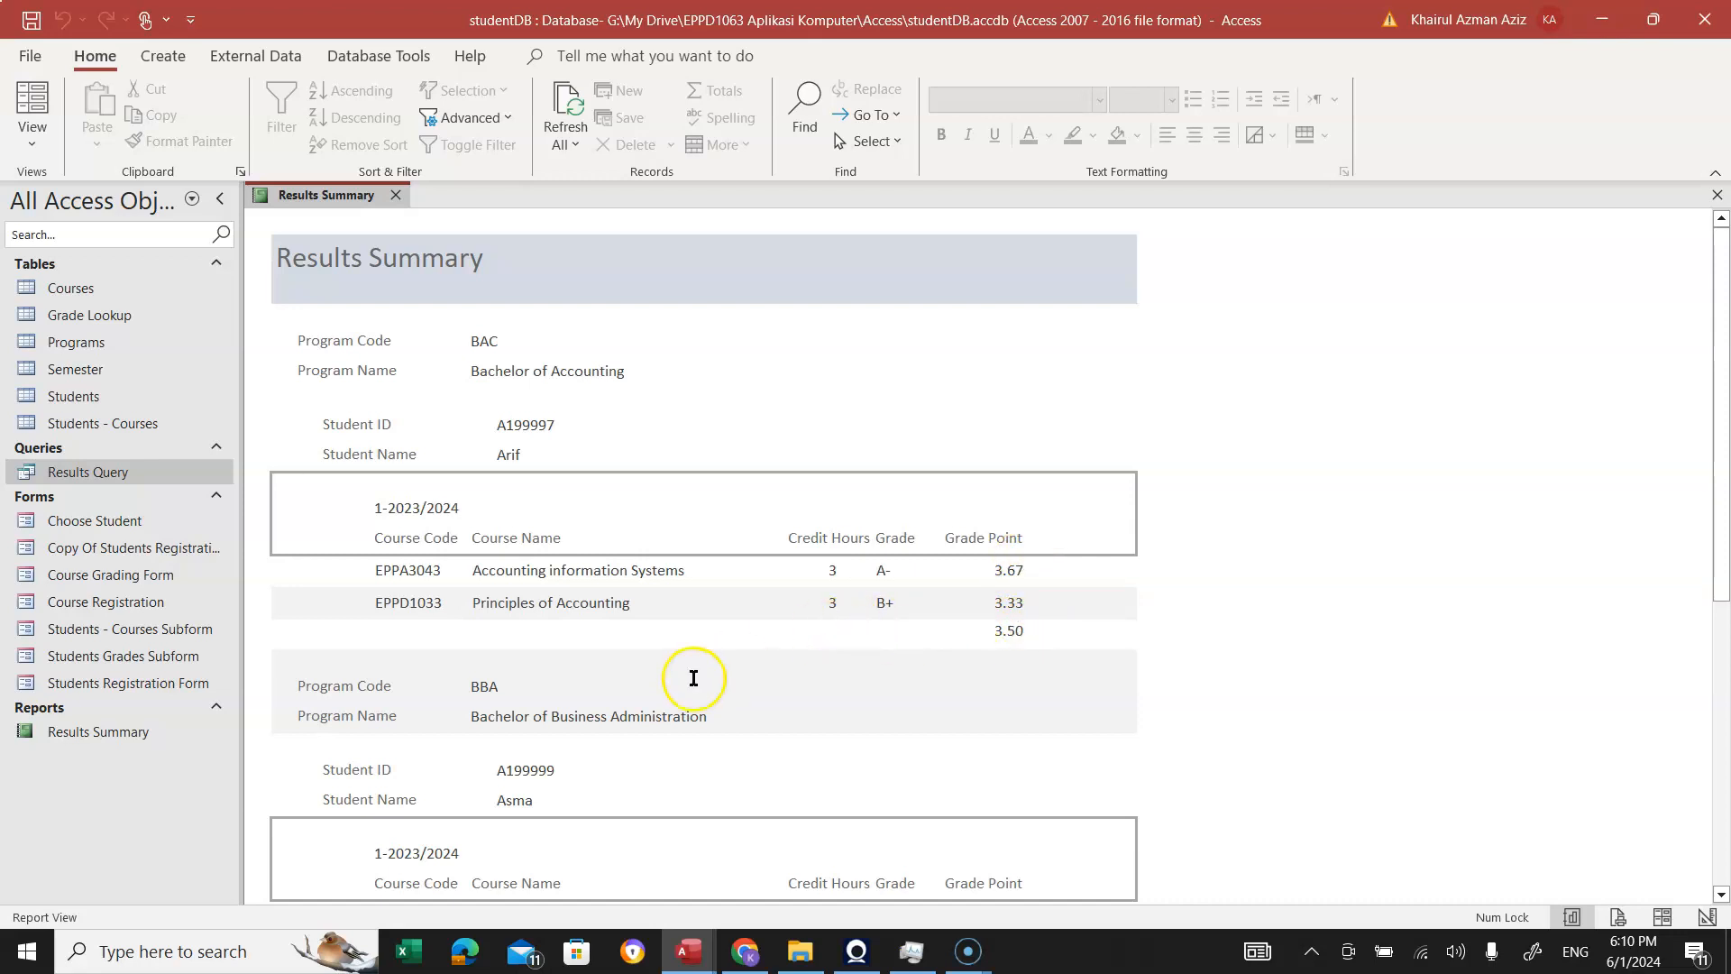
{"action": "scroll", "coordinate": [693, 678], "scroll_direction": "down", "scroll_amount": 5}
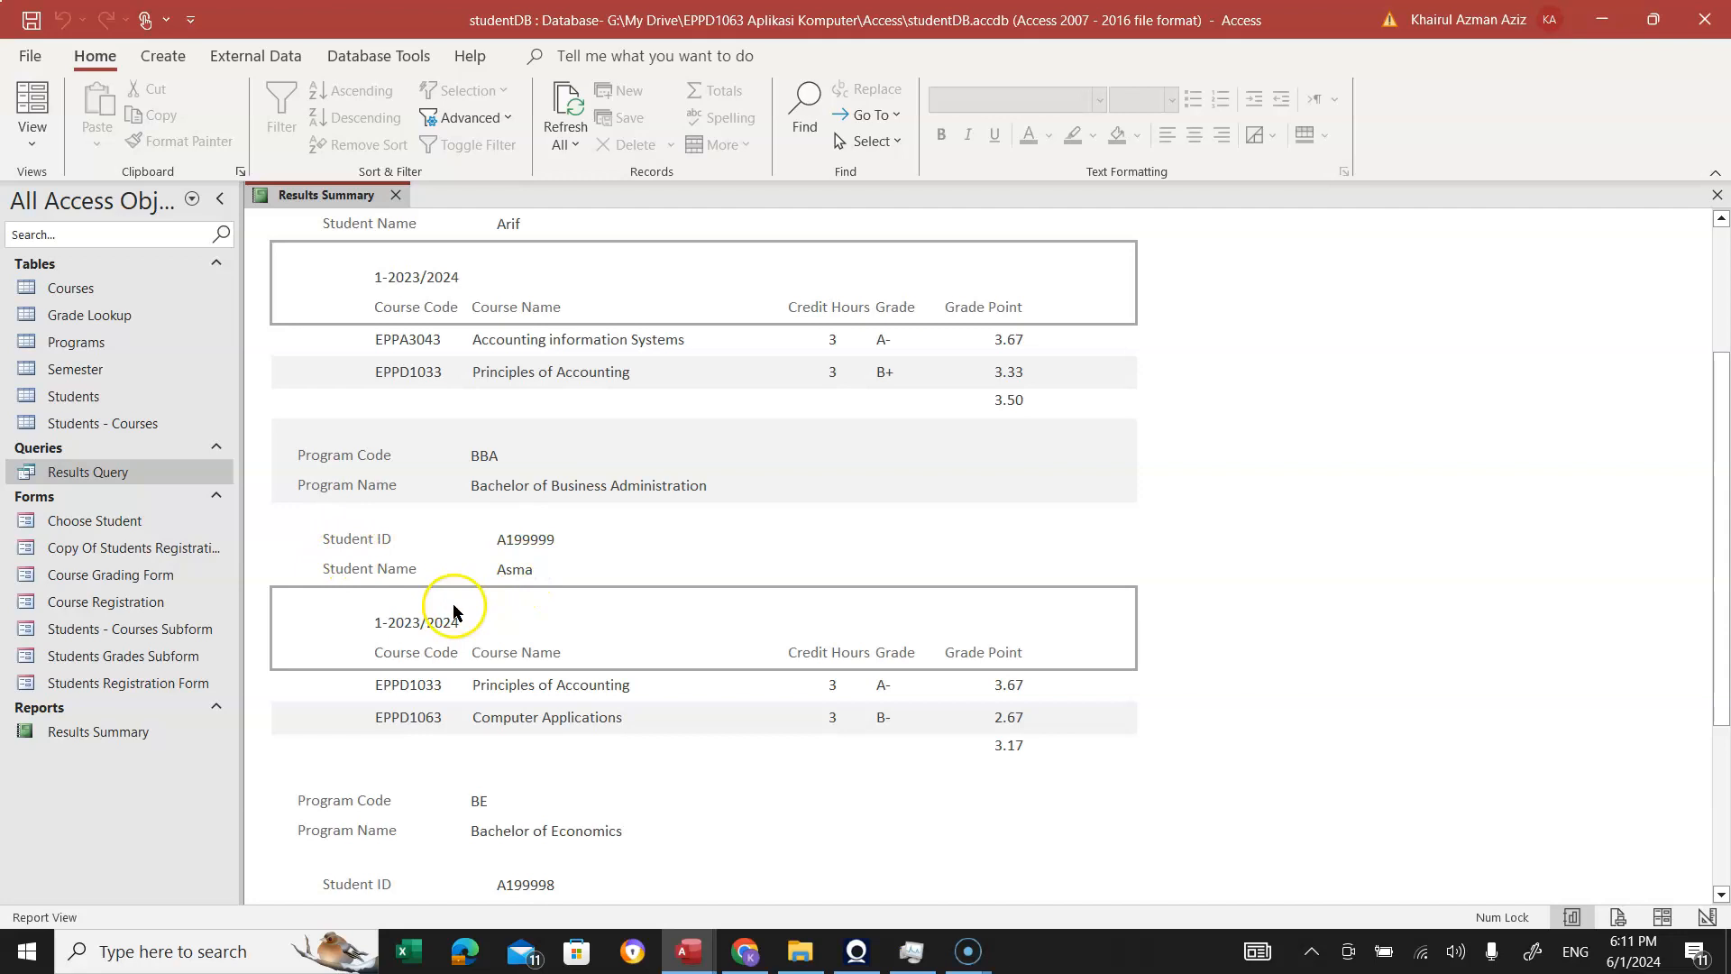
{"action": "scroll", "coordinate": [451, 608], "scroll_direction": "down", "scroll_amount": 1}
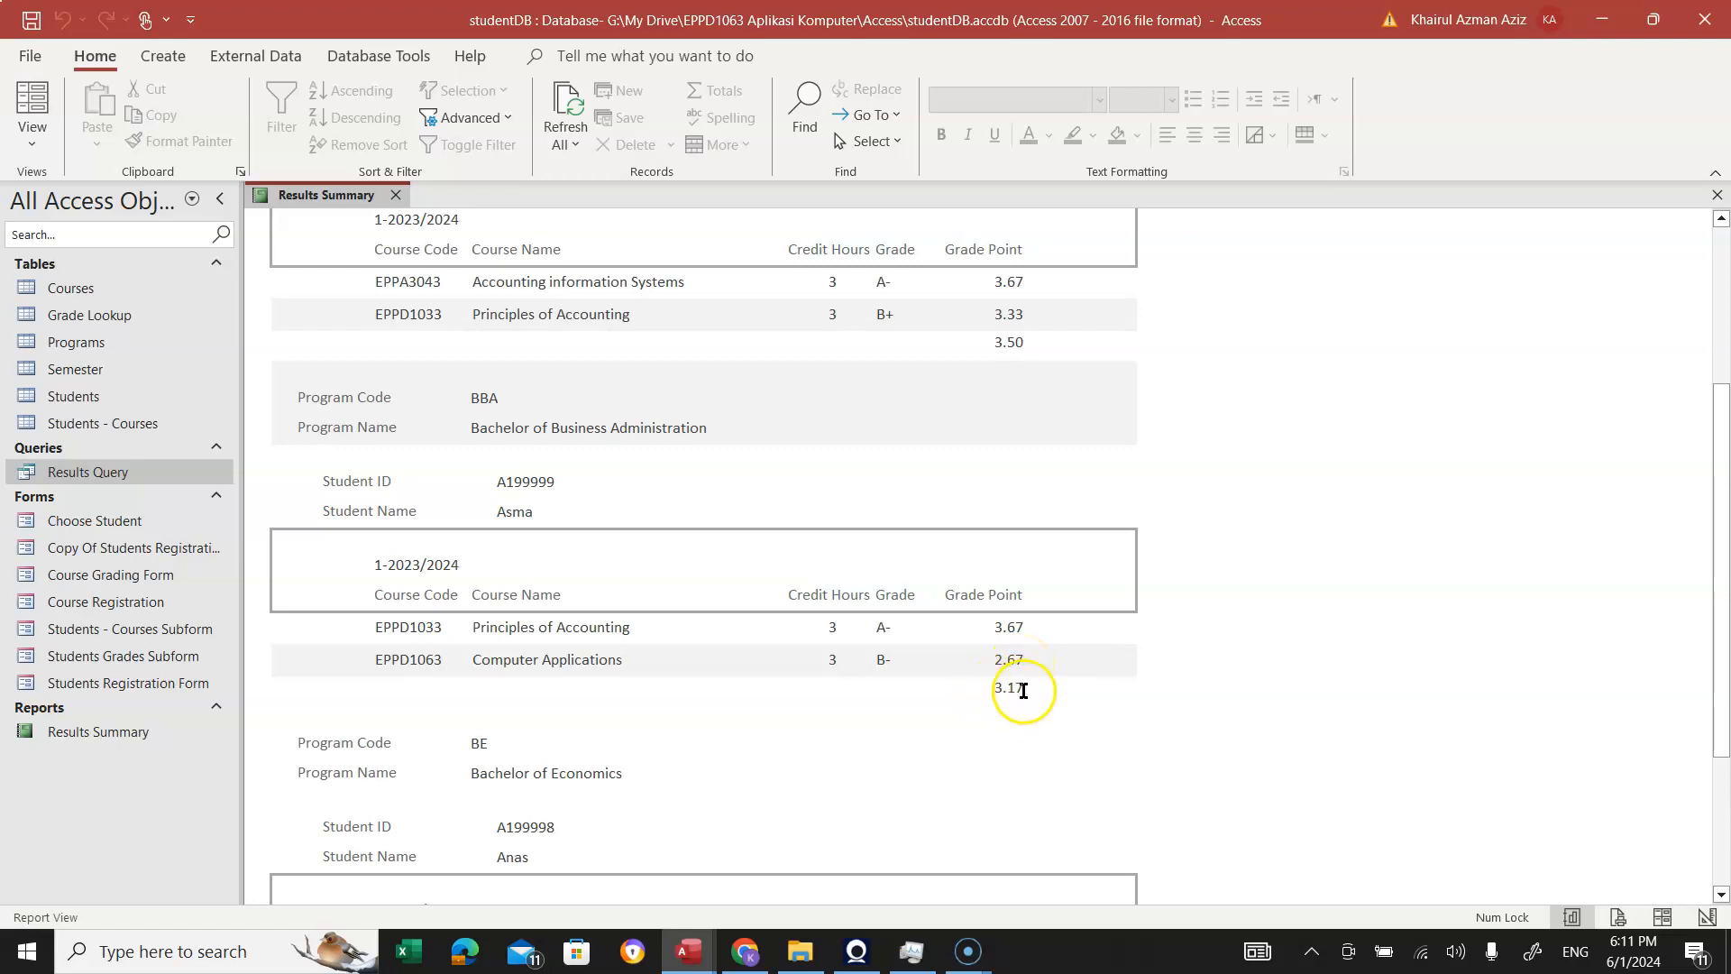
{"action": "scroll", "coordinate": [961, 737], "scroll_direction": "down", "scroll_amount": 4}
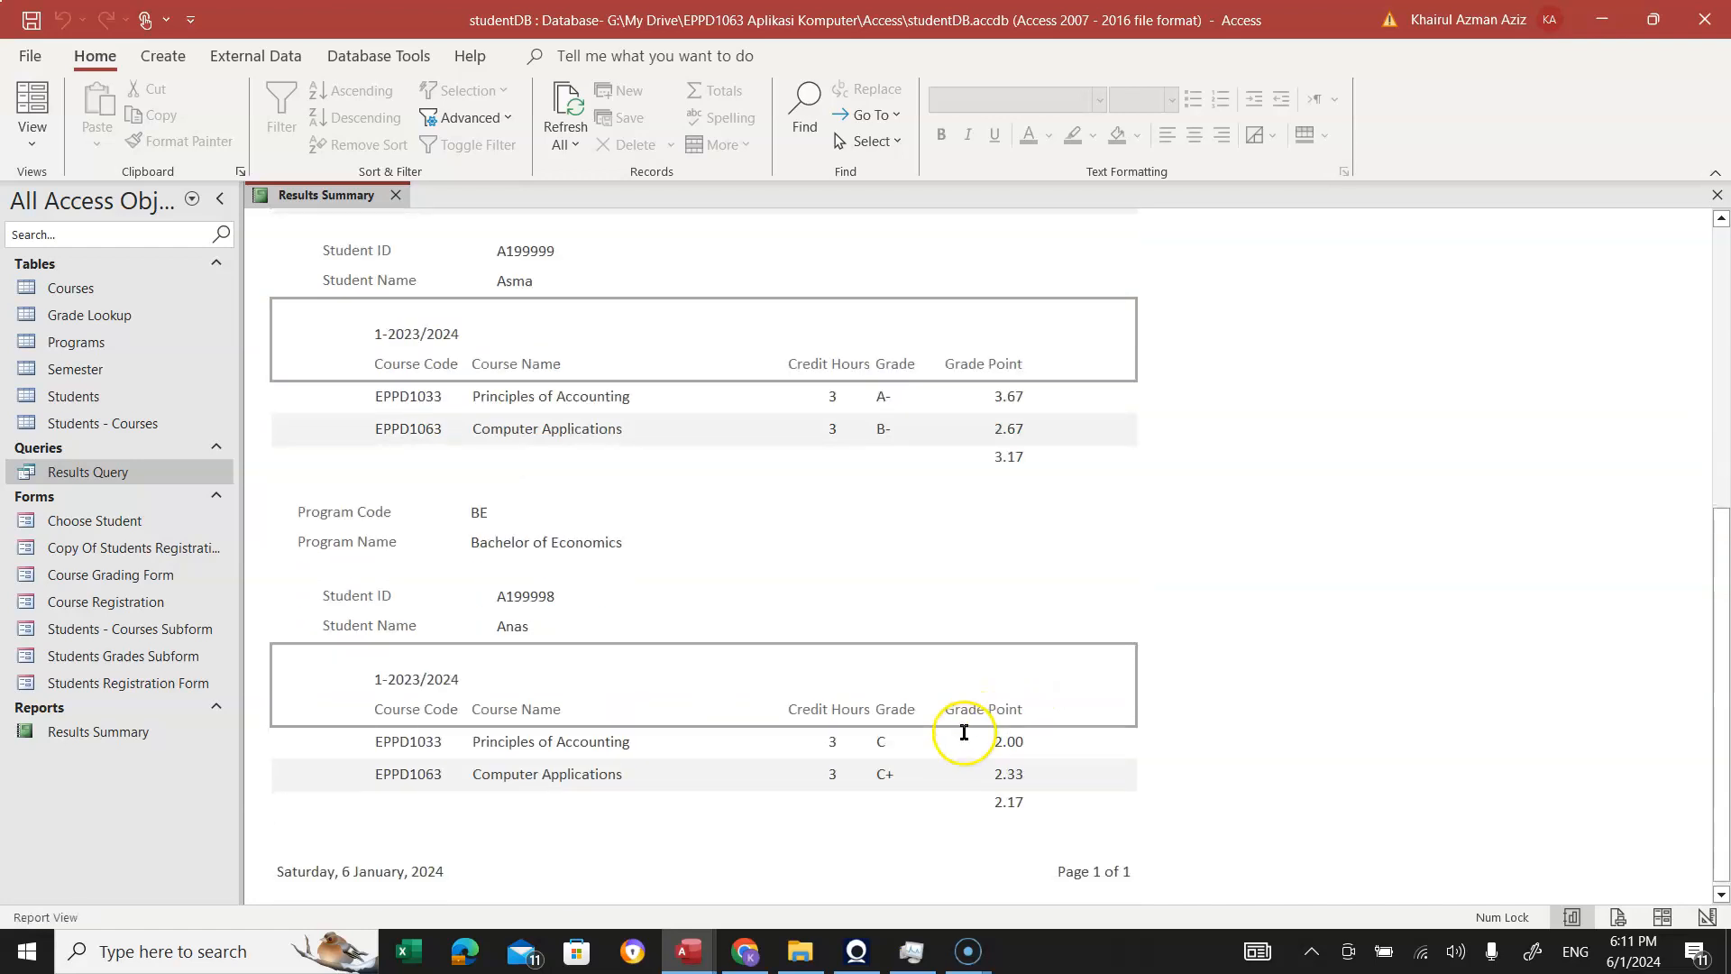
{"action": "scroll", "coordinate": [529, 653], "scroll_direction": "down", "scroll_amount": 1}
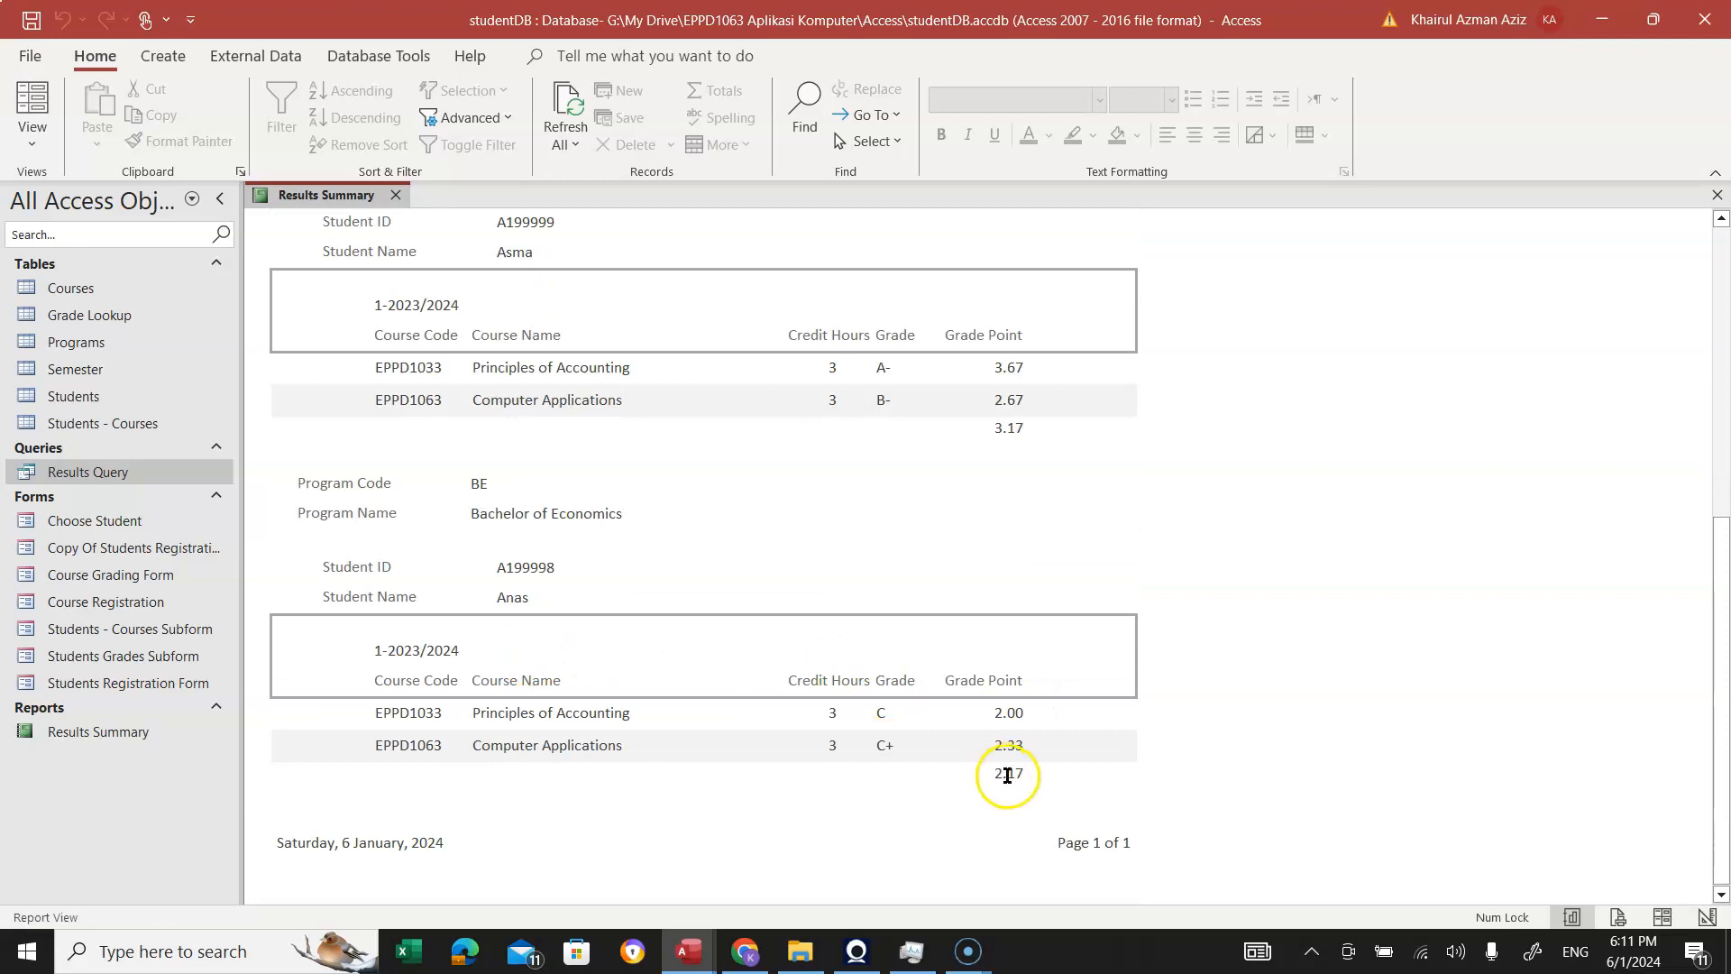
{"action": "scroll", "coordinate": [824, 771], "scroll_direction": "up", "scroll_amount": 5}
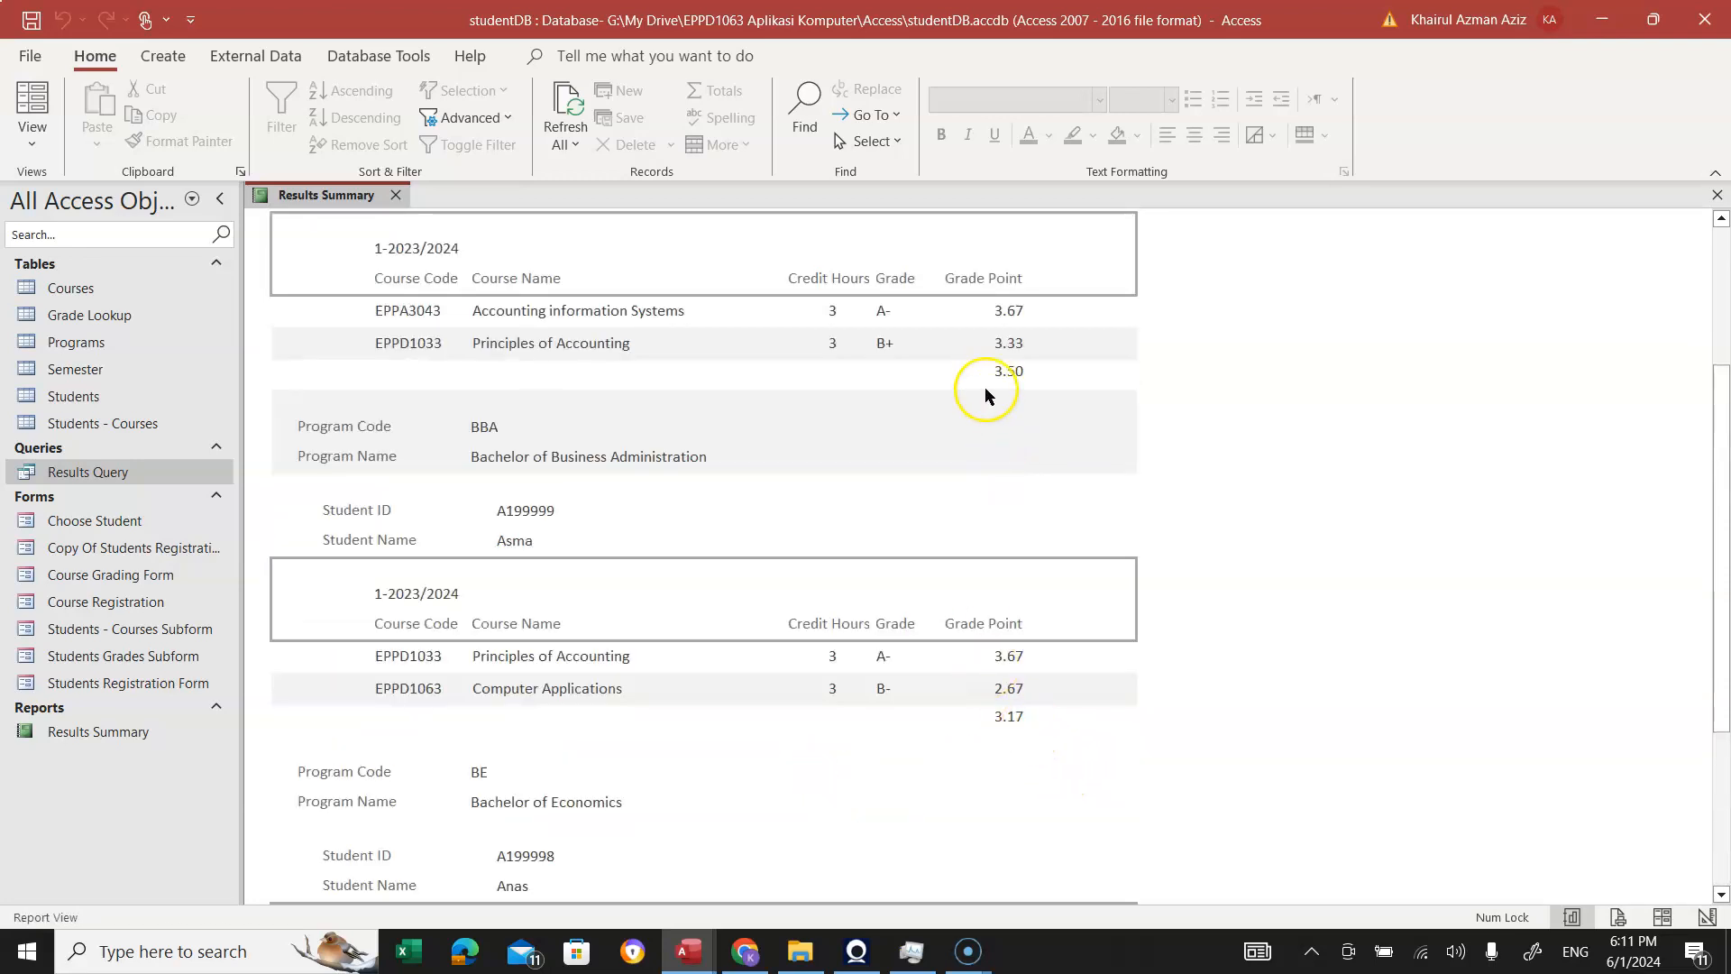
{"action": "scroll", "coordinate": [880, 366], "scroll_direction": "up", "scroll_amount": 3}
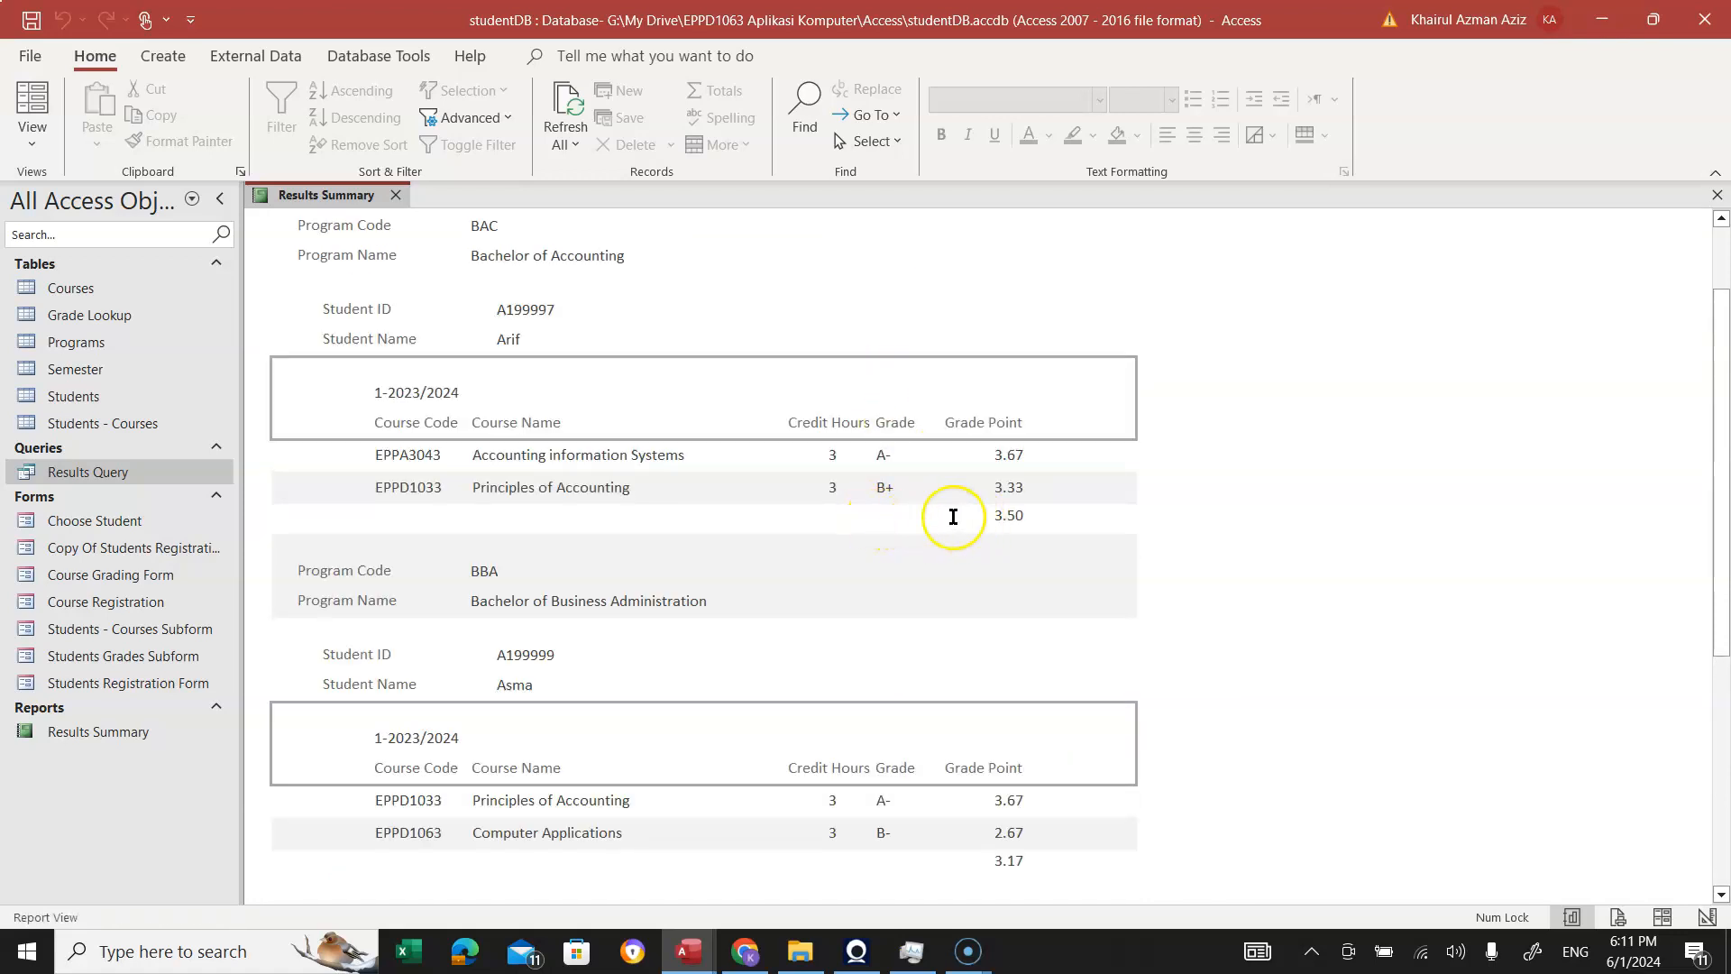
{"action": "scroll", "coordinate": [631, 477], "scroll_direction": "up", "scroll_amount": 3}
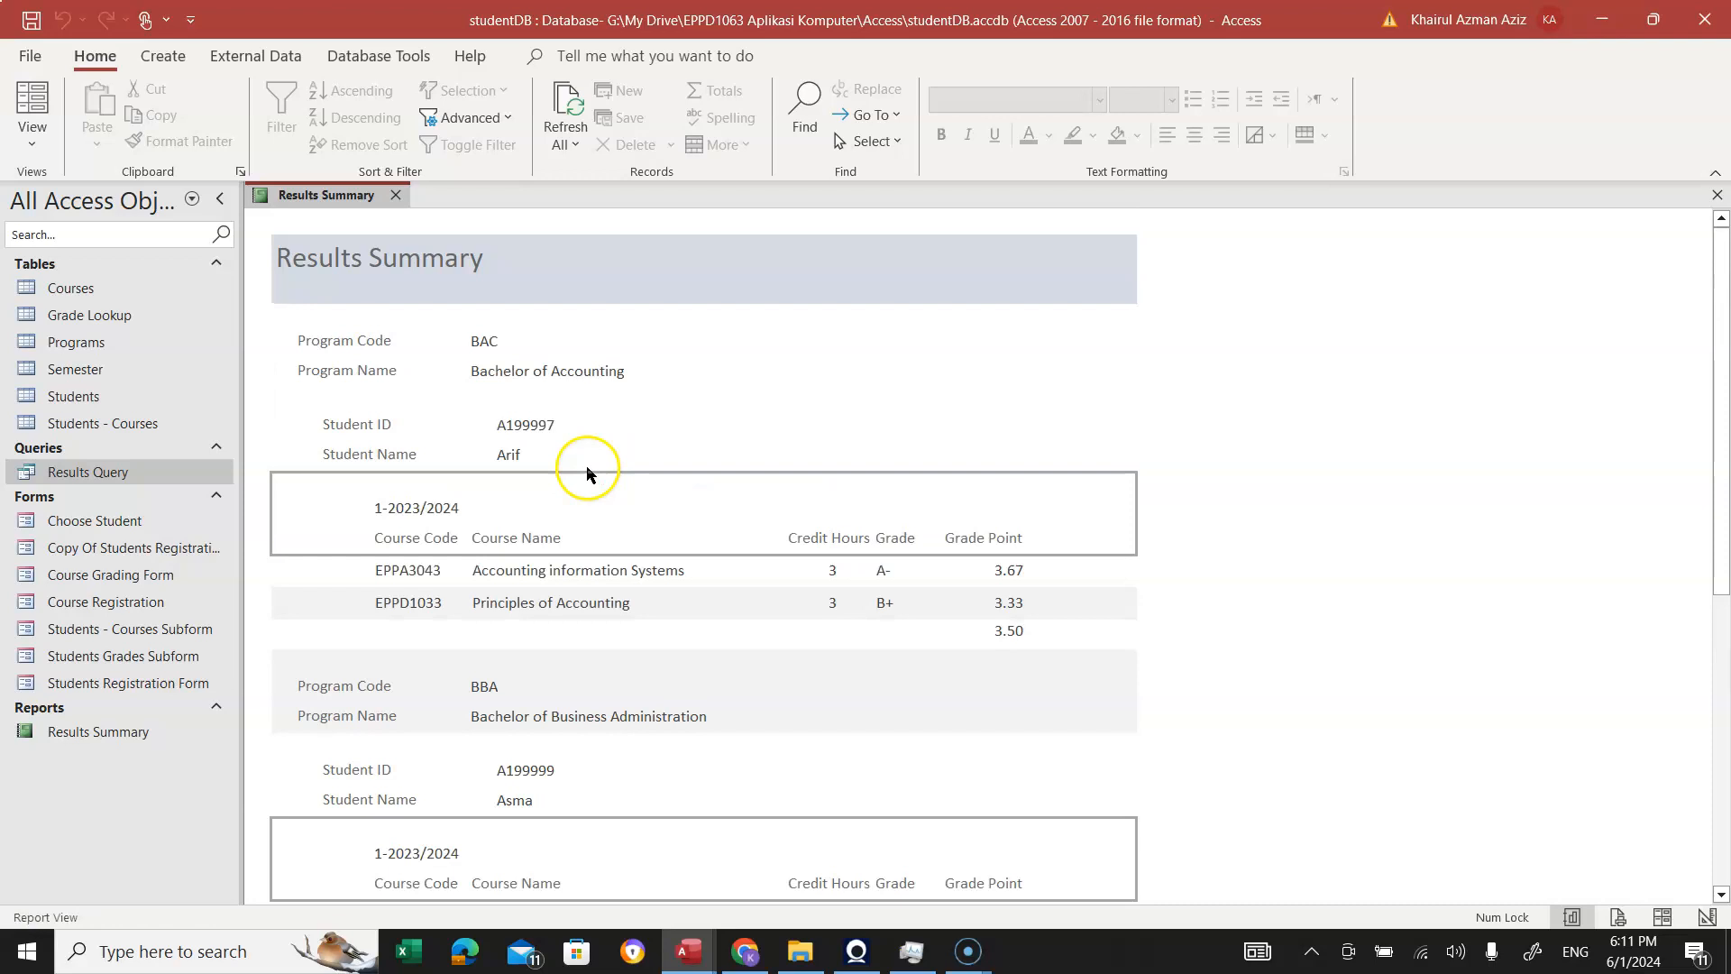
In Design View, add a label reading Grade Point Average (GPA) to the Semester Code Footer before the total.
{"action": "left_click", "coordinate": [32, 145]}
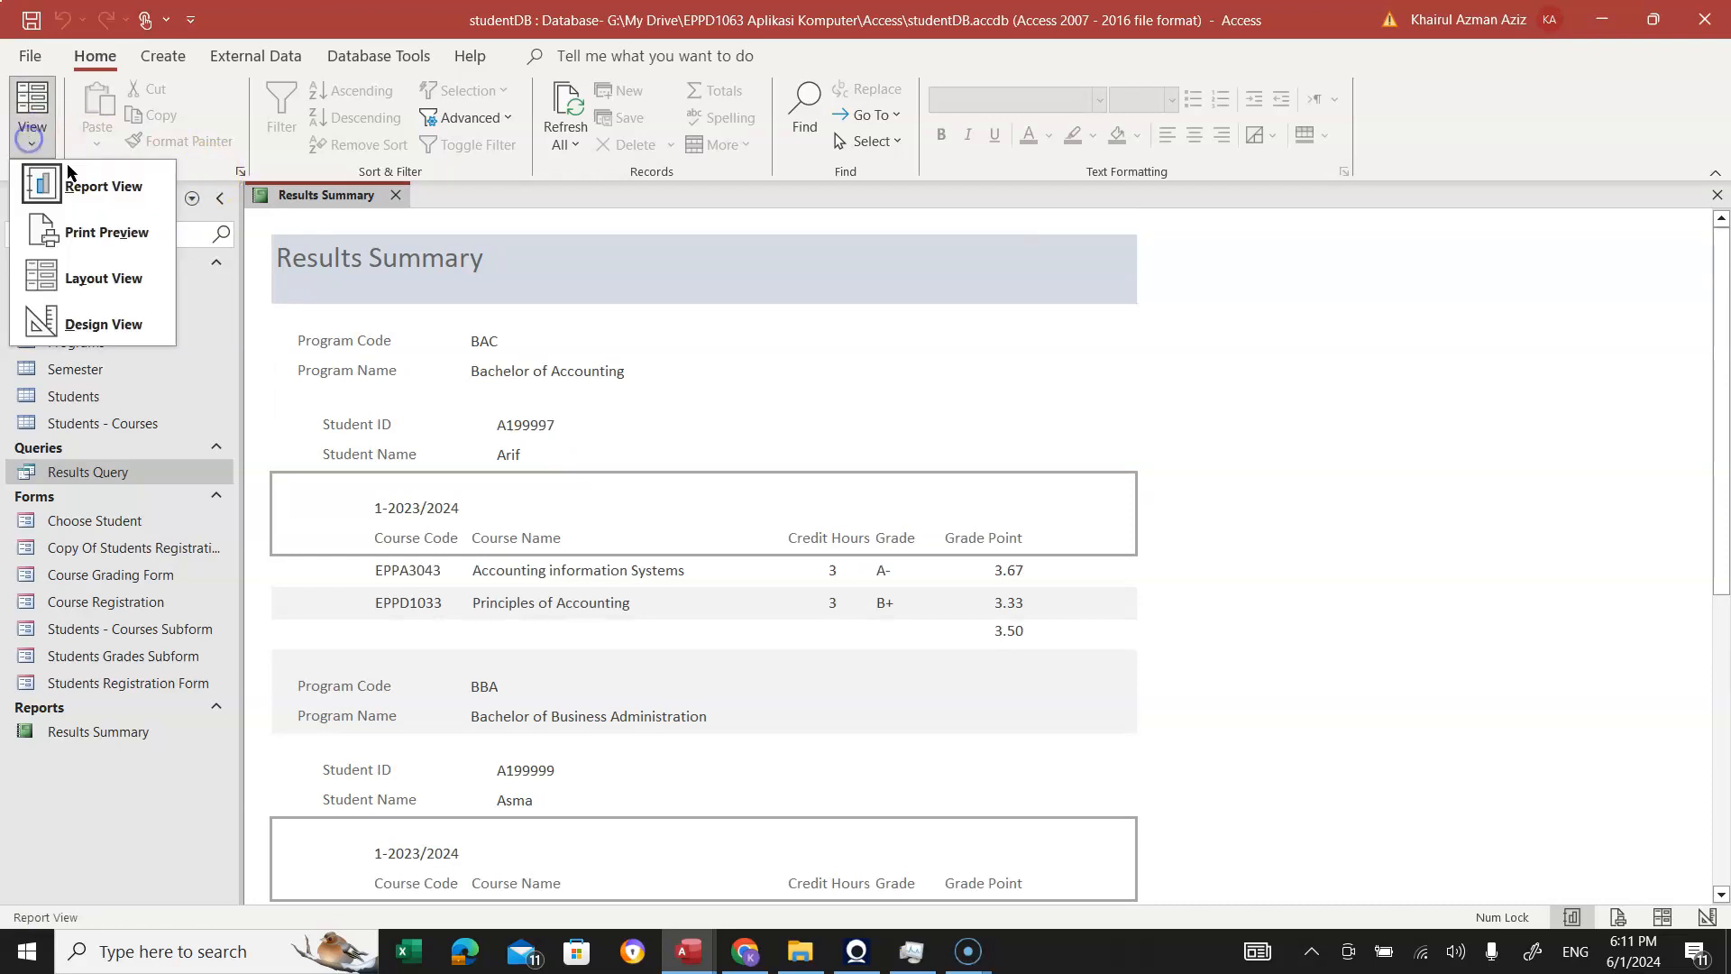
{"action": "left_click", "coordinate": [68, 324]}
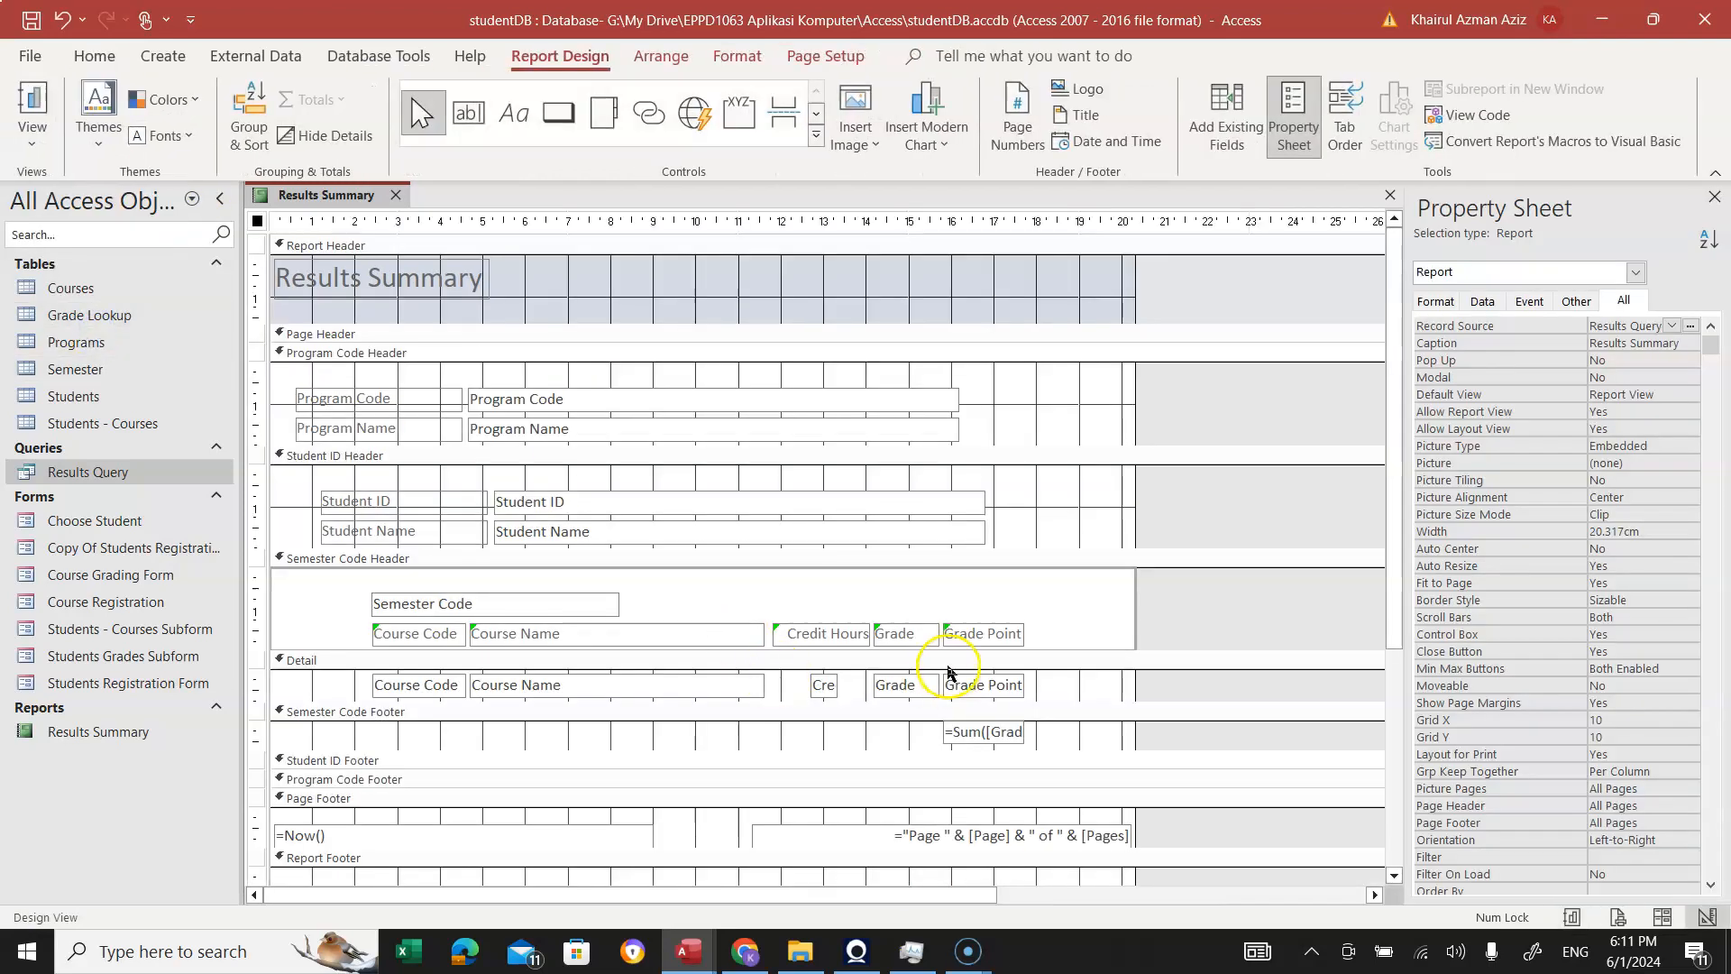
{"action": "scroll", "coordinate": [992, 680], "scroll_direction": "down", "scroll_amount": 2}
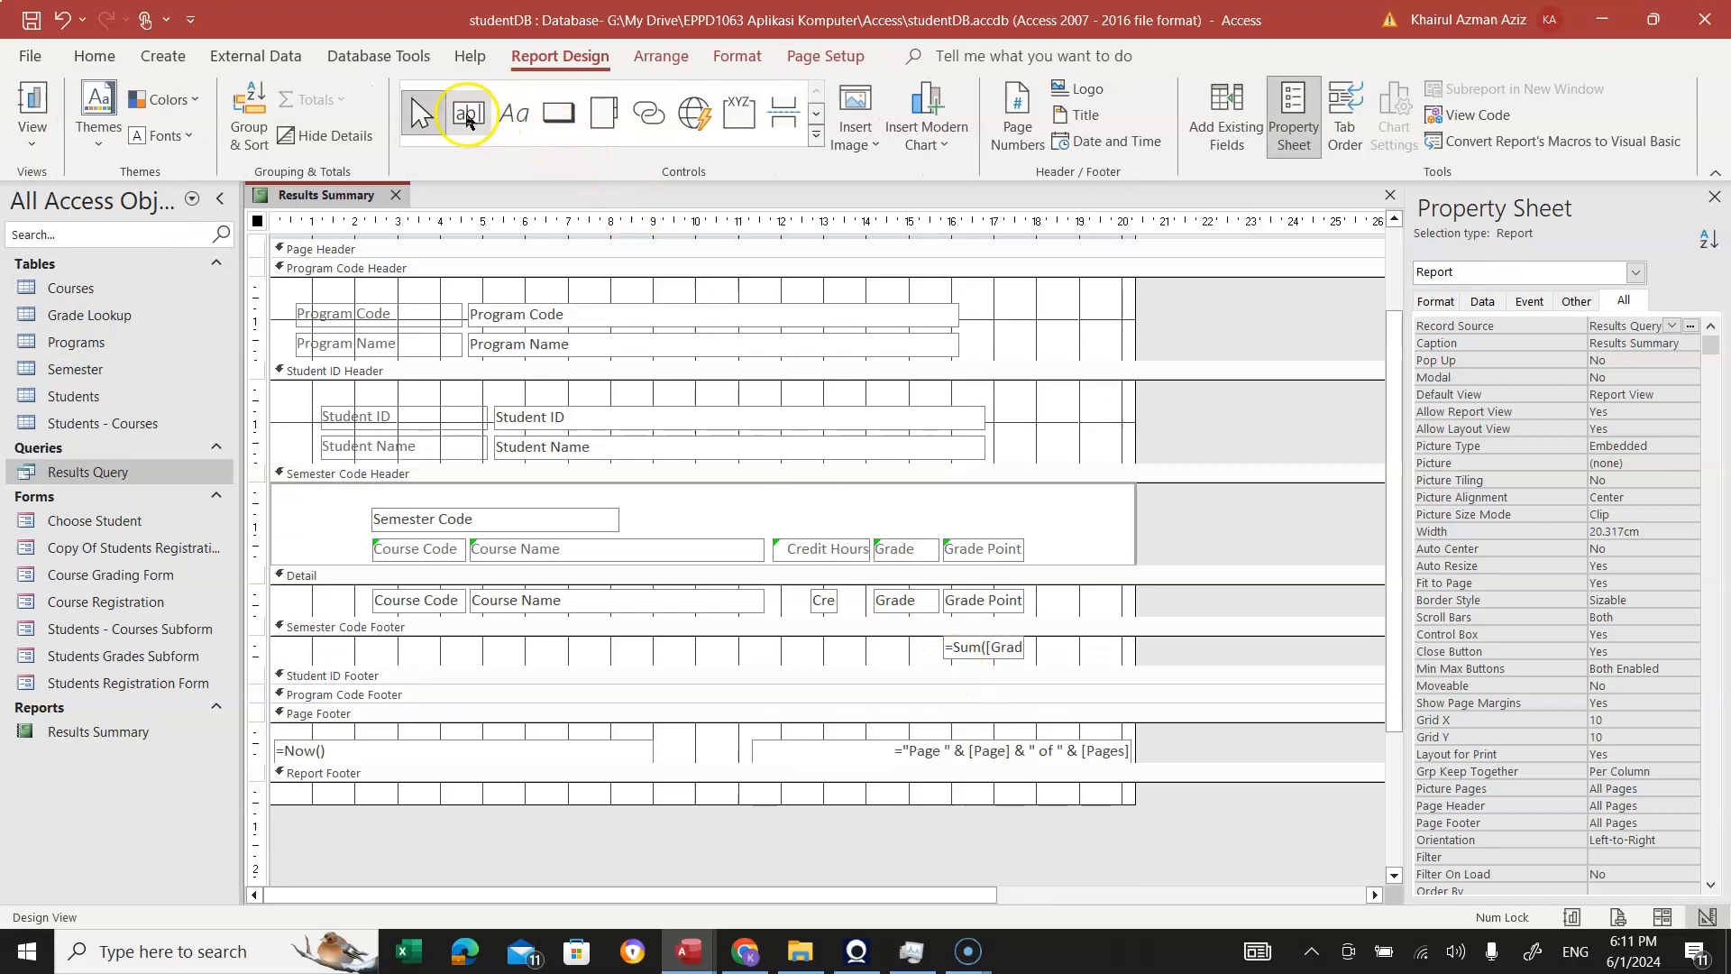
{"action": "left_click", "coordinate": [512, 118]}
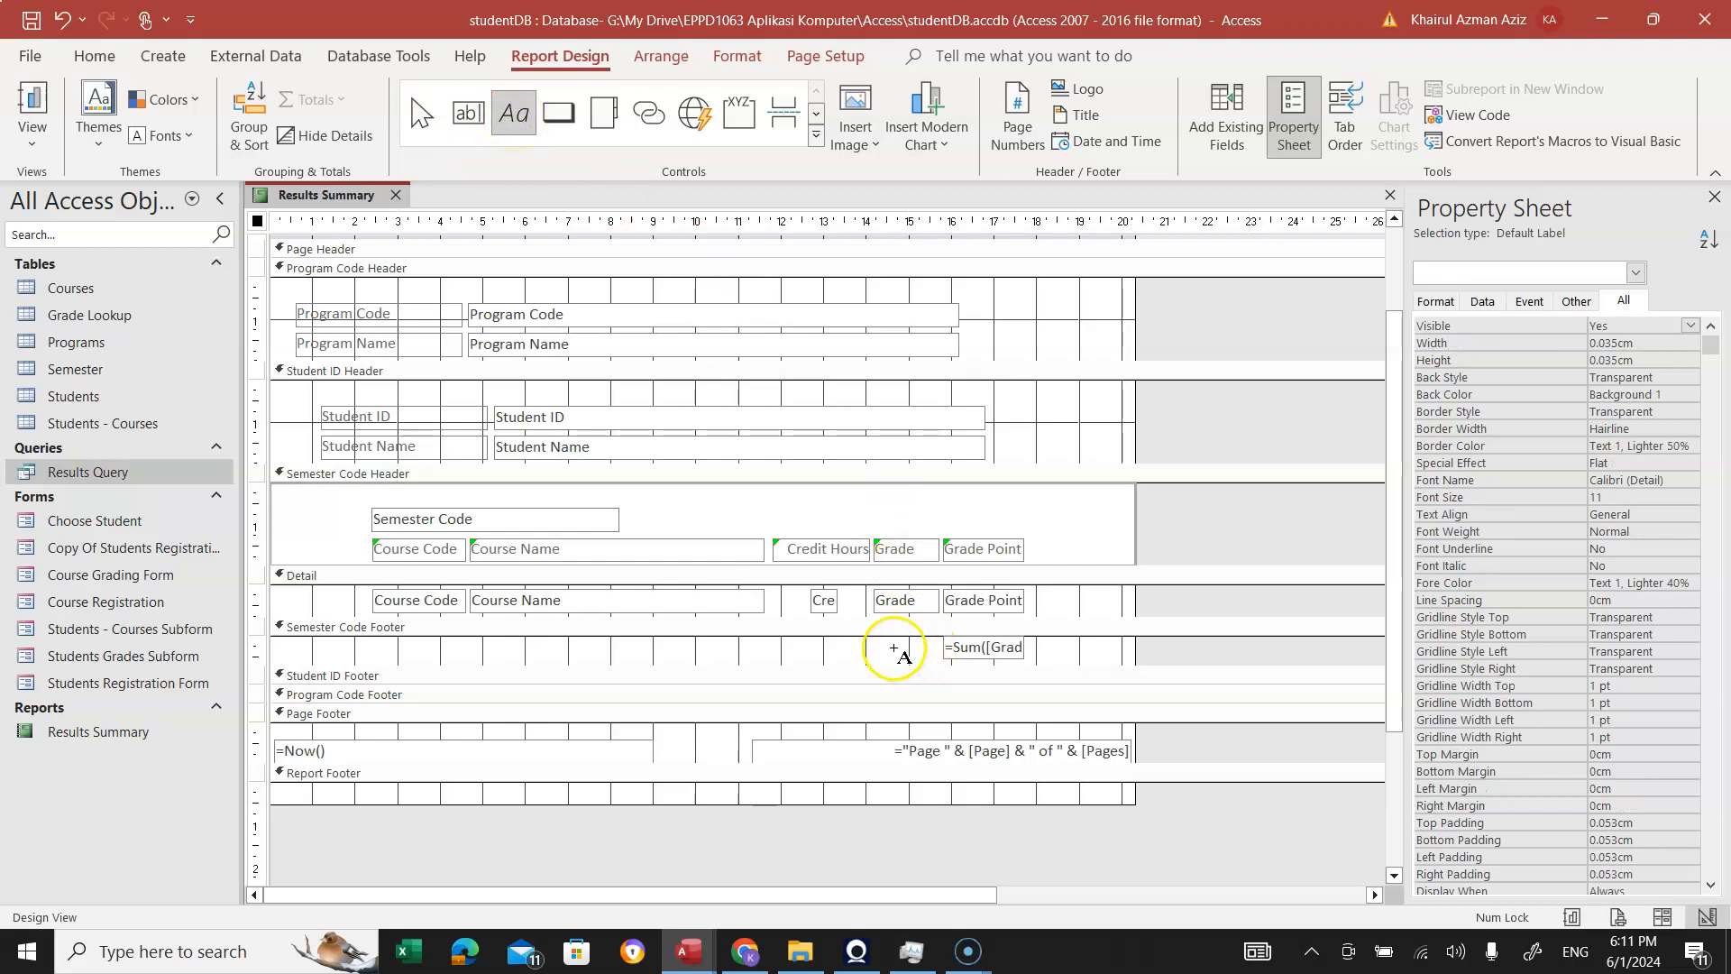
{"action": "key", "text": "Escape"}
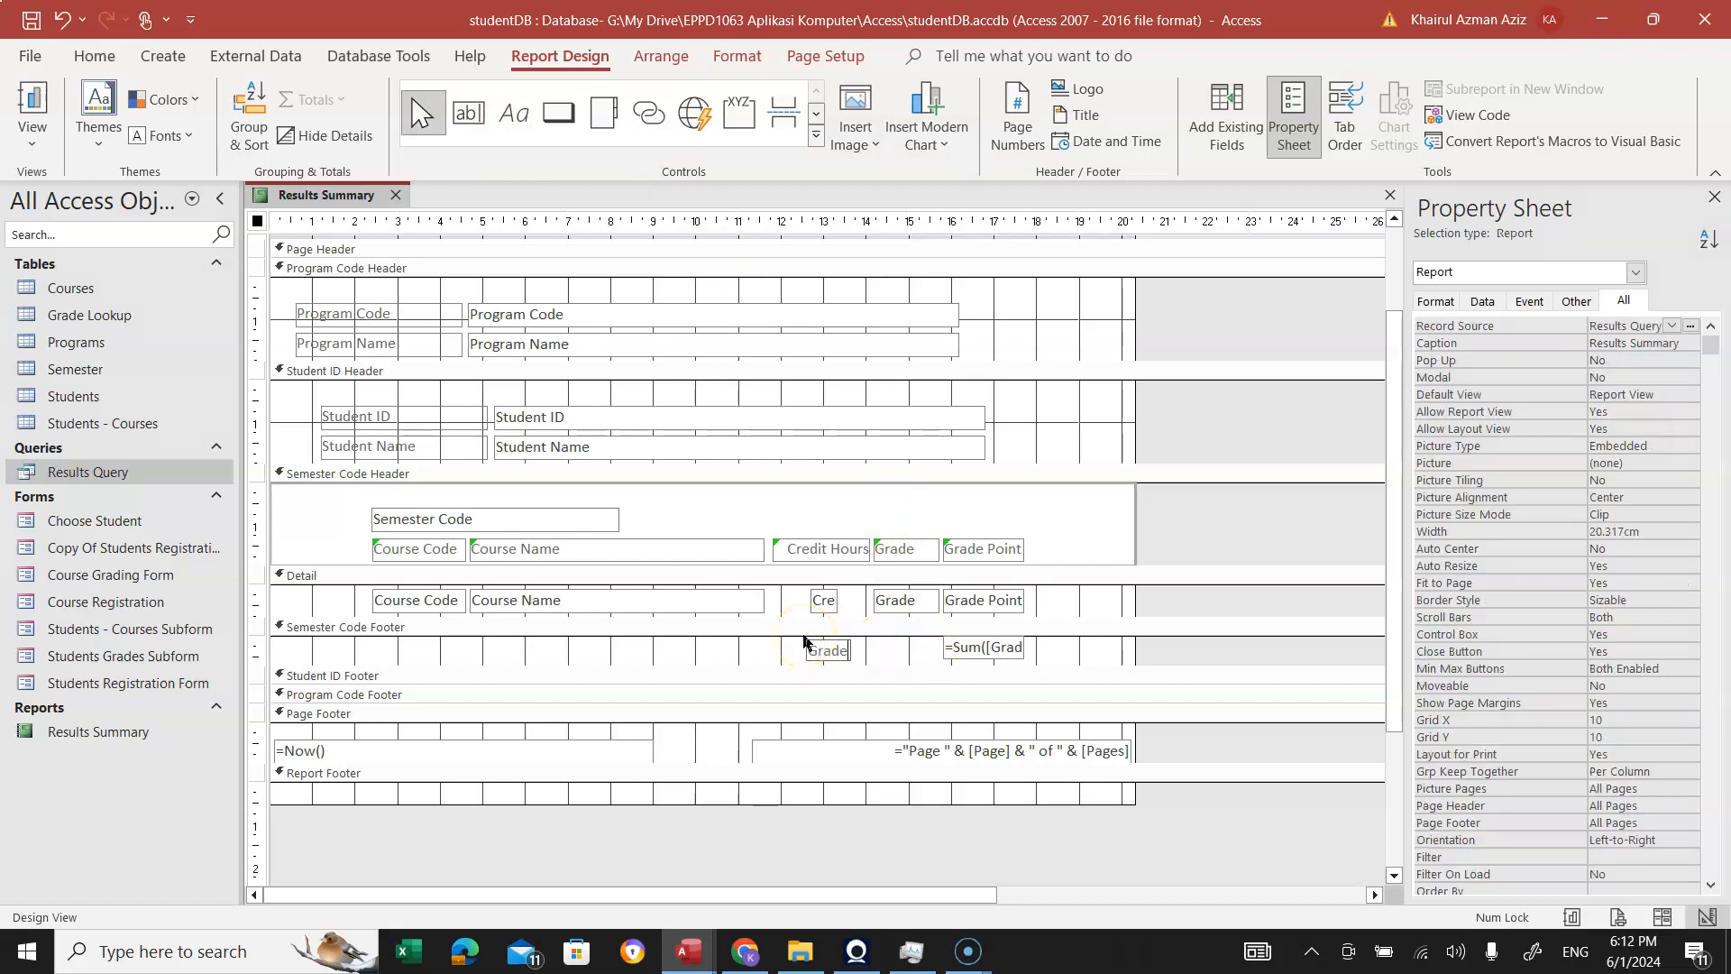
{"action": "type", "text": "erage"}
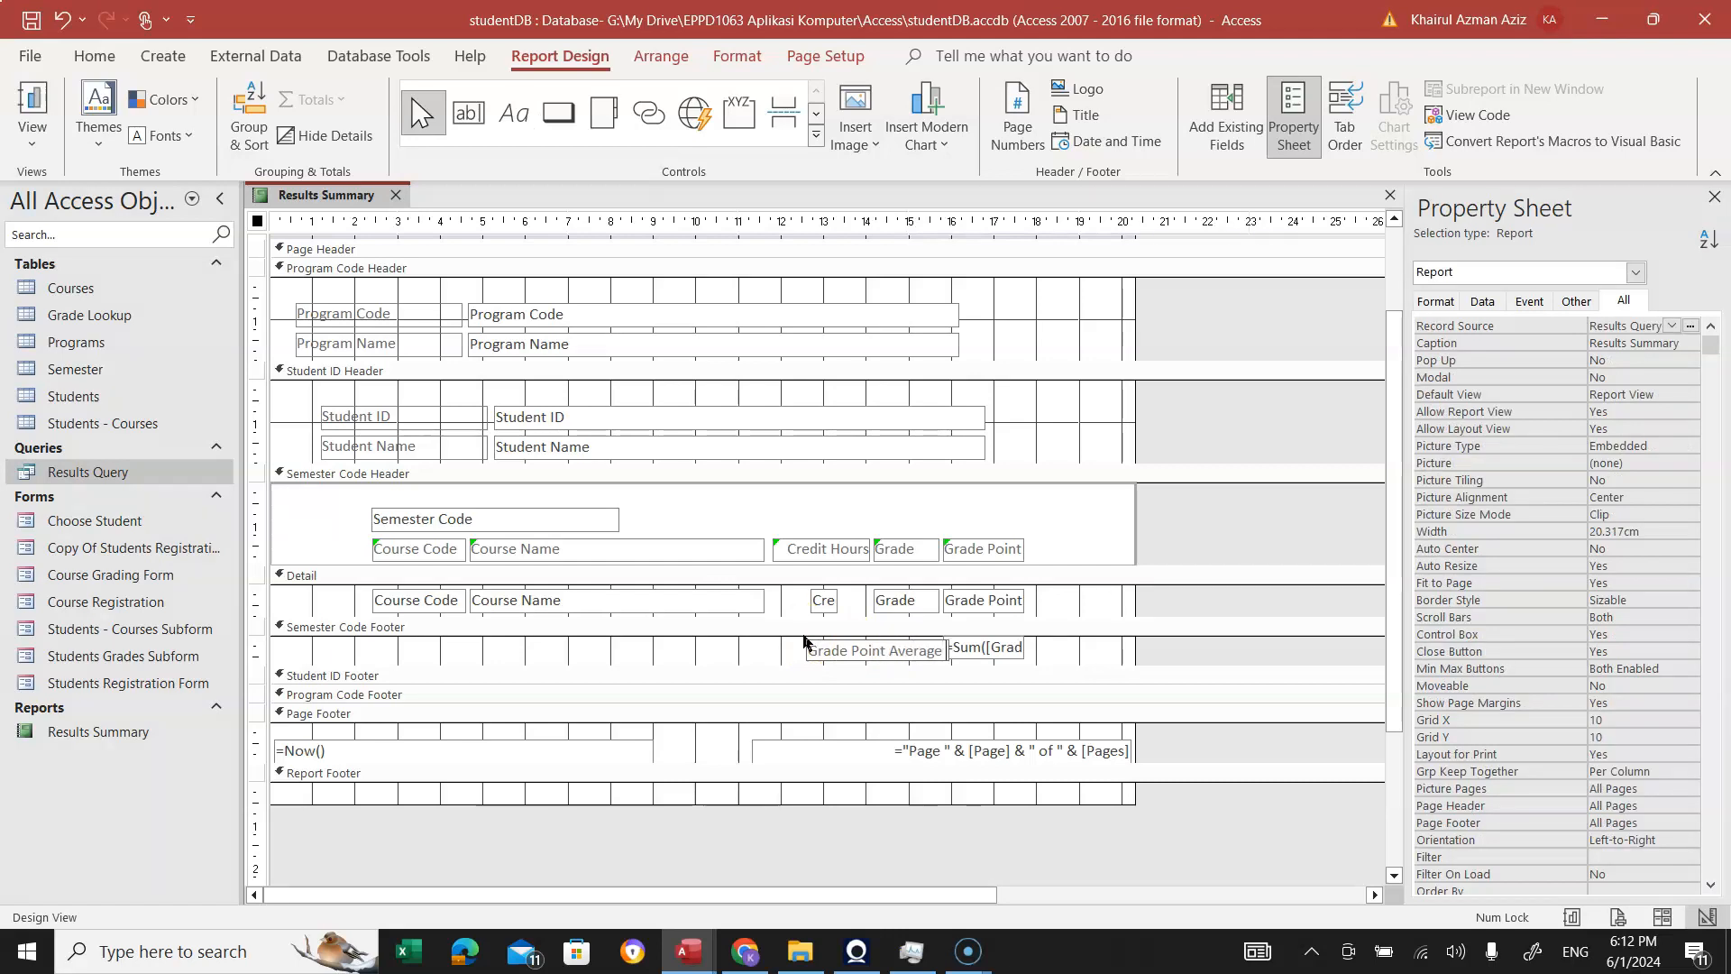
{"action": "type", "text": " (GPA)"}
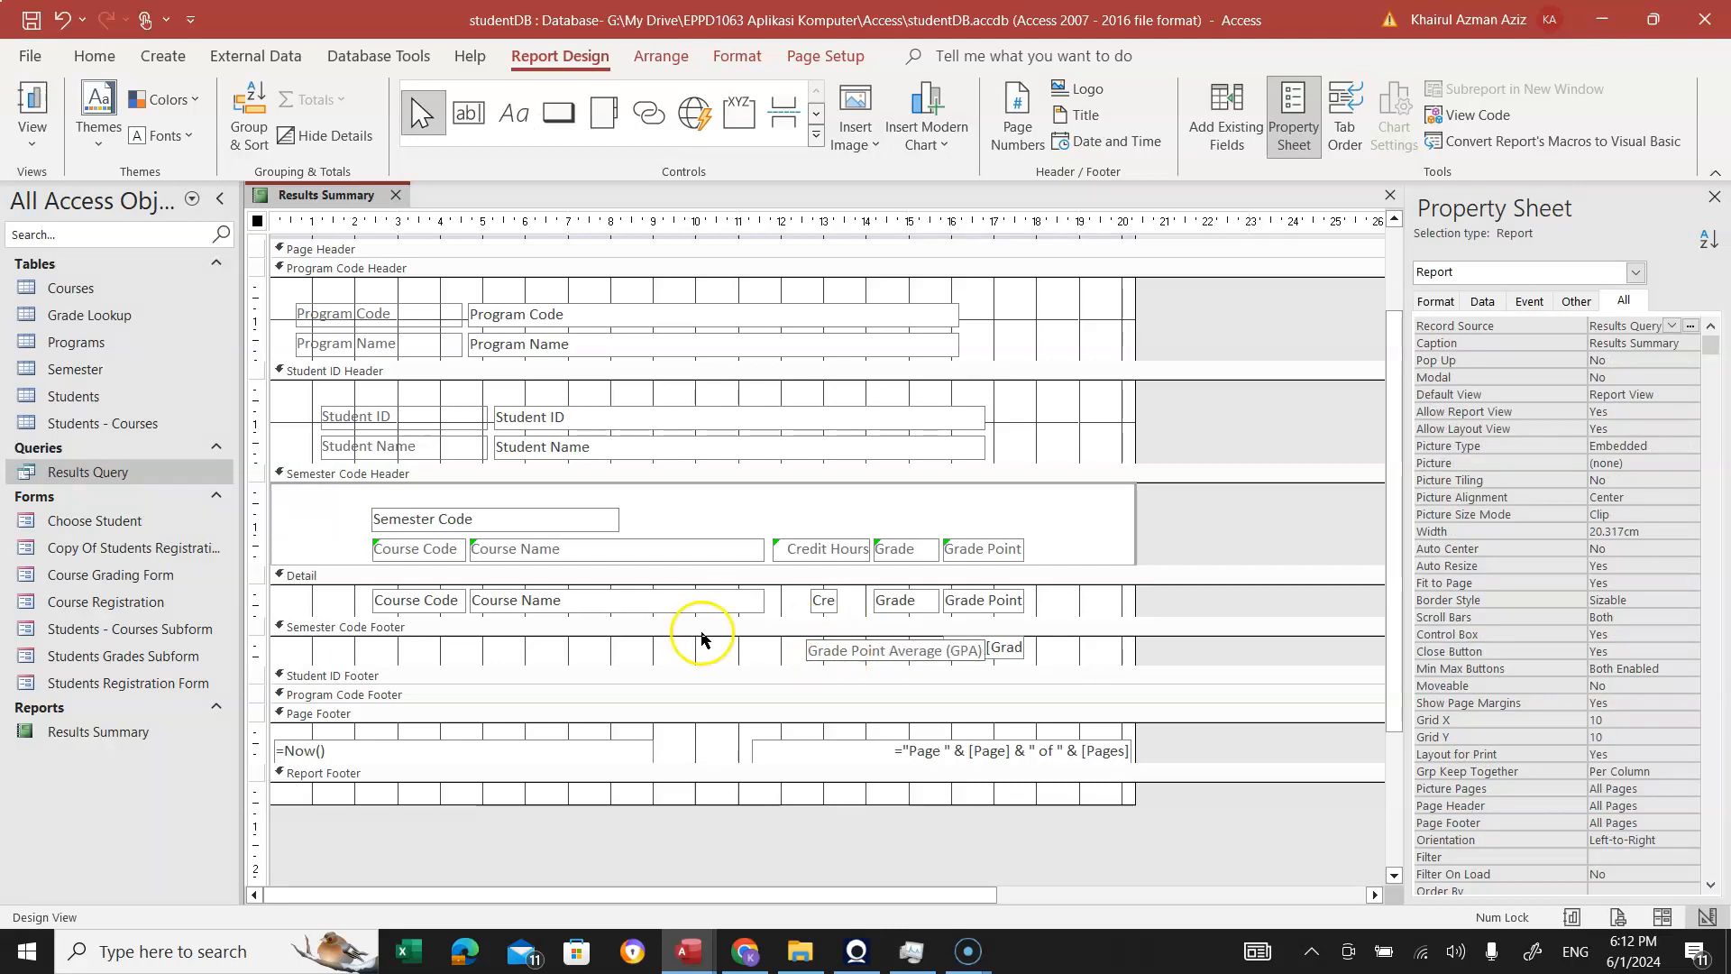
Move the Grade Point Average (GPA) label clear of the total, about 11.3 cm from the left edge, and save the report.
{"action": "left_click", "coordinate": [703, 642]}
{"action": "left_click_drag", "start_coordinate": [808, 656], "coordinate": [753, 650]}
{"action": "left_click", "coordinate": [34, 23]}
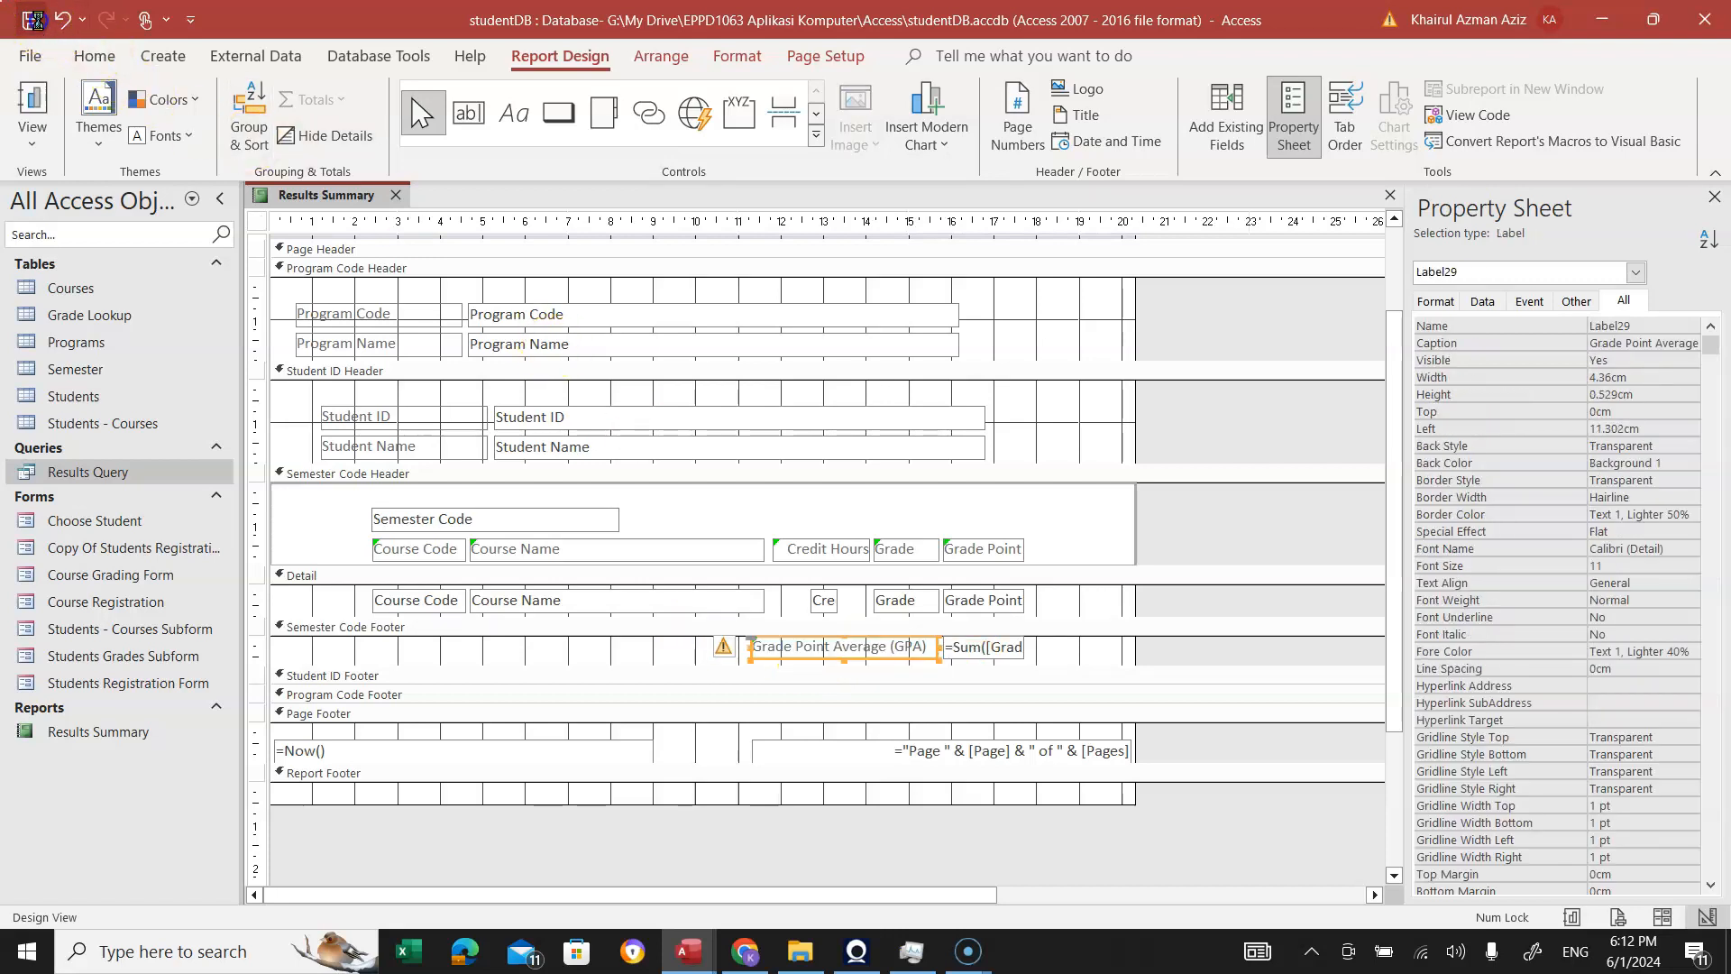
Check in Report View how the Grade Point Average (GPA) label lines up with every semester's total.
{"action": "left_click", "coordinate": [34, 101]}
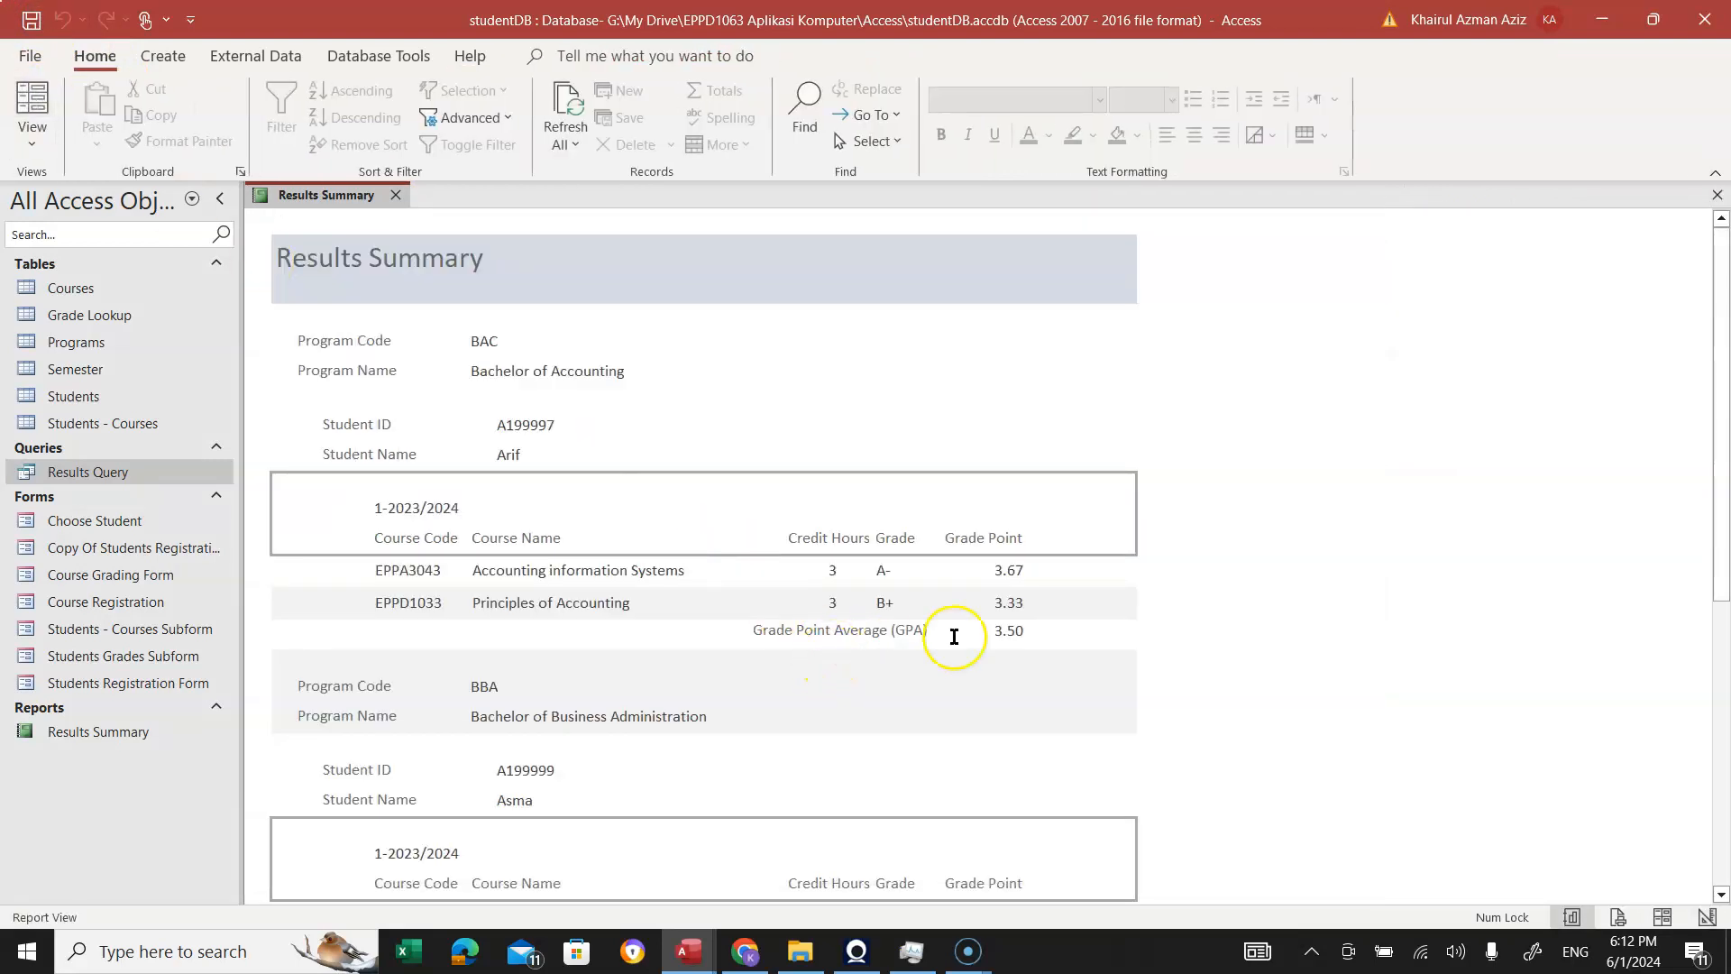
{"action": "scroll", "coordinate": [868, 713], "scroll_direction": "down", "scroll_amount": 2}
{"action": "scroll", "coordinate": [867, 714], "scroll_direction": "down", "scroll_amount": 5}
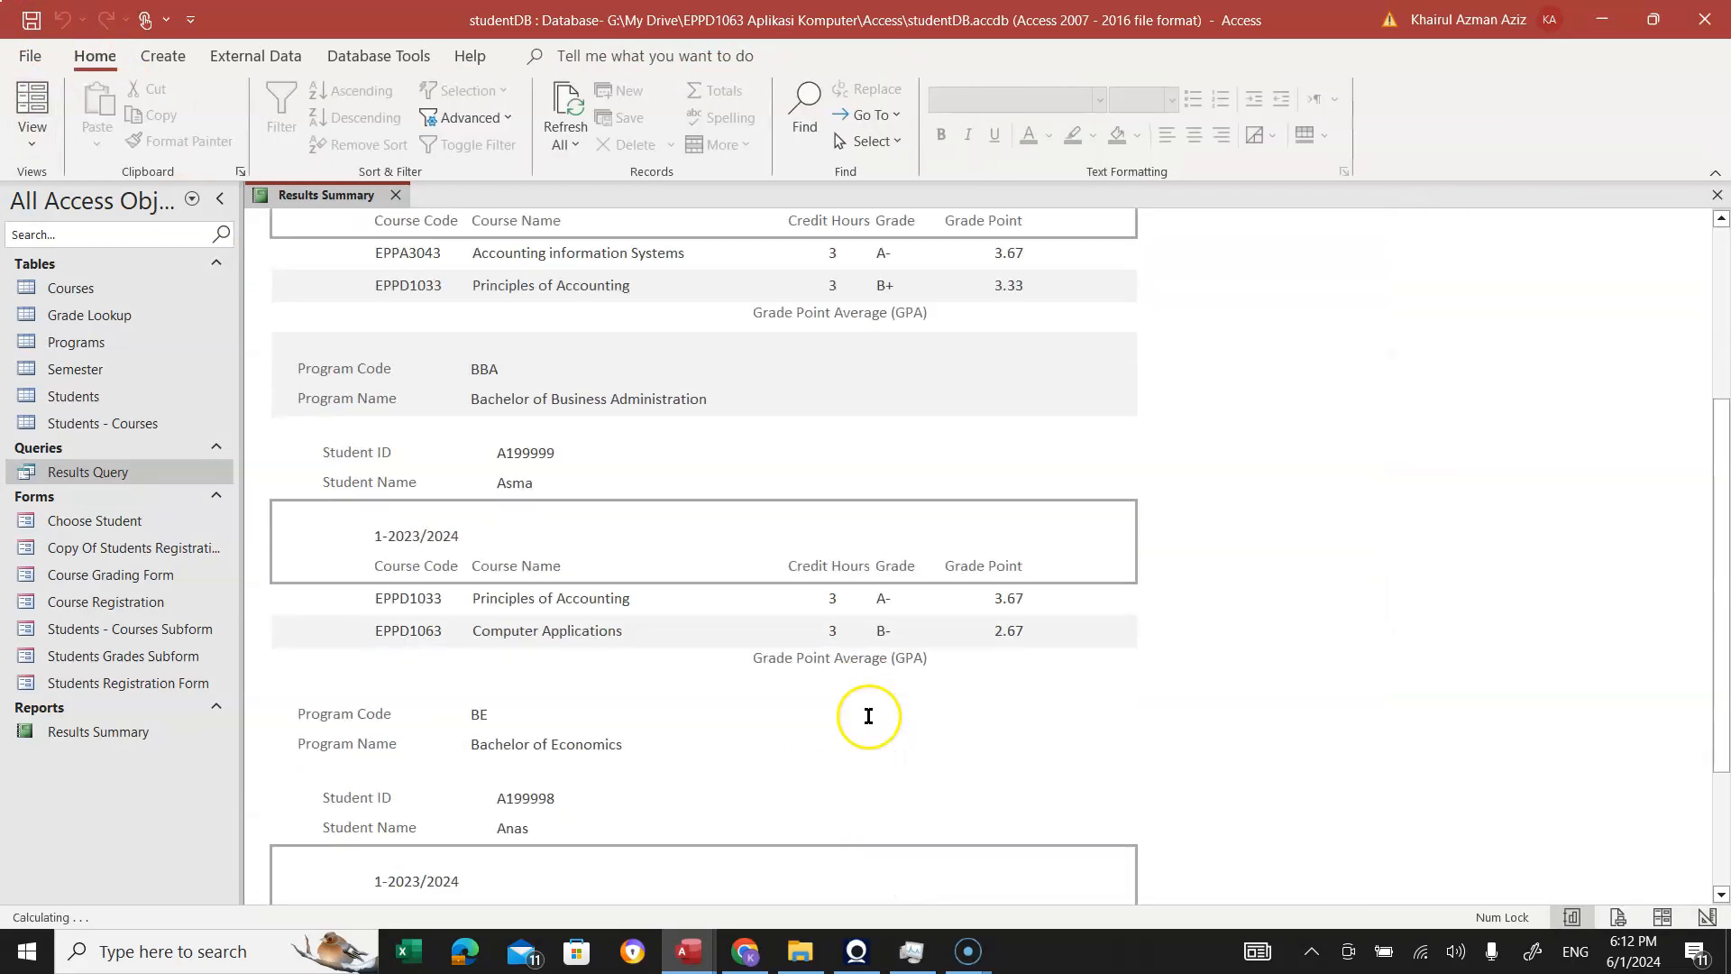
{"action": "scroll", "coordinate": [867, 716], "scroll_direction": "up", "scroll_amount": 7}
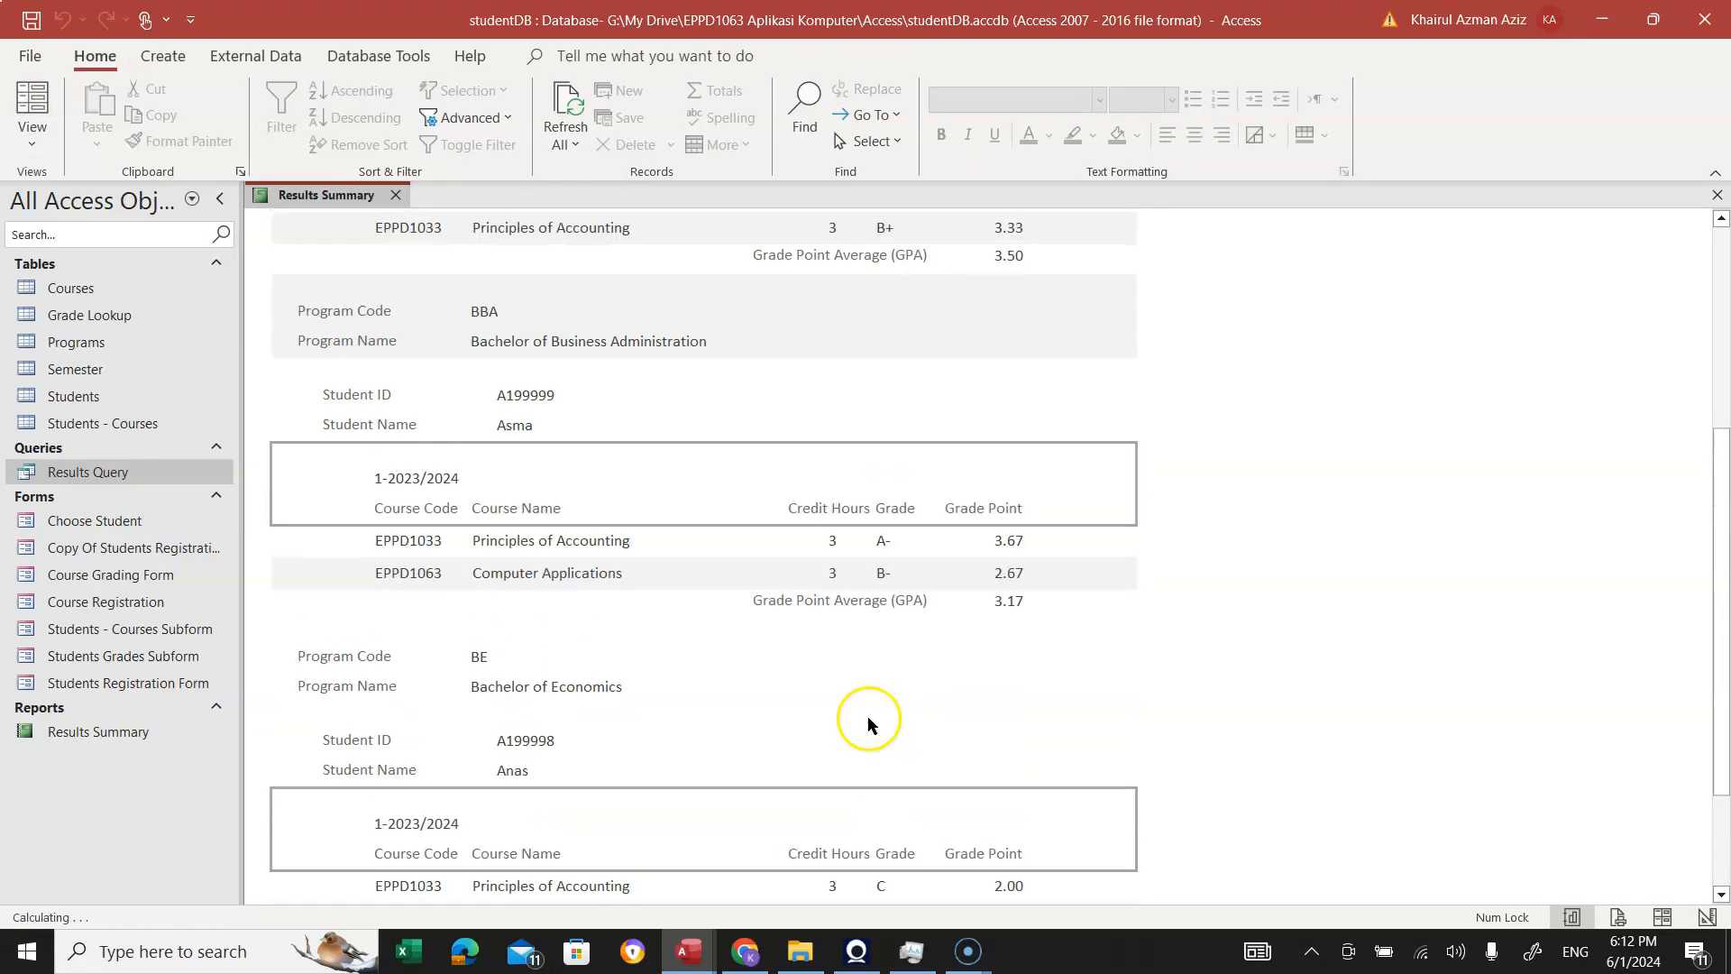